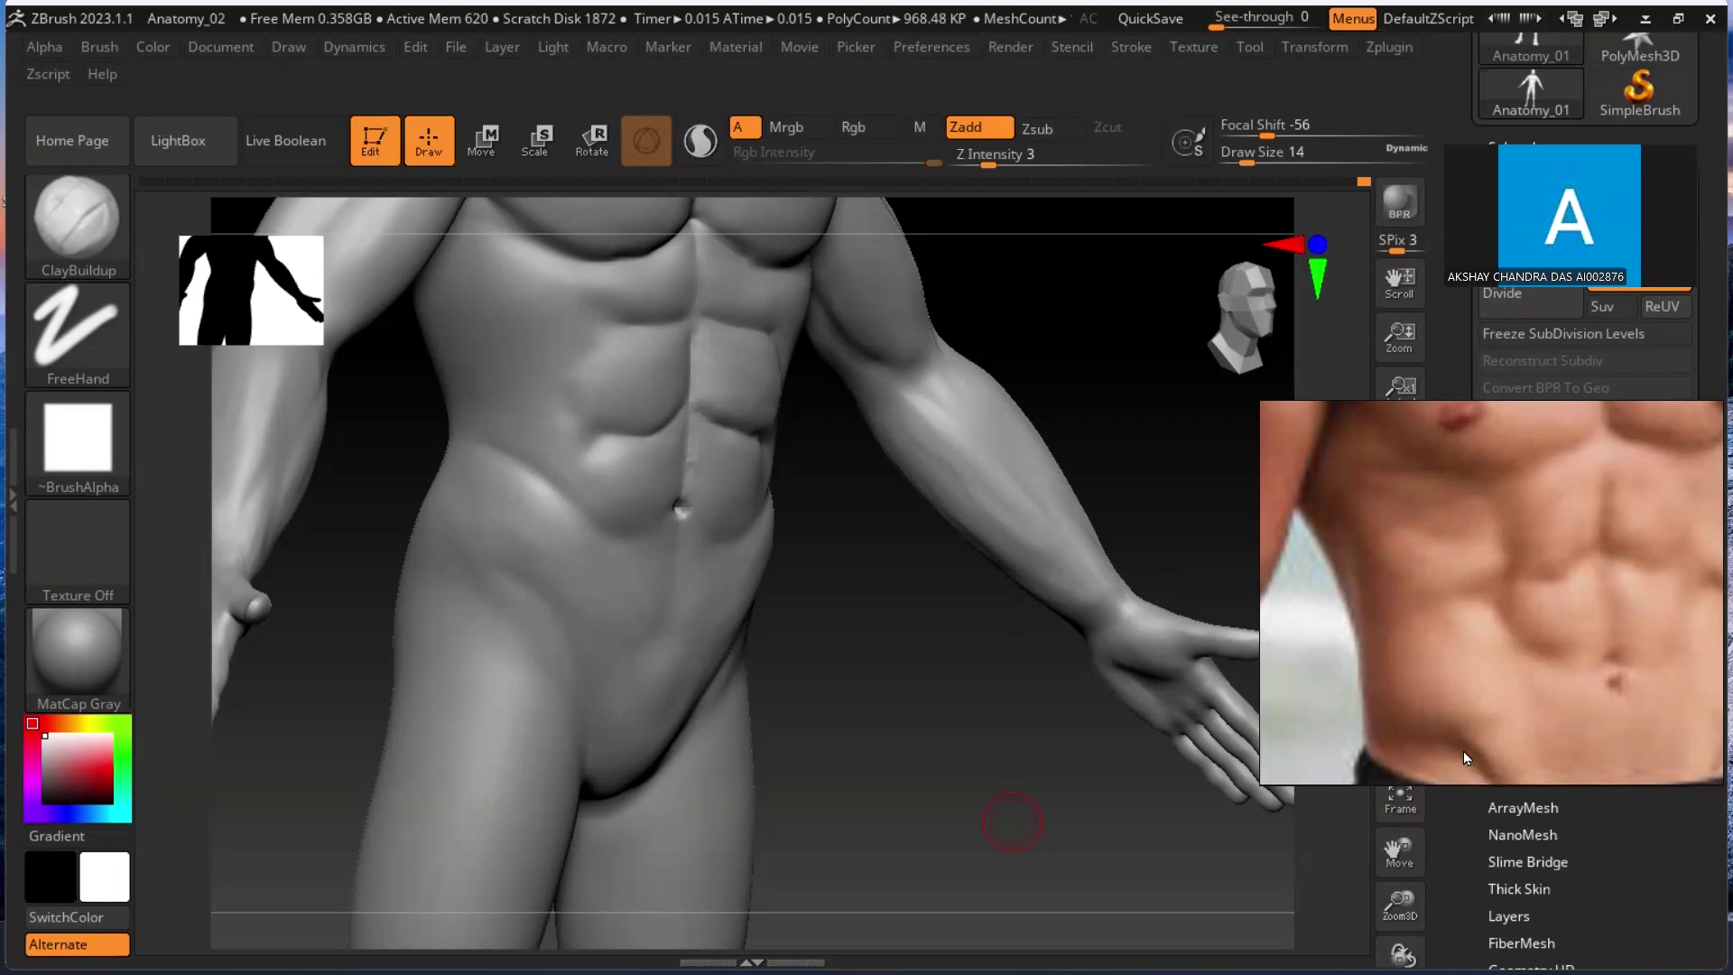
Carve the groin and hip crease below the obliques with the DamStandard brush, enlarging the draw size to 30.
{"action": "left_click", "coordinate": [98, 226]}
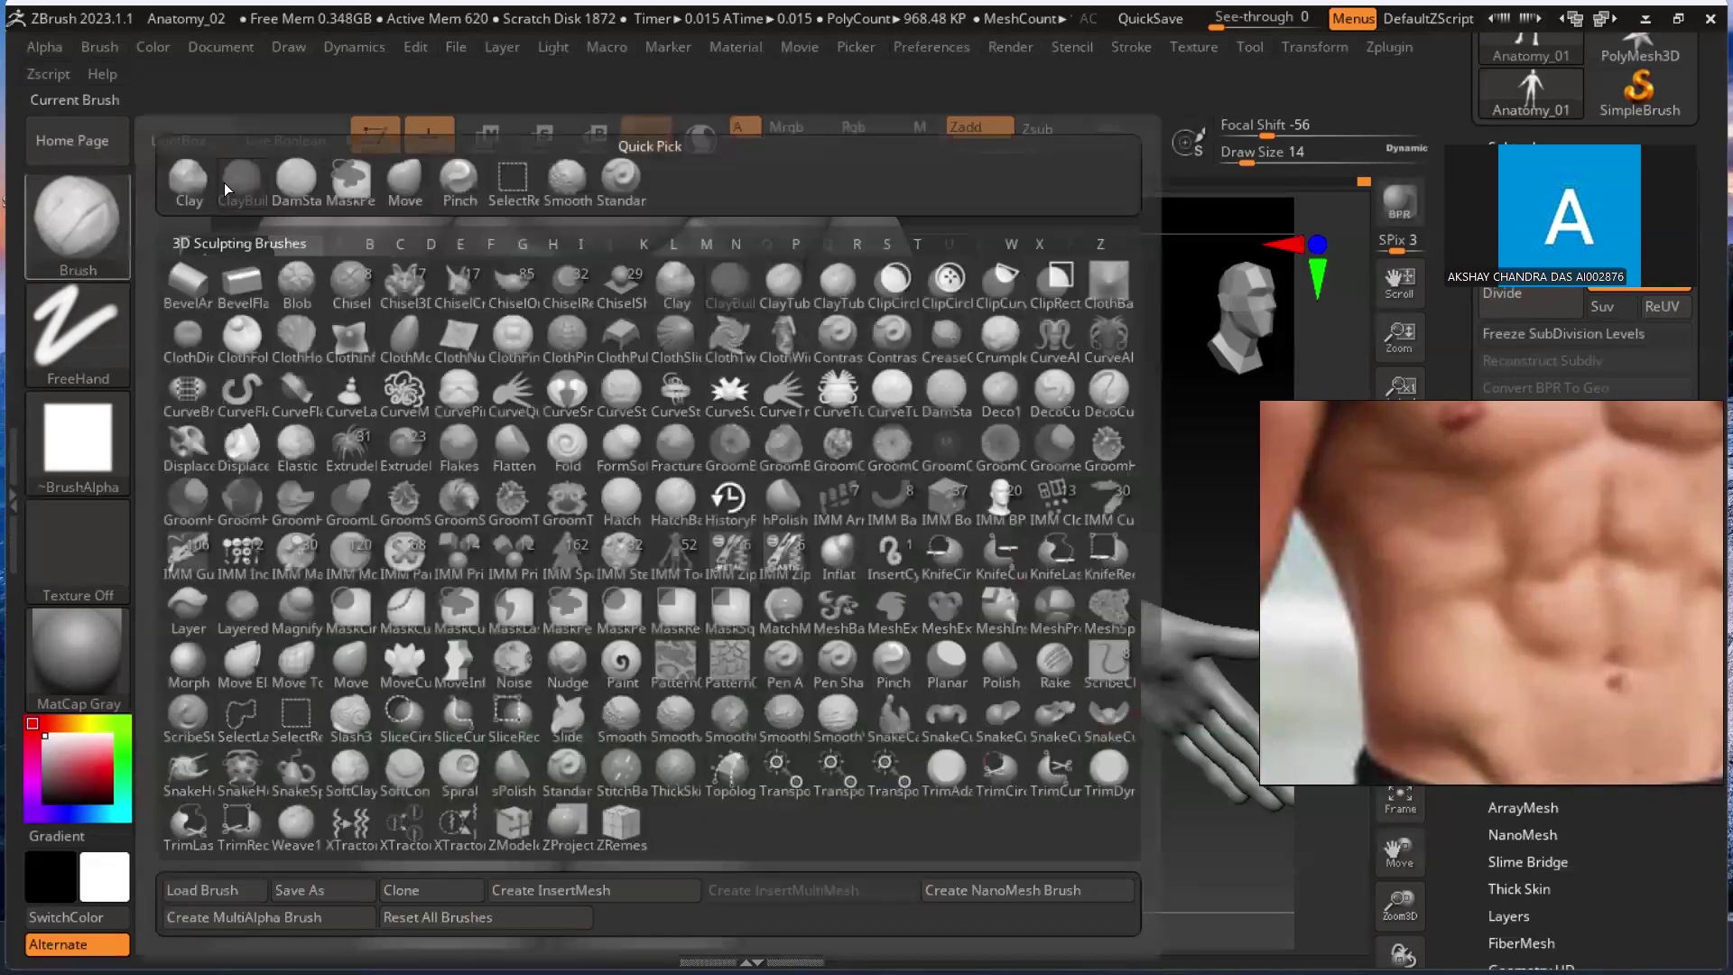
{"action": "left_click", "coordinate": [293, 173]}
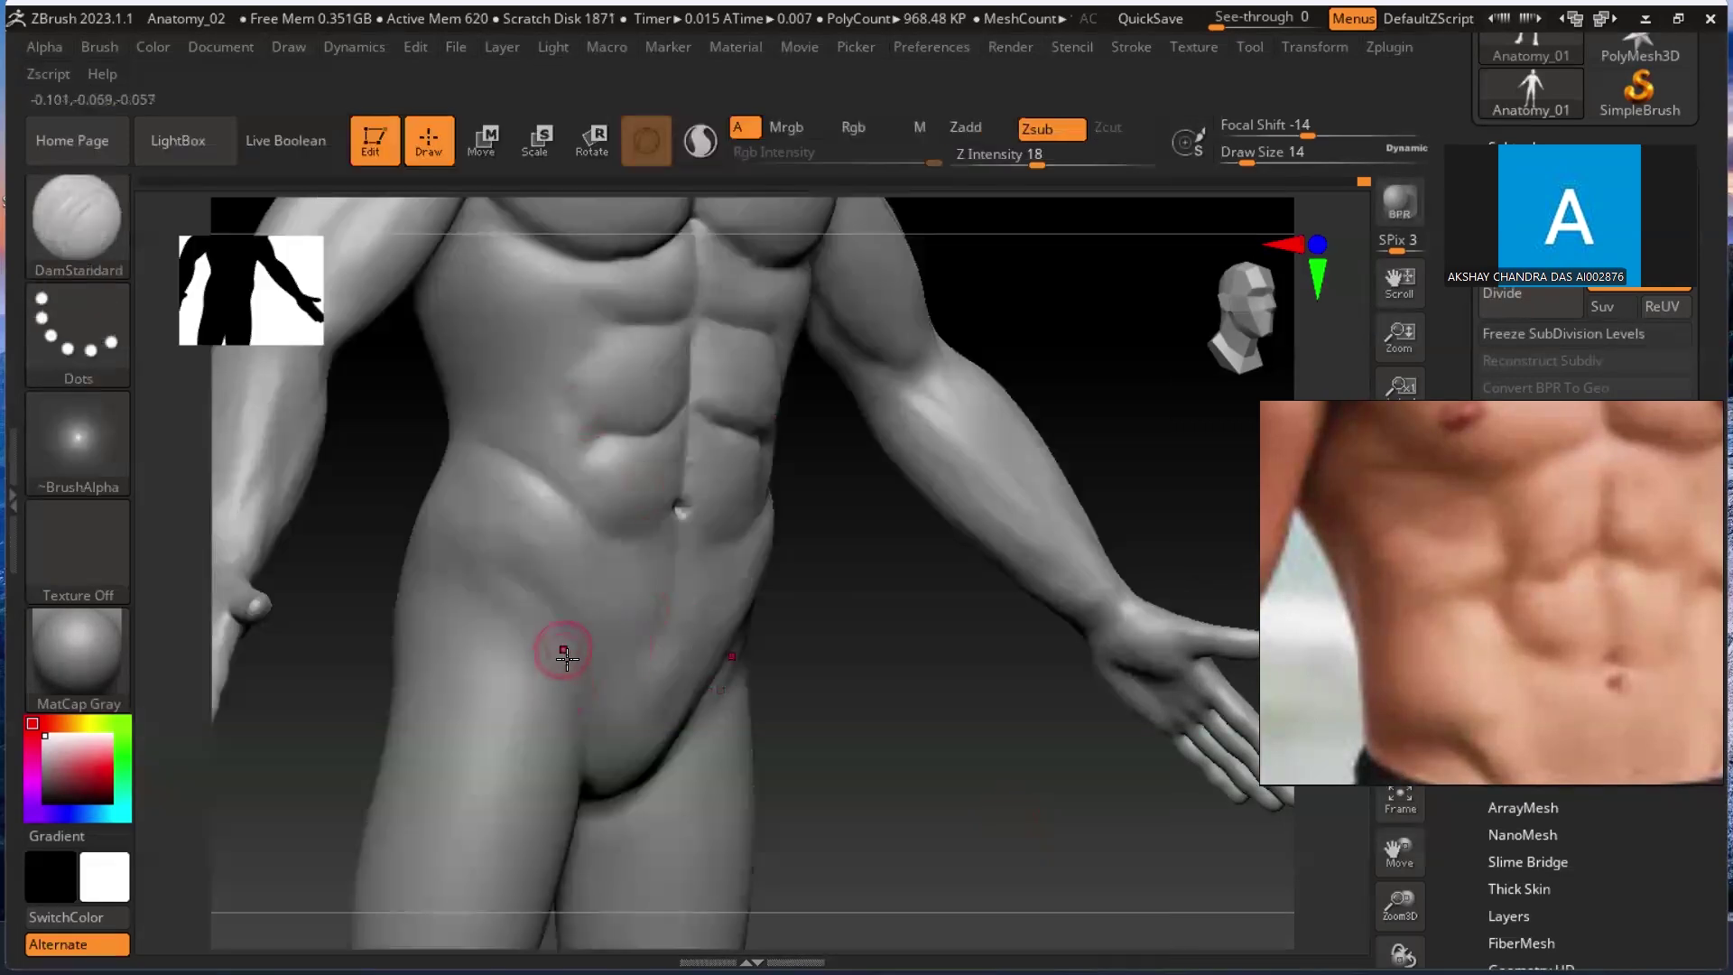
{"action": "left_click_drag", "start_coordinate": [487, 576], "coordinate": [549, 644]}
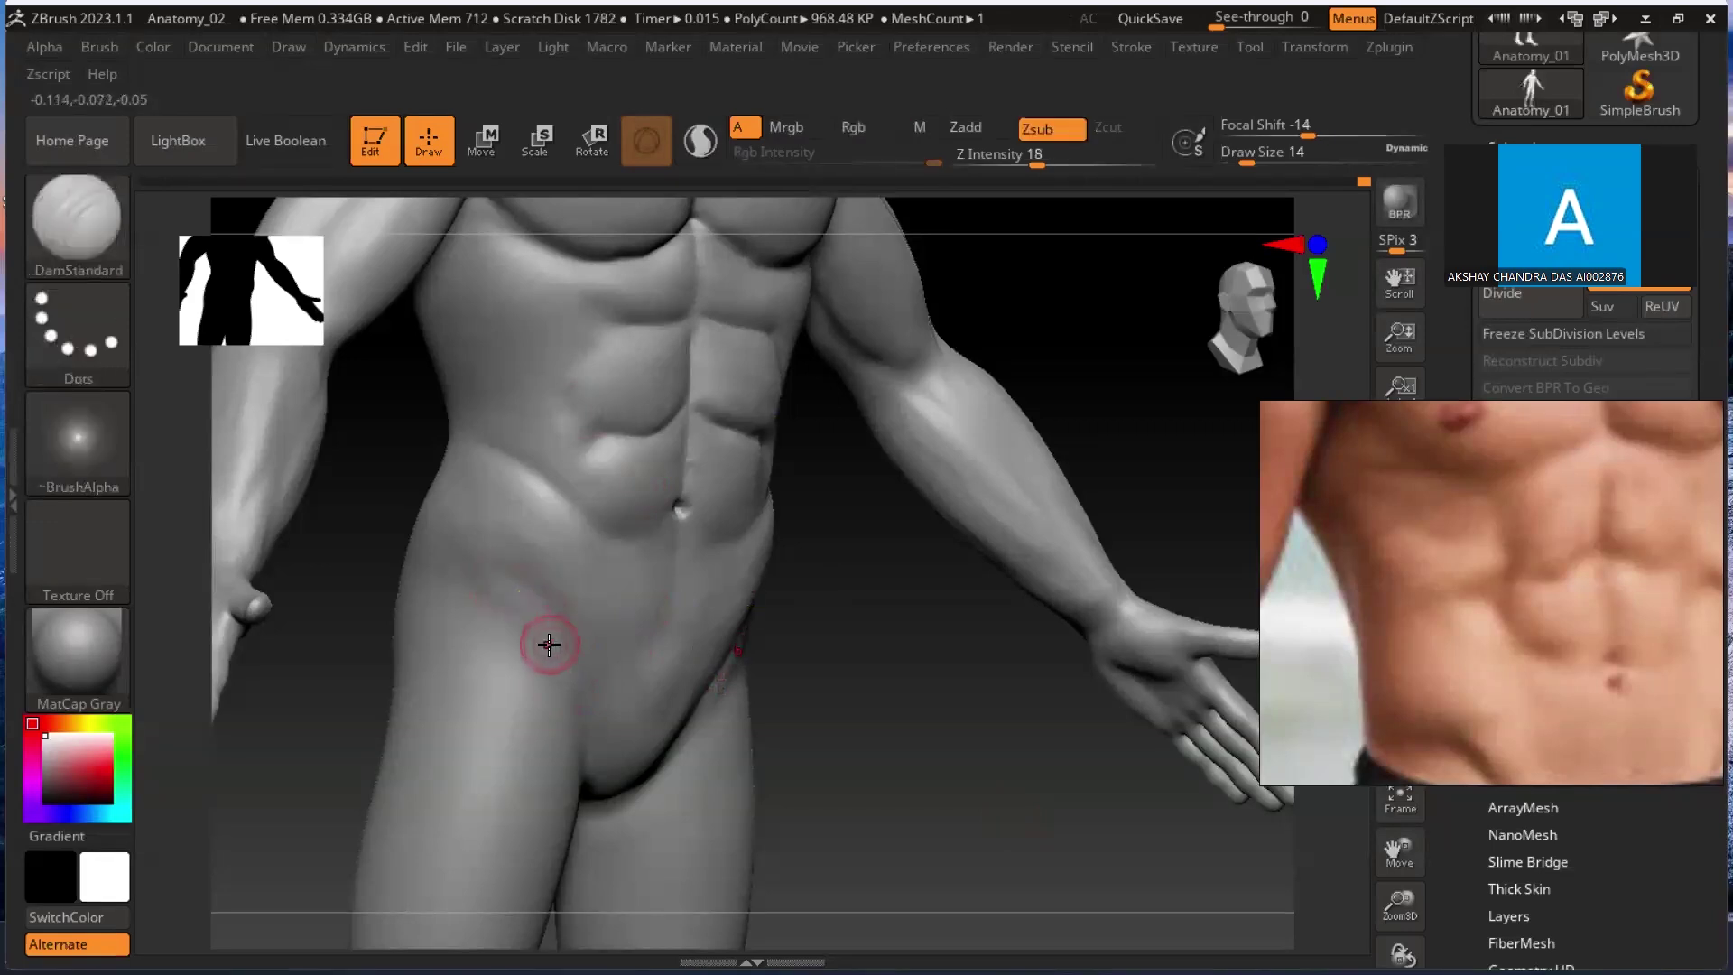
{"action": "key", "text": "bracketright"}
{"action": "key", "text": "bracketright"}
{"action": "key", "text": "bracketright"}
{"action": "key", "text": "bracketright"}
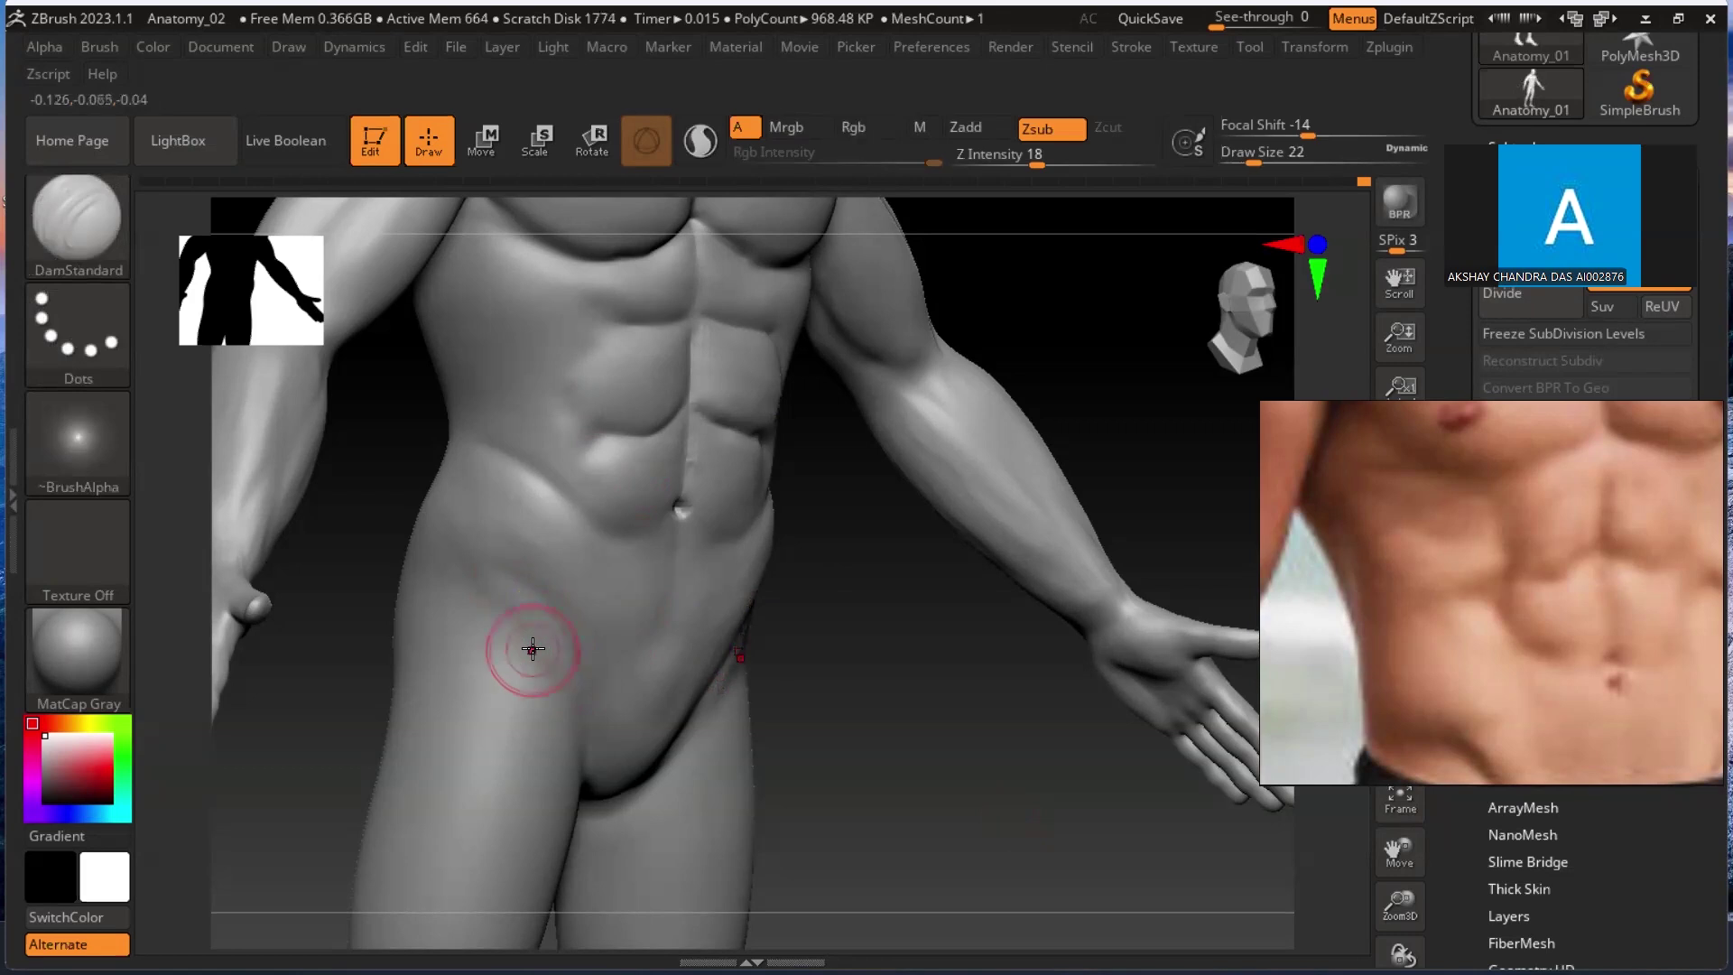
{"action": "mouse_move", "coordinate": [559, 637]}
{"action": "left_mouse_down"}
{"action": "mouse_move", "coordinate": [576, 684]}
{"action": "mouse_move", "coordinate": [510, 567]}
{"action": "left_mouse_up"}
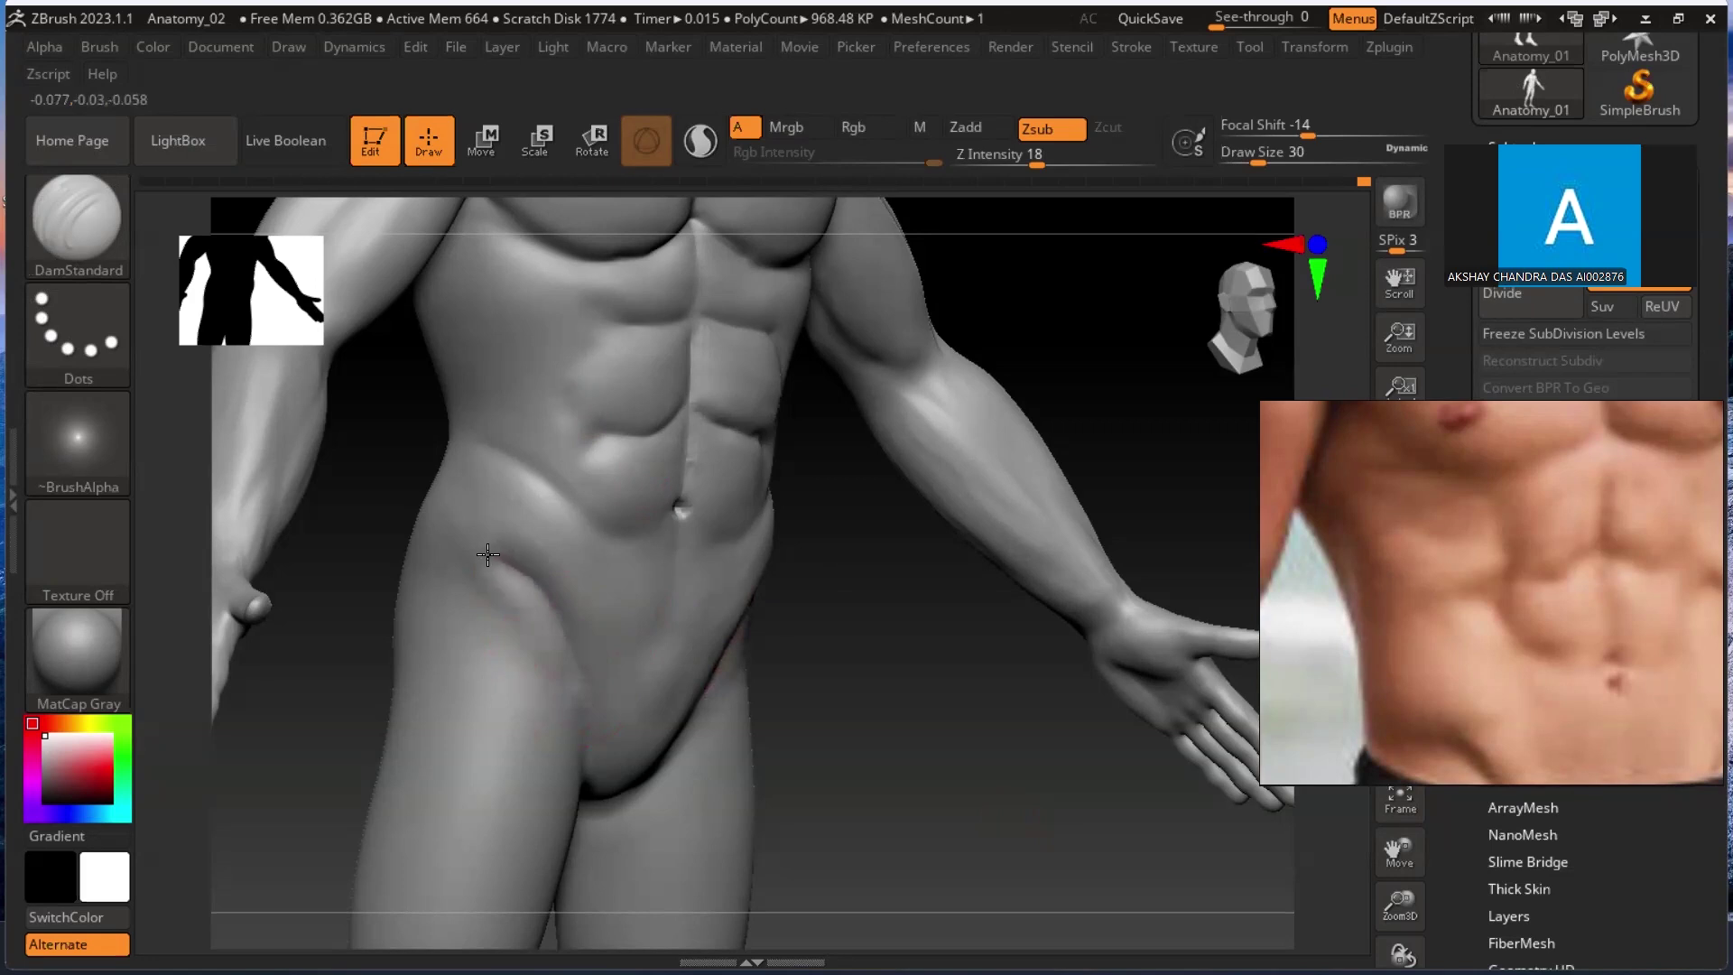
{"action": "left_click_drag", "start_coordinate": [448, 562], "coordinate": [413, 542]}
{"action": "mouse_move", "coordinate": [536, 574]}
{"action": "left_mouse_down"}
{"action": "mouse_move", "coordinate": [575, 623]}
{"action": "mouse_move", "coordinate": [582, 715]}
{"action": "mouse_move", "coordinate": [542, 565]}
{"action": "left_mouse_up"}
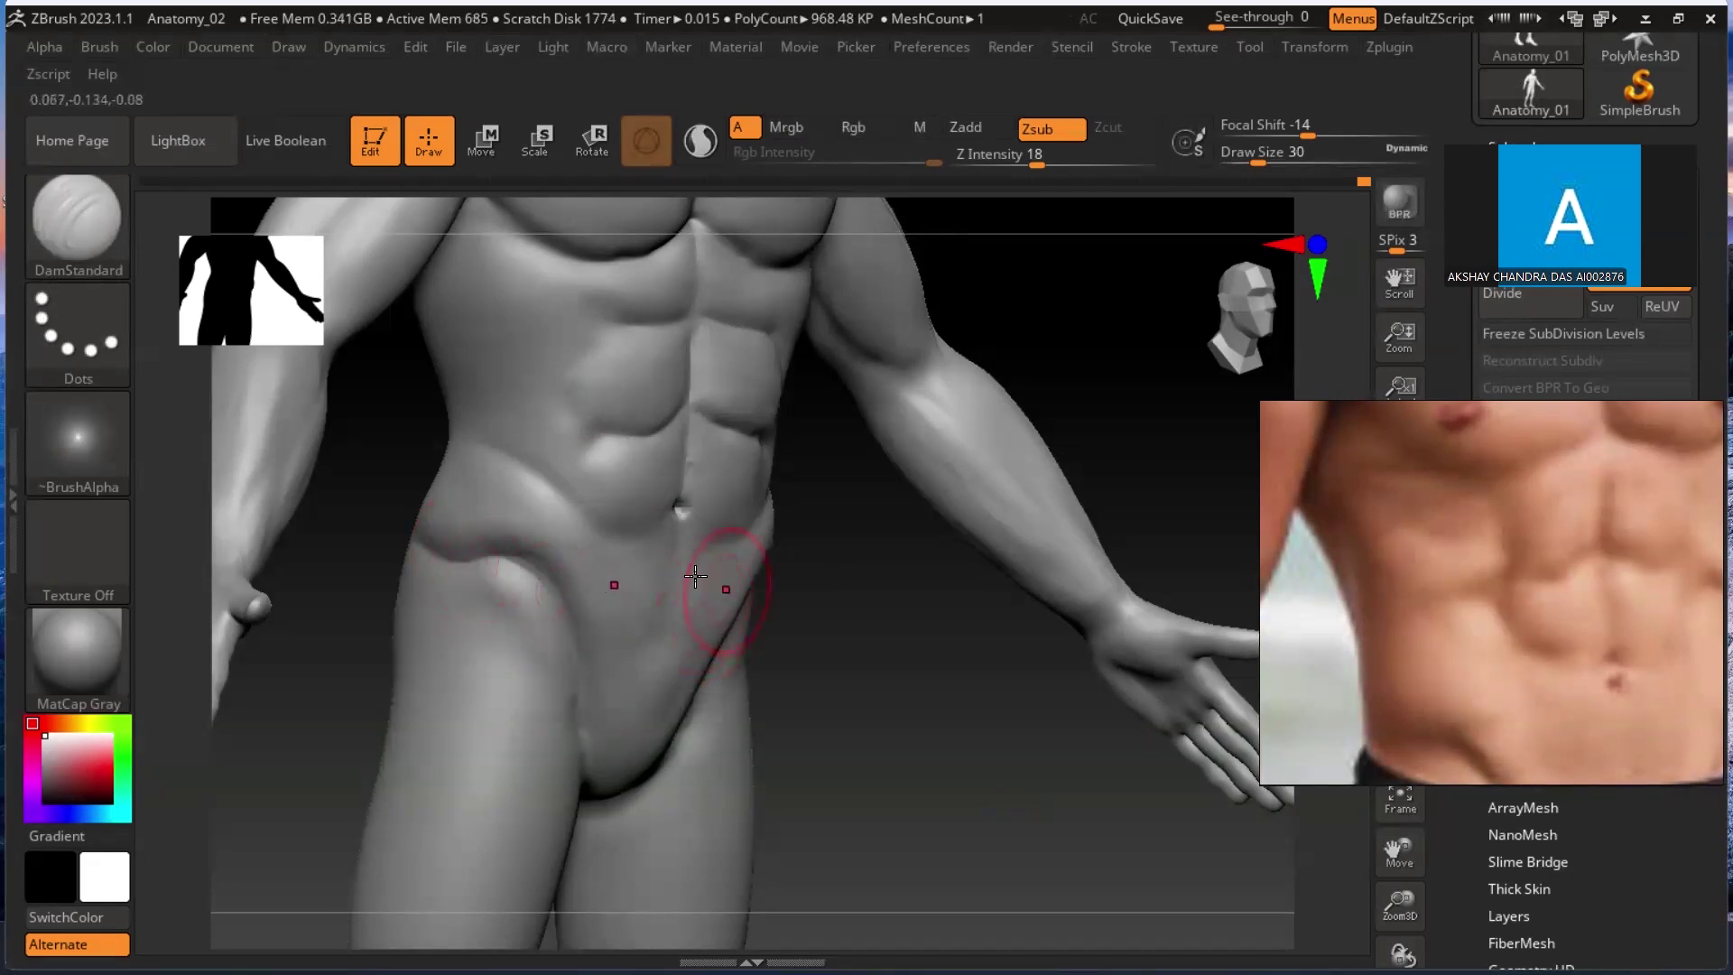
Carve creases from the abs across the obliques and along the outer edge of the abs, and smooth the area beside the navel.
{"action": "mouse_move", "coordinate": [656, 483]}
{"action": "left_mouse_down"}
{"action": "mouse_move", "coordinate": [572, 472]}
{"action": "mouse_move", "coordinate": [560, 495]}
{"action": "mouse_move", "coordinate": [515, 457]}
{"action": "mouse_move", "coordinate": [508, 472]}
{"action": "mouse_move", "coordinate": [554, 496]}
{"action": "mouse_move", "coordinate": [538, 474]}
{"action": "left_mouse_up"}
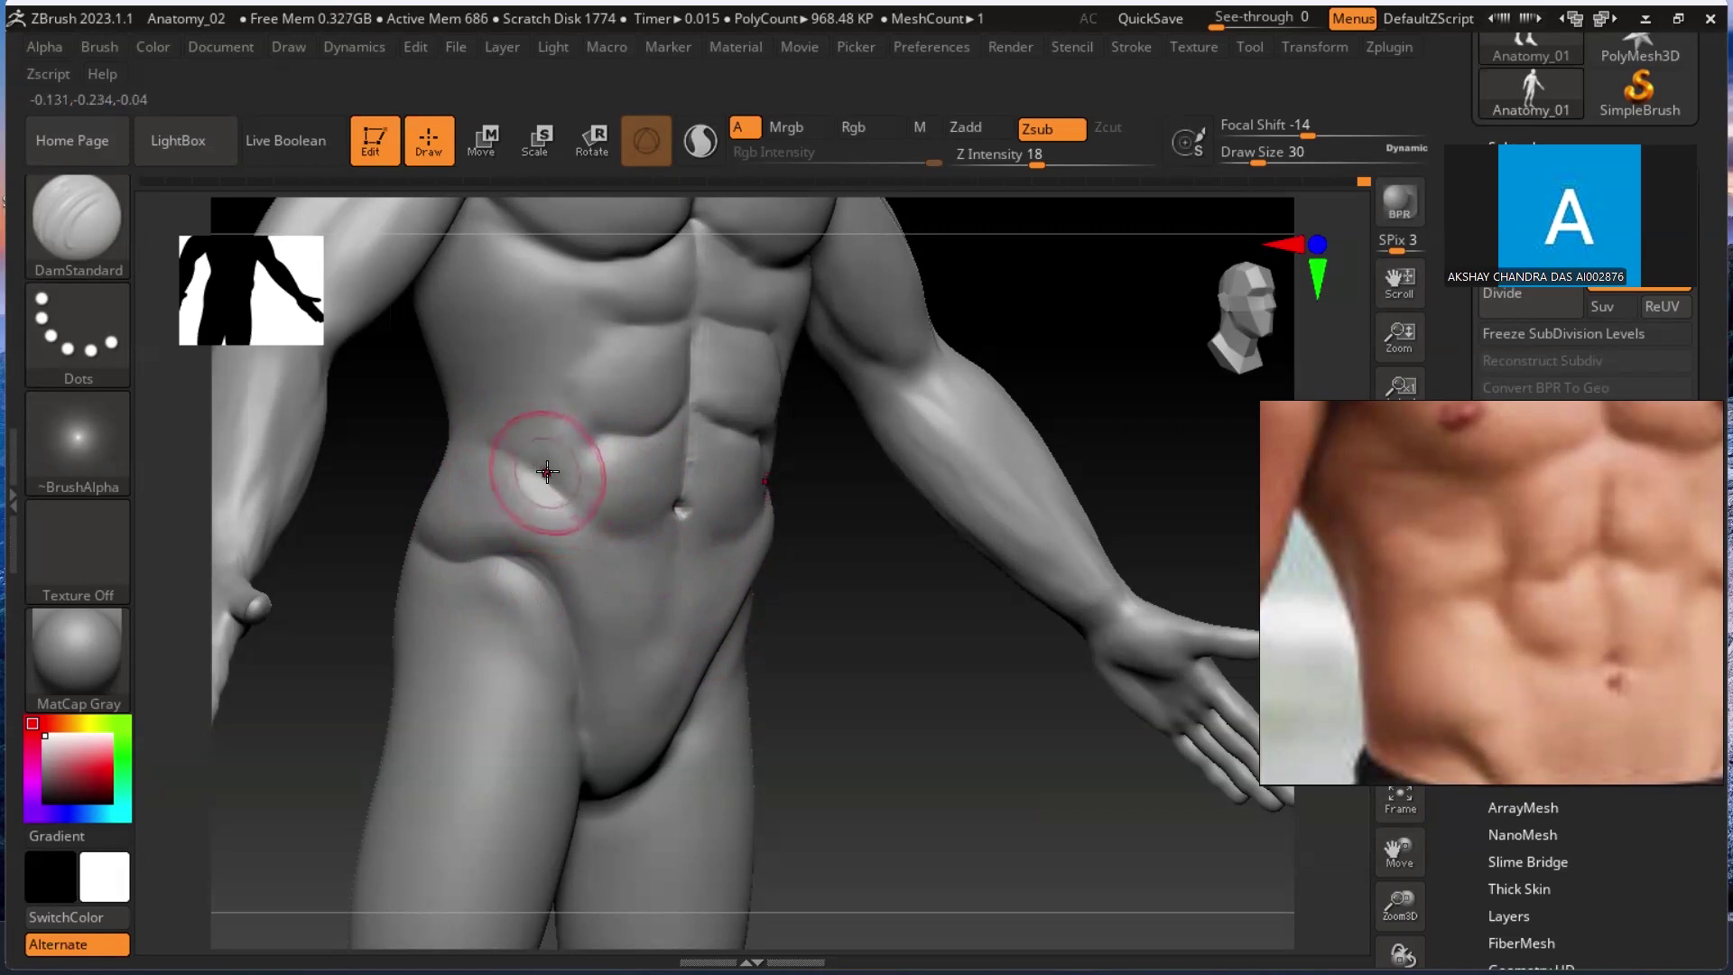
{"action": "key", "text": "ctrl"}
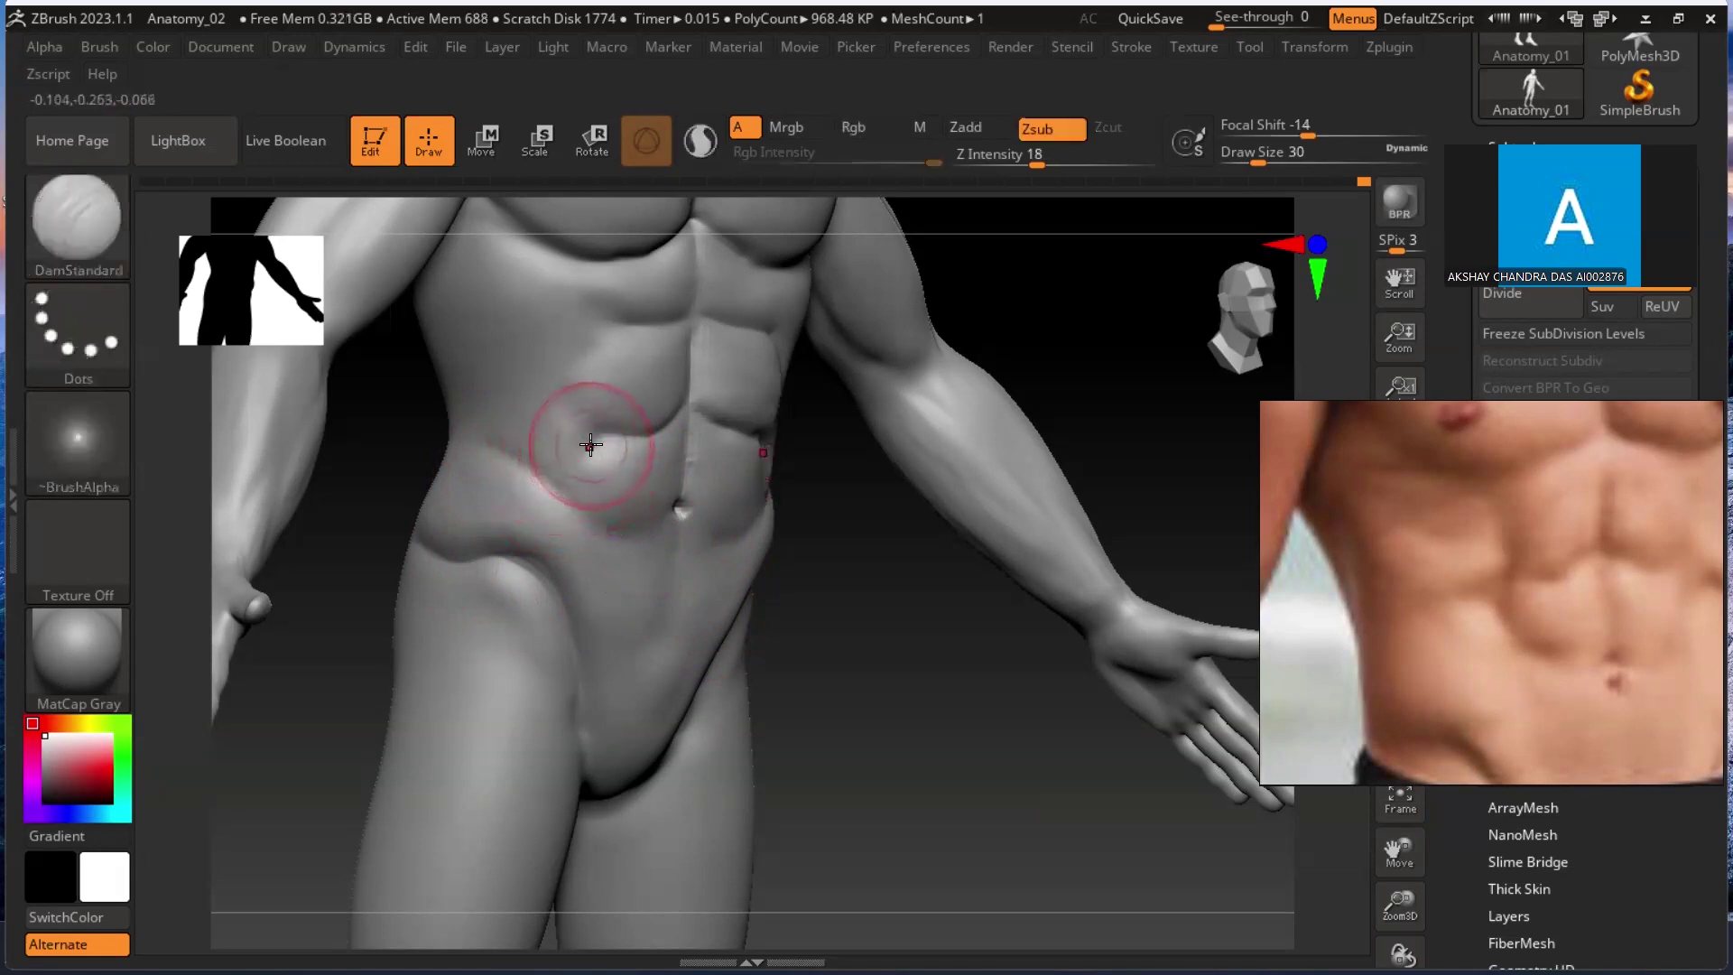
{"action": "mouse_move", "coordinate": [597, 441]}
{"action": "left_mouse_down"}
{"action": "mouse_move", "coordinate": [539, 457]}
{"action": "mouse_move", "coordinate": [496, 445]}
{"action": "left_mouse_up"}
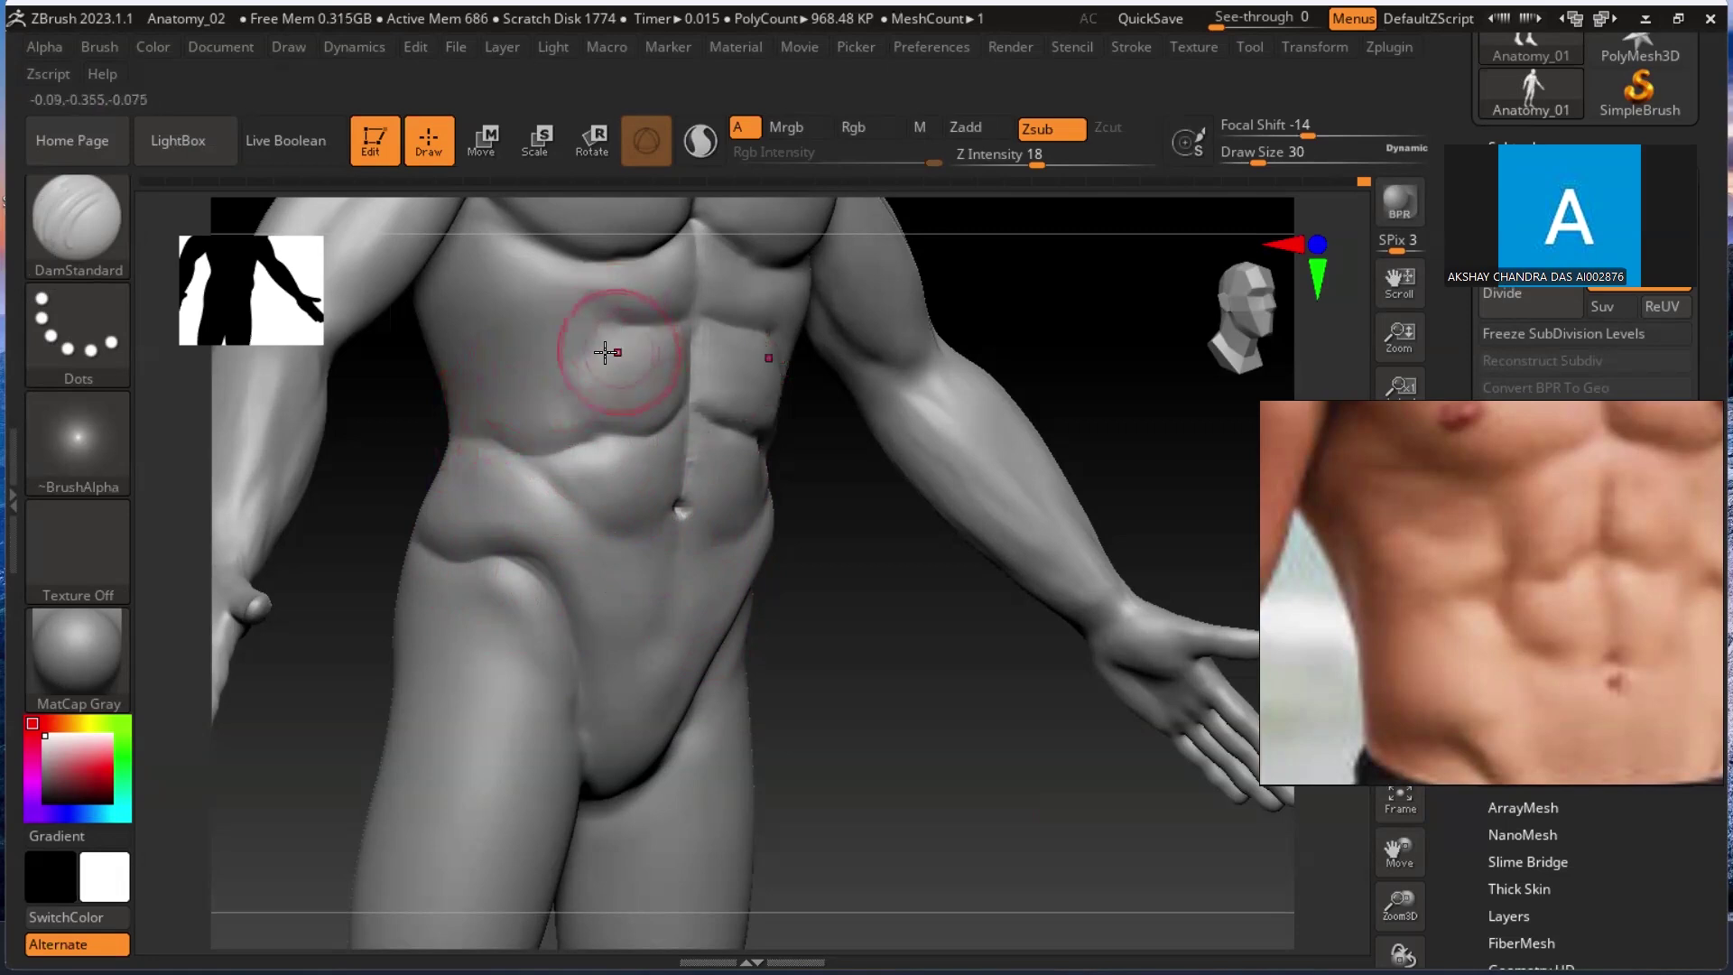
{"action": "mouse_move", "coordinate": [598, 347]}
{"action": "left_mouse_down"}
{"action": "mouse_move", "coordinate": [533, 359]}
{"action": "mouse_move", "coordinate": [463, 341]}
{"action": "left_mouse_up"}
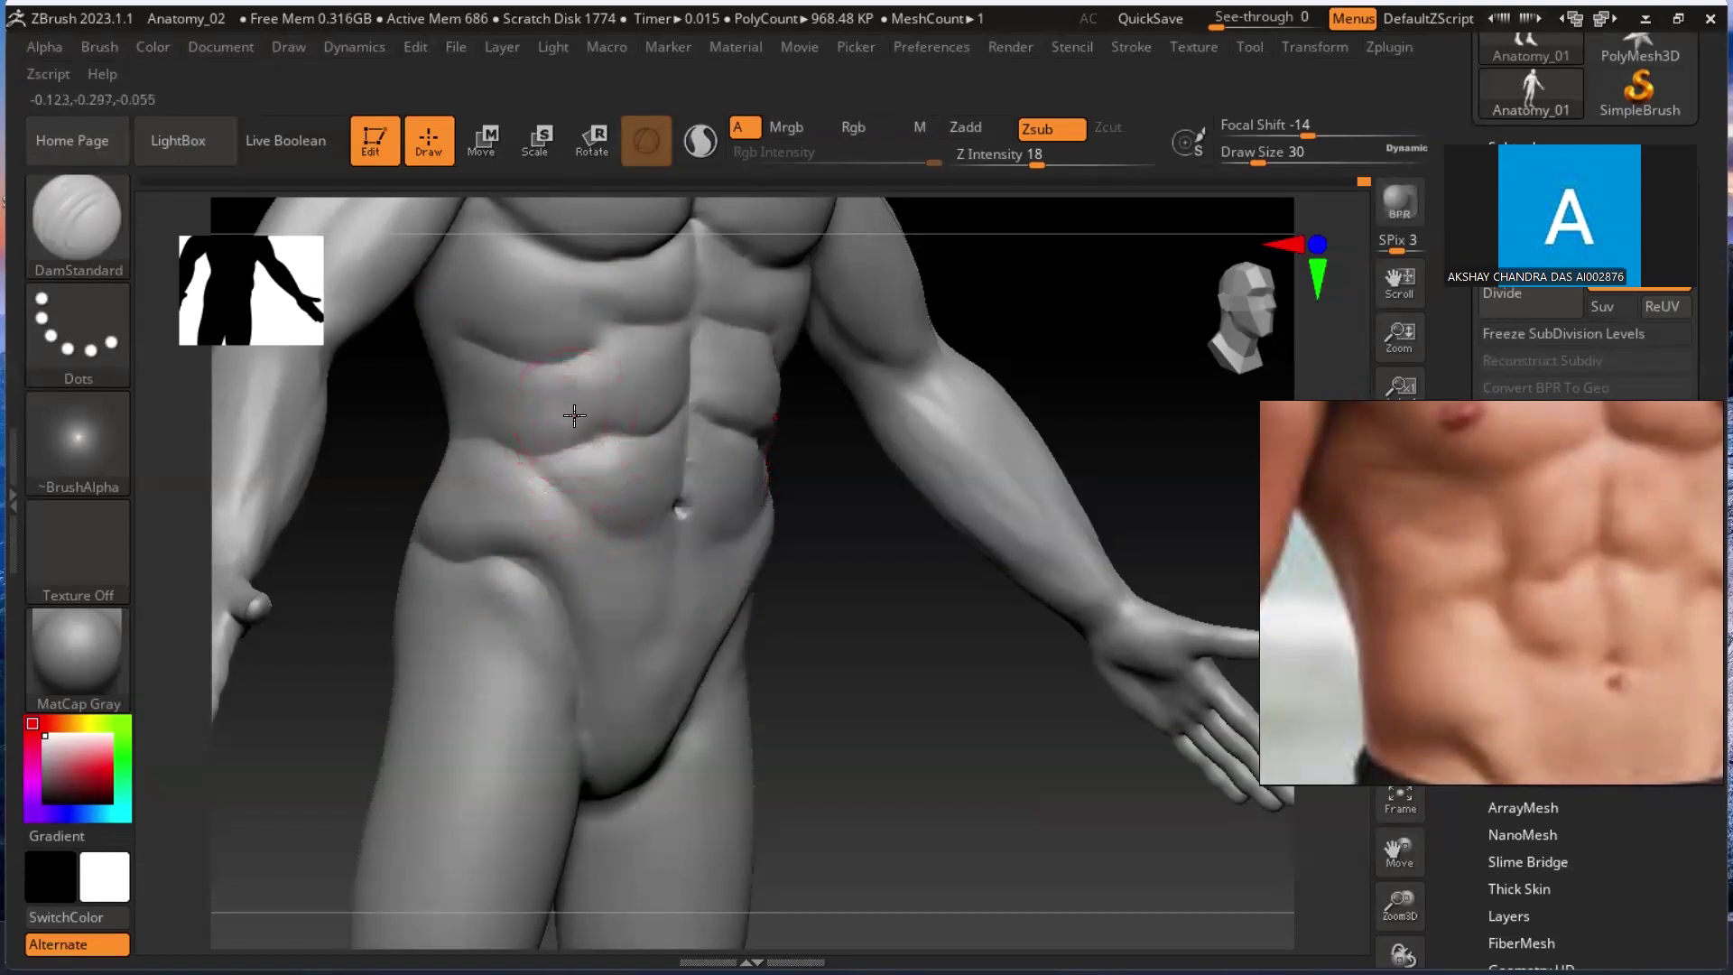
{"action": "left_click_drag", "start_coordinate": [572, 478], "coordinate": [593, 521]}
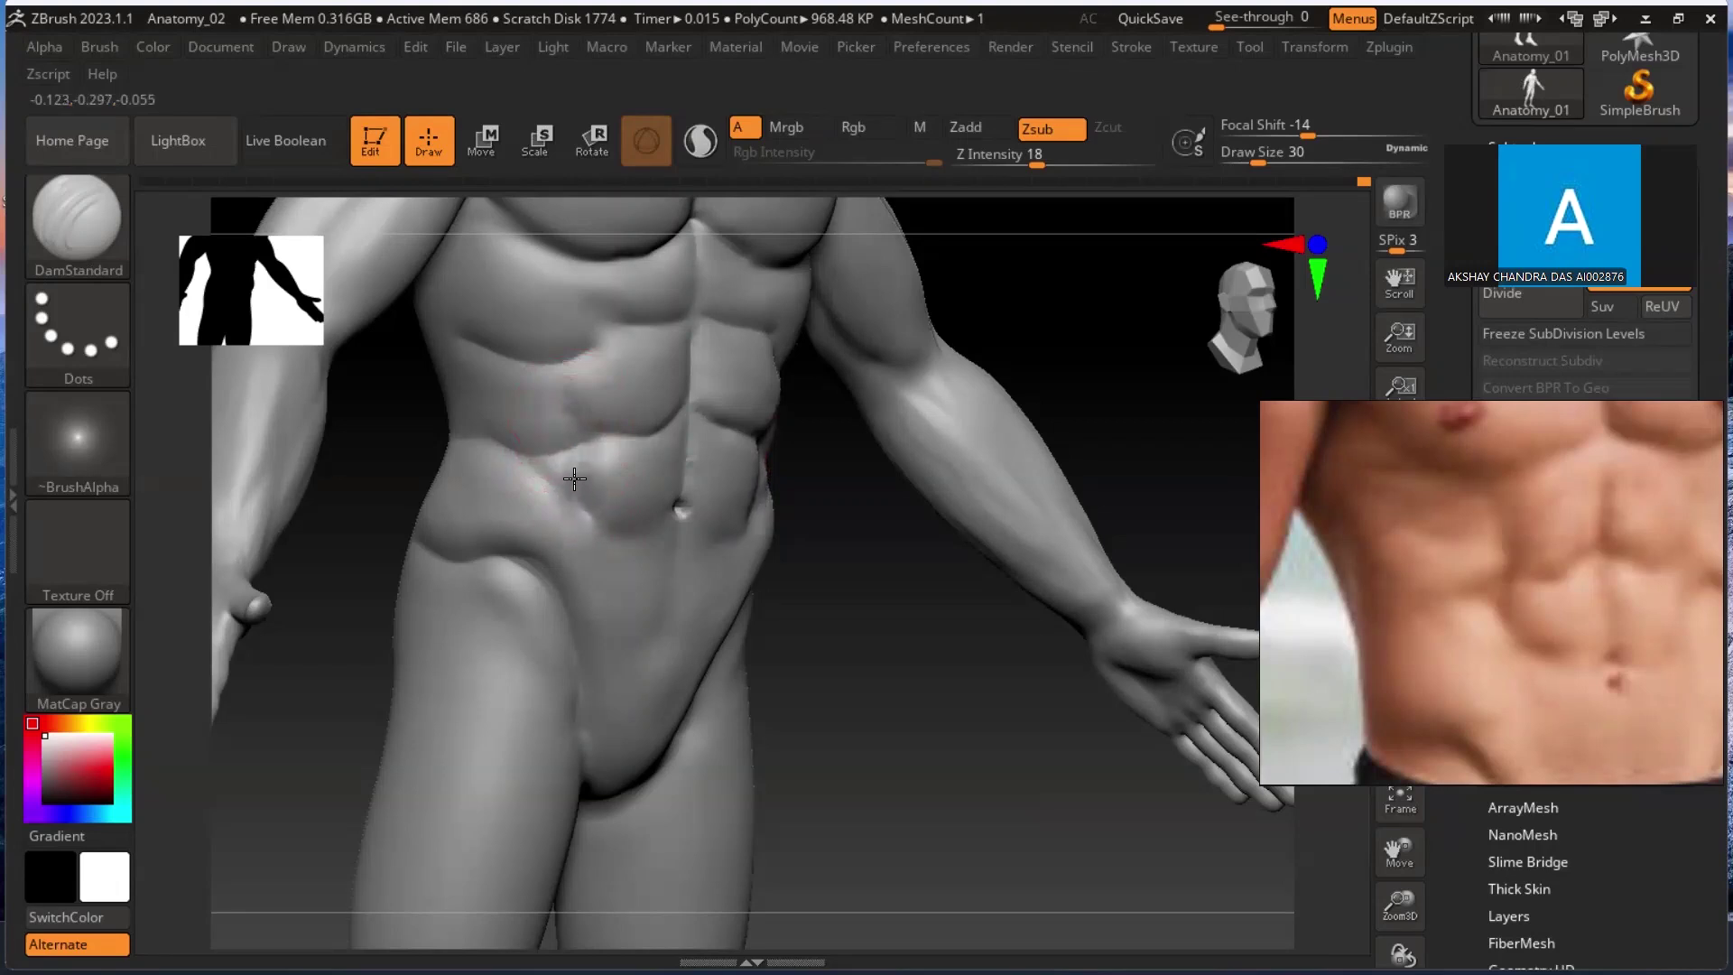
{"action": "left_click_drag", "start_coordinate": [574, 426], "coordinate": [570, 390]}
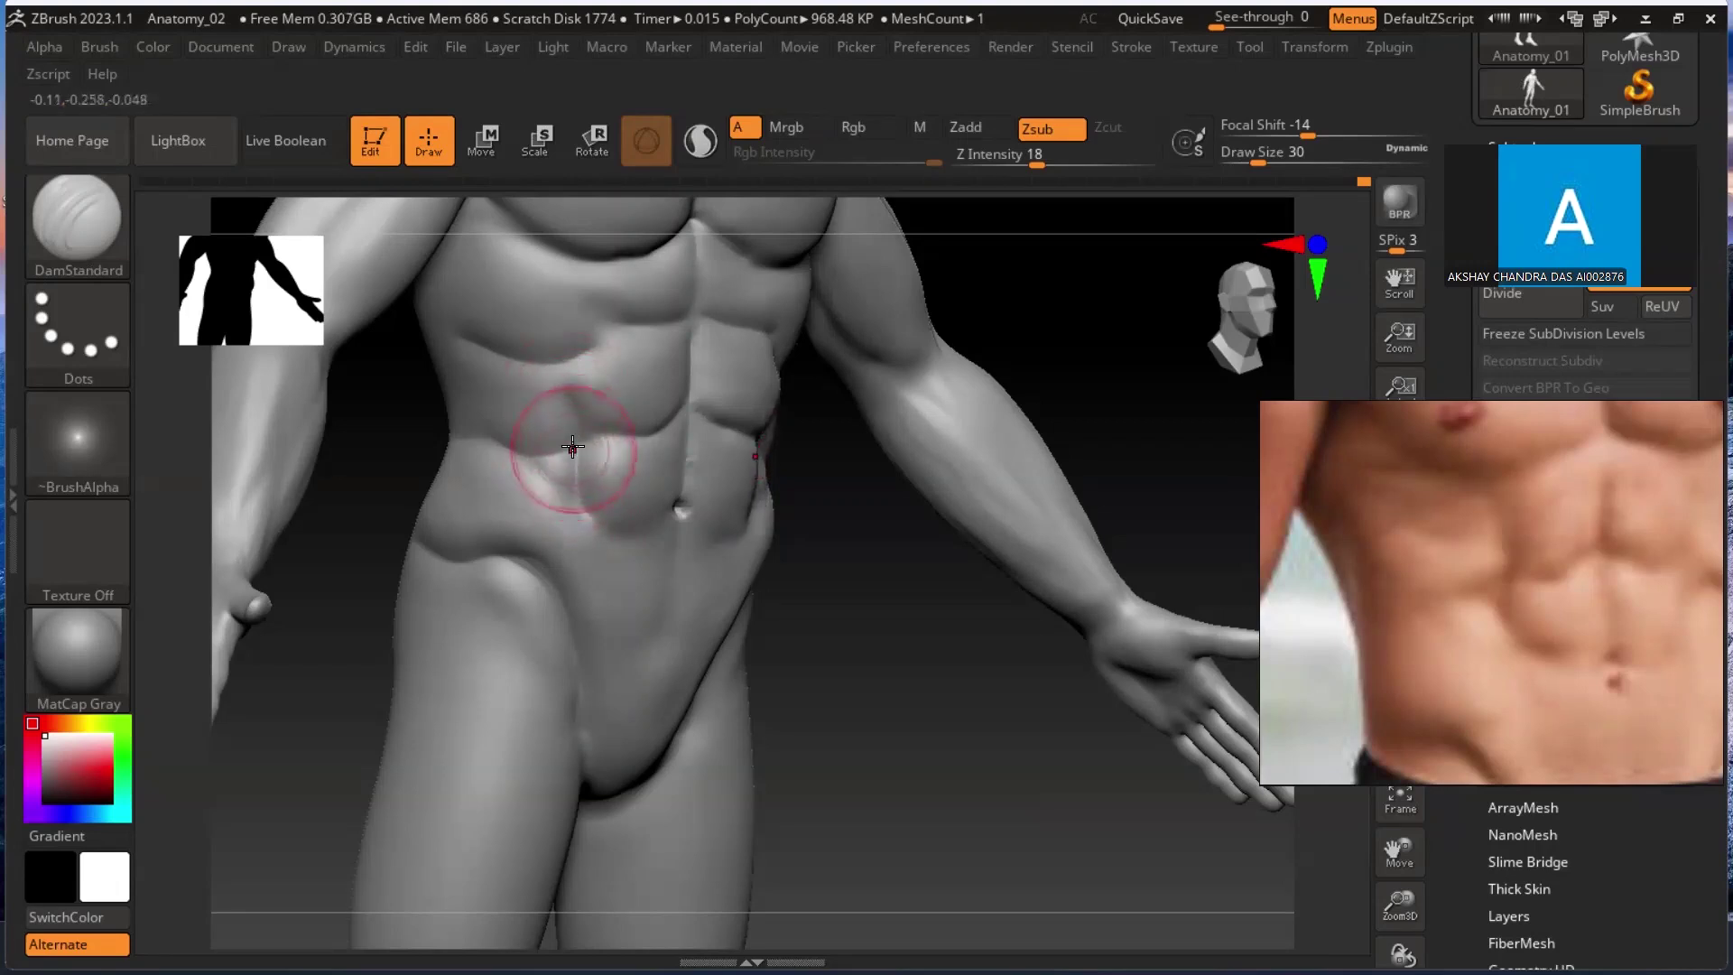
{"action": "mouse_move", "coordinate": [571, 471]}
{"action": "left_mouse_down", "text": "shift"}
{"action": "mouse_move", "coordinate": [576, 448]}
{"action": "mouse_move", "coordinate": [578, 471]}
{"action": "left_mouse_up", "text": "shift"}
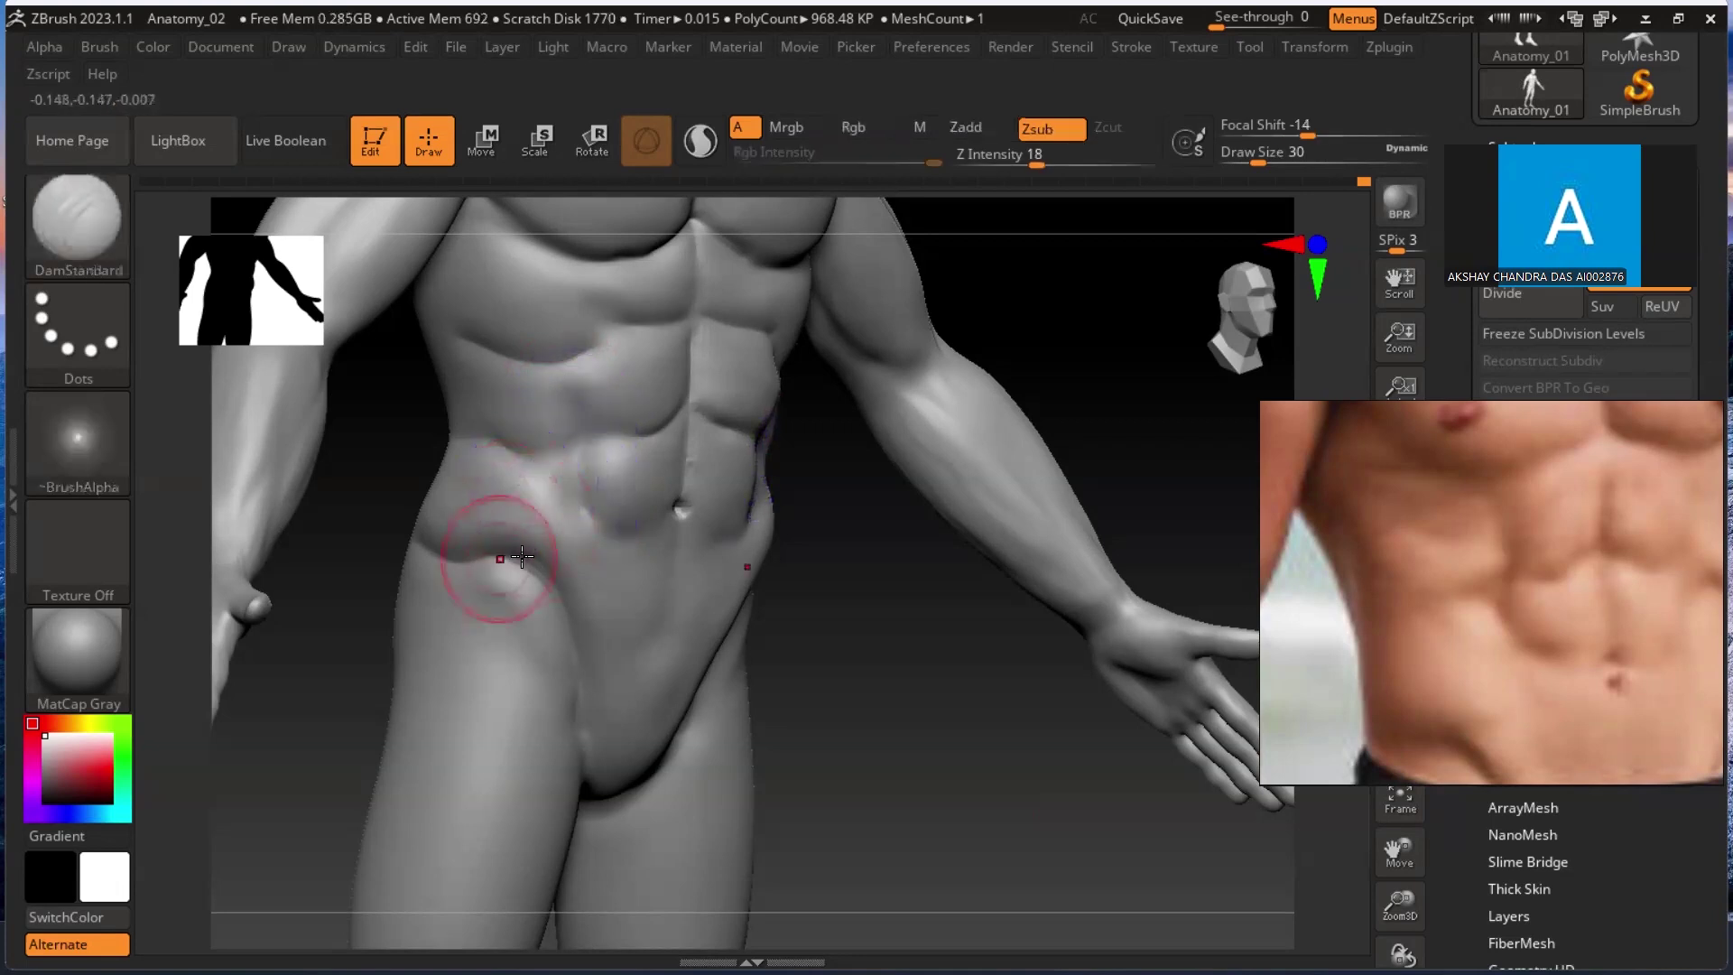
Build up the oblique muscle beside the middle abs with the ClayBuildup brush at draw size 18.
{"action": "left_click", "coordinate": [77, 217]}
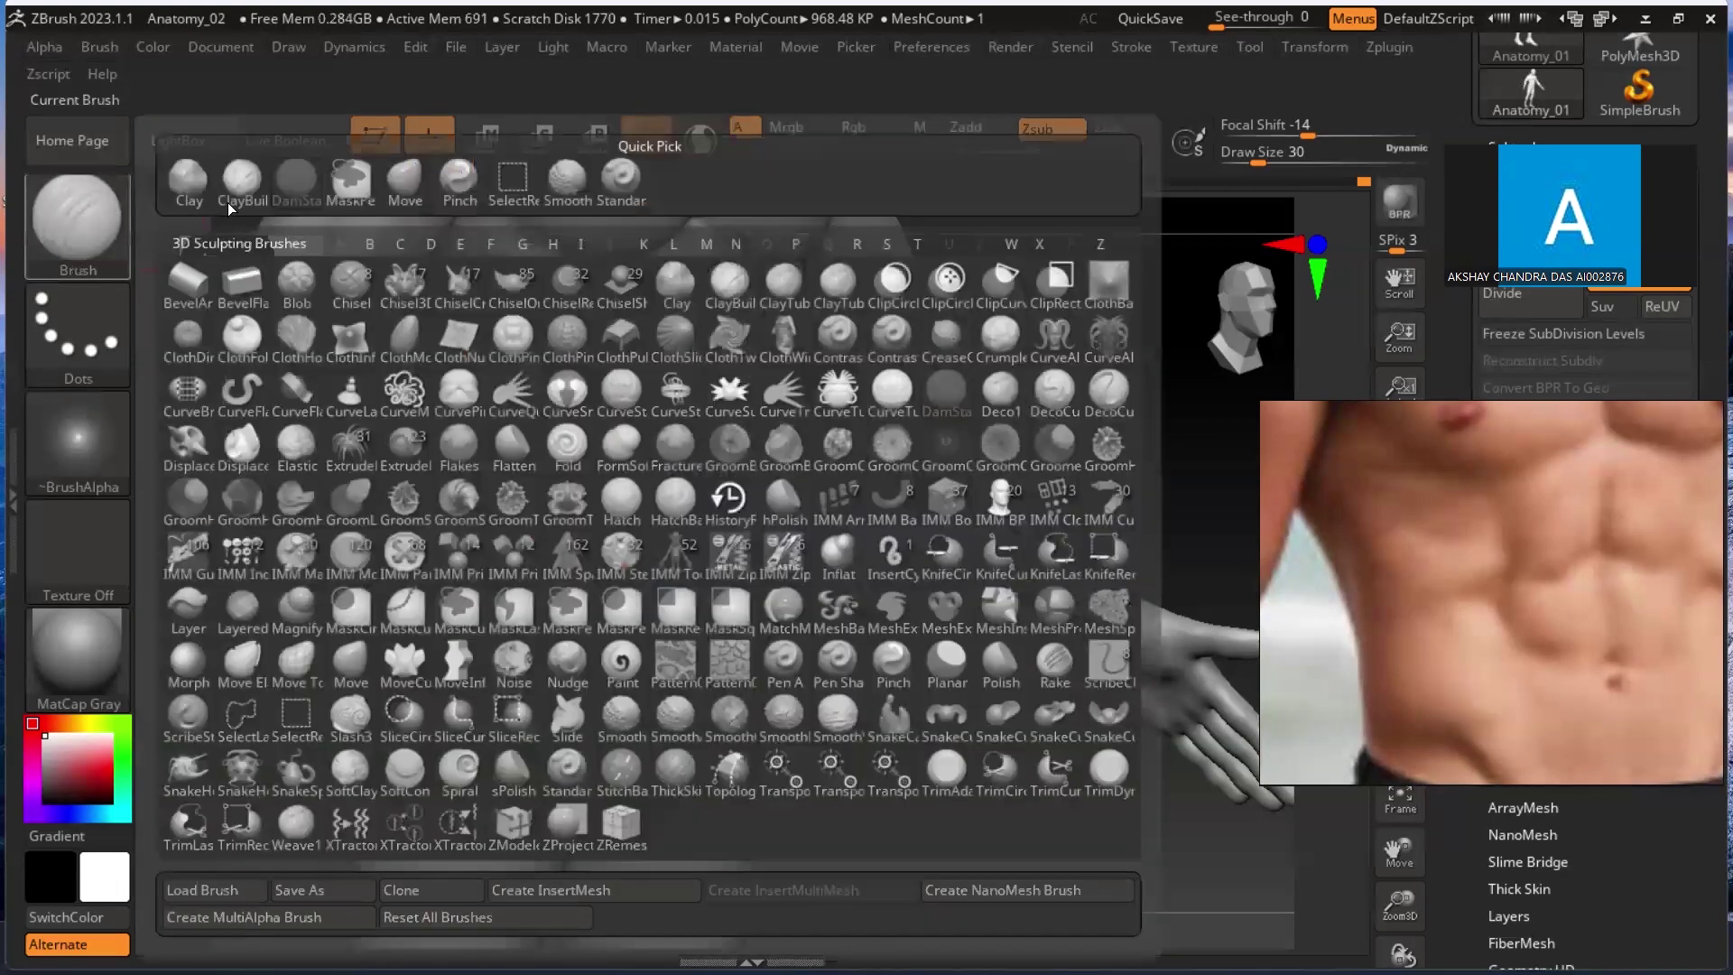
{"action": "left_click", "coordinate": [258, 193]}
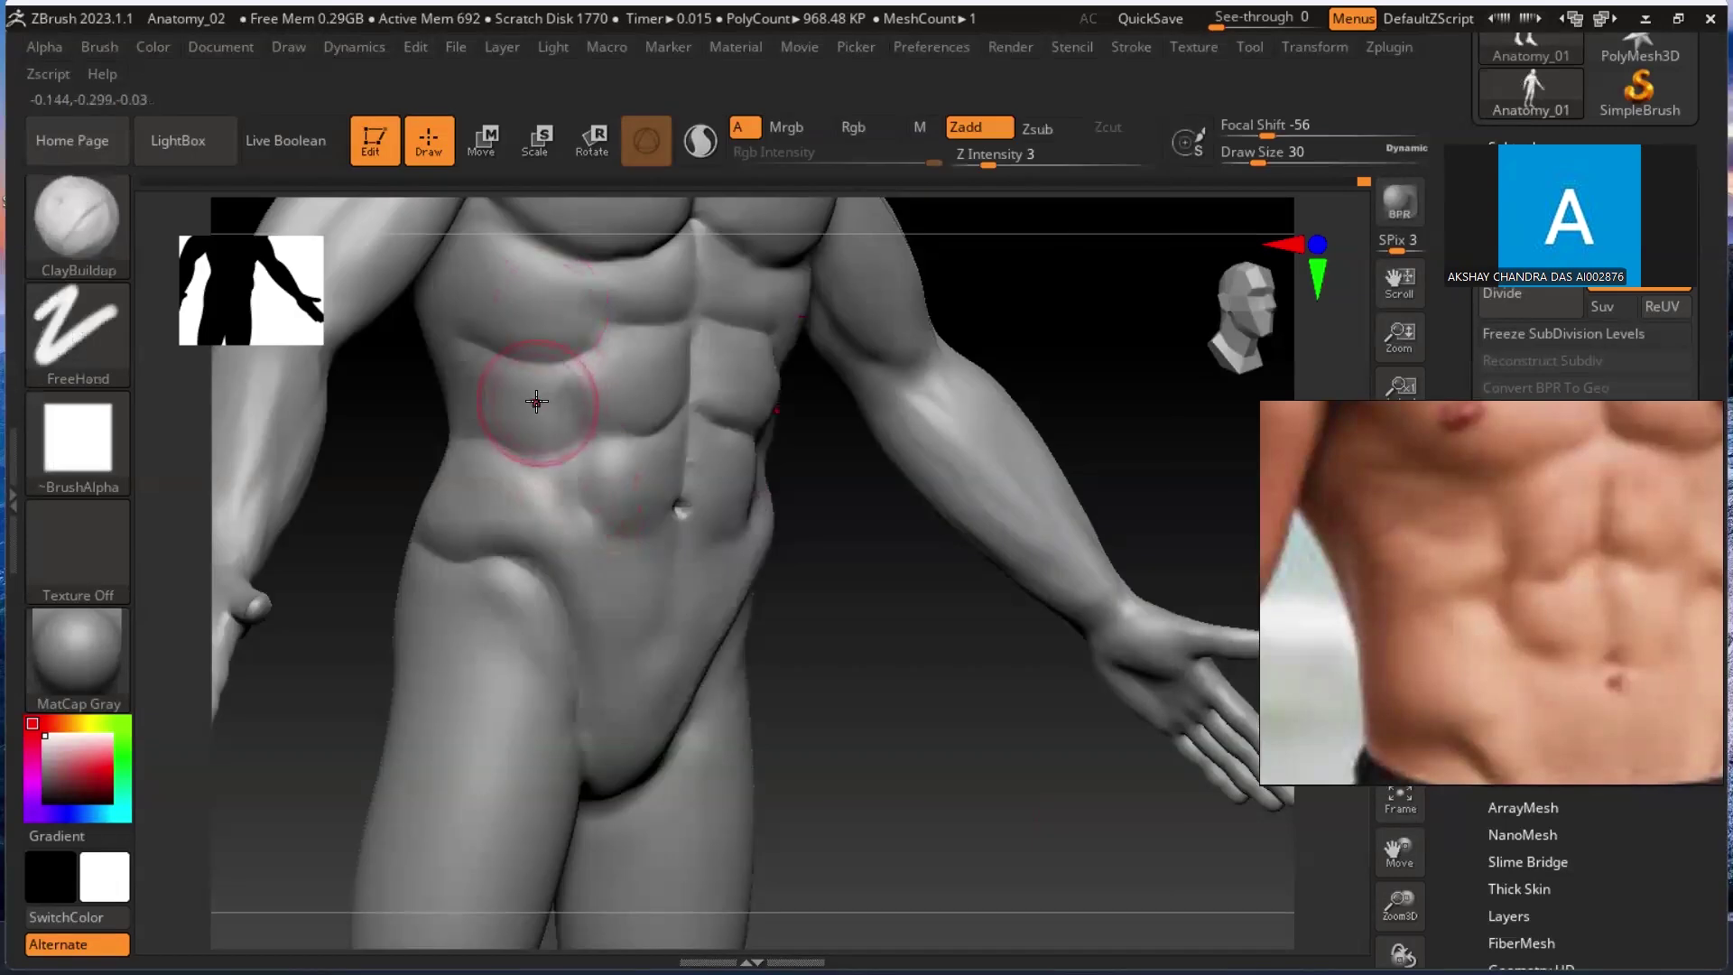
{"action": "key", "text": "bracketleft"}
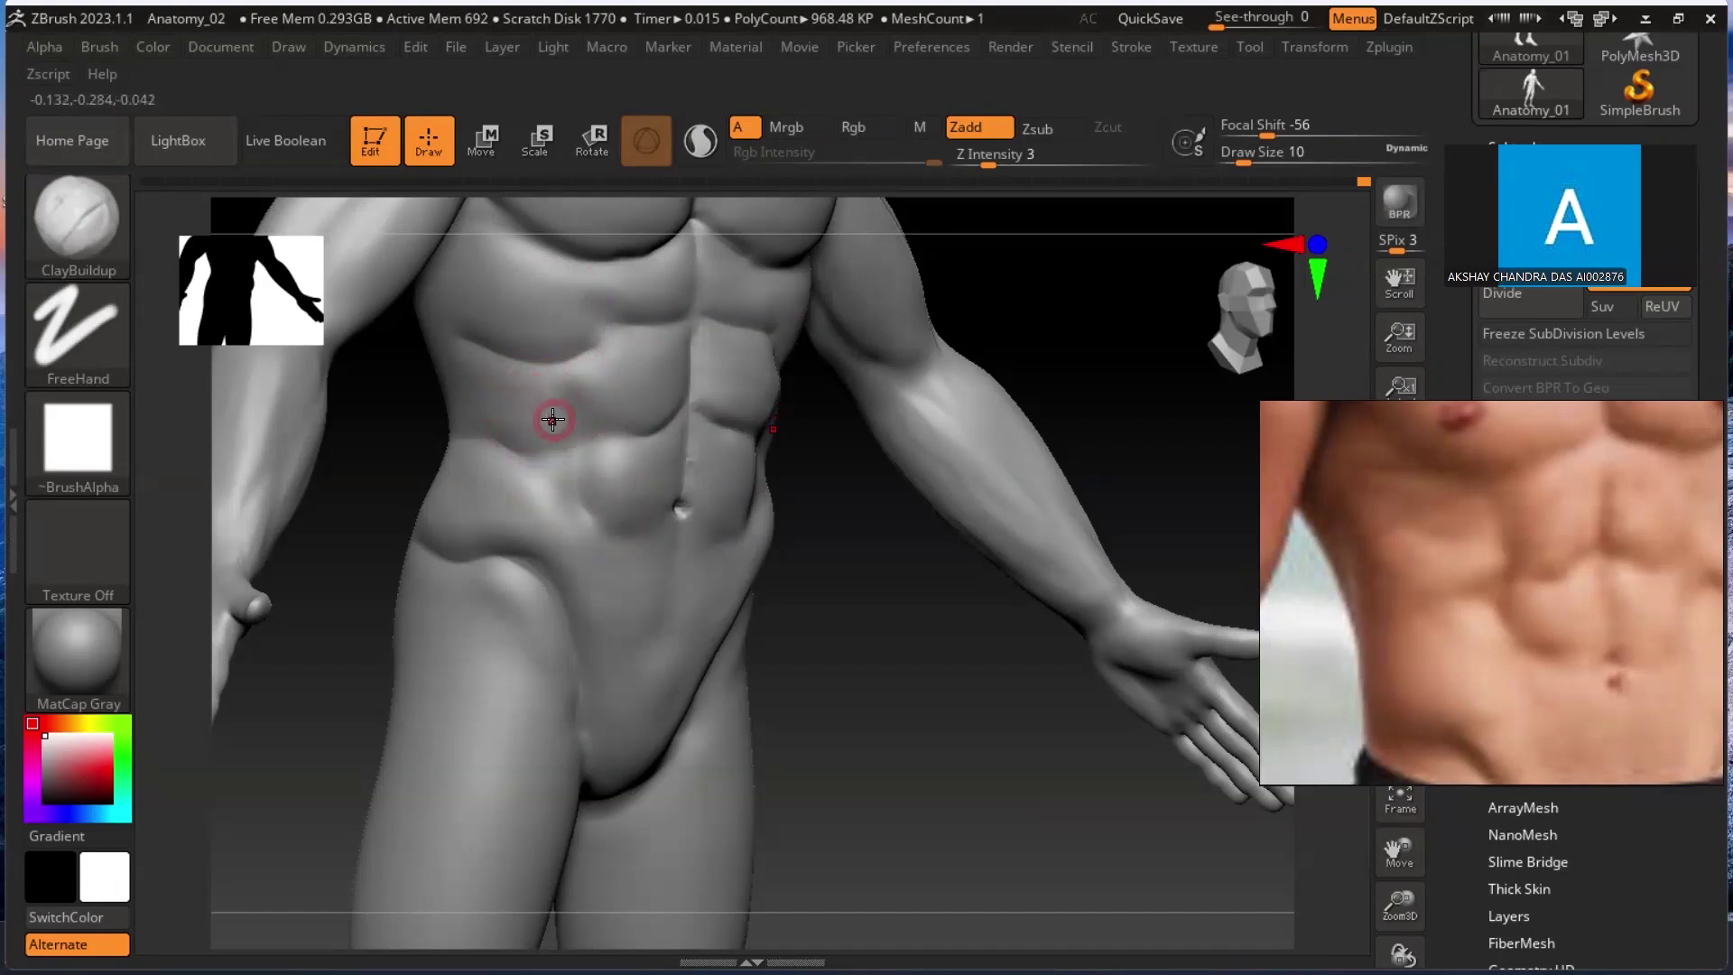
{"action": "key", "text": "bracketright"}
{"action": "mouse_move", "coordinate": [542, 411]}
{"action": "left_mouse_down"}
{"action": "mouse_move", "coordinate": [478, 383]}
{"action": "mouse_move", "coordinate": [451, 415]}
{"action": "mouse_move", "coordinate": [514, 420]}
{"action": "mouse_move", "coordinate": [464, 369]}
{"action": "mouse_move", "coordinate": [530, 412]}
{"action": "left_mouse_up"}
{"action": "key", "text": "ctrl"}
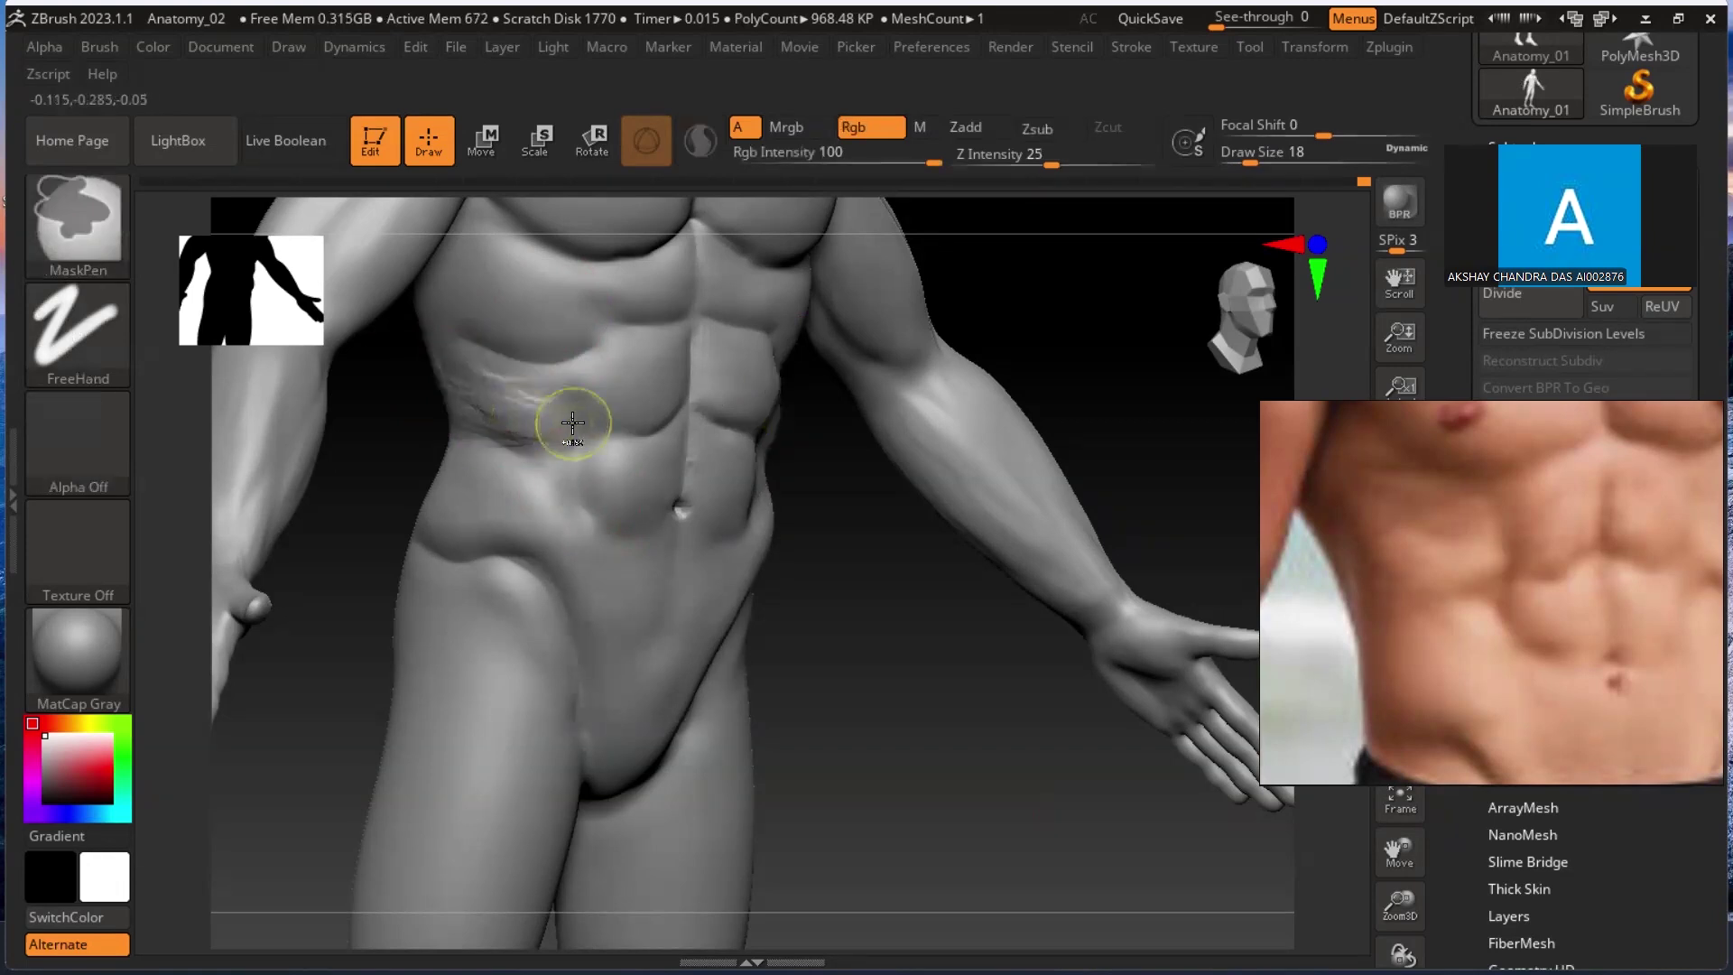
Lower the ClayBuildup Z Intensity to 2, add more volume to the oblique beside the abs, and smooth the strokes.
{"action": "left_click", "coordinate": [1014, 159]}
{"action": "type", "text": "3"}
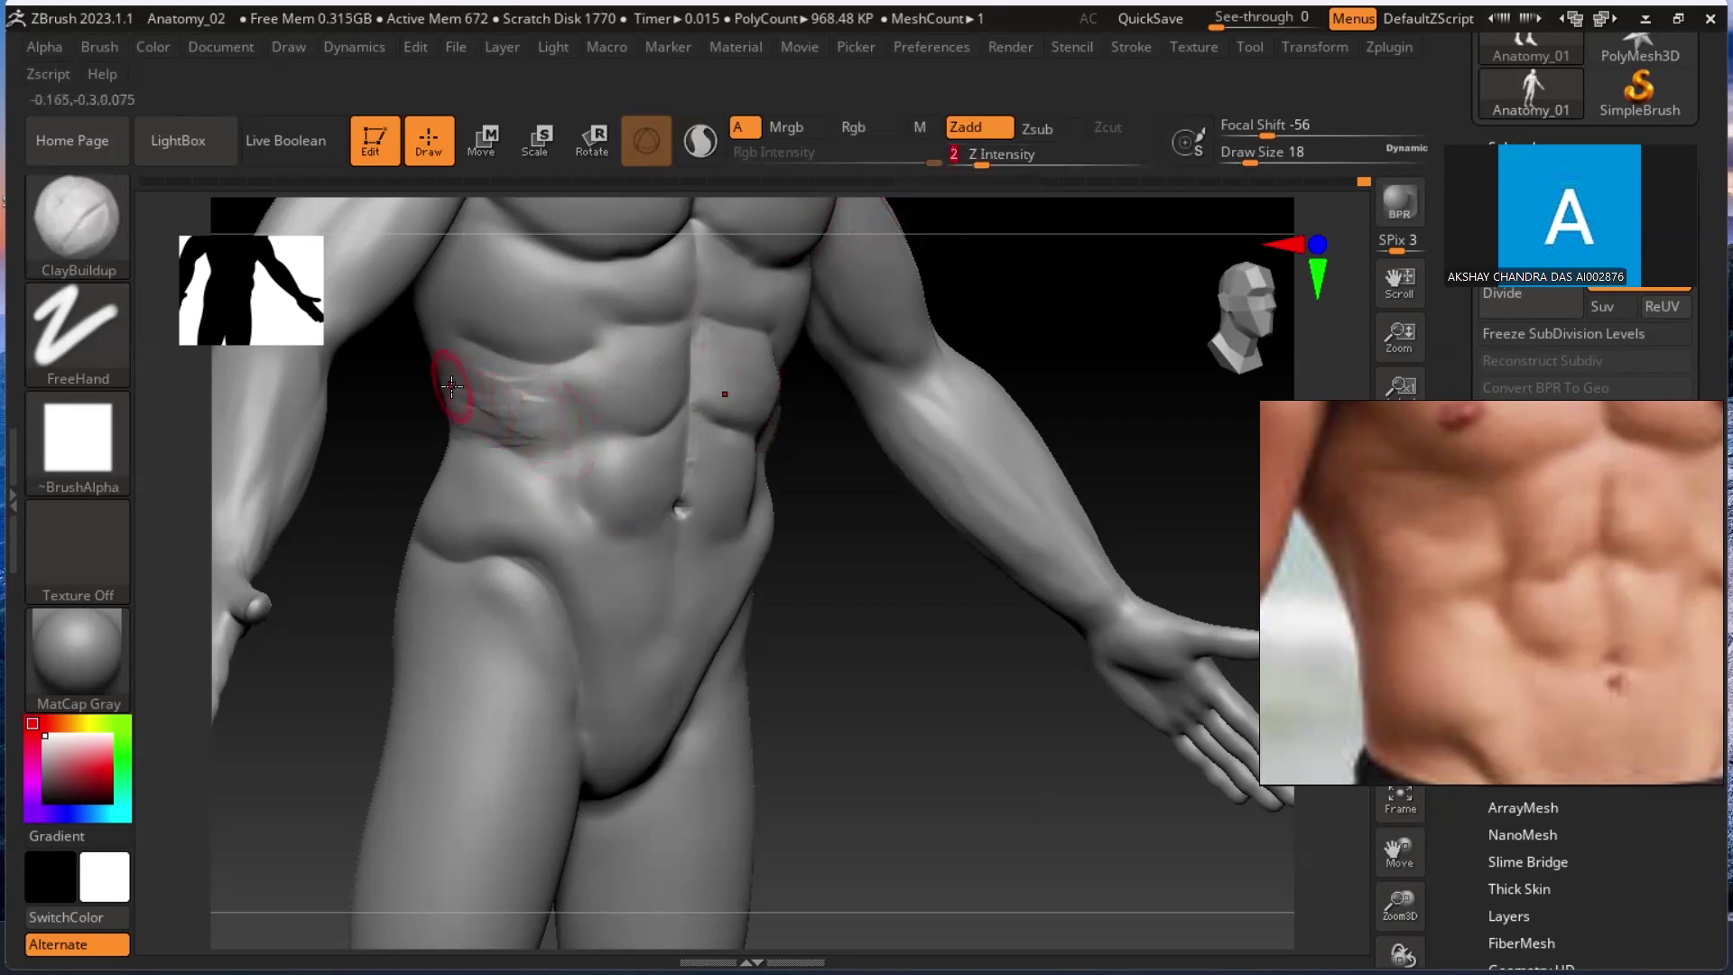
{"action": "left_click_drag", "start_coordinate": [471, 378], "coordinate": [516, 416]}
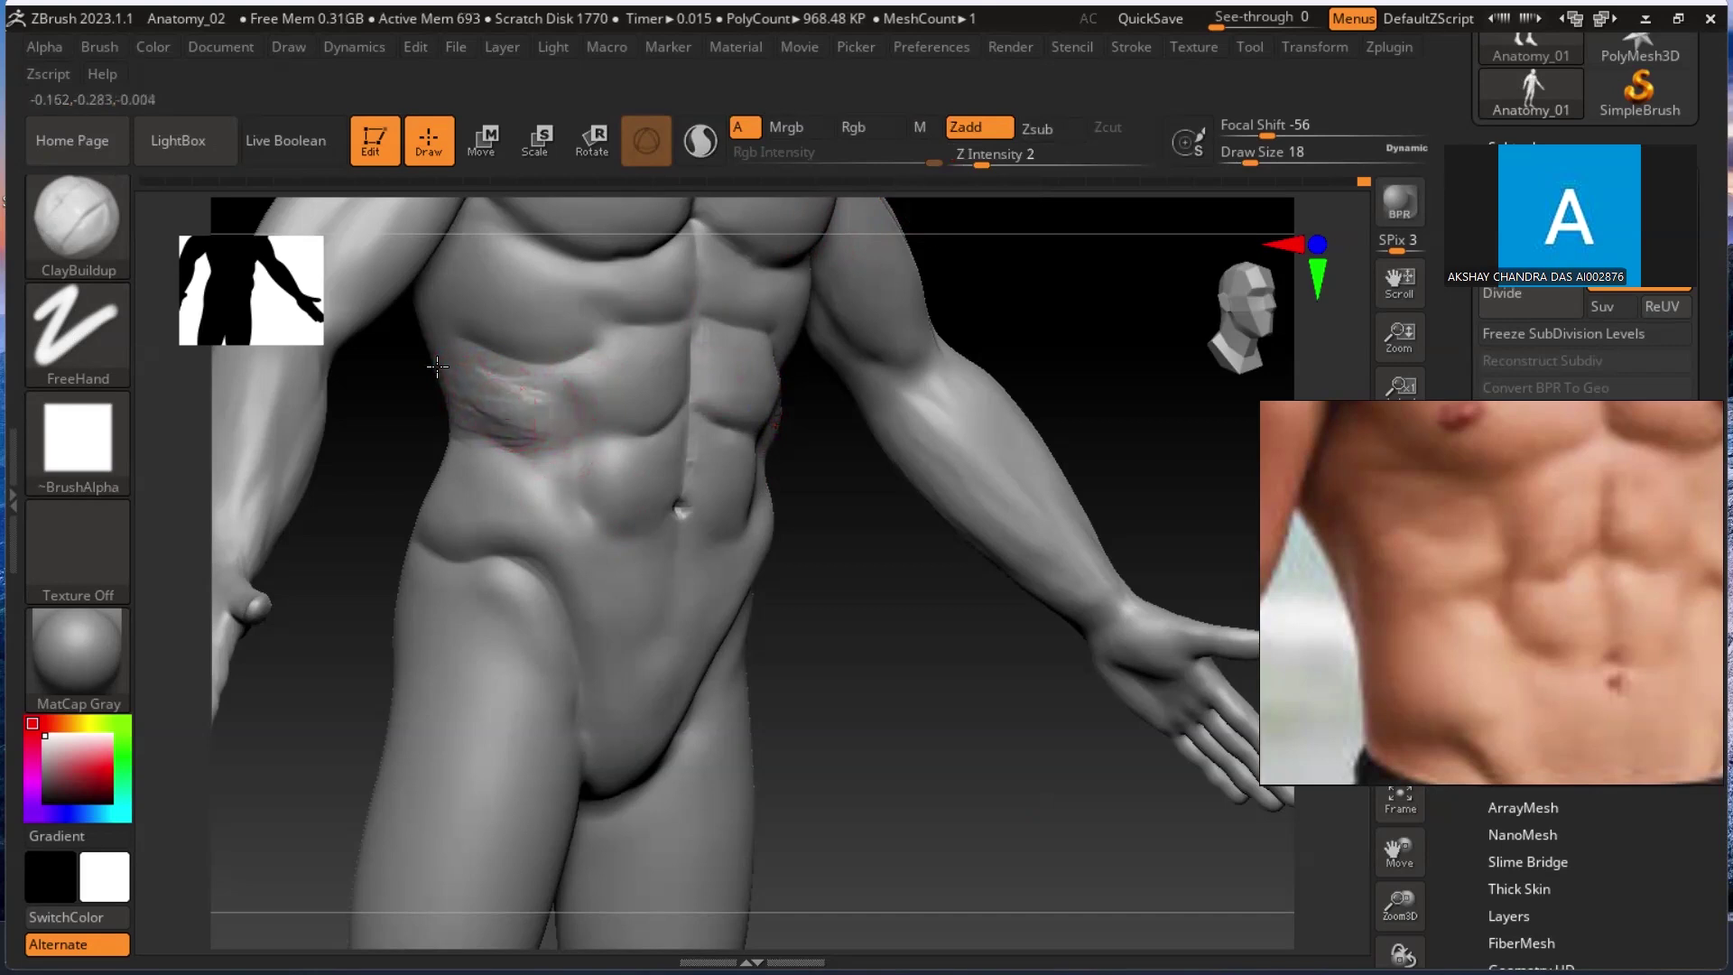
{"action": "key", "text": "shift"}
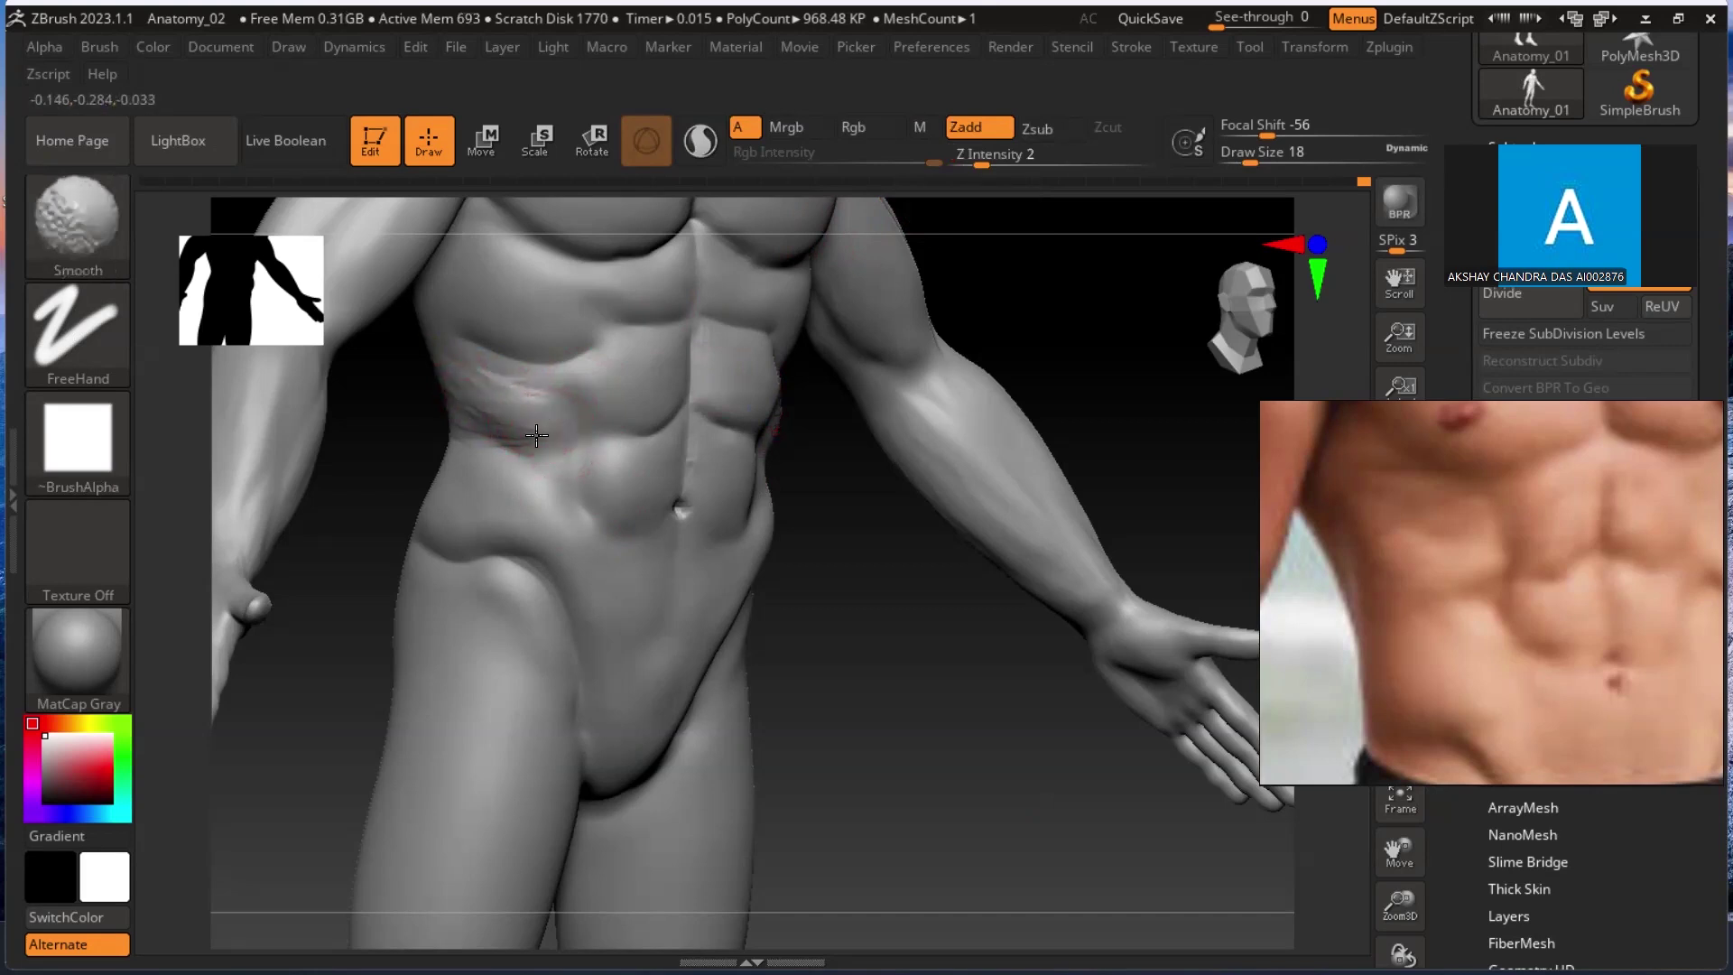
{"action": "key", "text": "shift"}
{"action": "key", "text": "shift"}
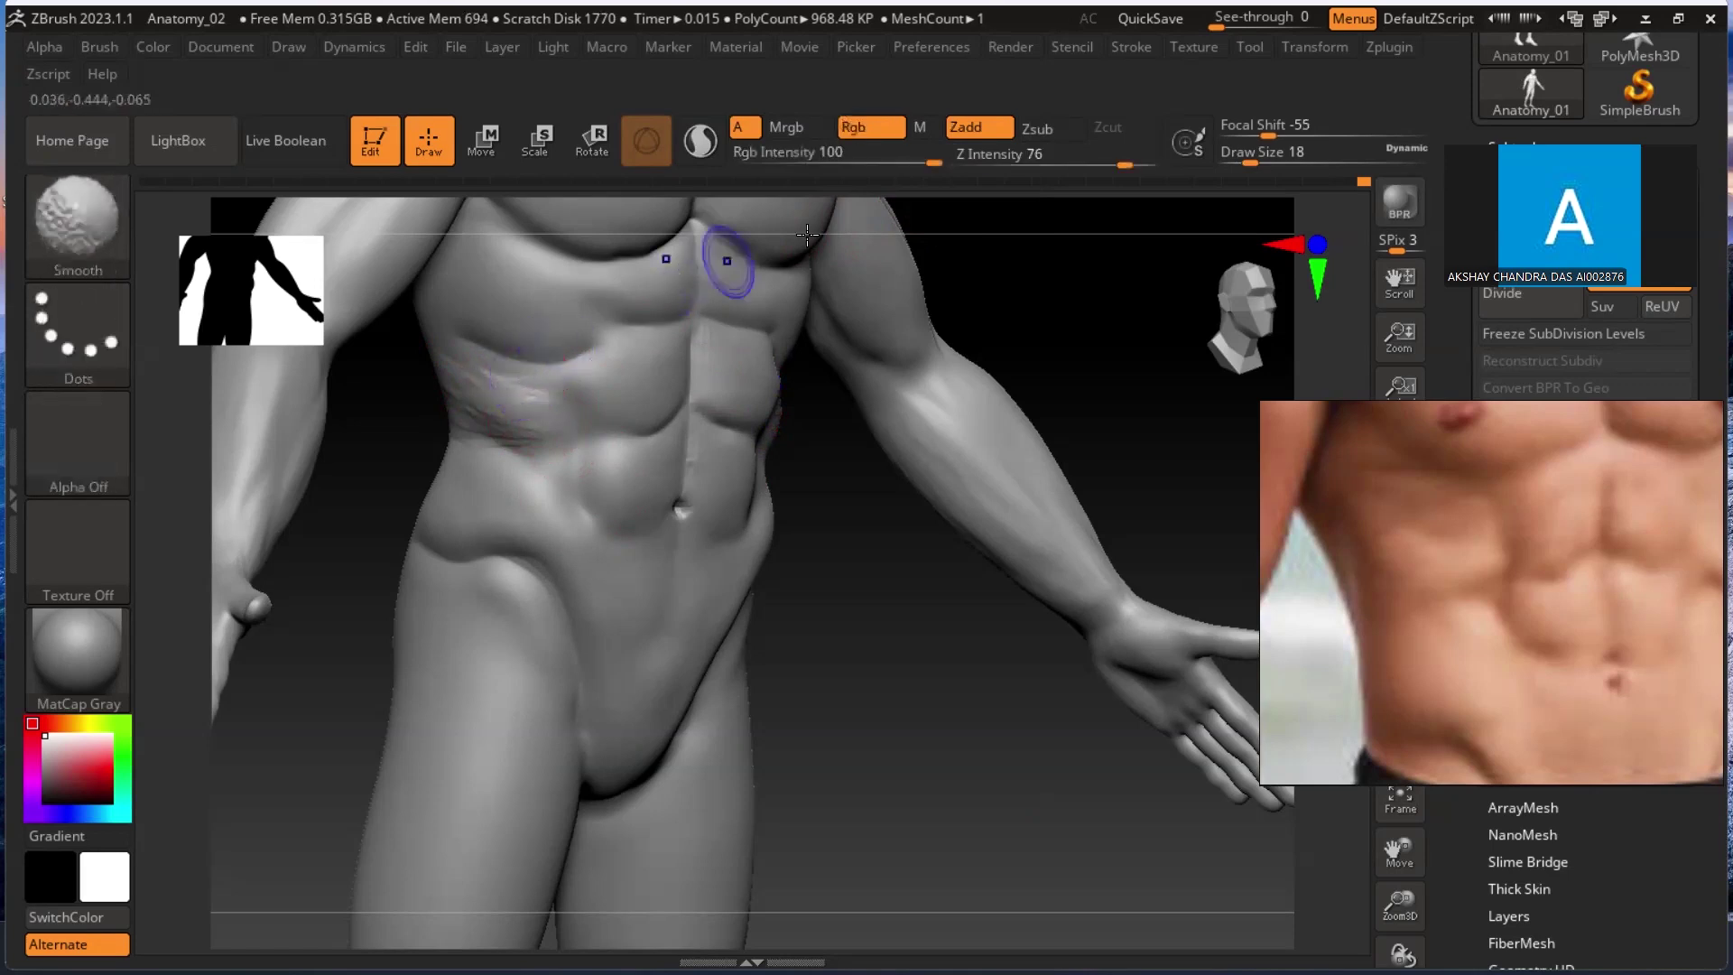
{"action": "mouse_move", "coordinate": [538, 451]}
{"action": "left_mouse_down"}
{"action": "mouse_move", "coordinate": [446, 385]}
{"action": "mouse_move", "coordinate": [514, 444]}
{"action": "left_mouse_up"}
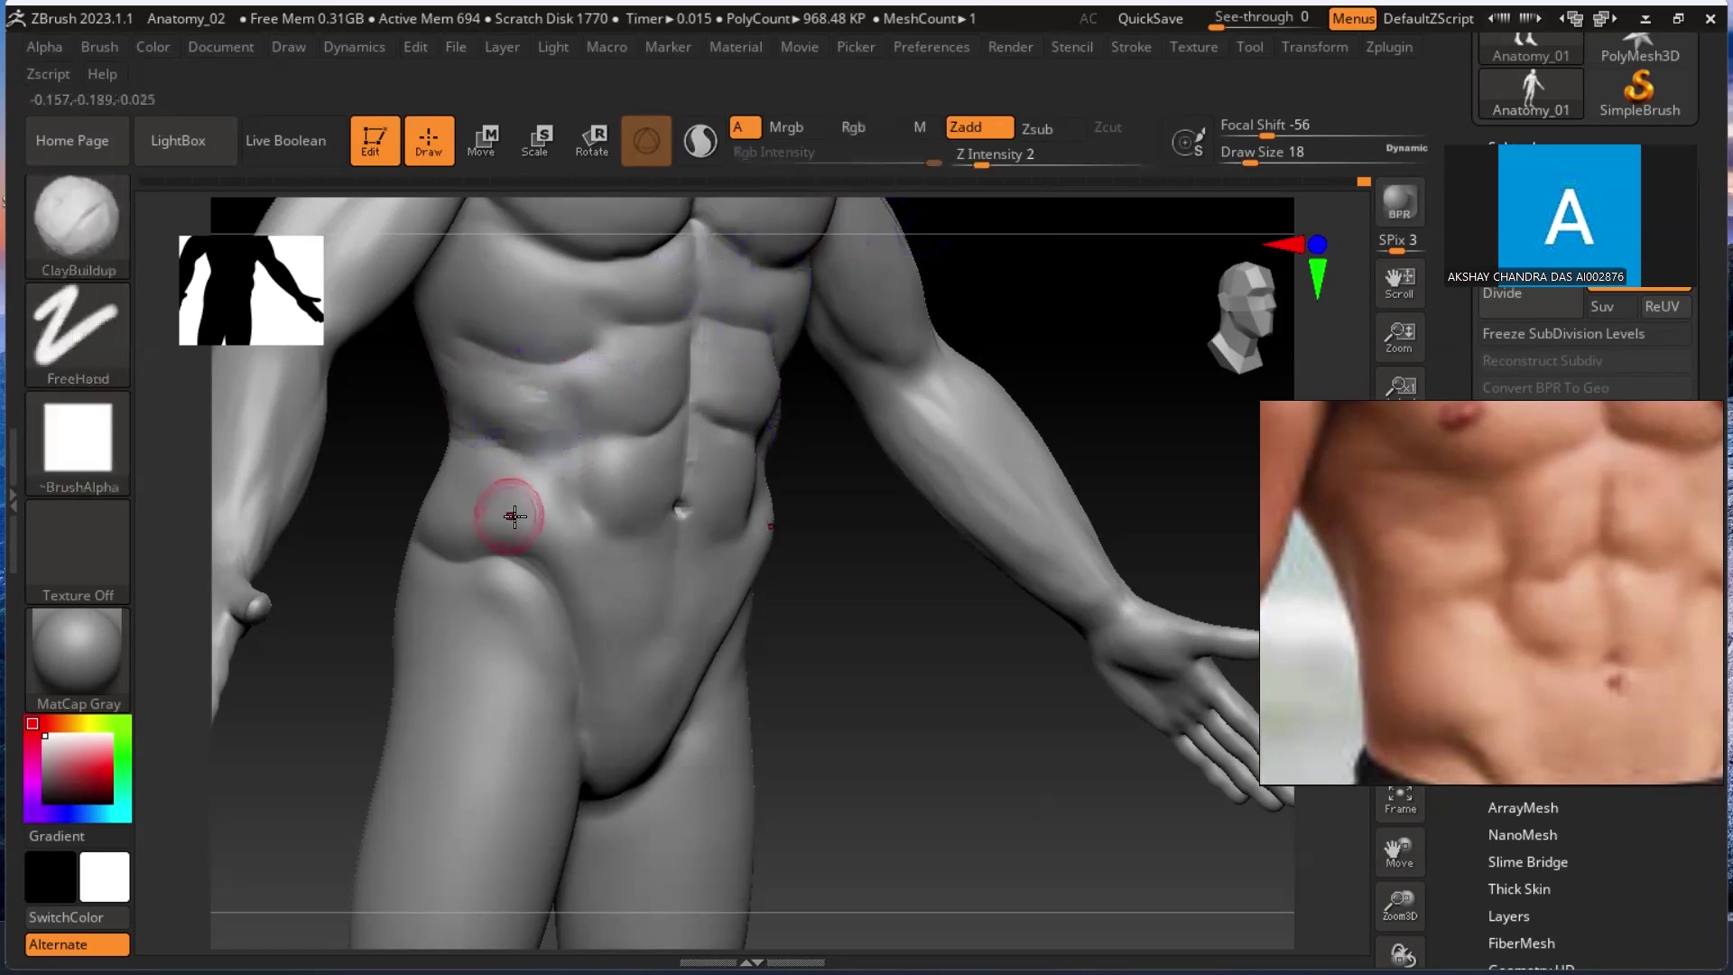
Build up the flank above the hip crease with ClayBuildup at draw size 18, working from the front and side, and smooth it.
{"action": "mouse_move", "coordinate": [518, 518]}
{"action": "left_mouse_down"}
{"action": "mouse_move", "coordinate": [423, 502]}
{"action": "mouse_move", "coordinate": [464, 503]}
{"action": "mouse_move", "coordinate": [476, 484]}
{"action": "left_mouse_up"}
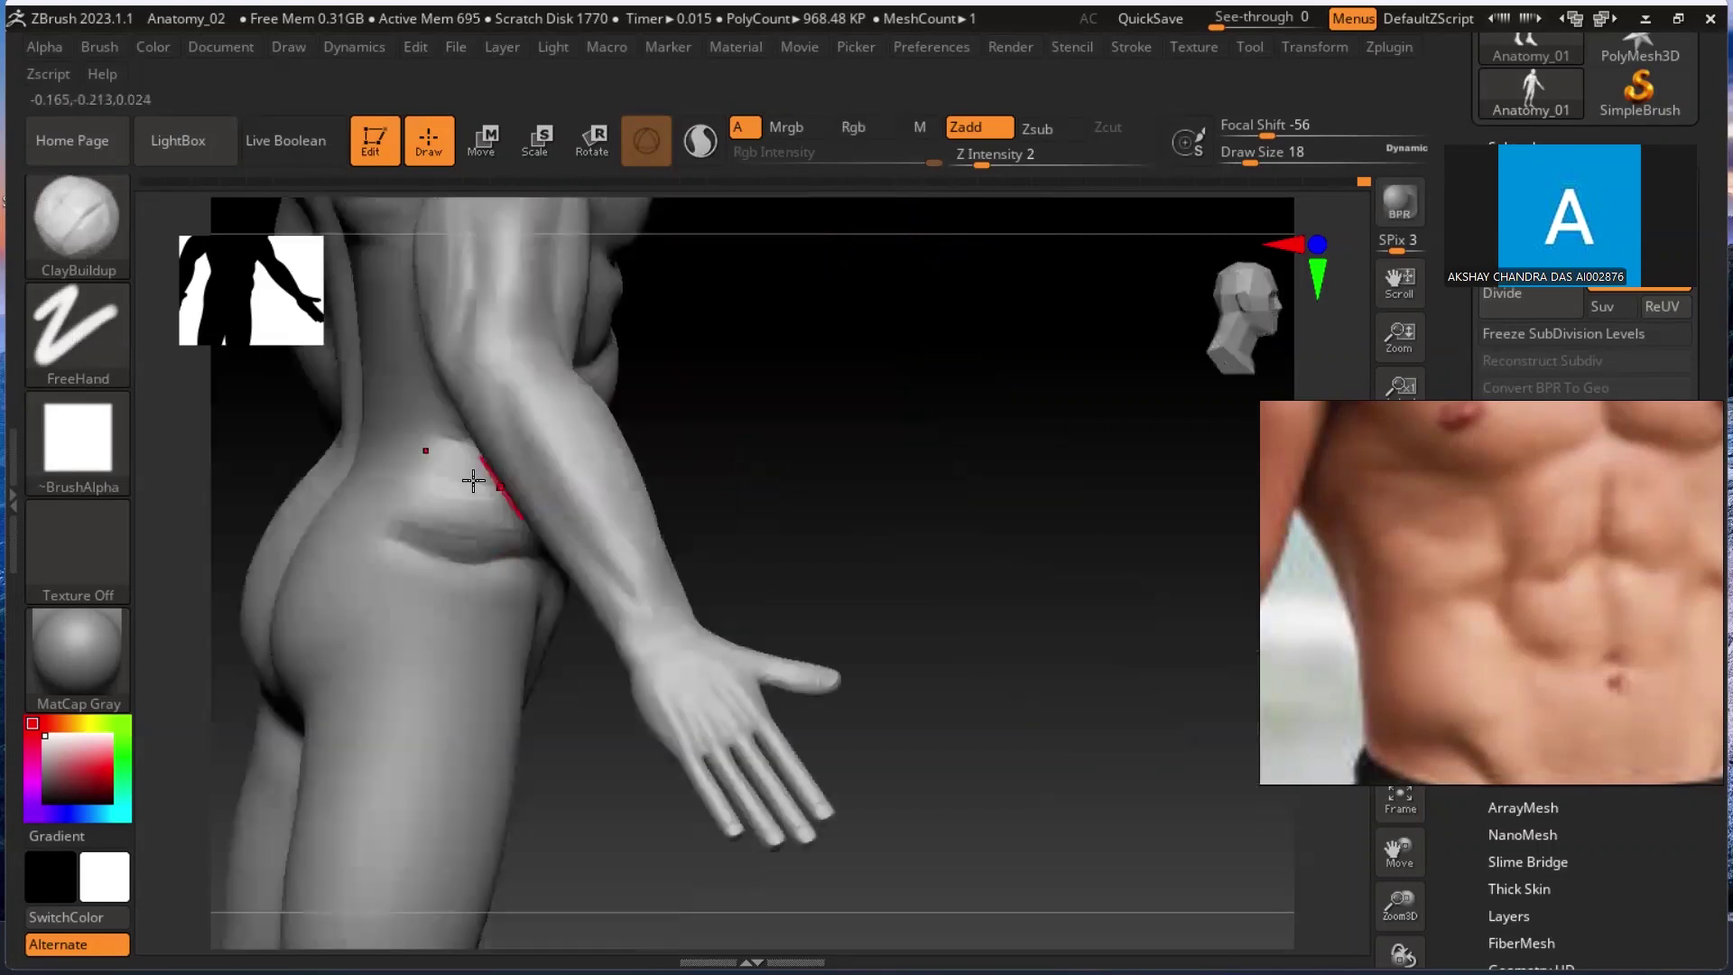
{"action": "left_click_drag", "start_coordinate": [851, 456], "coordinate": [722, 448]}
{"action": "mouse_move", "coordinate": [491, 472]}
{"action": "left_mouse_down"}
{"action": "mouse_move", "coordinate": [445, 485]}
{"action": "mouse_move", "coordinate": [535, 537]}
{"action": "mouse_move", "coordinate": [514, 503]}
{"action": "mouse_move", "coordinate": [468, 493]}
{"action": "mouse_move", "coordinate": [538, 491]}
{"action": "mouse_move", "coordinate": [414, 464]}
{"action": "mouse_move", "coordinate": [525, 504]}
{"action": "mouse_move", "coordinate": [524, 467]}
{"action": "left_mouse_up"}
{"action": "key", "text": "shift"}
{"action": "left_click_drag", "start_coordinate": [869, 630], "coordinate": [806, 618]}
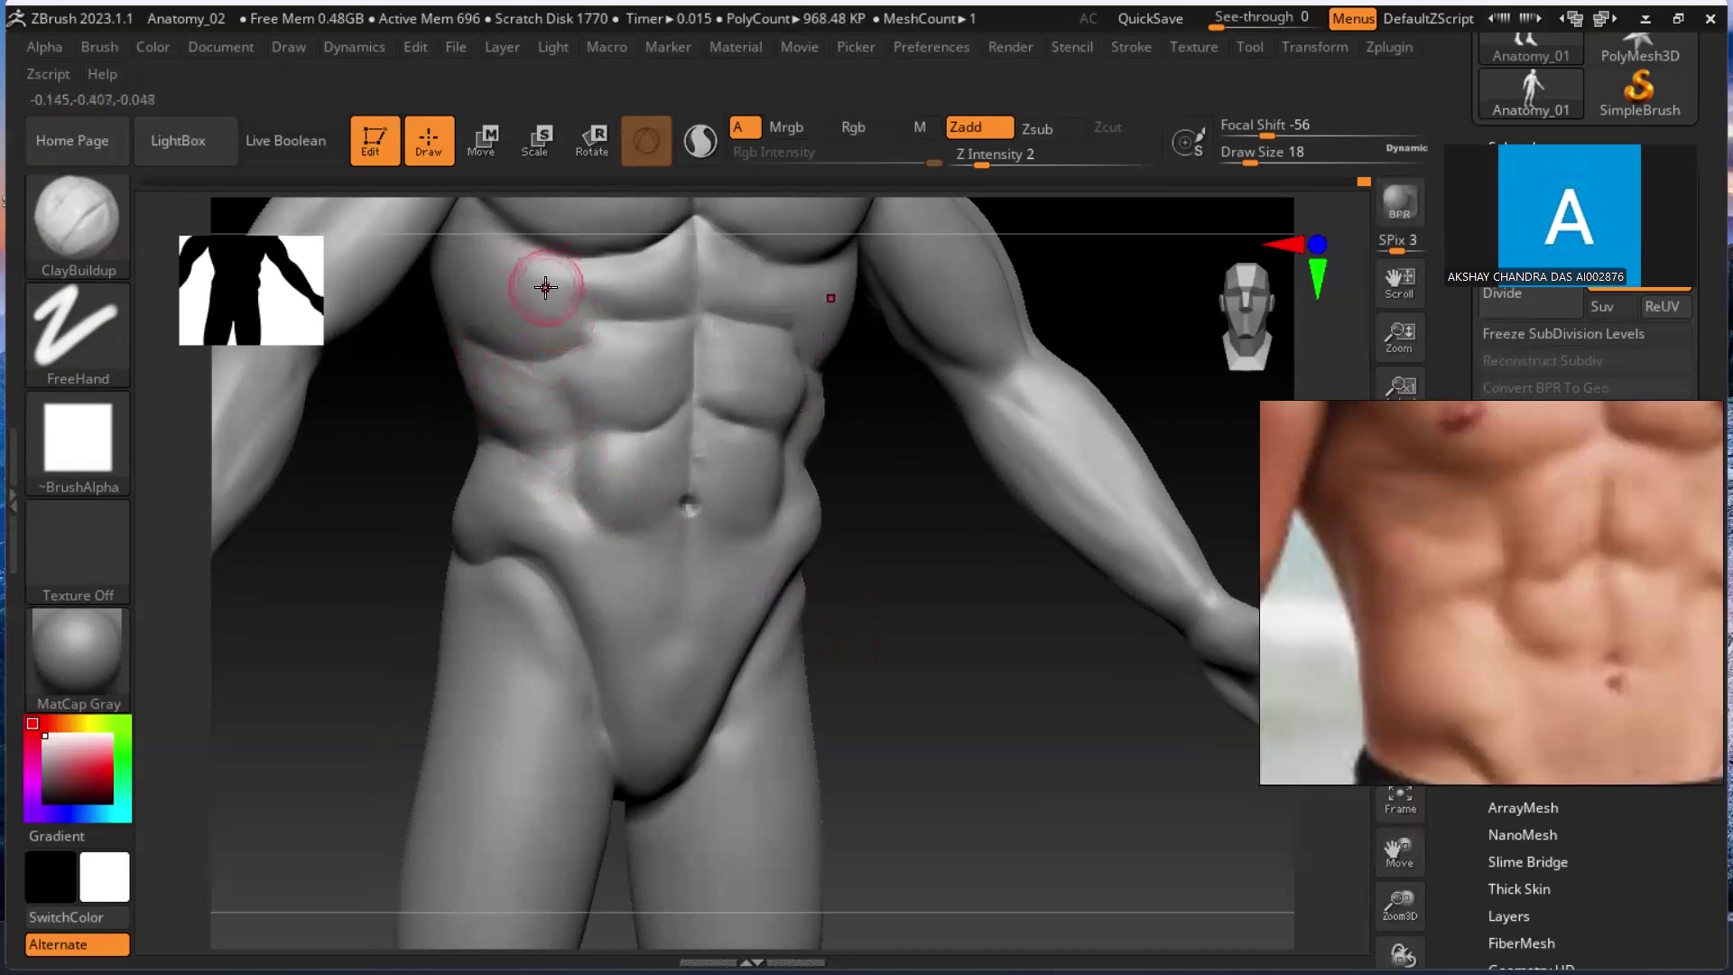
Add diagonal rib muscle strokes below the chest at the side with ClayBuildup at draw size 14, and smooth them together.
{"action": "key", "text": "bracketleft"}
{"action": "left_click_drag", "start_coordinate": [539, 273], "coordinate": [460, 238]}
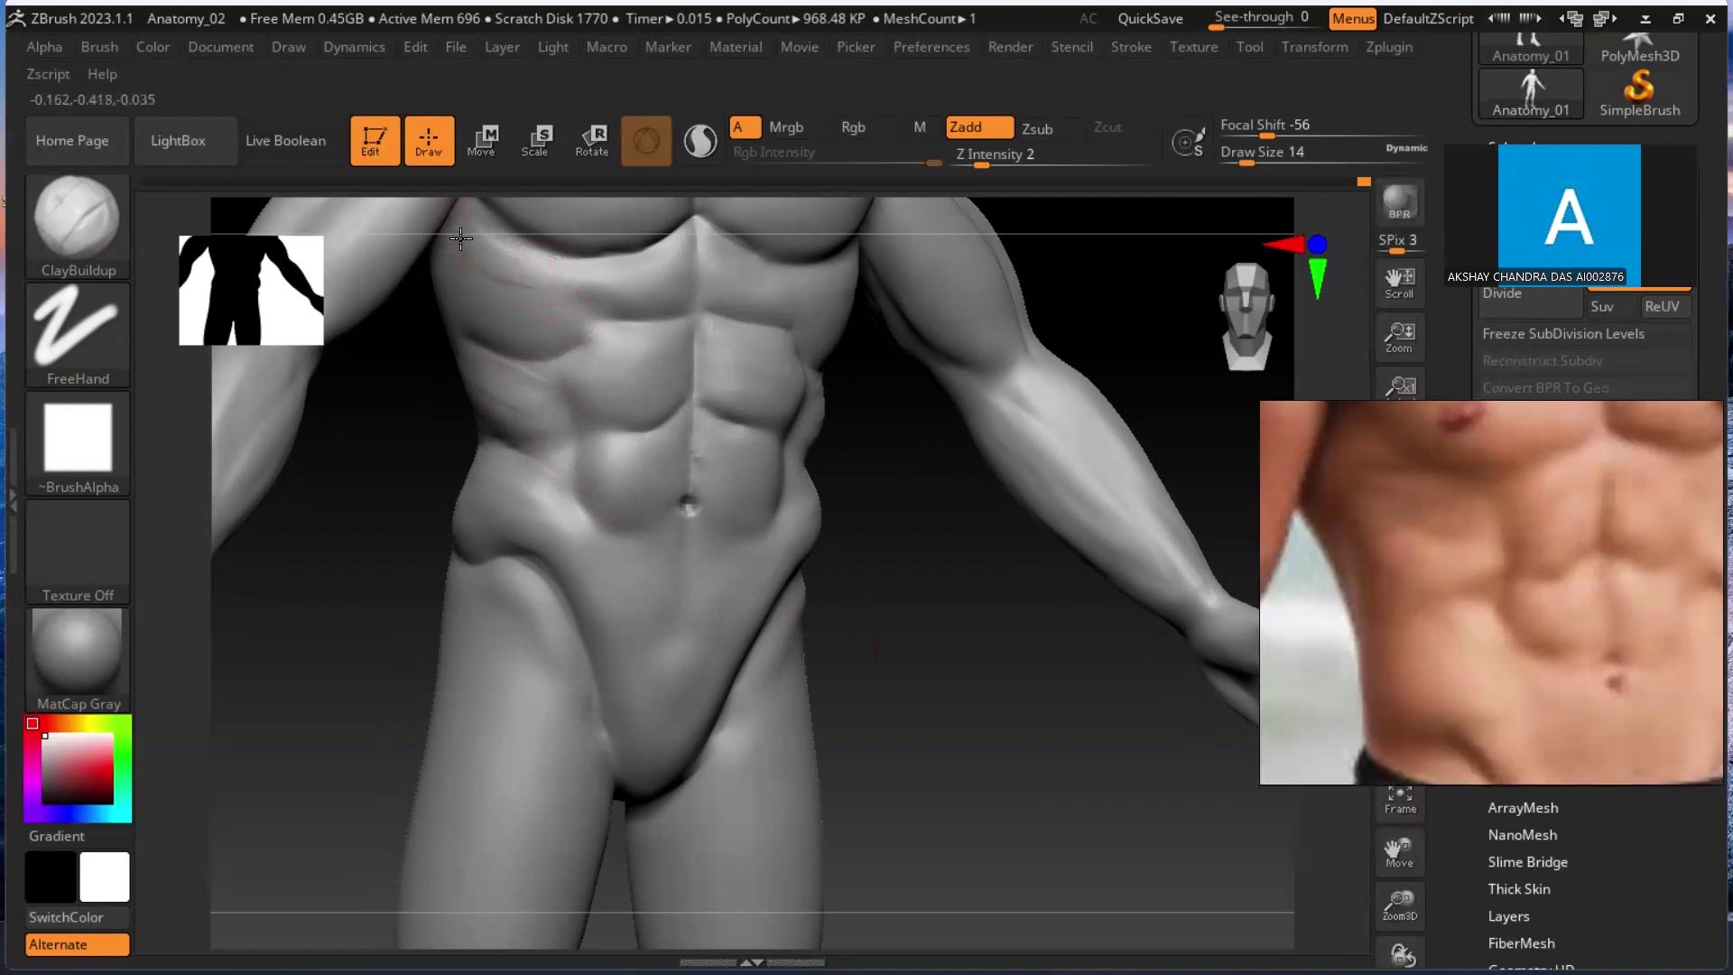
{"action": "left_click_drag", "start_coordinate": [546, 287], "coordinate": [462, 262]}
{"action": "mouse_move", "coordinate": [557, 329]}
{"action": "left_mouse_down"}
{"action": "mouse_move", "coordinate": [458, 307]}
{"action": "mouse_move", "coordinate": [542, 310]}
{"action": "mouse_move", "coordinate": [538, 334]}
{"action": "mouse_move", "coordinate": [527, 296]}
{"action": "mouse_move", "coordinate": [553, 279]}
{"action": "mouse_move", "coordinate": [458, 236]}
{"action": "left_mouse_up"}
{"action": "key", "text": "shift"}
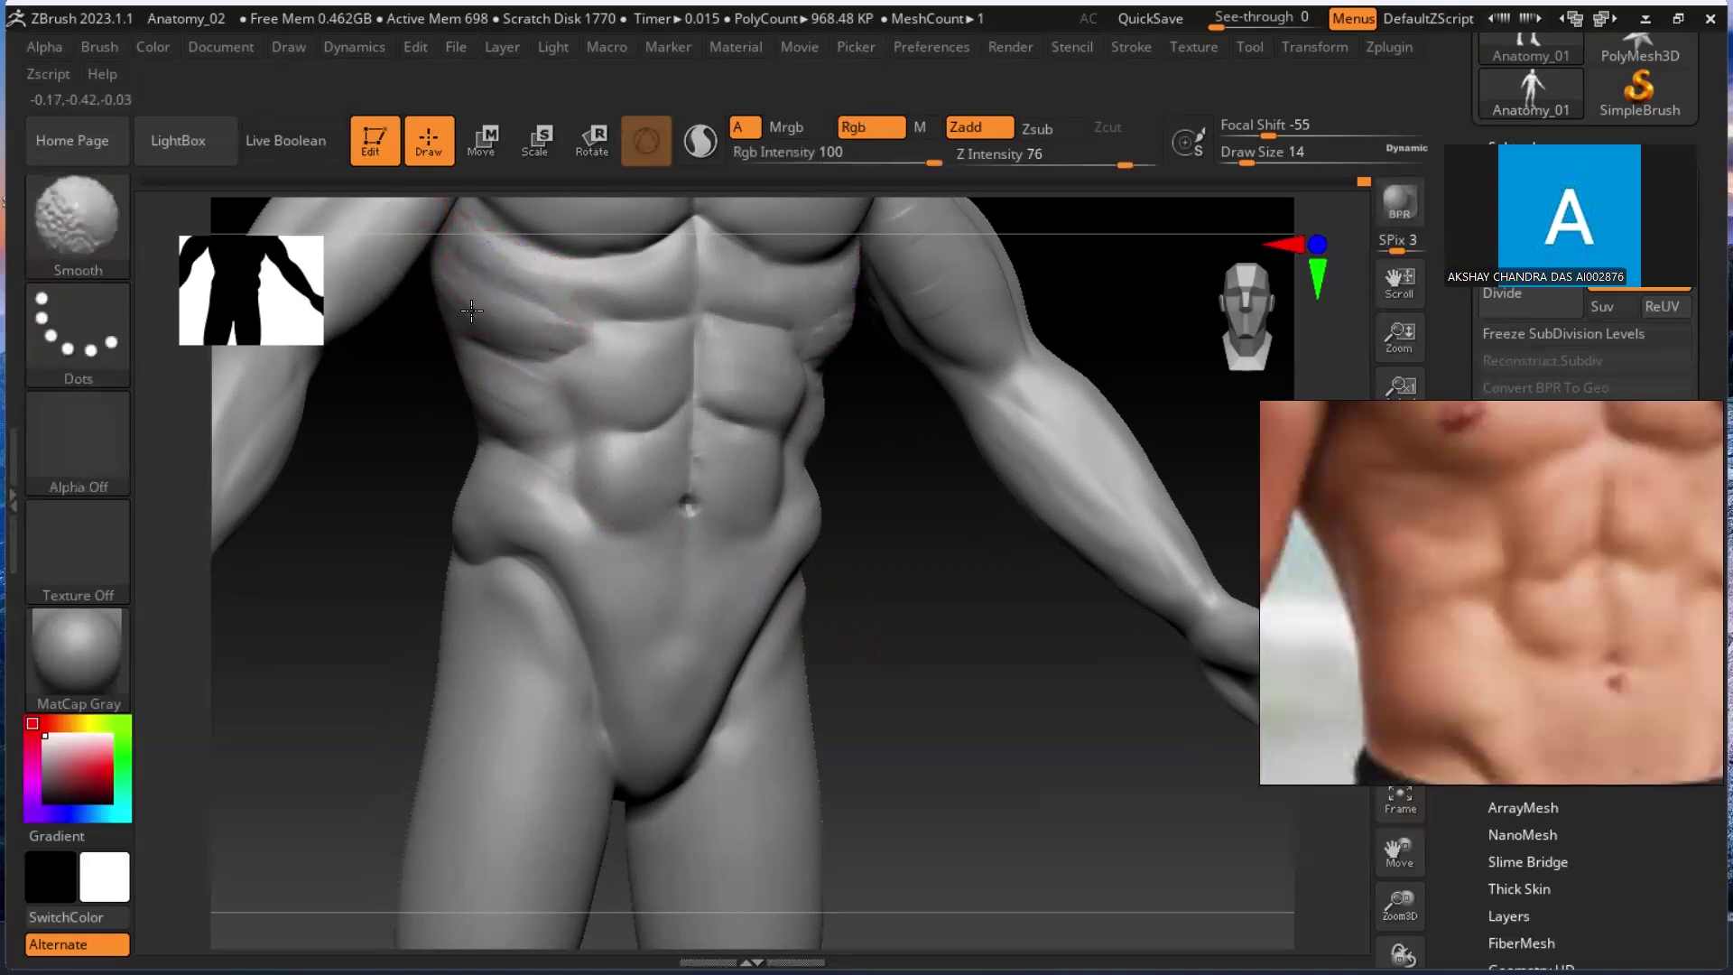
{"action": "mouse_move", "coordinate": [498, 311]}
{"action": "left_mouse_down", "text": "shift"}
{"action": "mouse_move", "coordinate": [530, 371]}
{"action": "mouse_move", "coordinate": [496, 417]}
{"action": "left_mouse_up", "text": "shift"}
{"action": "mouse_move", "coordinate": [504, 311]}
{"action": "left_mouse_down", "text": "shift"}
{"action": "mouse_move", "coordinate": [568, 335]}
{"action": "mouse_move", "coordinate": [661, 325]}
{"action": "left_mouse_up", "text": "shift"}
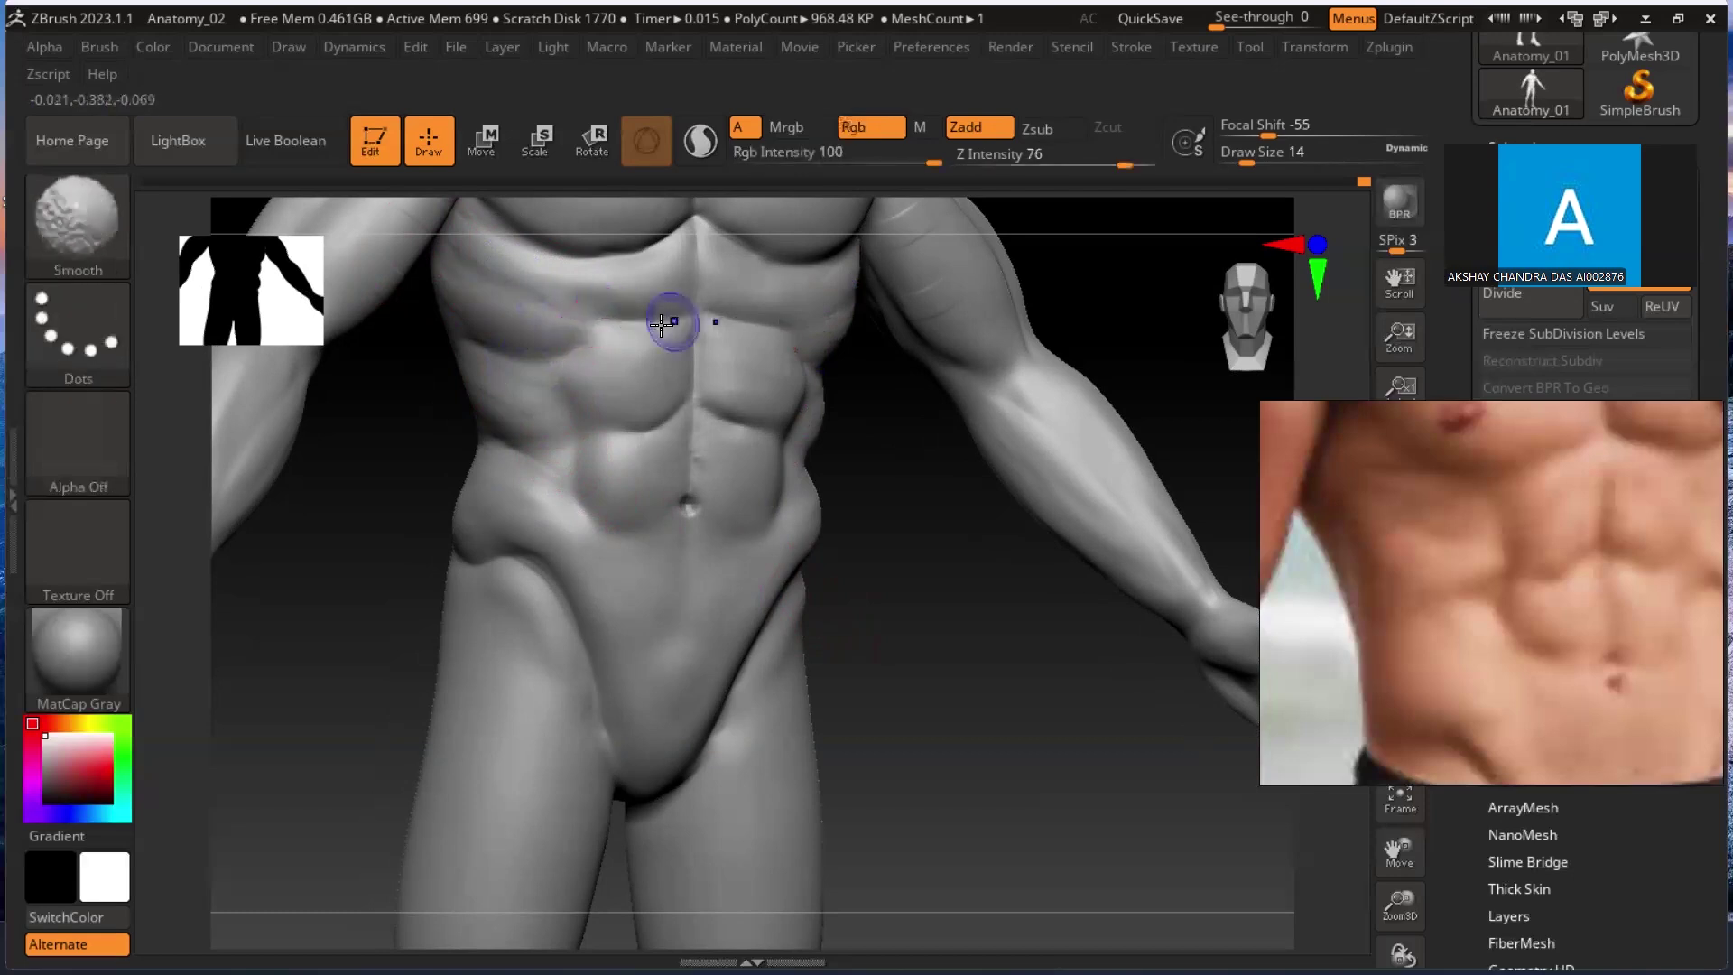
Smooth the side of the waist, and carve the rib muscle and groin creases with DamStandard, reducing the draw size to 9.
{"action": "mouse_move", "coordinate": [905, 472]}
{"action": "left_mouse_down"}
{"action": "mouse_move", "coordinate": [905, 511]}
{"action": "mouse_move", "coordinate": [978, 533]}
{"action": "mouse_move", "coordinate": [965, 526]}
{"action": "left_mouse_up"}
{"action": "key", "text": "shift"}
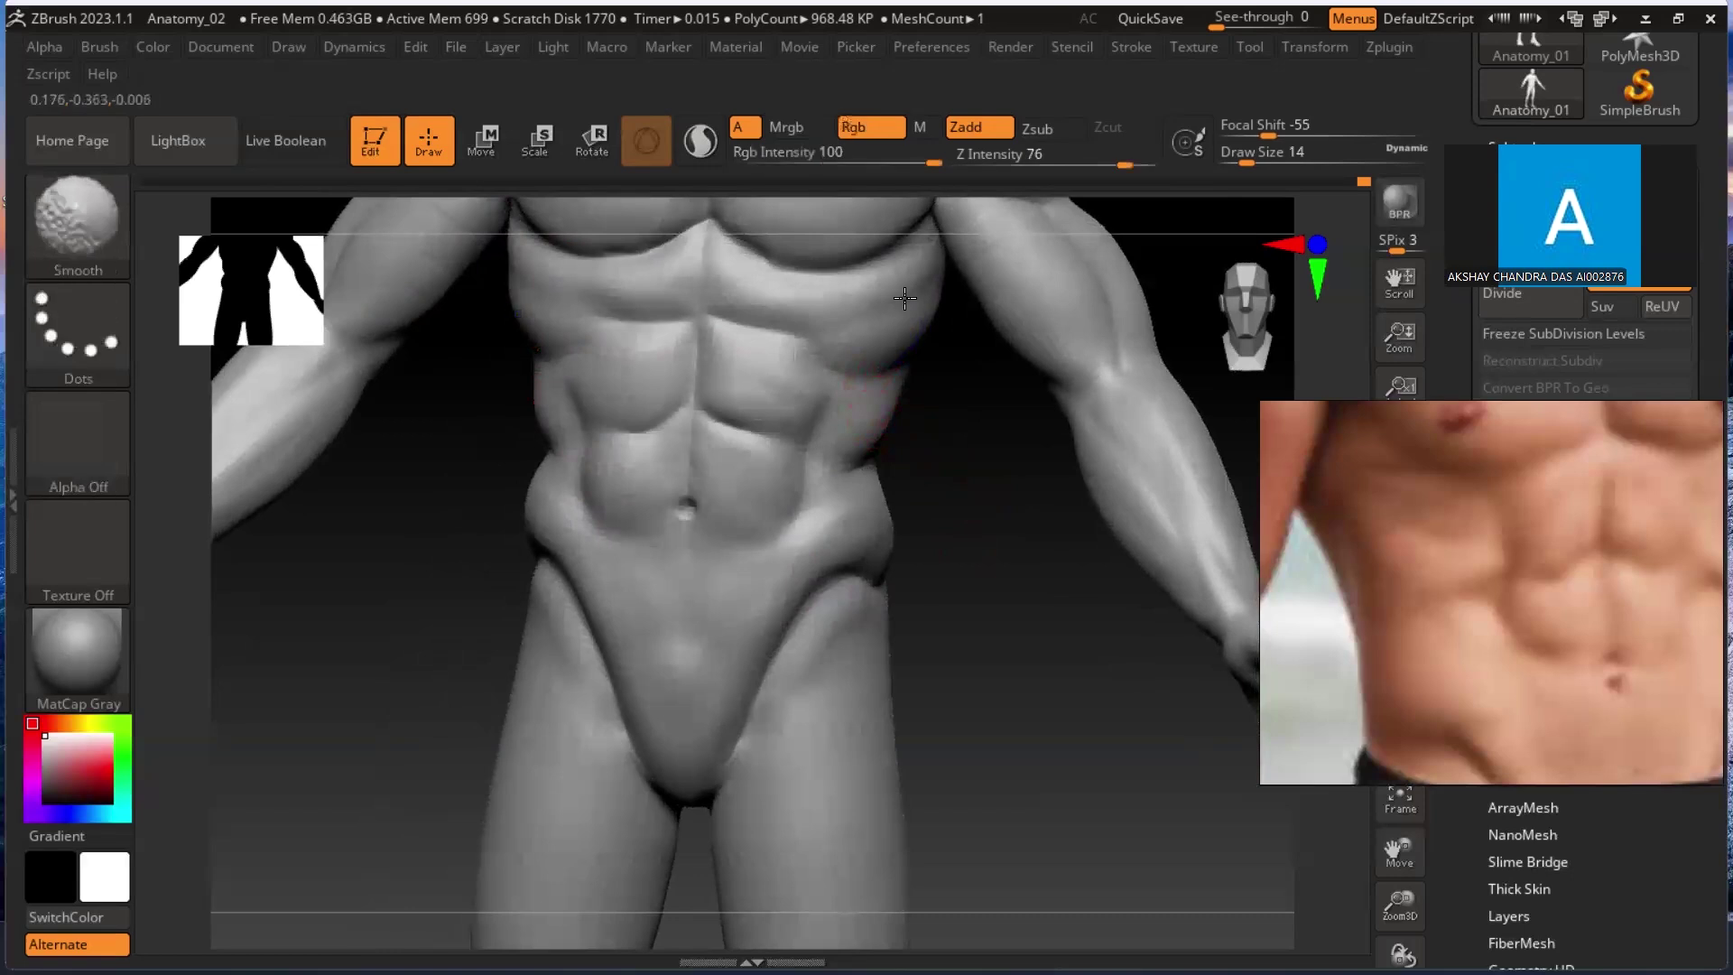
{"action": "left_click", "coordinate": [78, 222]}
{"action": "left_click", "coordinate": [296, 184]}
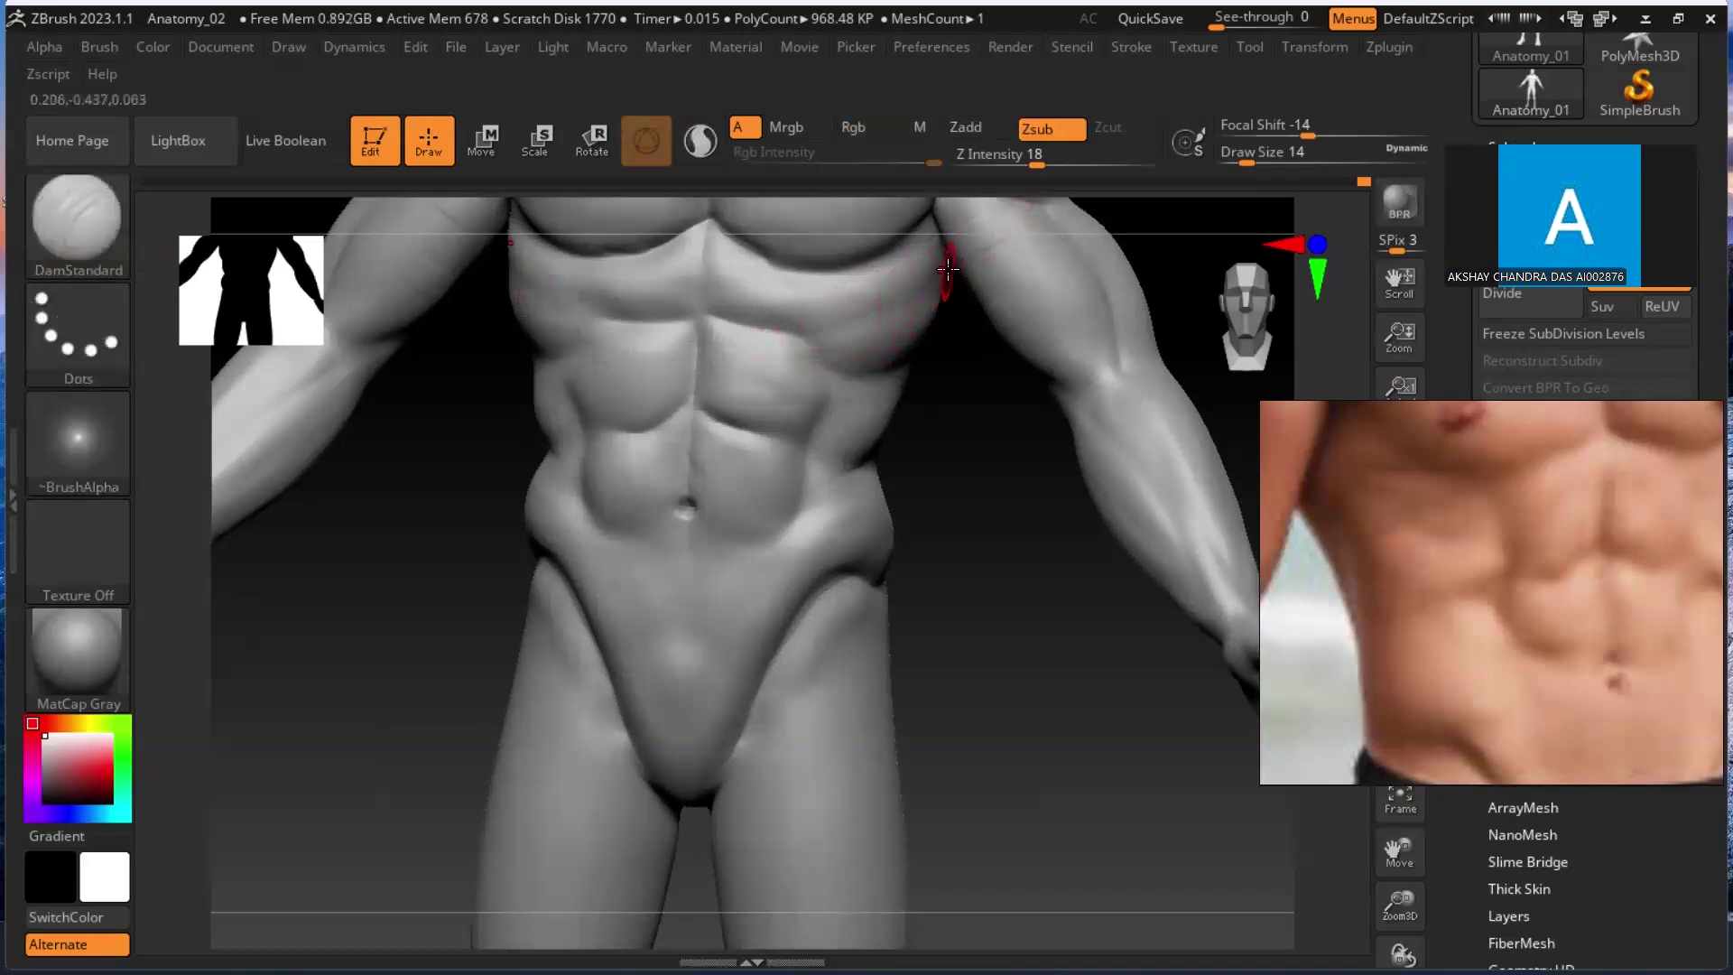
{"action": "key", "text": "["}
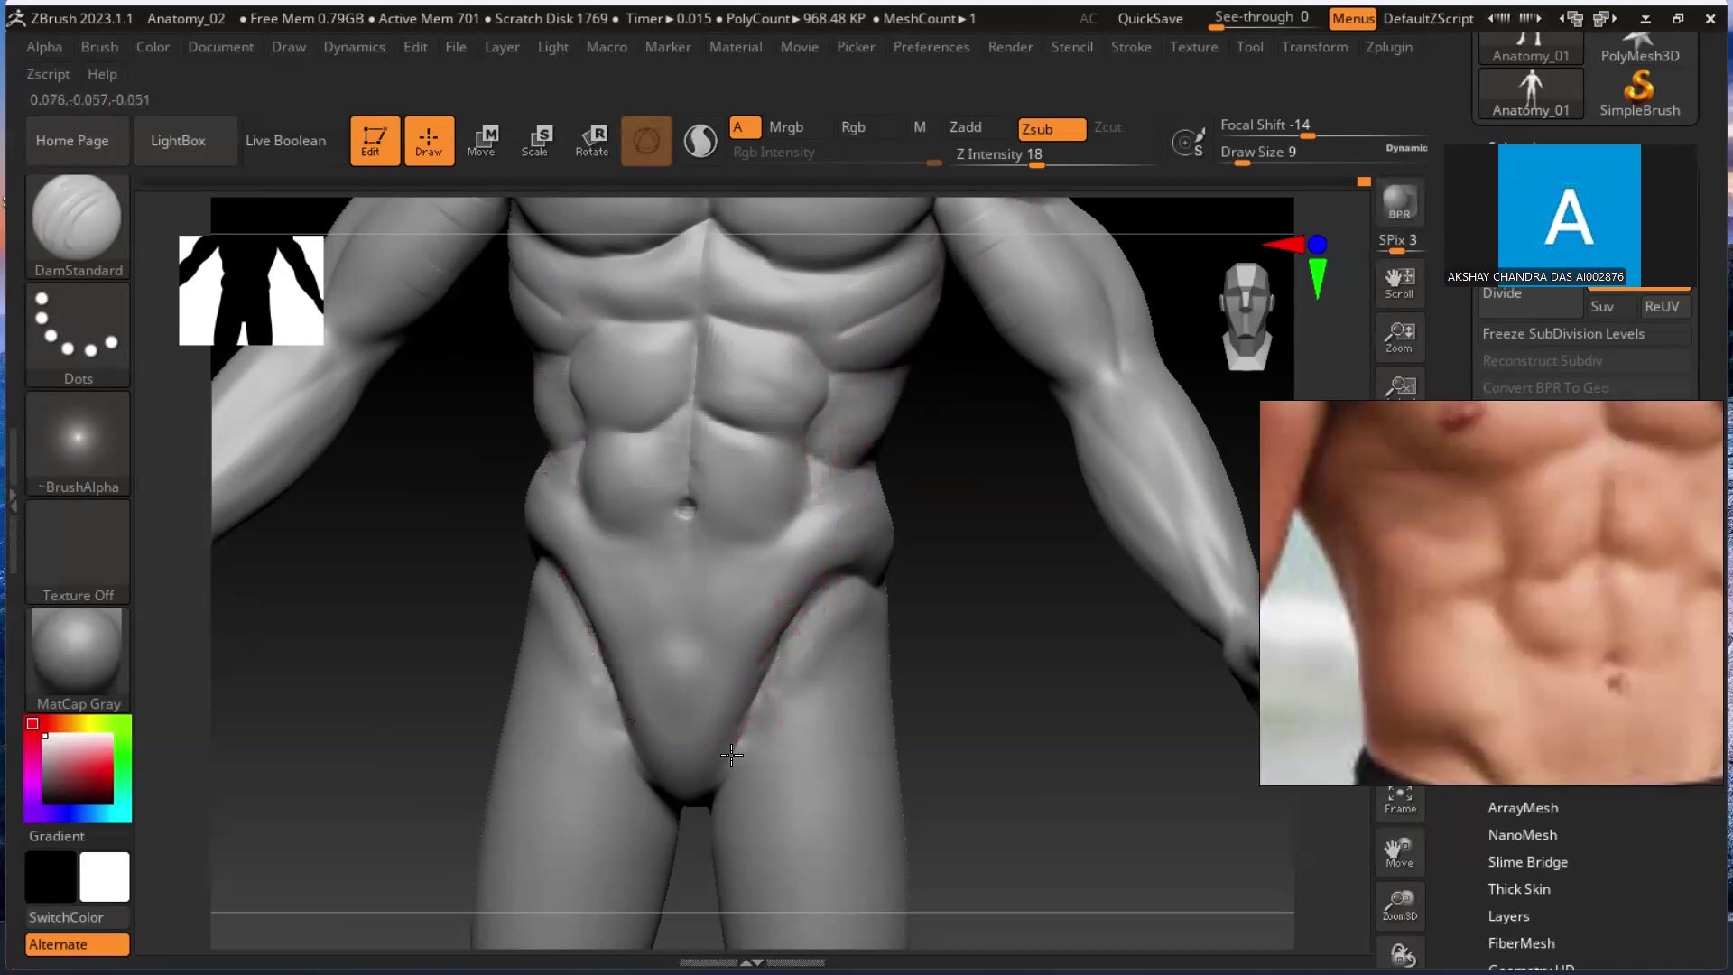
Carve the collarbone and lower neck creases with DamStandard at draw size 9, and smooth the base of the throat.
{"action": "mouse_move", "coordinate": [960, 649]}
{"action": "left_mouse_down", "text": "alt"}
{"action": "mouse_move", "coordinate": [893, 646]}
{"action": "mouse_move", "coordinate": [920, 658]}
{"action": "mouse_move", "coordinate": [870, 688]}
{"action": "mouse_move", "coordinate": [882, 696]}
{"action": "mouse_move", "coordinate": [975, 565]}
{"action": "mouse_move", "coordinate": [1010, 424]}
{"action": "mouse_move", "coordinate": [1052, 426]}
{"action": "mouse_move", "coordinate": [1049, 470]}
{"action": "left_mouse_up", "text": "alt"}
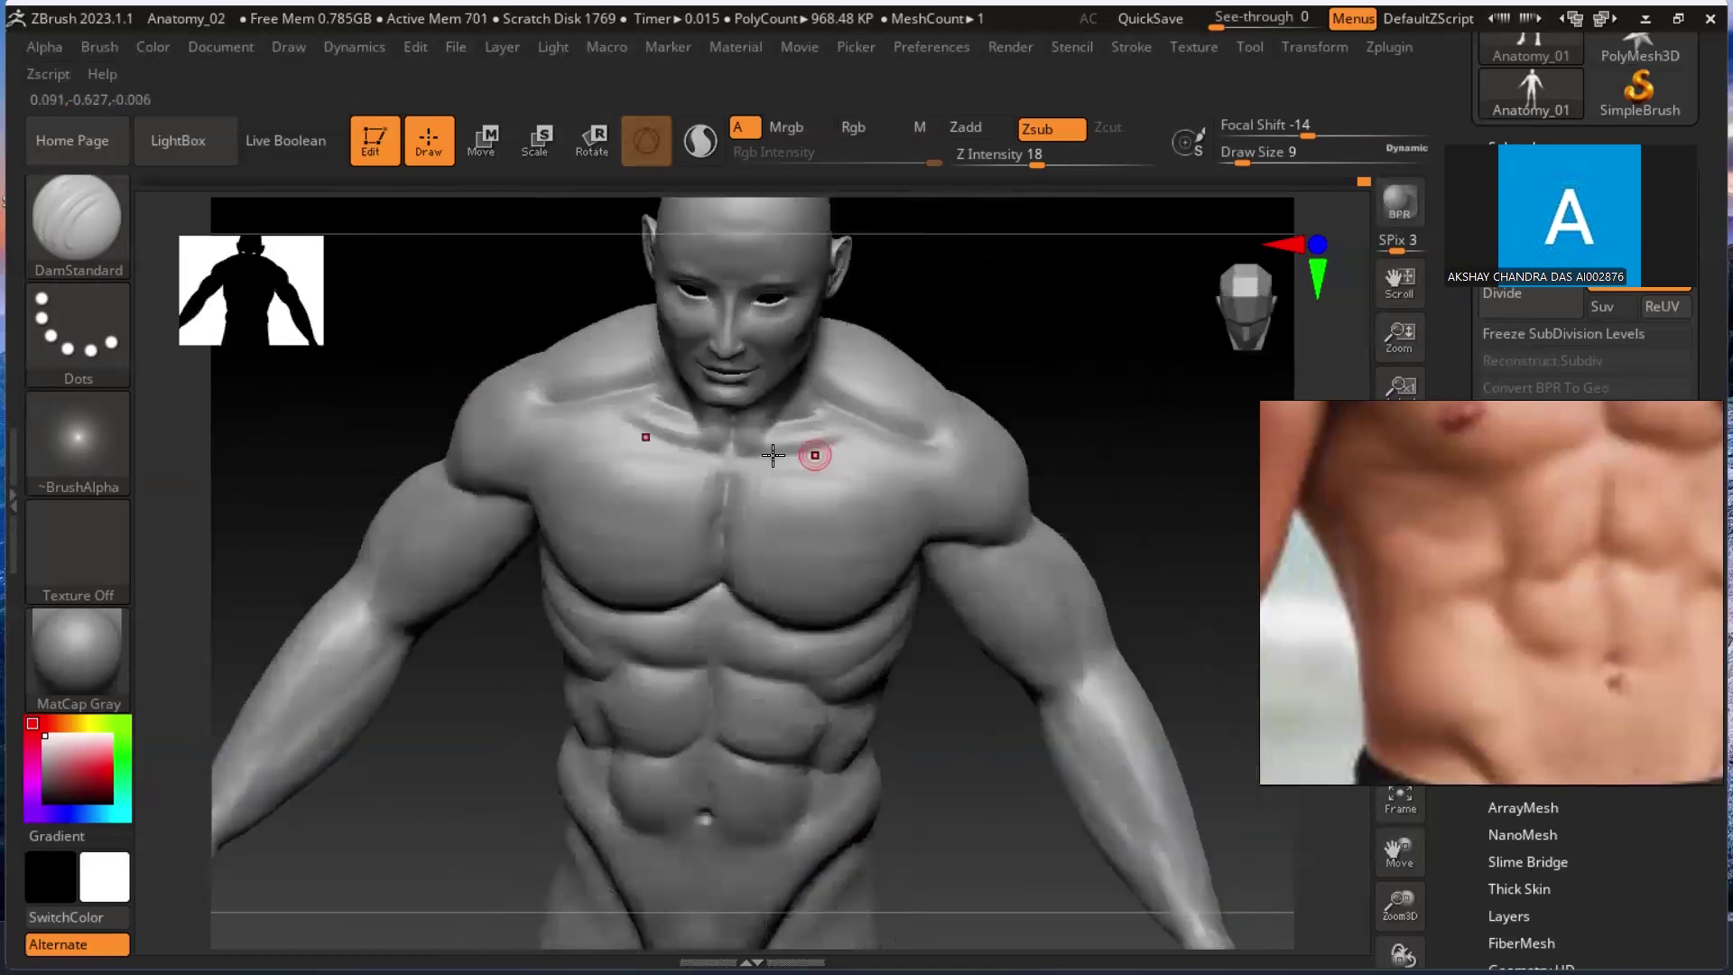
{"action": "mouse_move", "coordinate": [757, 453]}
{"action": "left_mouse_down"}
{"action": "mouse_move", "coordinate": [852, 438]}
{"action": "mouse_move", "coordinate": [816, 453]}
{"action": "left_mouse_up"}
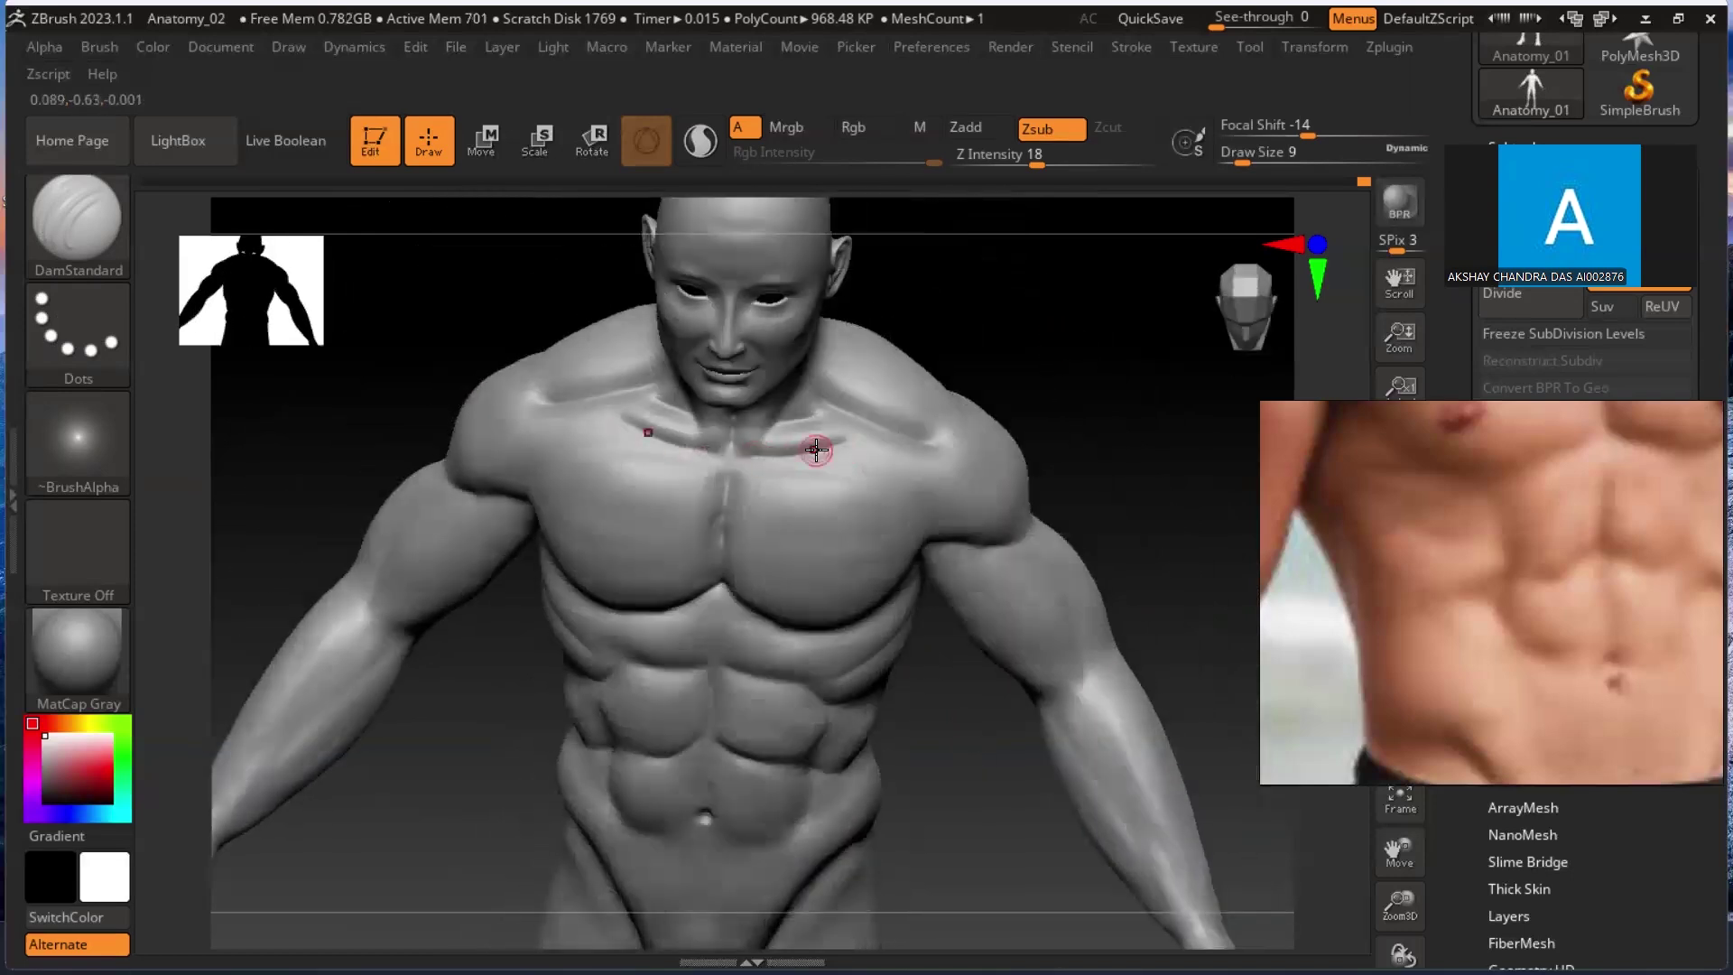
{"action": "mouse_move", "coordinate": [1014, 368]}
{"action": "left_mouse_down"}
{"action": "mouse_move", "coordinate": [1010, 325]}
{"action": "mouse_move", "coordinate": [1023, 416]}
{"action": "mouse_move", "coordinate": [1082, 368]}
{"action": "left_mouse_up"}
{"action": "left_click_drag", "start_coordinate": [816, 391], "coordinate": [868, 379]}
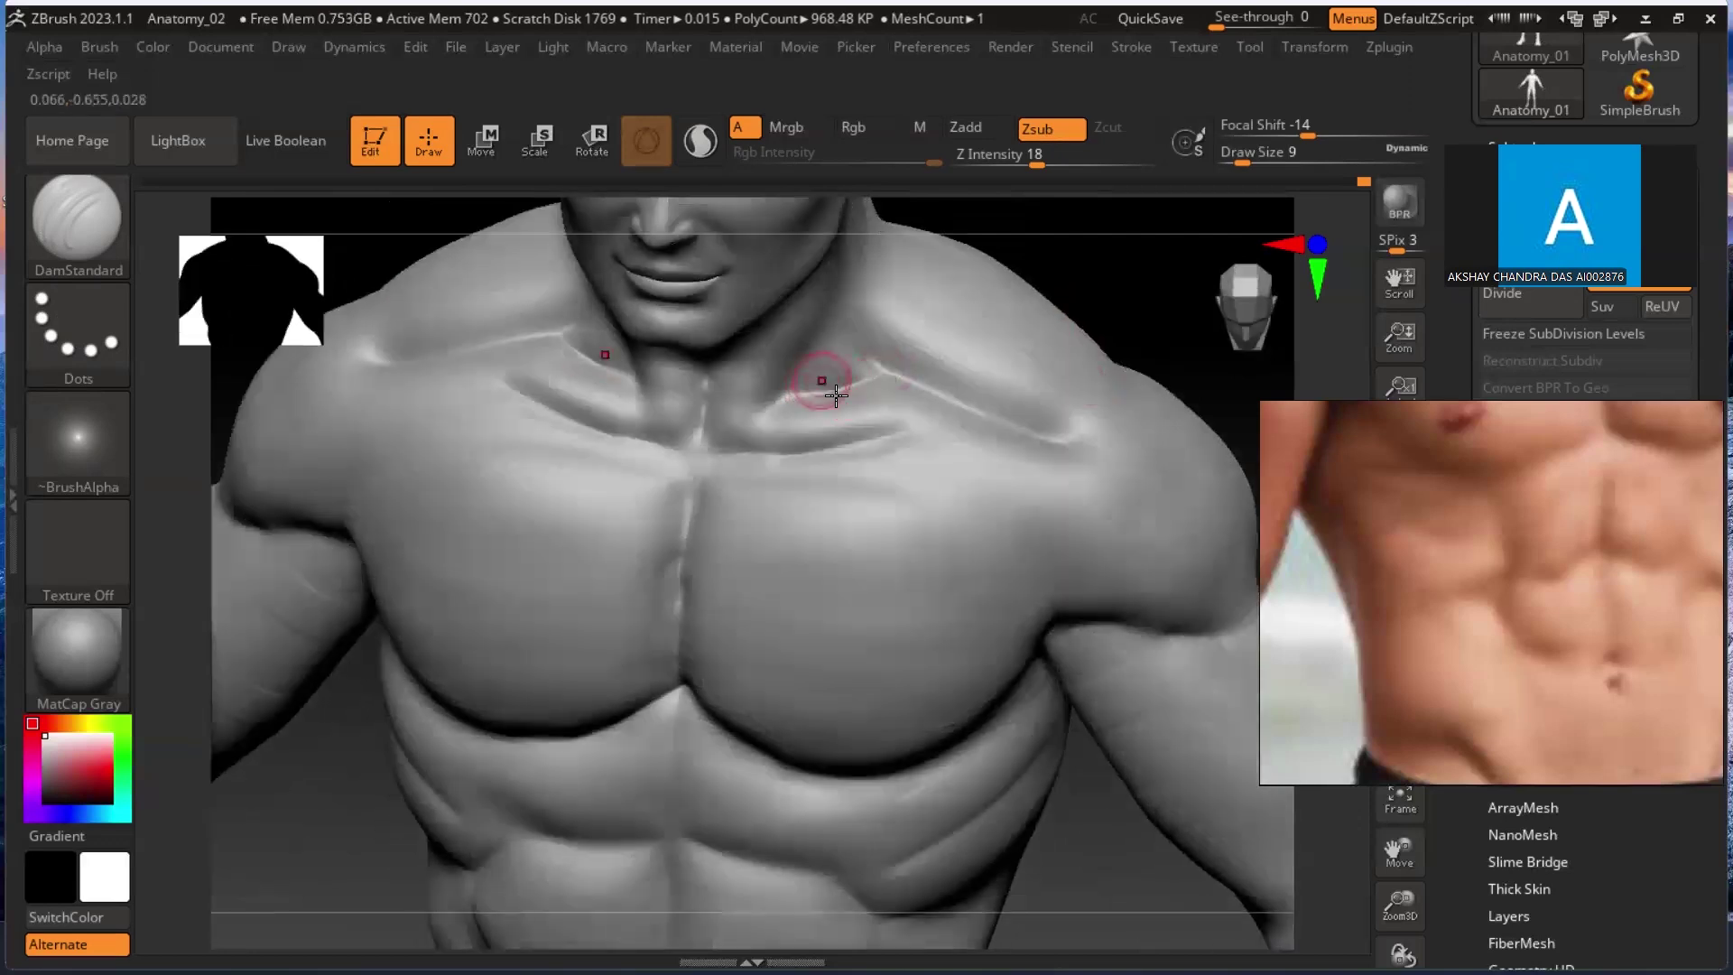
{"action": "mouse_move", "coordinate": [1120, 315]}
{"action": "left_mouse_down"}
{"action": "mouse_move", "coordinate": [1130, 297]}
{"action": "mouse_move", "coordinate": [1103, 321]}
{"action": "mouse_move", "coordinate": [1118, 310]}
{"action": "mouse_move", "coordinate": [1052, 278]}
{"action": "left_mouse_up"}
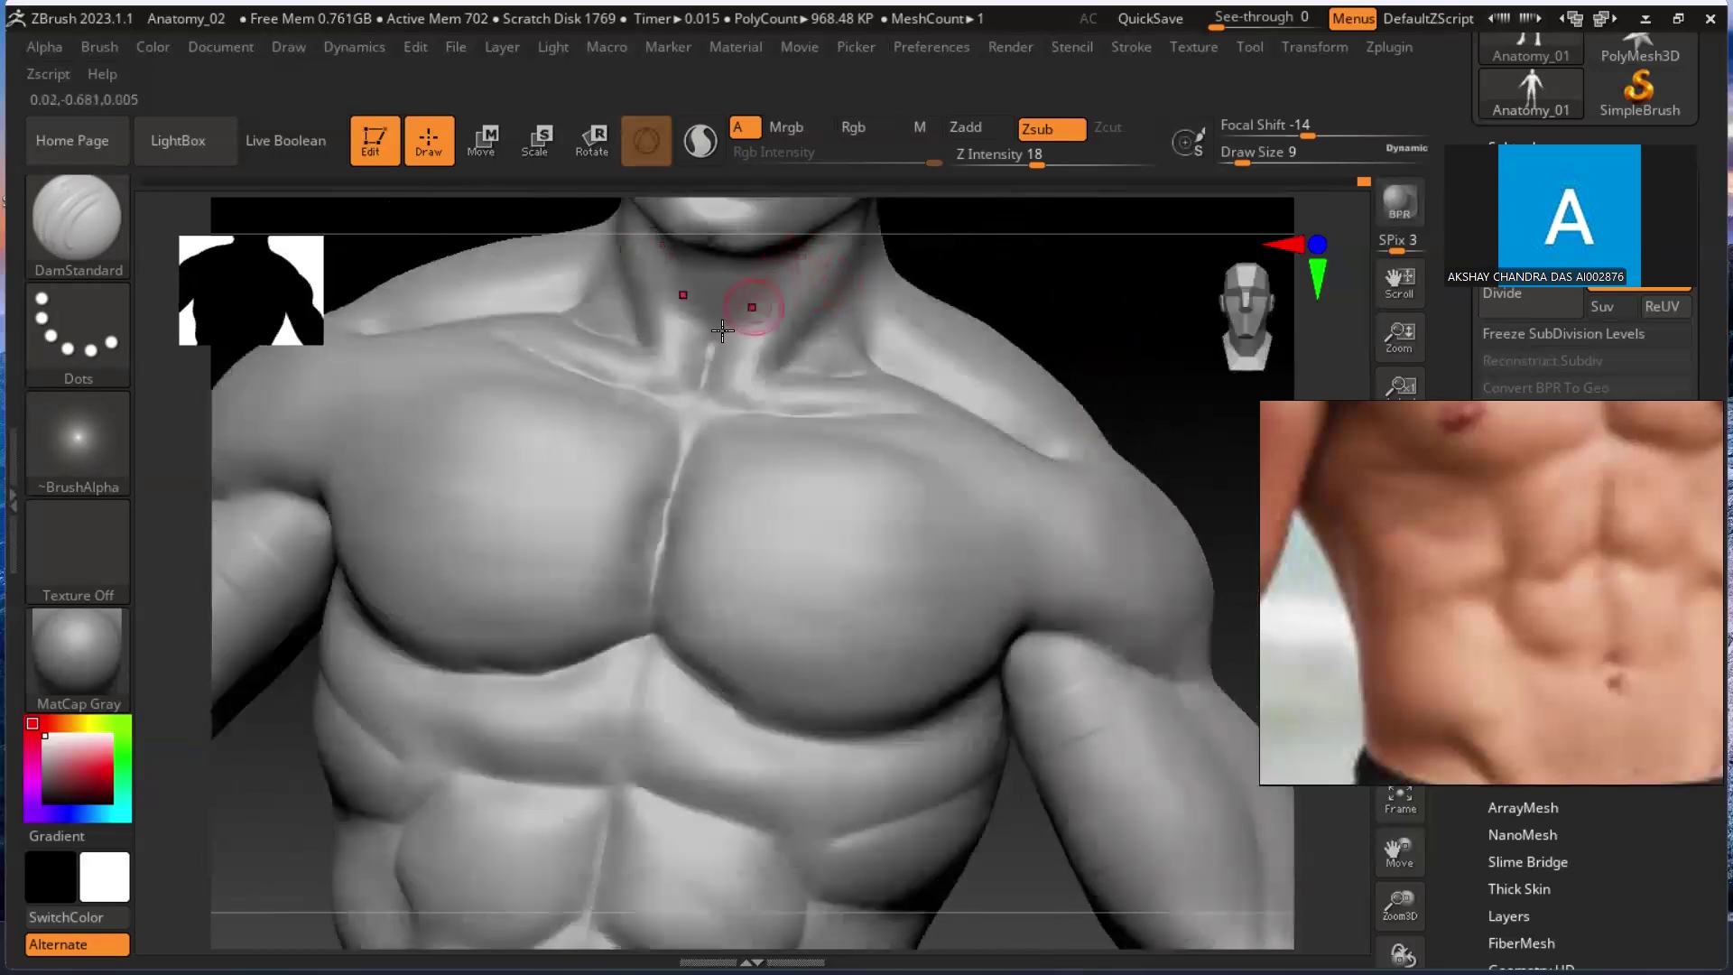
{"action": "mouse_move", "coordinate": [736, 332]}
{"action": "left_mouse_down", "text": "shift"}
{"action": "mouse_move", "coordinate": [768, 289]}
{"action": "mouse_move", "coordinate": [713, 377]}
{"action": "left_mouse_up", "text": "shift"}
{"action": "key", "text": "shift"}
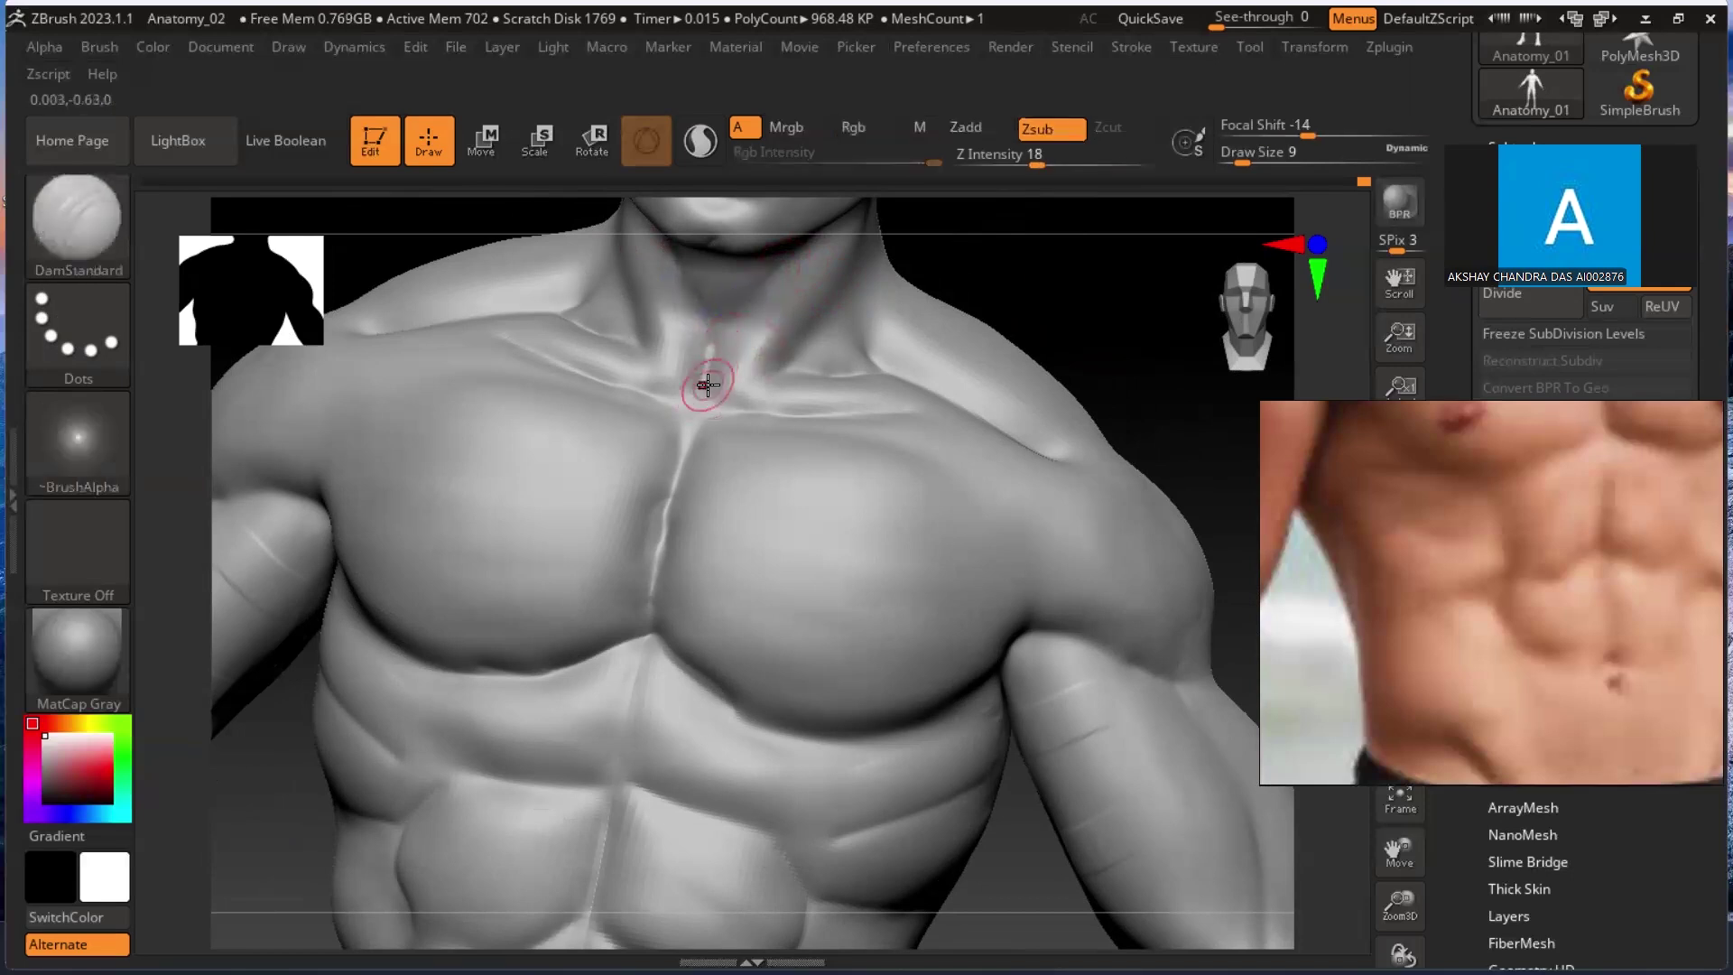
Refine the crease along the side of the neck with DamStandard at draw size 9, undo a stray stroke, and smooth the neck.
{"action": "mouse_move", "coordinate": [876, 330]}
{"action": "right_mouse_down"}
{"action": "mouse_move", "coordinate": [1053, 328]}
{"action": "mouse_move", "coordinate": [1044, 290]}
{"action": "mouse_move", "coordinate": [735, 376]}
{"action": "right_mouse_up"}
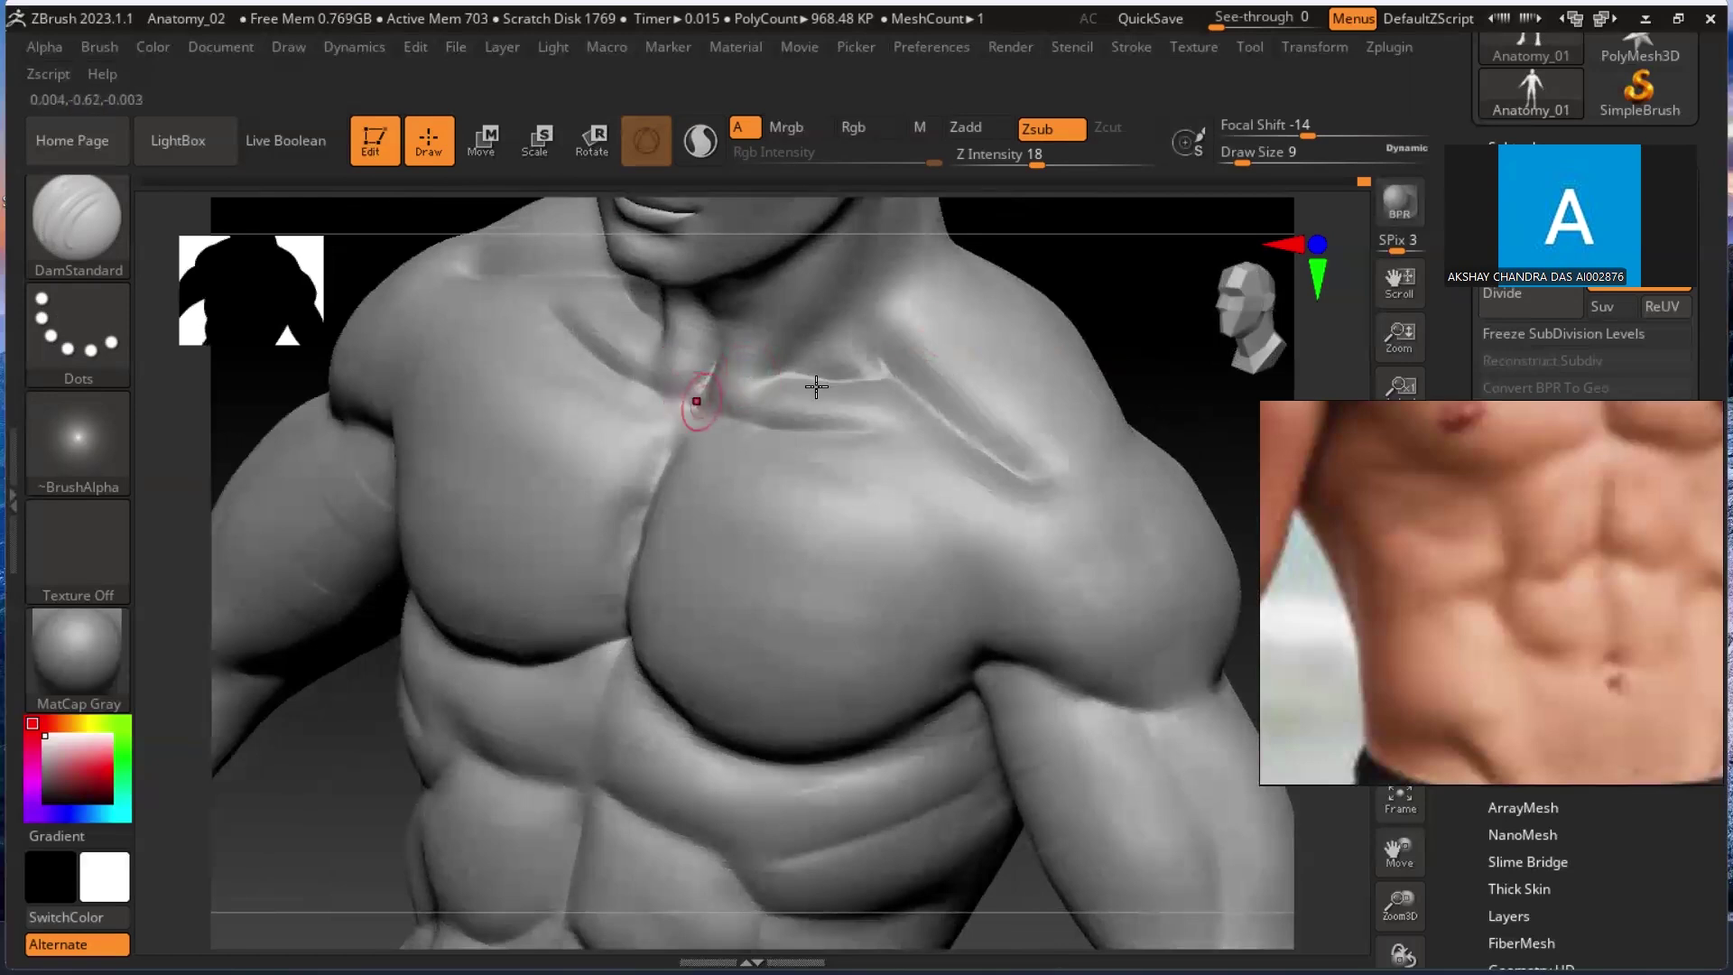
{"action": "left_click_drag", "start_coordinate": [1108, 319], "coordinate": [930, 333]}
{"action": "left_click_drag", "start_coordinate": [1128, 294], "coordinate": [1014, 432]}
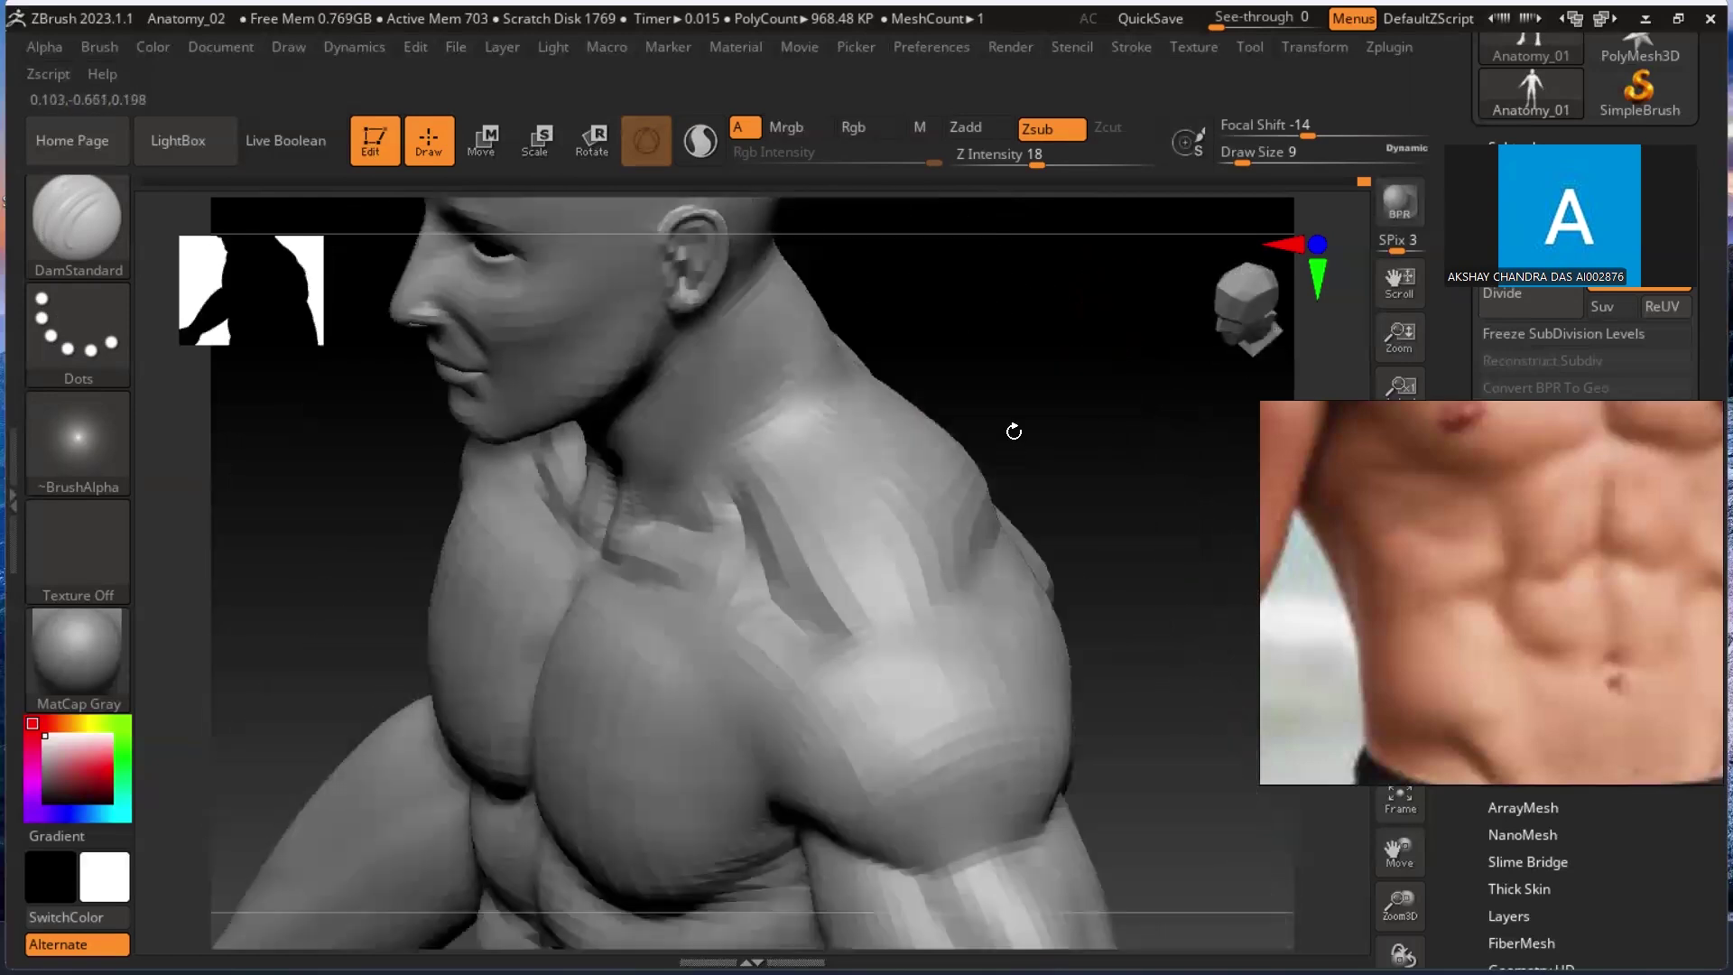
{"action": "right_click_drag", "start_coordinate": [1014, 432], "coordinate": [1048, 336]}
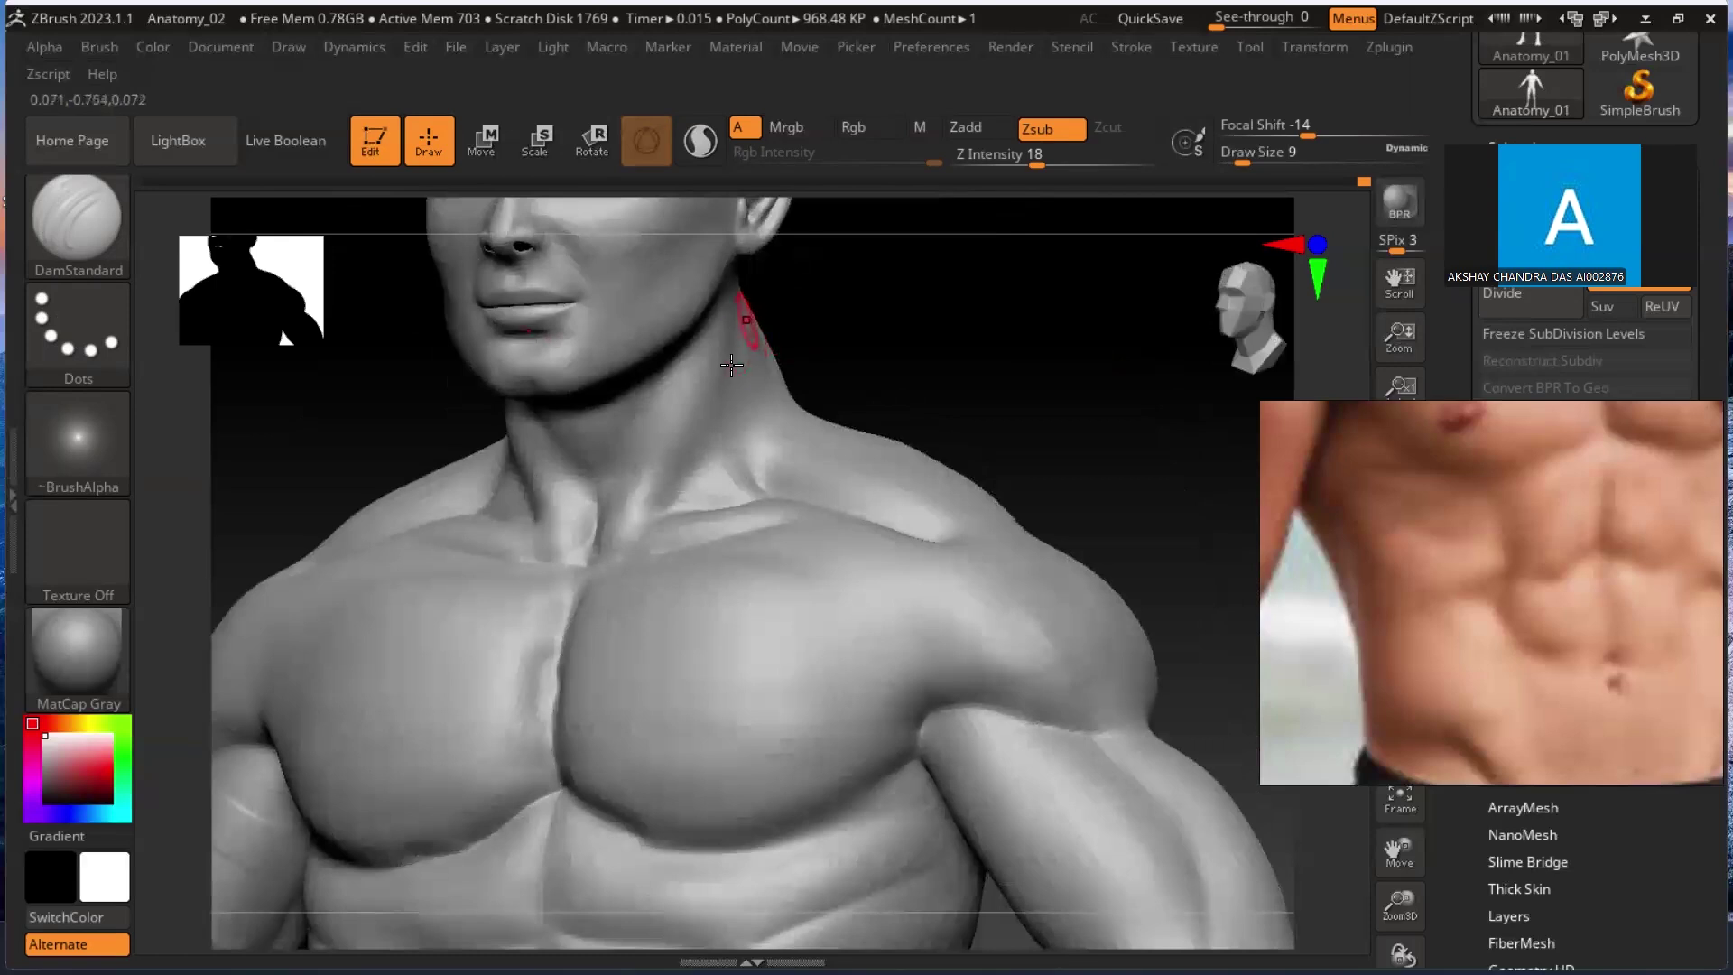
{"action": "left_click_drag", "start_coordinate": [702, 422], "coordinate": [670, 478]}
{"action": "key", "text": "ctrl+z"}
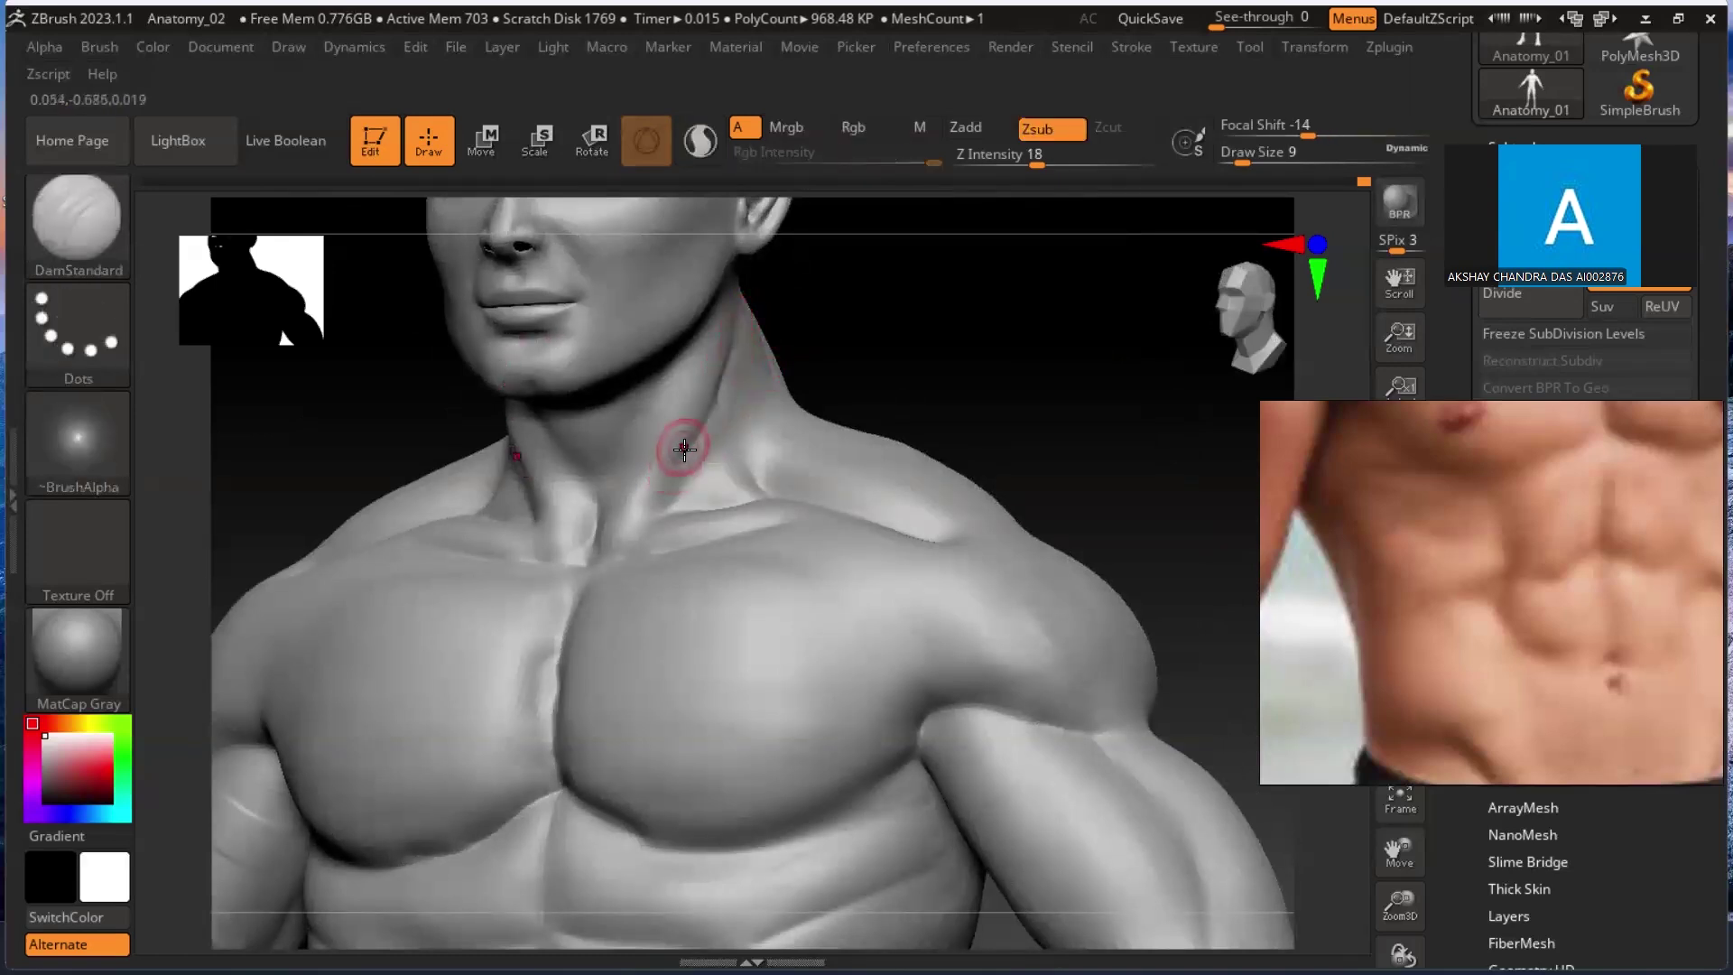
{"action": "key", "text": "shift"}
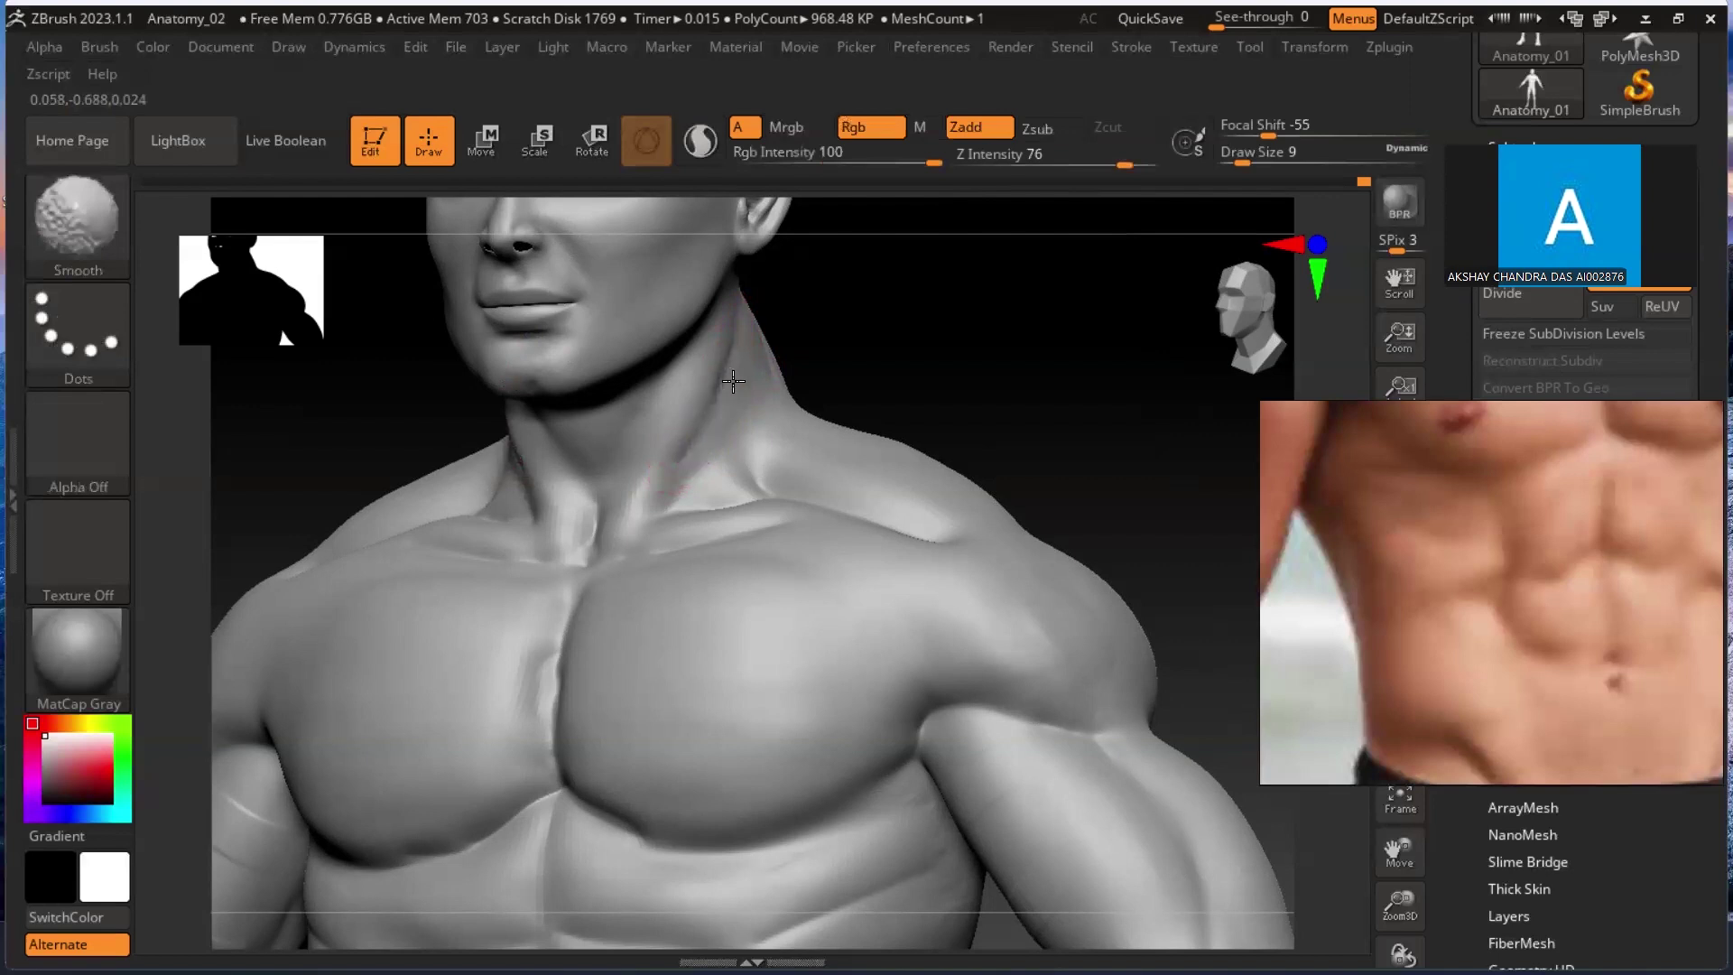
Carve the muscle crease along the back of the upper arm toward the elbow with DamStandard at draw size 9, and smooth the arm.
{"action": "mouse_move", "coordinate": [987, 399]}
{"action": "left_mouse_down"}
{"action": "mouse_move", "coordinate": [1056, 314]}
{"action": "mouse_move", "coordinate": [1099, 359]}
{"action": "mouse_move", "coordinate": [1046, 398]}
{"action": "mouse_move", "coordinate": [1037, 441]}
{"action": "mouse_move", "coordinate": [1075, 410]}
{"action": "mouse_move", "coordinate": [999, 461]}
{"action": "mouse_move", "coordinate": [1026, 514]}
{"action": "mouse_move", "coordinate": [994, 545]}
{"action": "mouse_move", "coordinate": [1107, 503]}
{"action": "mouse_move", "coordinate": [1053, 437]}
{"action": "mouse_move", "coordinate": [1149, 469]}
{"action": "mouse_move", "coordinate": [1124, 474]}
{"action": "left_mouse_up"}
{"action": "left_click_drag", "start_coordinate": [466, 383], "coordinate": [357, 516]}
{"action": "left_click_drag", "start_coordinate": [393, 597], "coordinate": [492, 681], "text": "alt"}
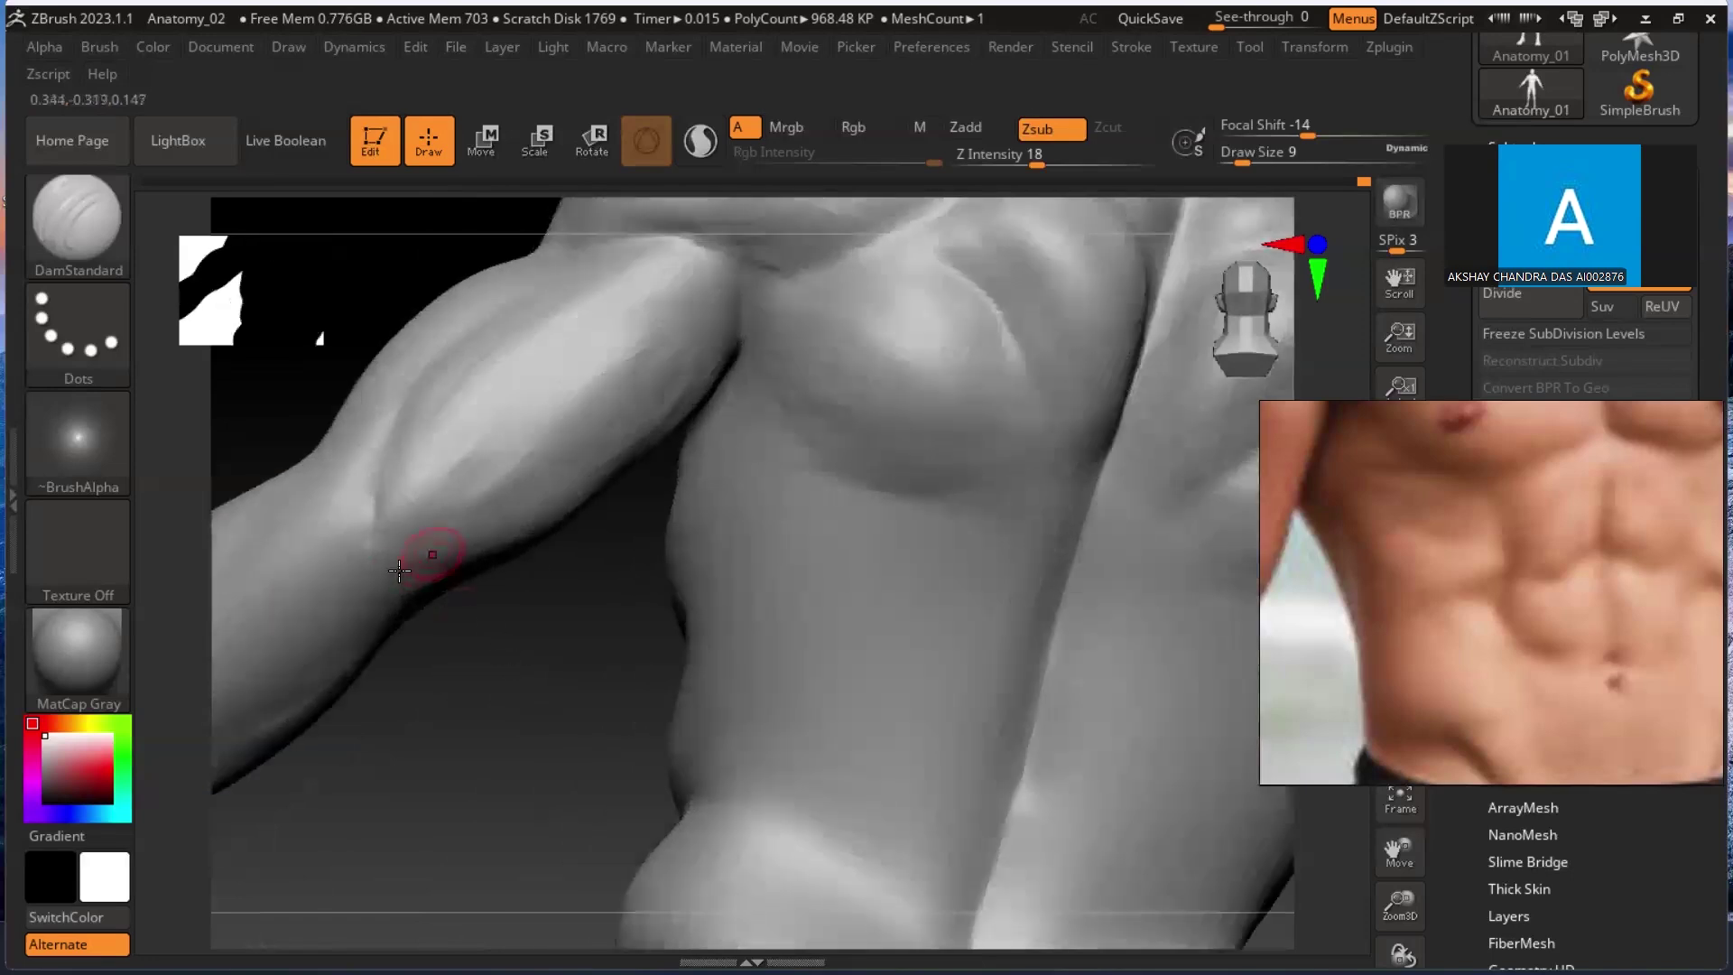
{"action": "left_click_drag", "start_coordinate": [465, 347], "coordinate": [363, 466]}
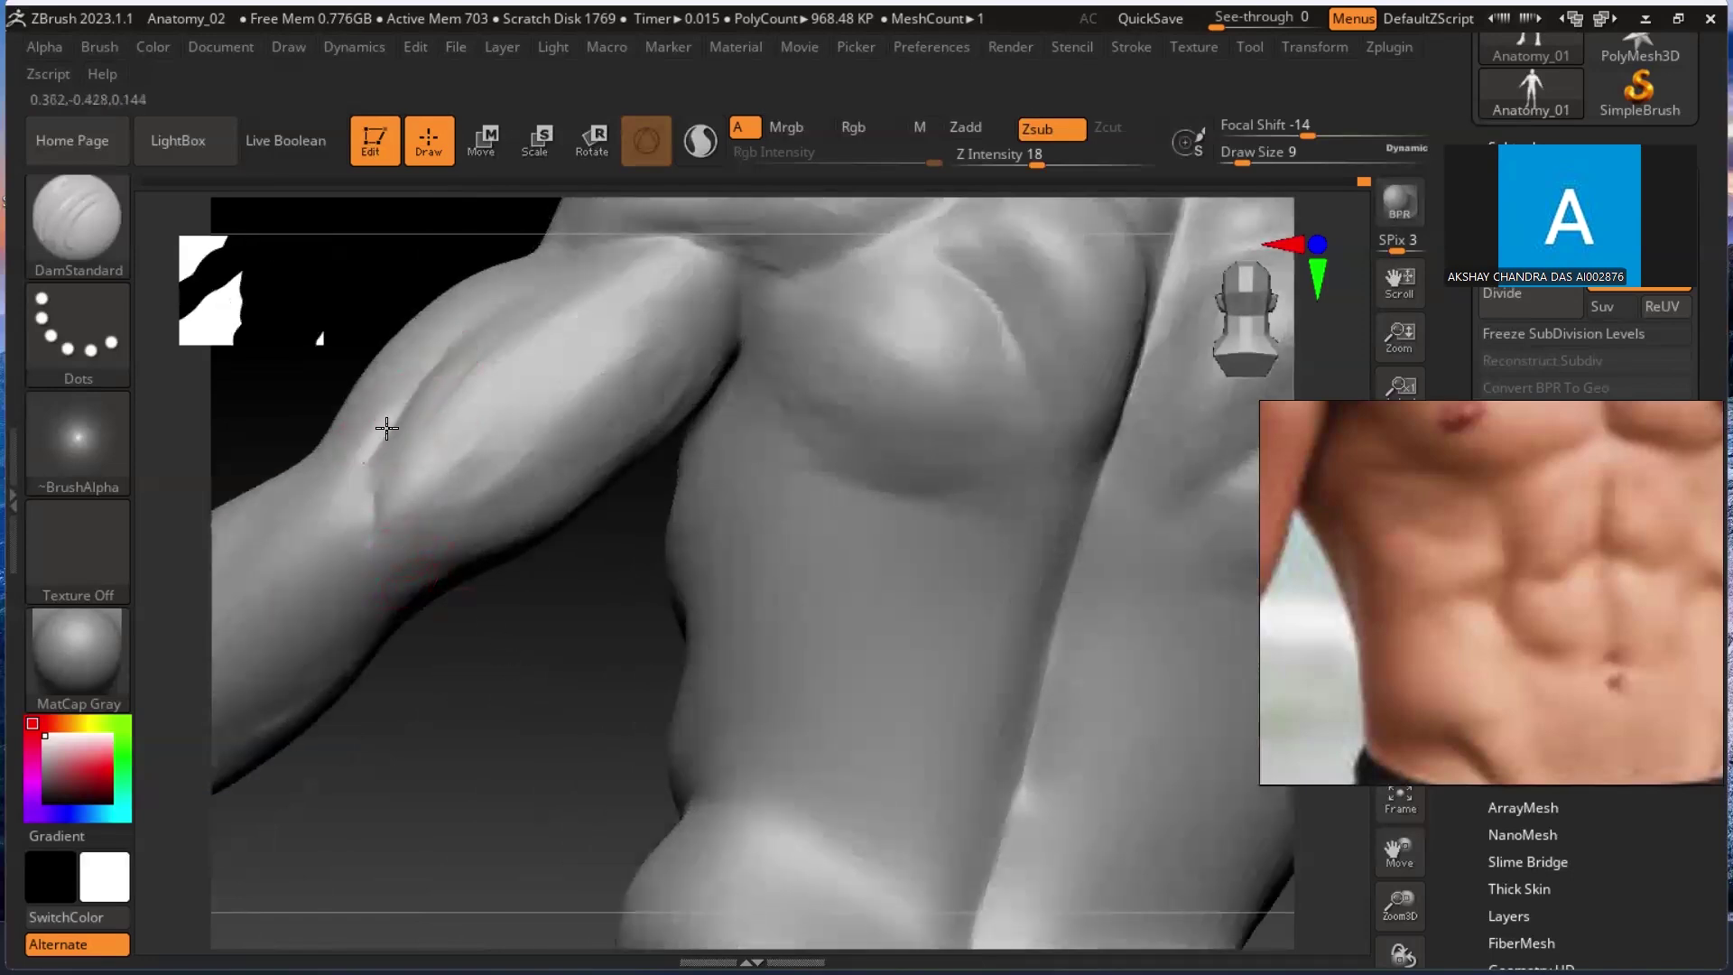
{"action": "key", "text": "shift"}
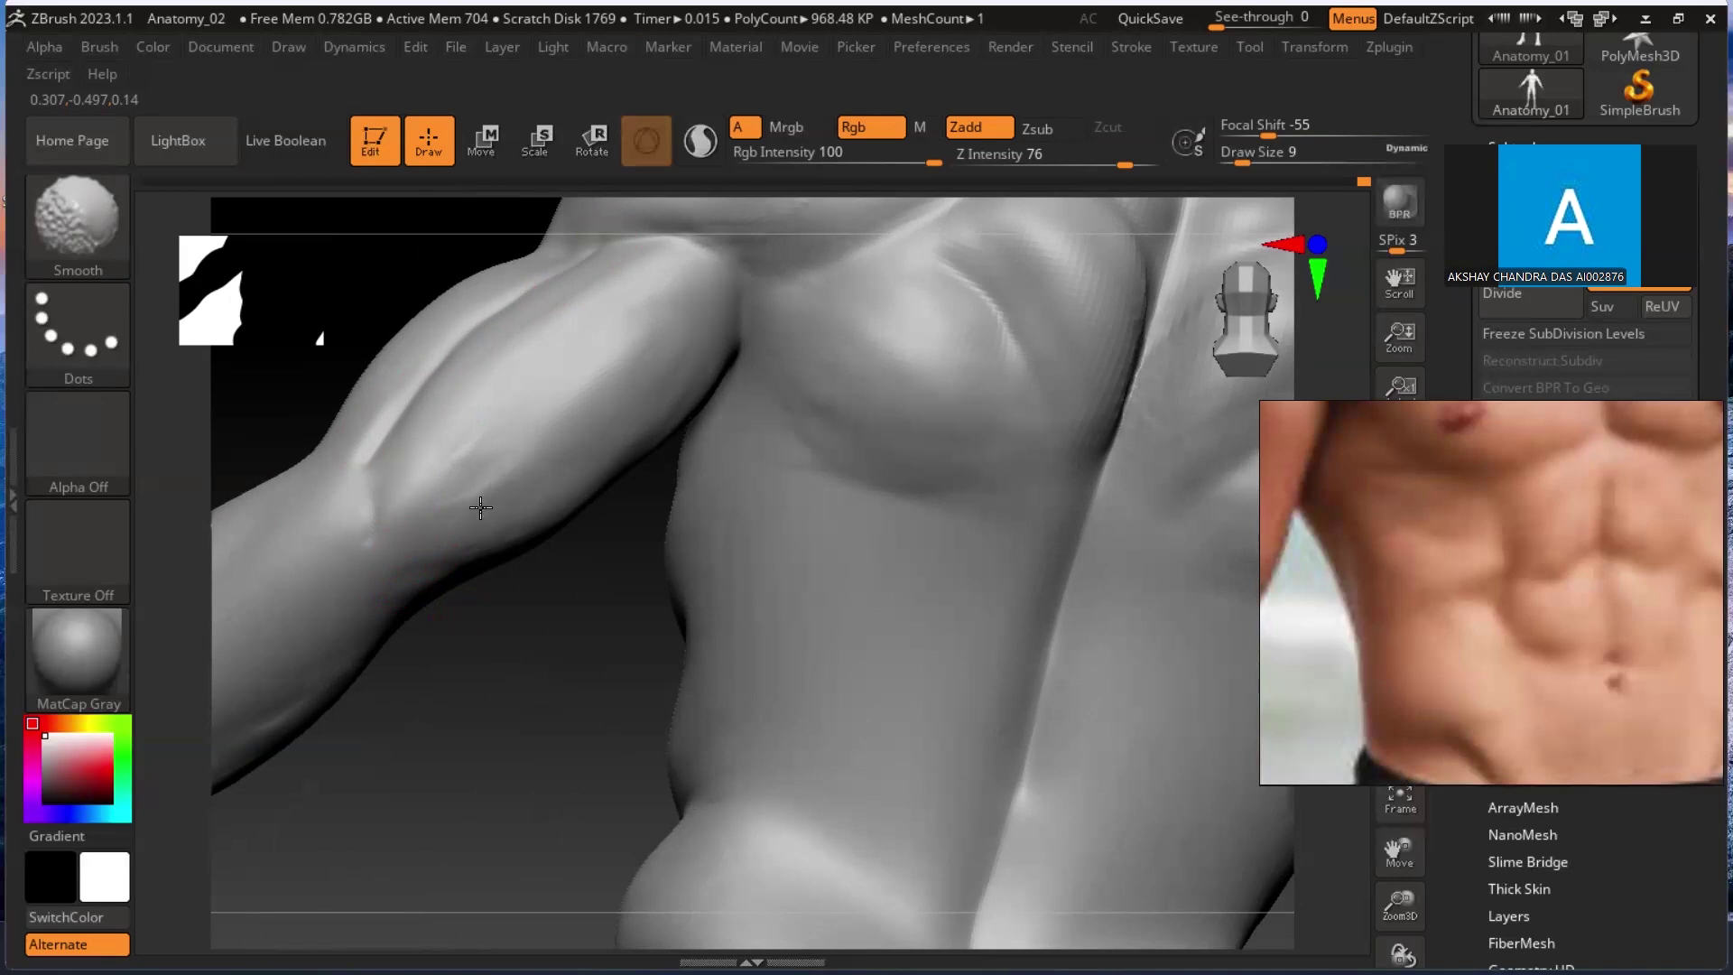
Bring the hips and legs into a front view and save the project.
{"action": "mouse_move", "coordinate": [631, 623]}
{"action": "left_mouse_down"}
{"action": "mouse_move", "coordinate": [453, 604]}
{"action": "mouse_move", "coordinate": [491, 727]}
{"action": "mouse_move", "coordinate": [785, 646]}
{"action": "mouse_move", "coordinate": [949, 643]}
{"action": "left_mouse_up"}
{"action": "mouse_move", "coordinate": [694, 632]}
{"action": "left_mouse_down"}
{"action": "mouse_move", "coordinate": [794, 665]}
{"action": "mouse_move", "coordinate": [777, 650]}
{"action": "mouse_move", "coordinate": [967, 679]}
{"action": "mouse_move", "coordinate": [901, 638]}
{"action": "mouse_move", "coordinate": [901, 603]}
{"action": "mouse_move", "coordinate": [983, 546]}
{"action": "mouse_move", "coordinate": [1045, 581]}
{"action": "mouse_move", "coordinate": [1057, 503]}
{"action": "mouse_move", "coordinate": [1011, 560]}
{"action": "mouse_move", "coordinate": [1044, 445]}
{"action": "mouse_move", "coordinate": [851, 701]}
{"action": "mouse_move", "coordinate": [868, 589]}
{"action": "mouse_move", "coordinate": [897, 592]}
{"action": "left_mouse_up"}
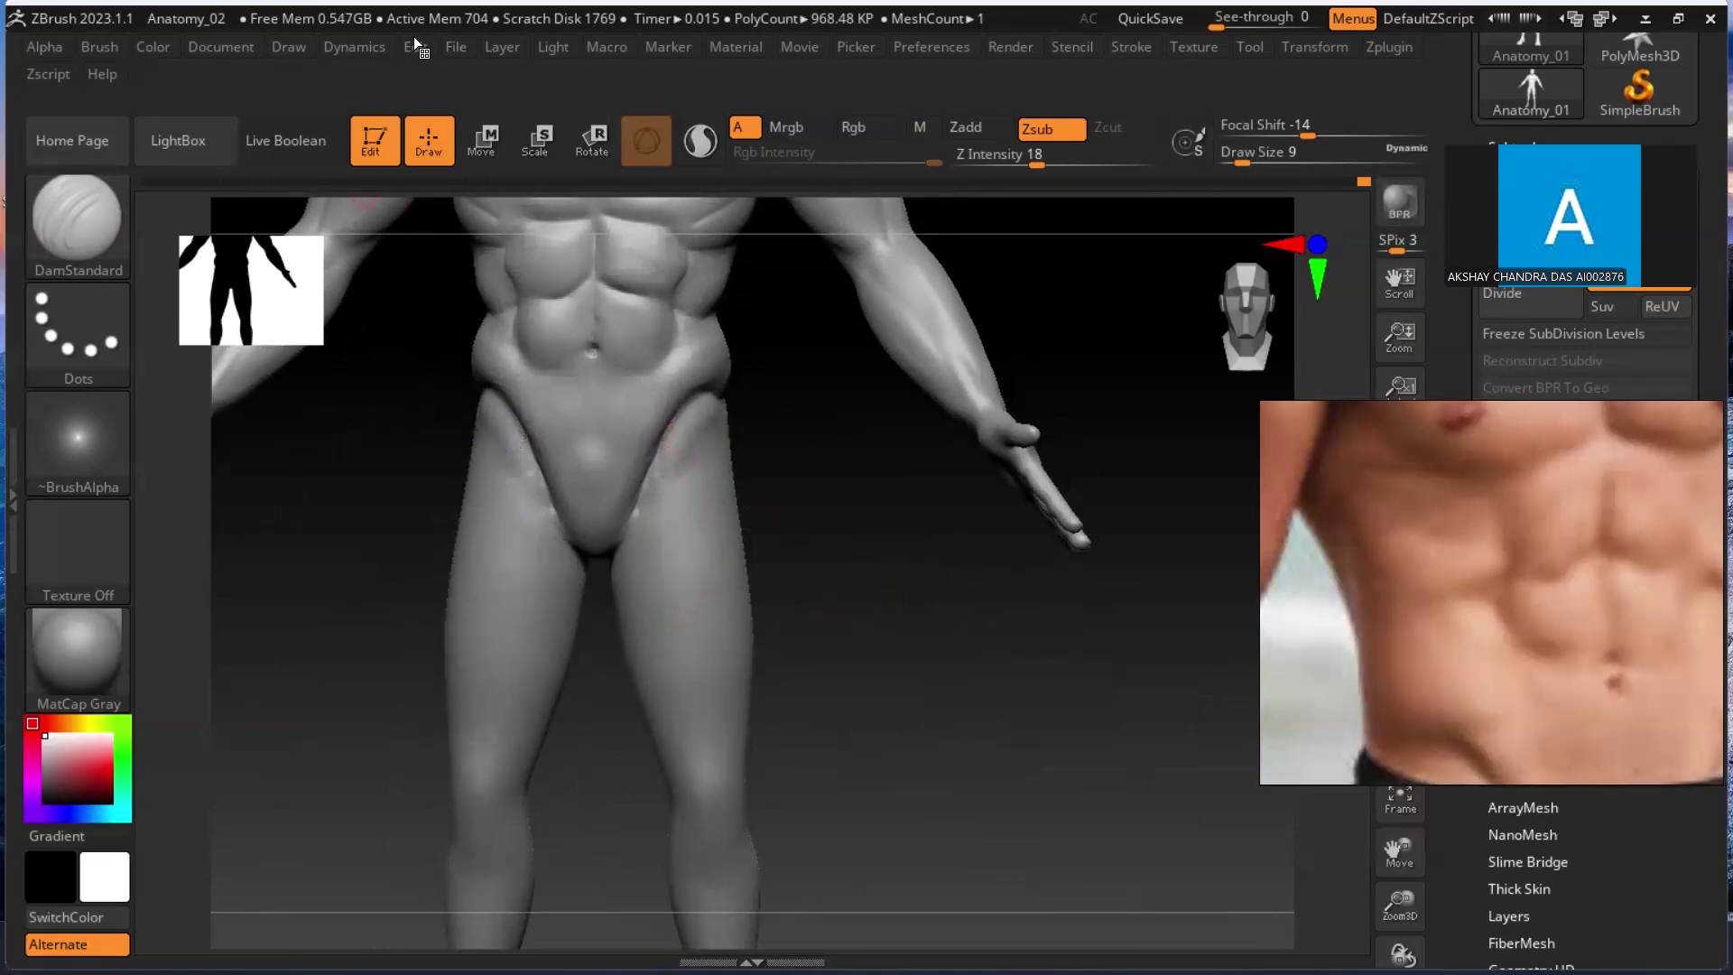
{"action": "left_click", "coordinate": [456, 50]}
{"action": "left_click", "coordinate": [498, 119]}
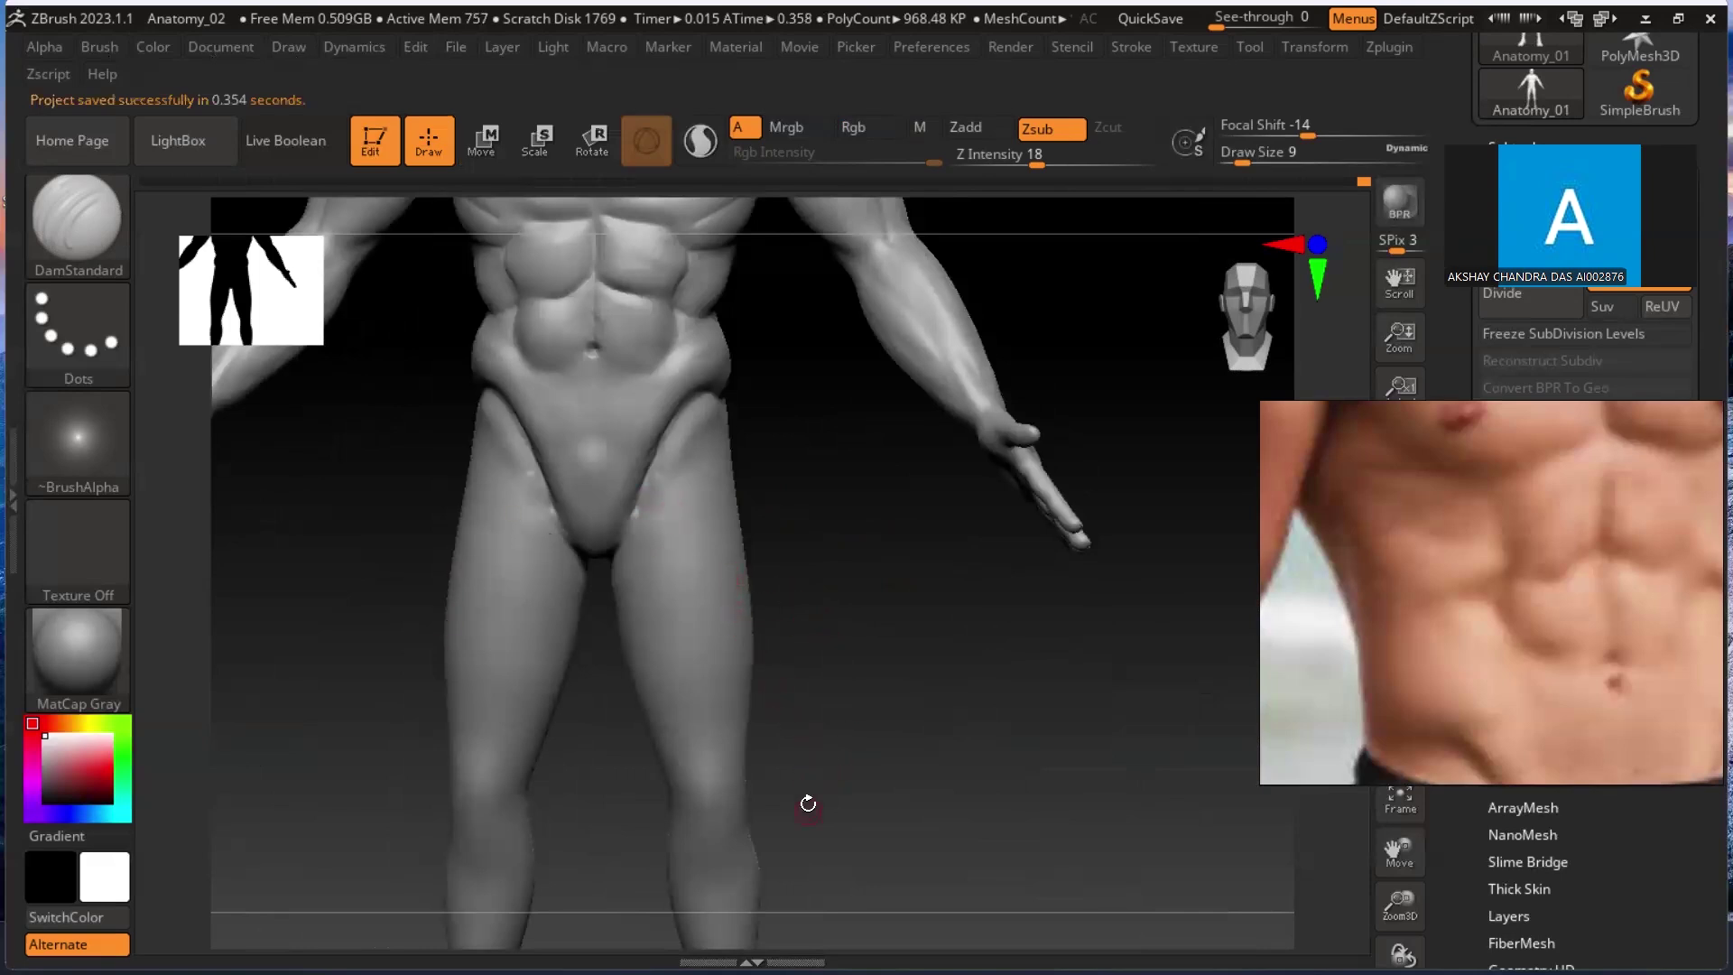
Switch to Chrome and change the Google Images search to "muscular Leg".
{"action": "left_click", "coordinate": [1648, 22]}
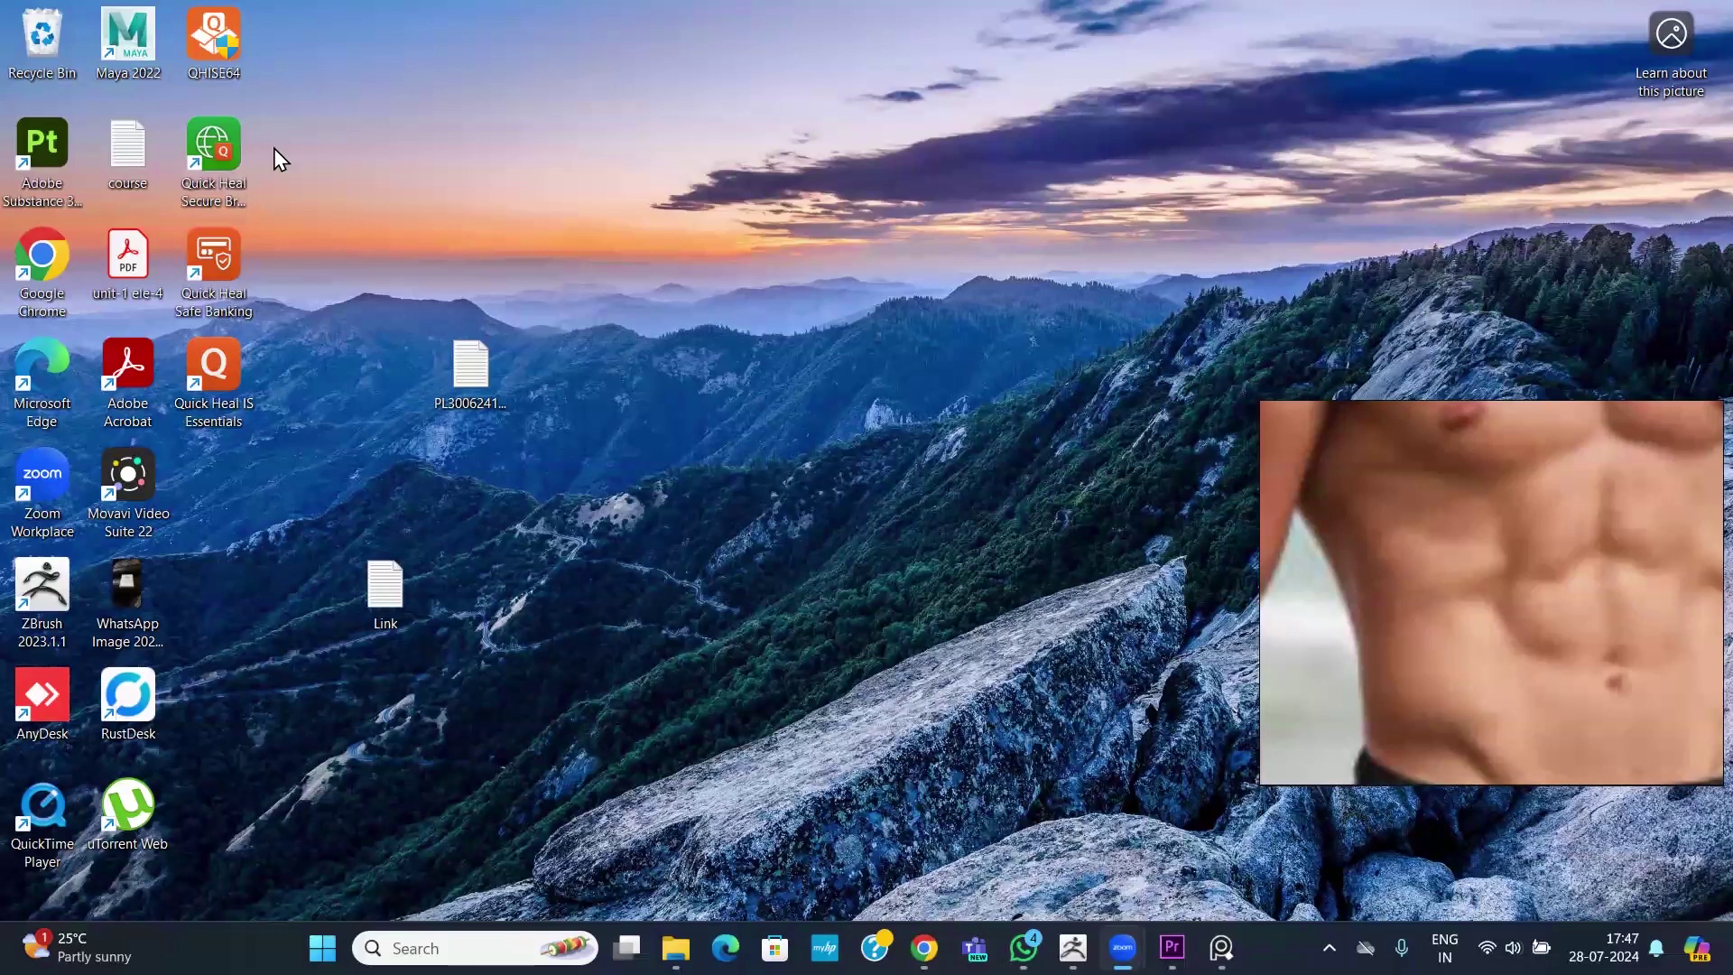
{"action": "key", "text": "alt+Tab"}
{"action": "left_click_drag", "start_coordinate": [339, 150], "coordinate": [187, 166]}
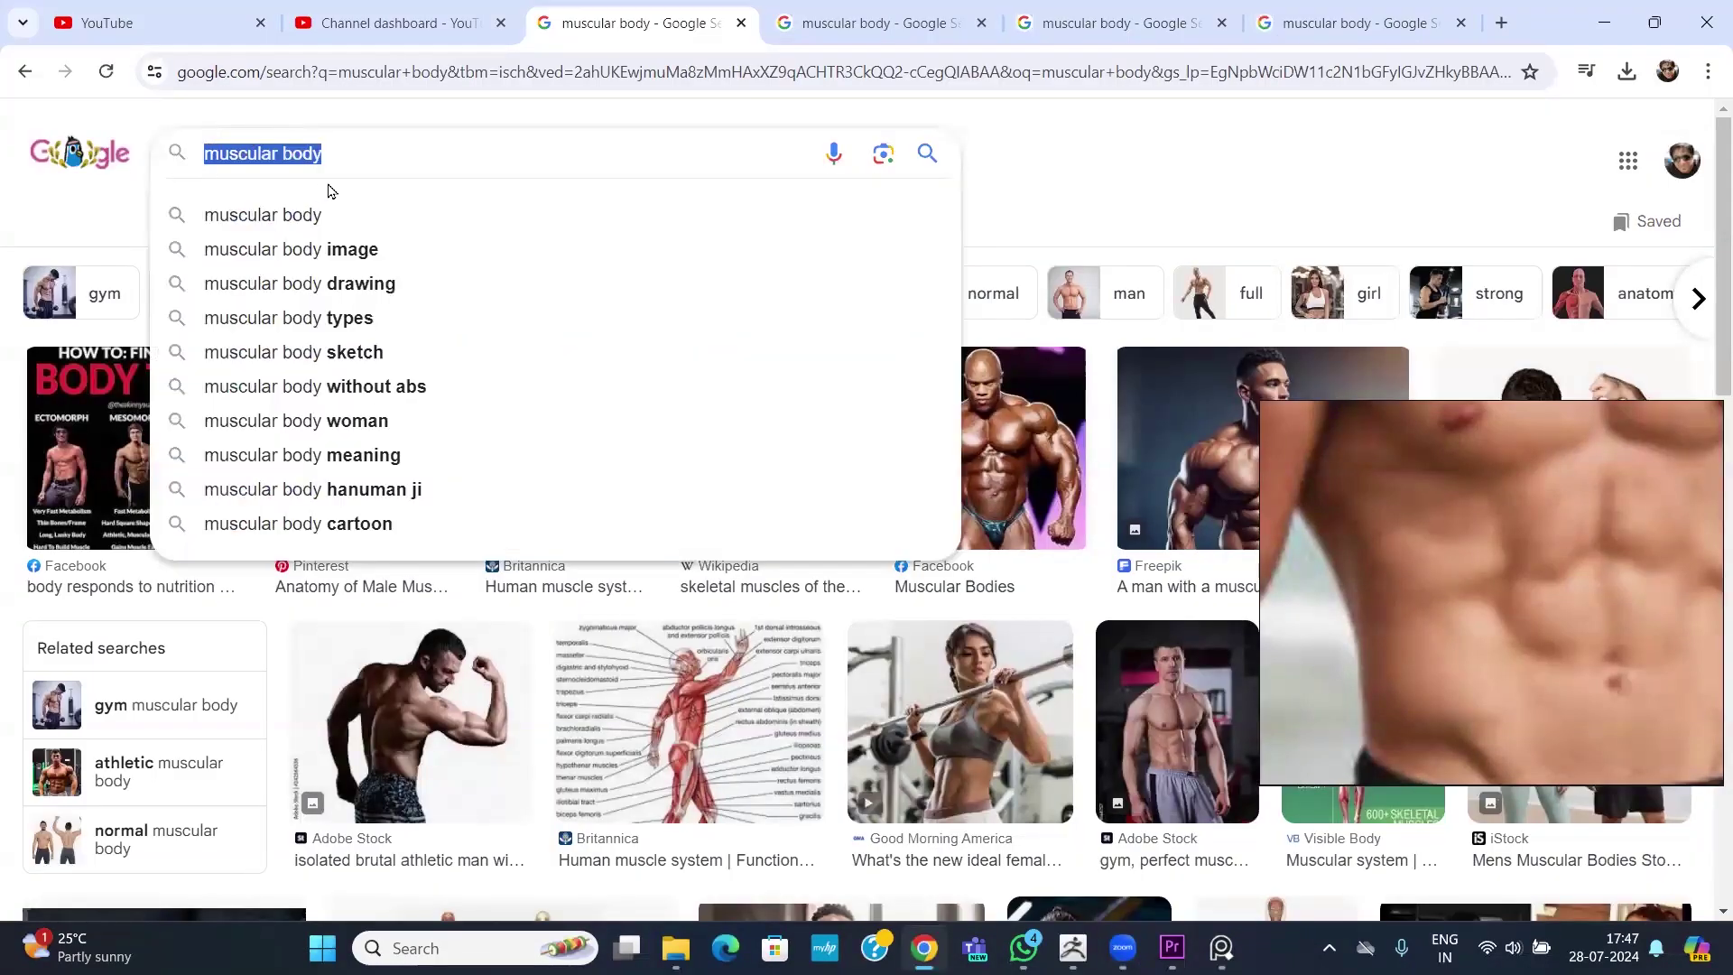
{"action": "left_click", "coordinate": [348, 147]}
{"action": "left_click_drag", "start_coordinate": [287, 153], "coordinate": [356, 151]}
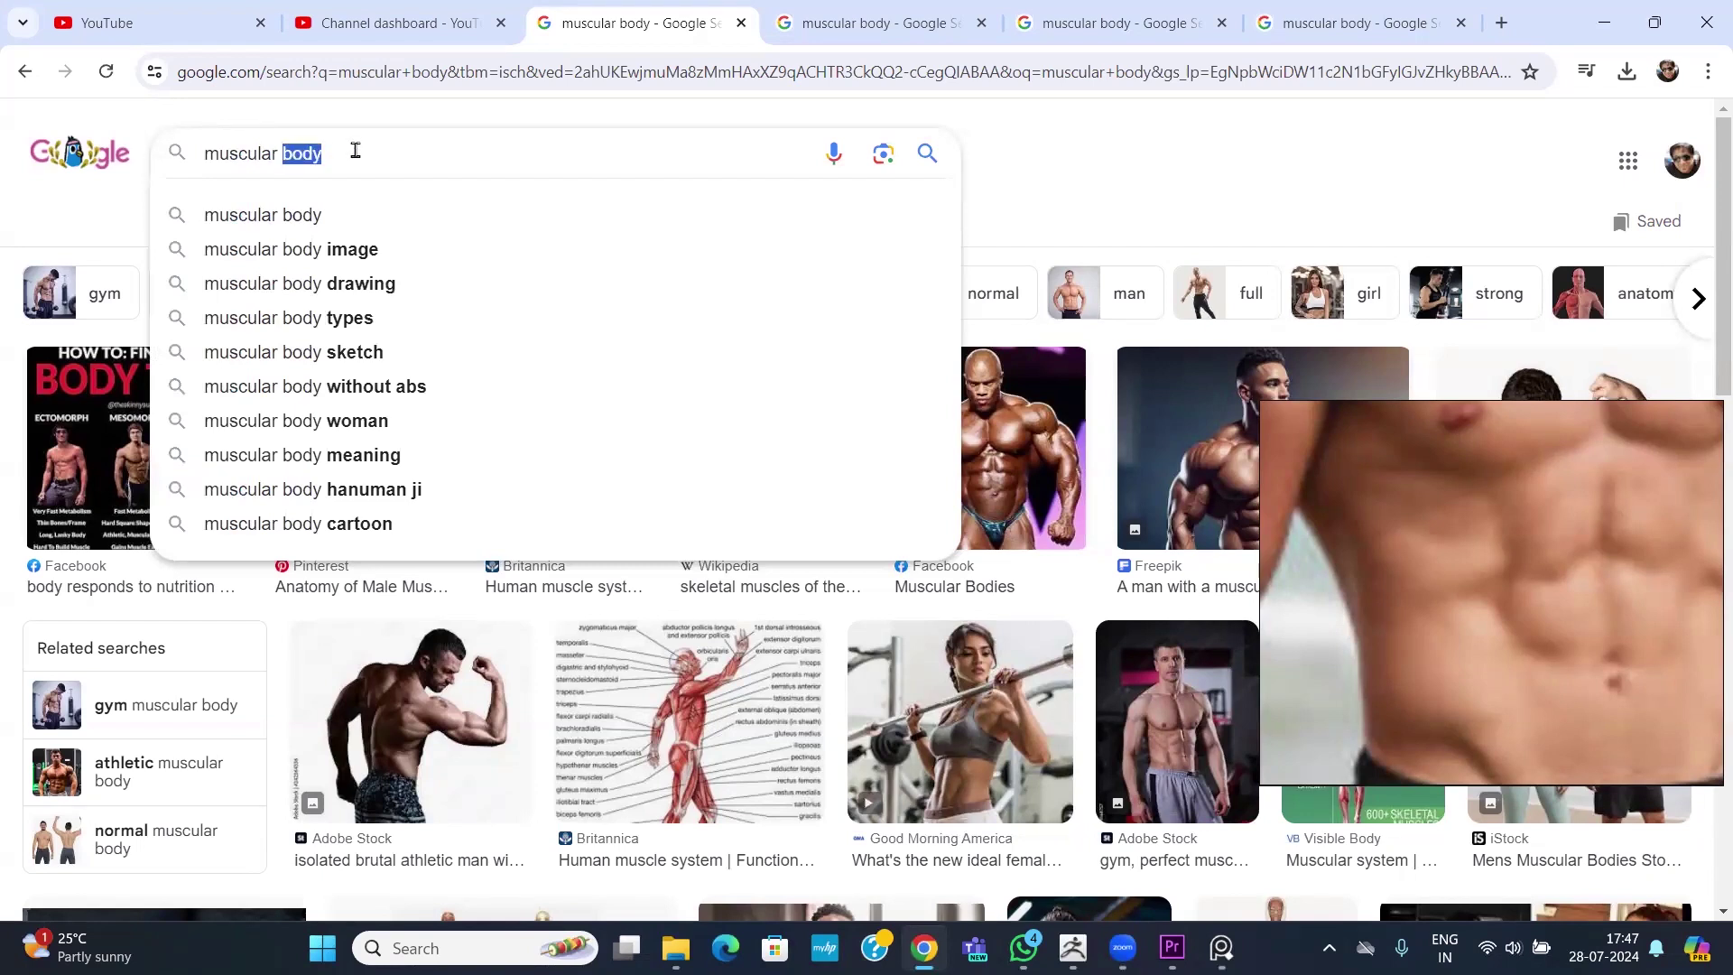
{"action": "type", "text": "Leg"}
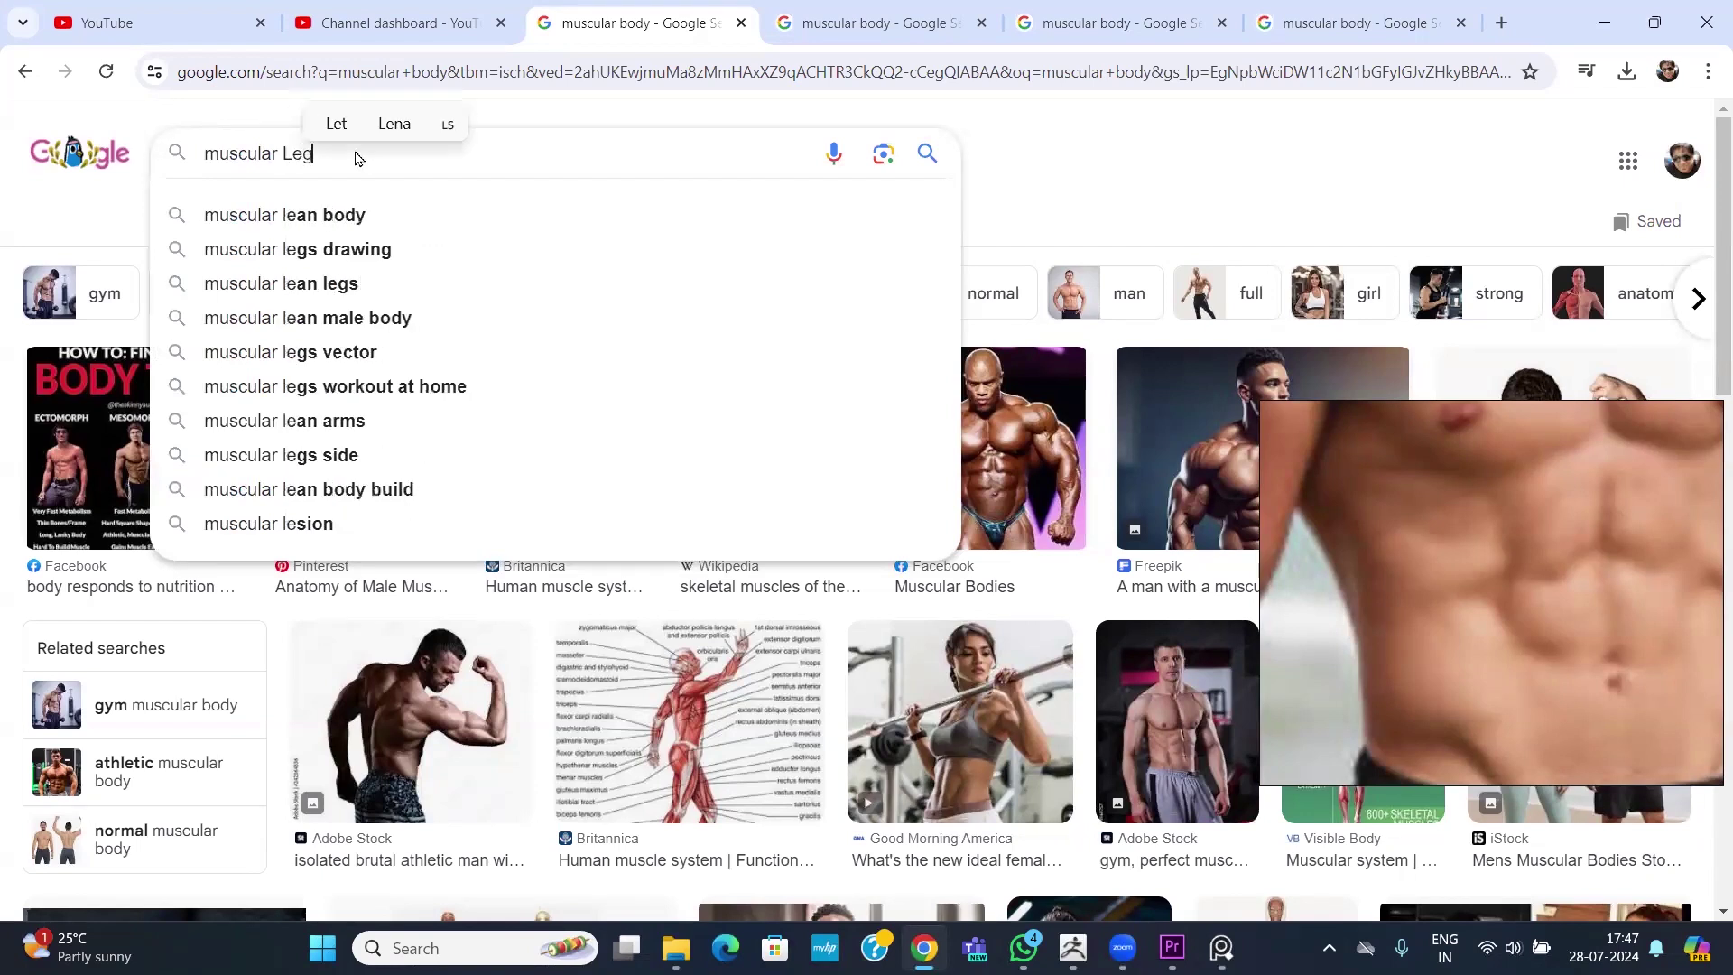
{"action": "key", "text": "Return"}
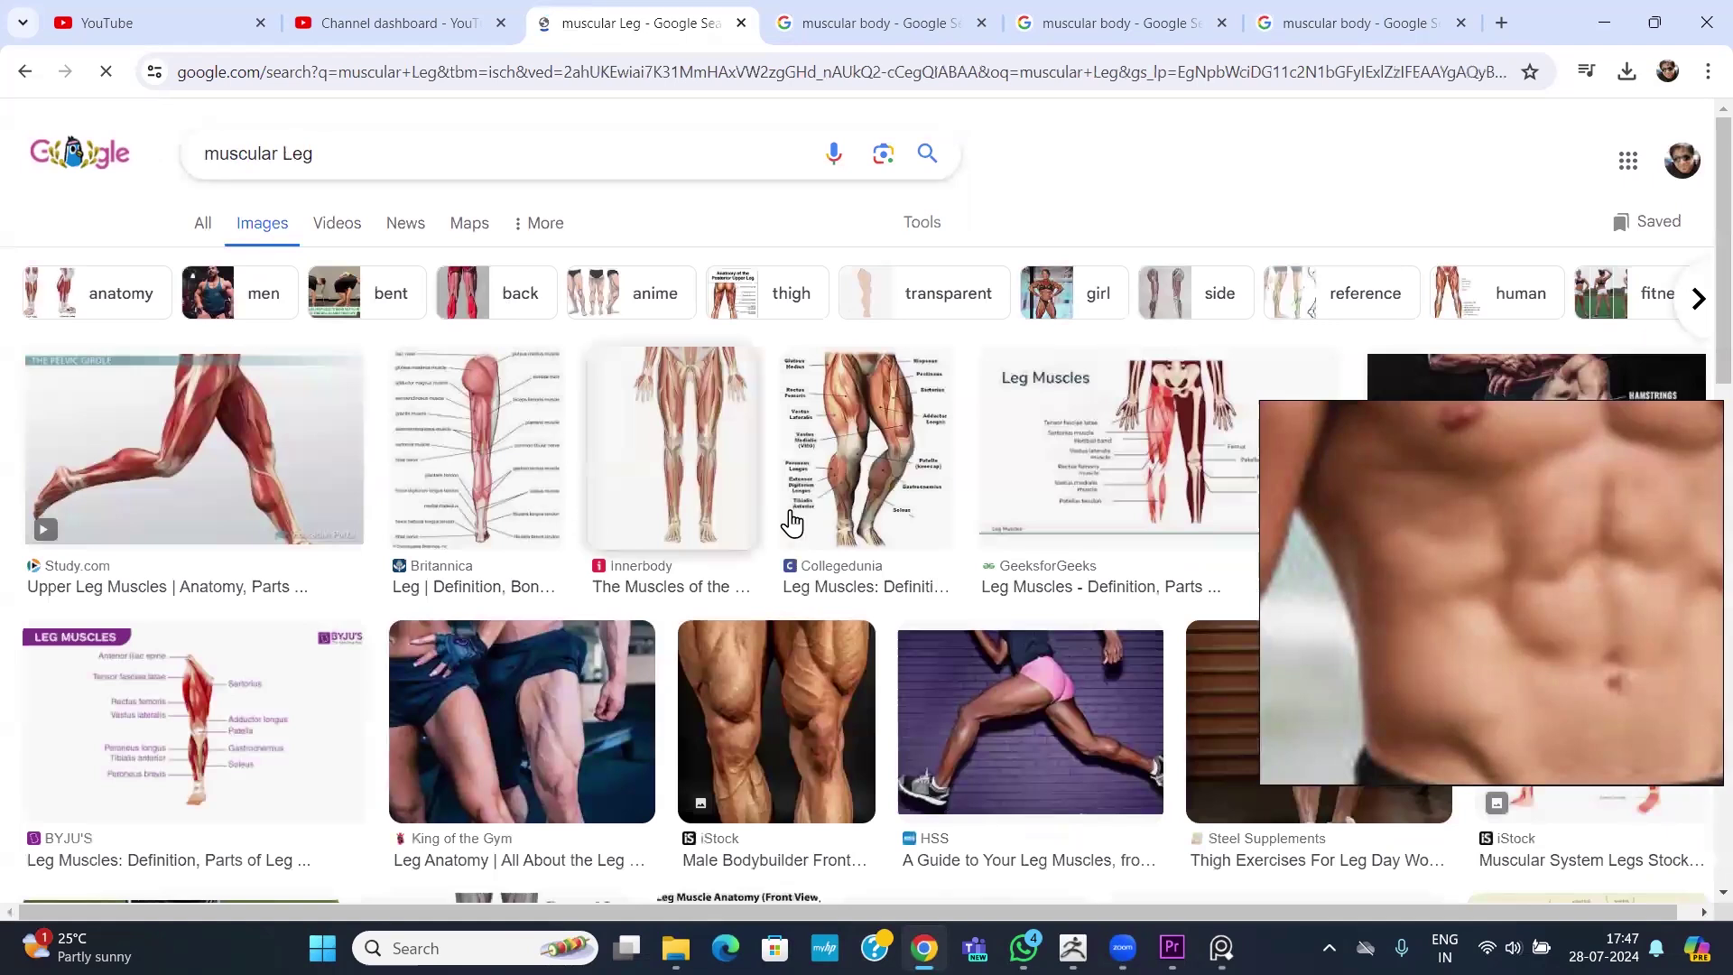
Look through the leg image results for a clear front-view photo of muscular legs to use as reference.
{"action": "scroll", "coordinate": [792, 522], "scroll_direction": "down", "scroll_amount": 1}
{"action": "scroll", "coordinate": [790, 520], "scroll_direction": "down", "scroll_amount": 3}
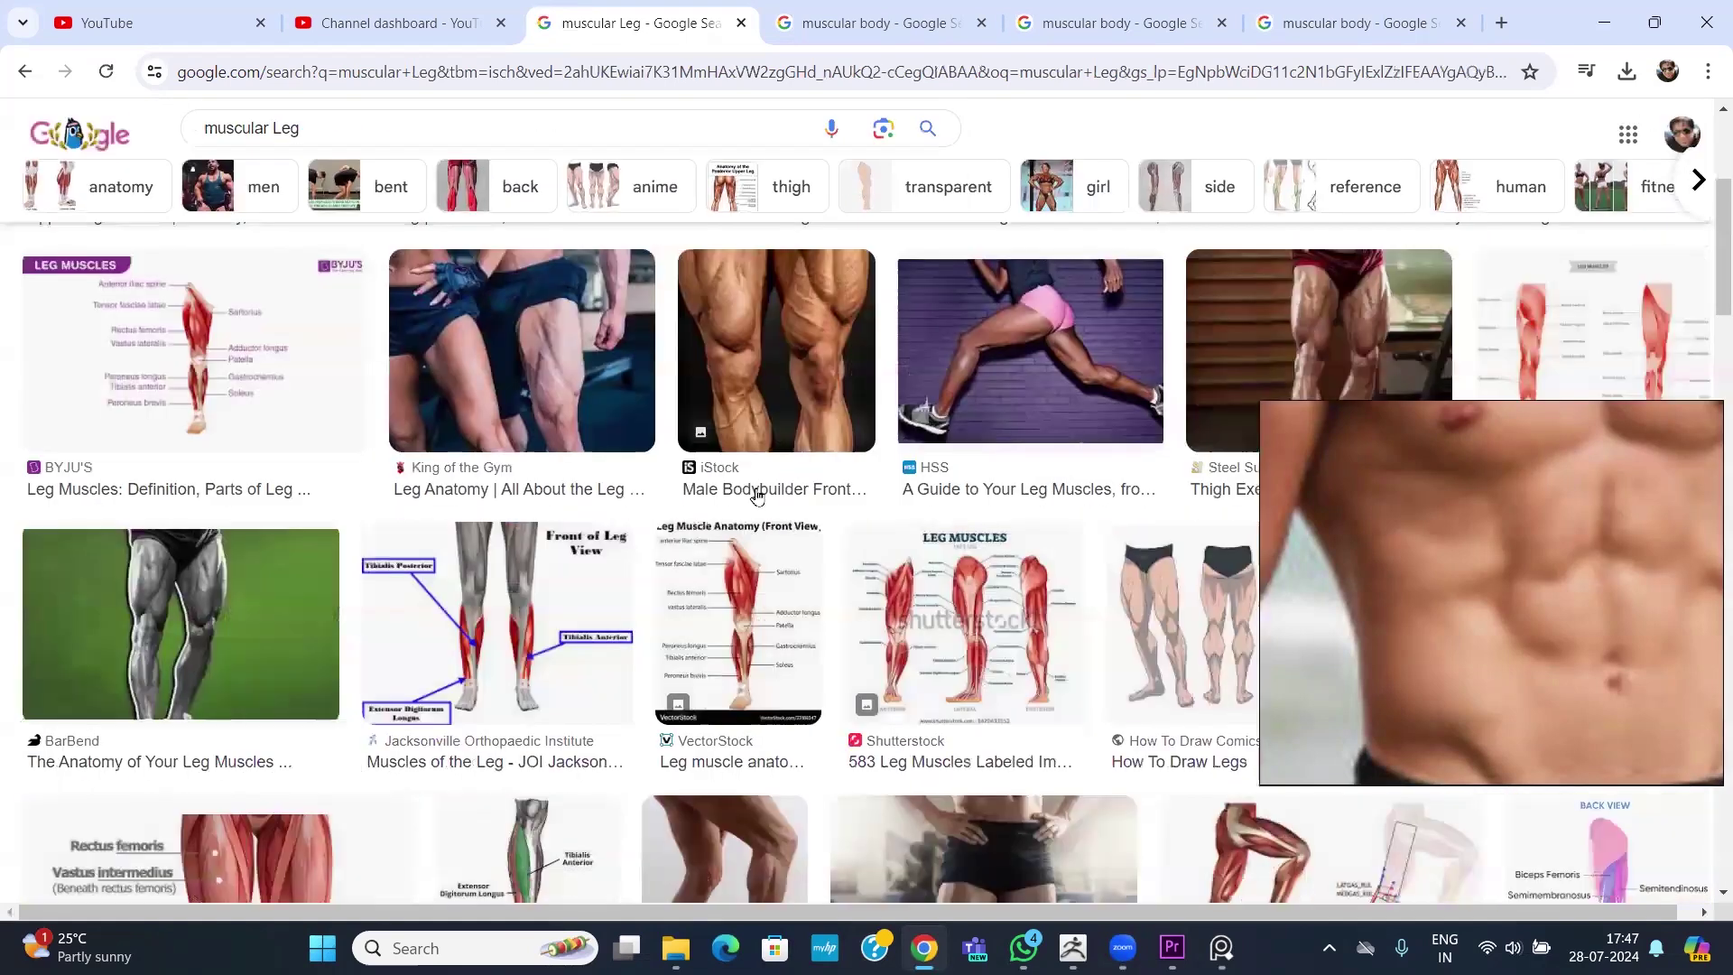
{"action": "scroll", "coordinate": [570, 448], "scroll_direction": "down", "scroll_amount": 3}
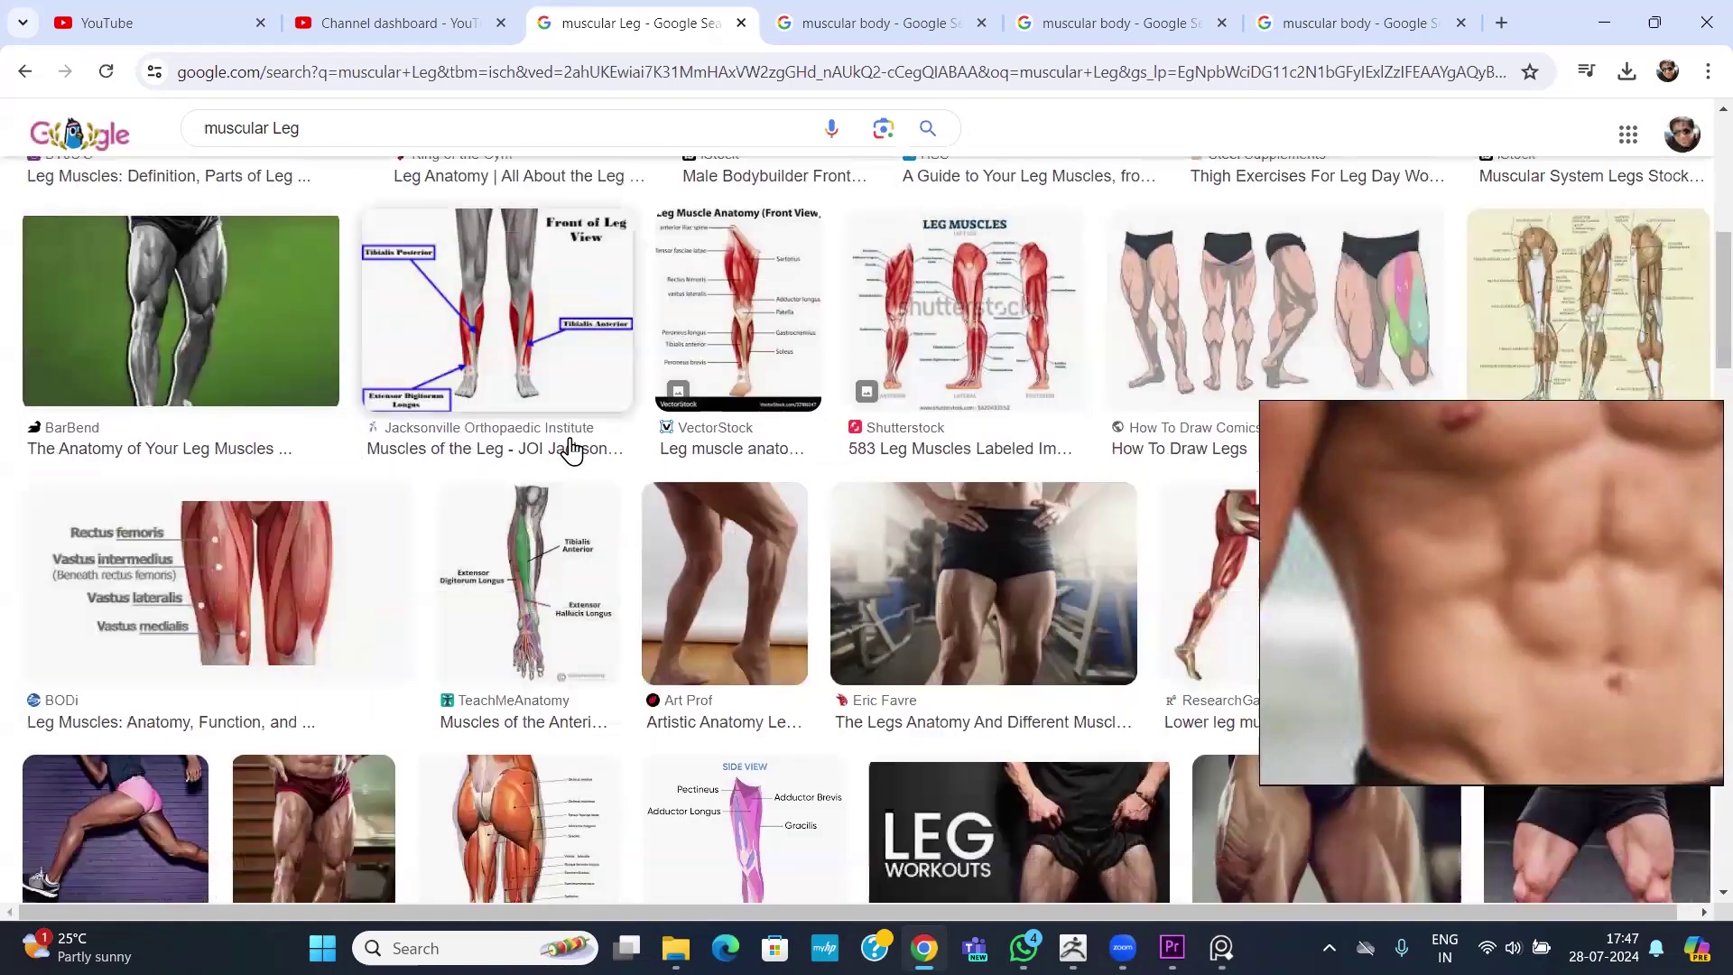
{"action": "scroll", "coordinate": [594, 495], "scroll_direction": "down", "scroll_amount": 5}
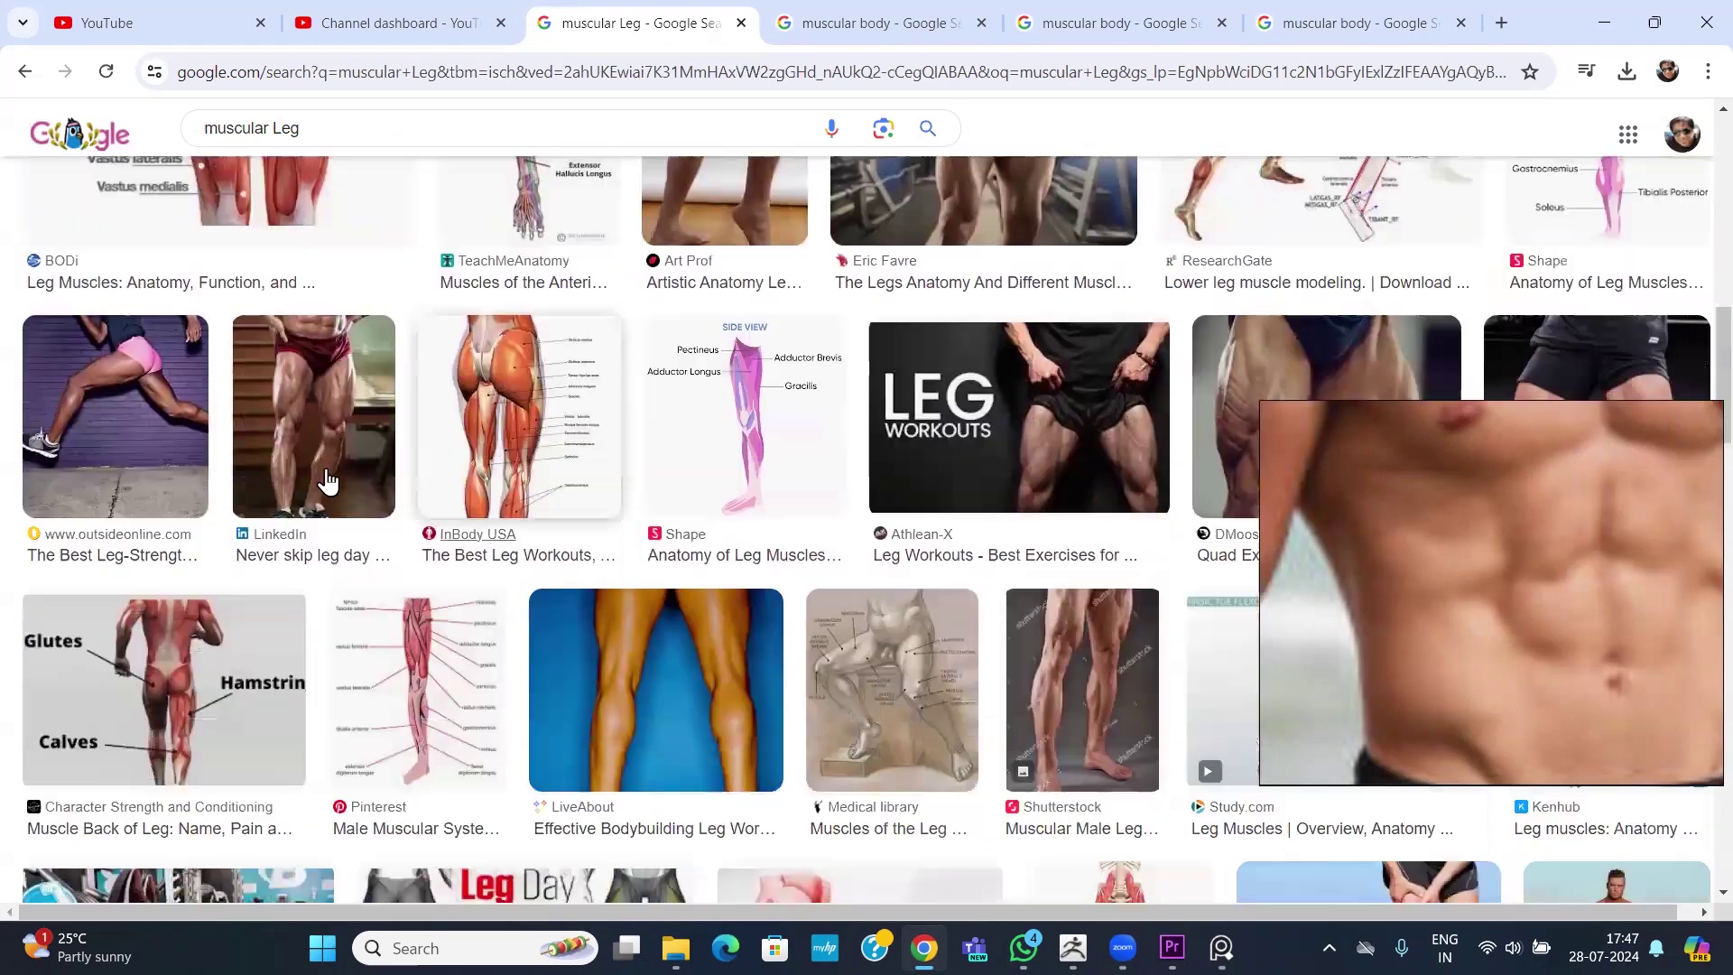
{"action": "scroll", "coordinate": [754, 505], "scroll_direction": "up", "scroll_amount": 5}
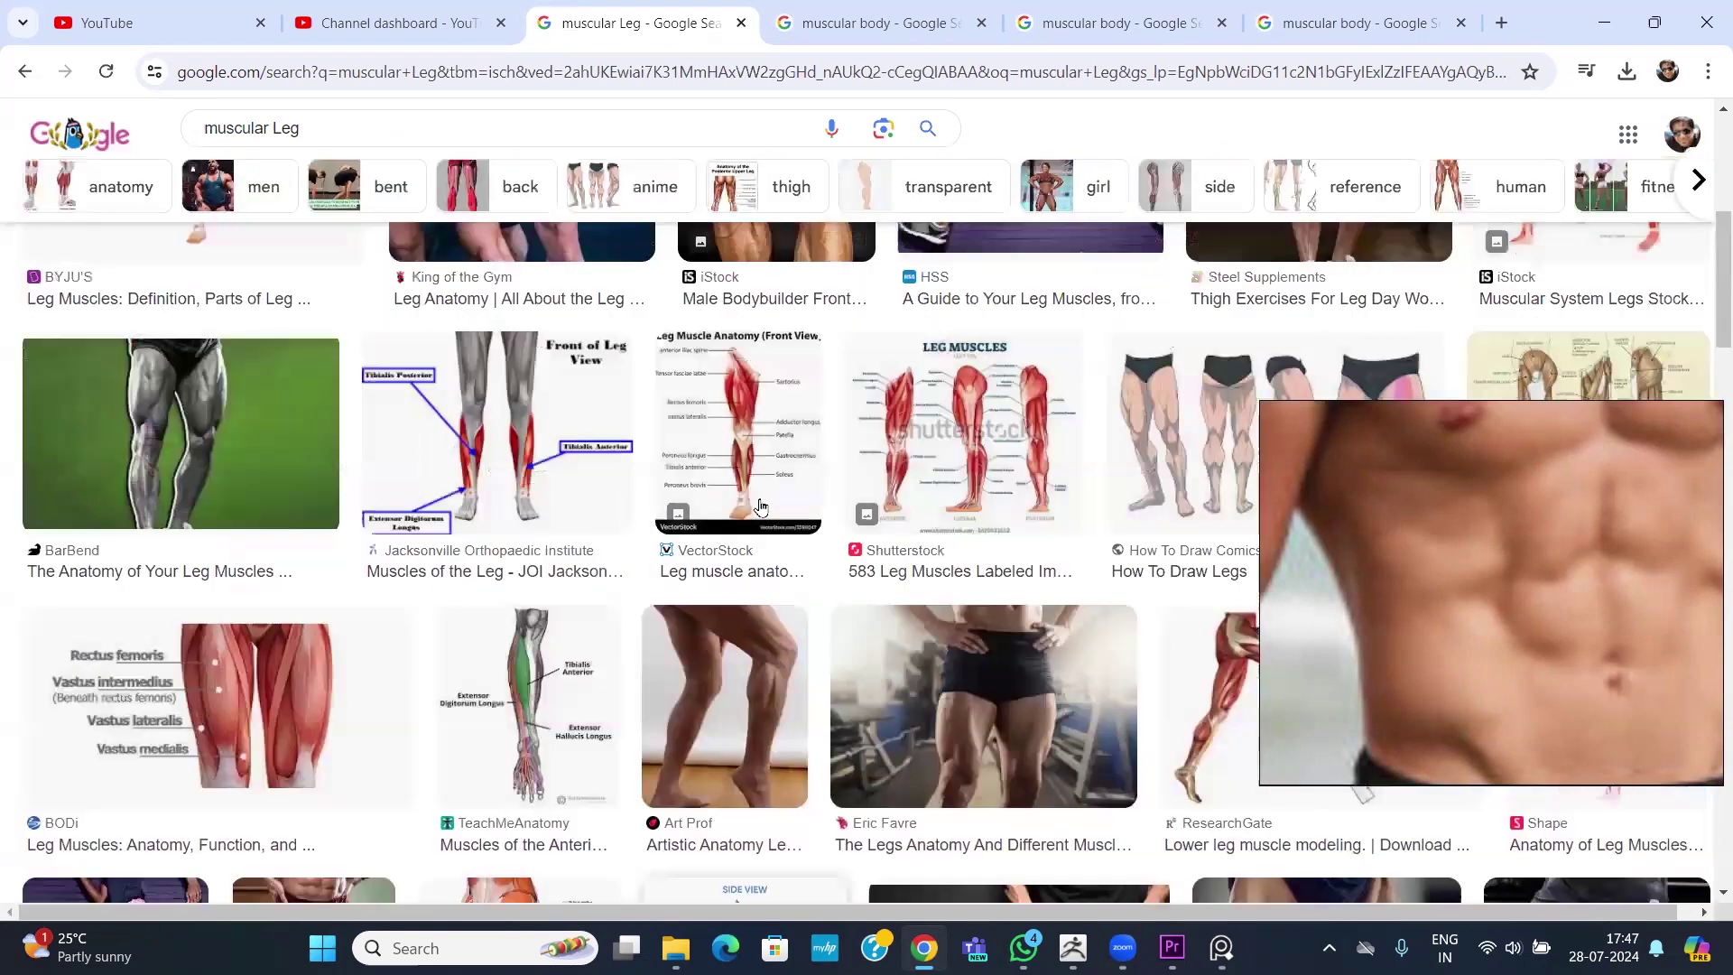
{"action": "scroll", "coordinate": [761, 507], "scroll_direction": "up", "scroll_amount": 3}
{"action": "scroll", "coordinate": [1120, 451], "scroll_direction": "down", "scroll_amount": 5}
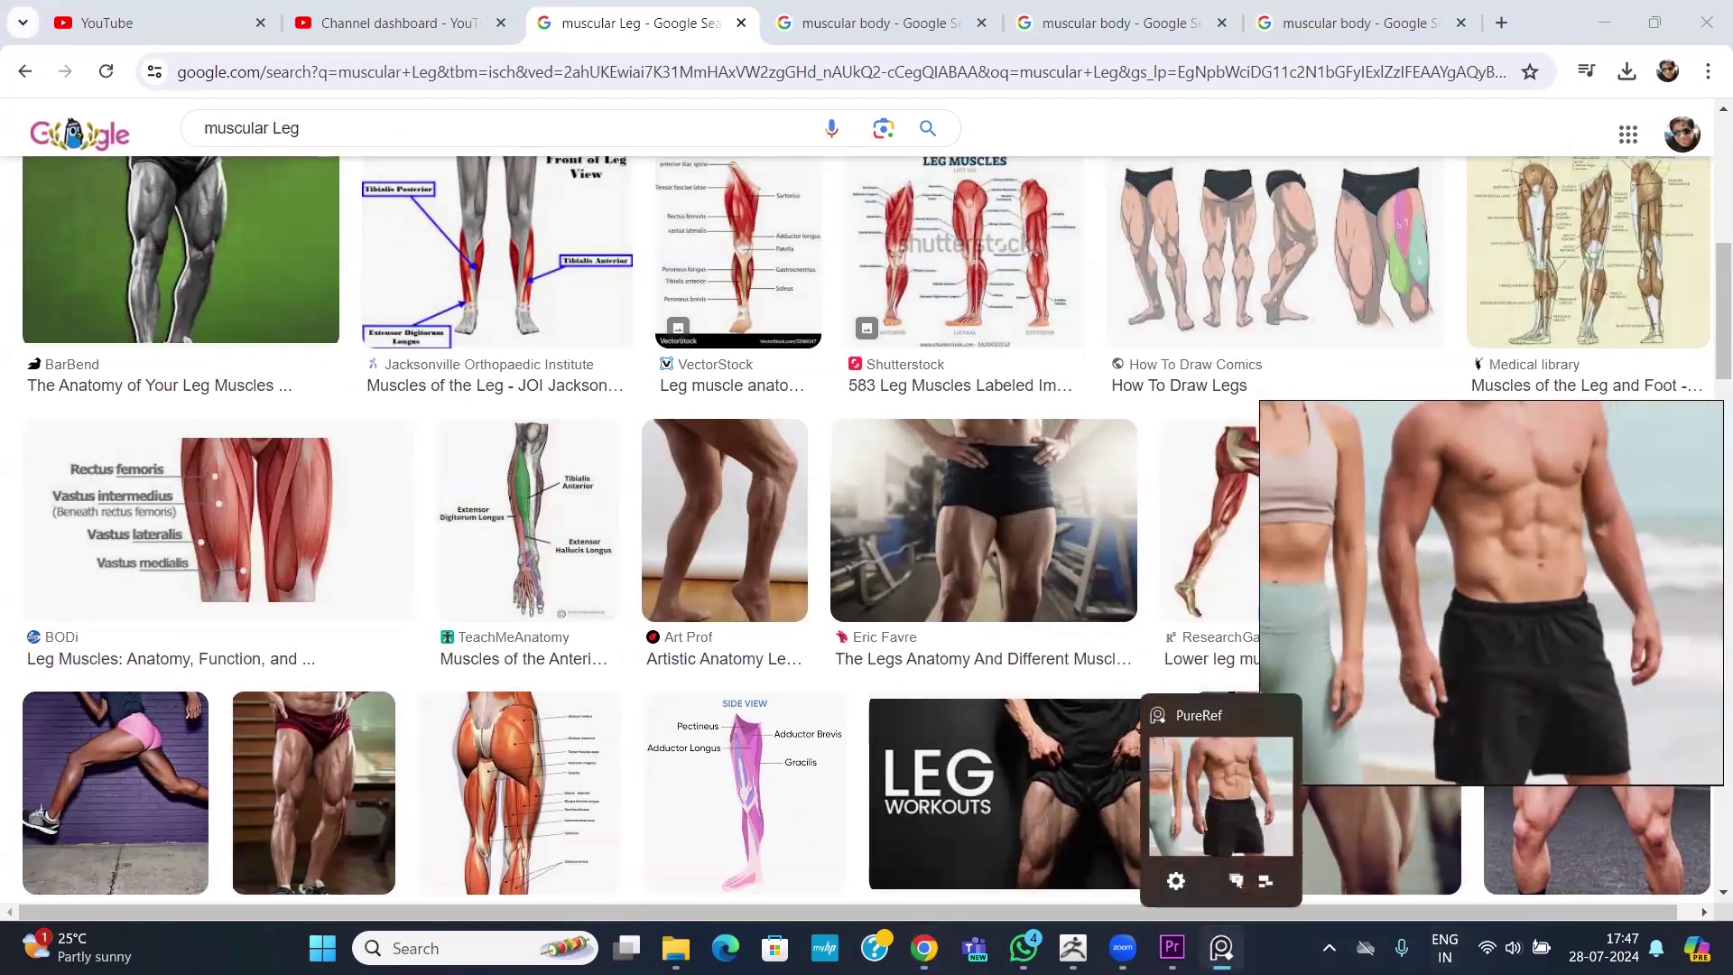
{"action": "scroll", "coordinate": [1054, 495], "scroll_direction": "down", "scroll_amount": 6}
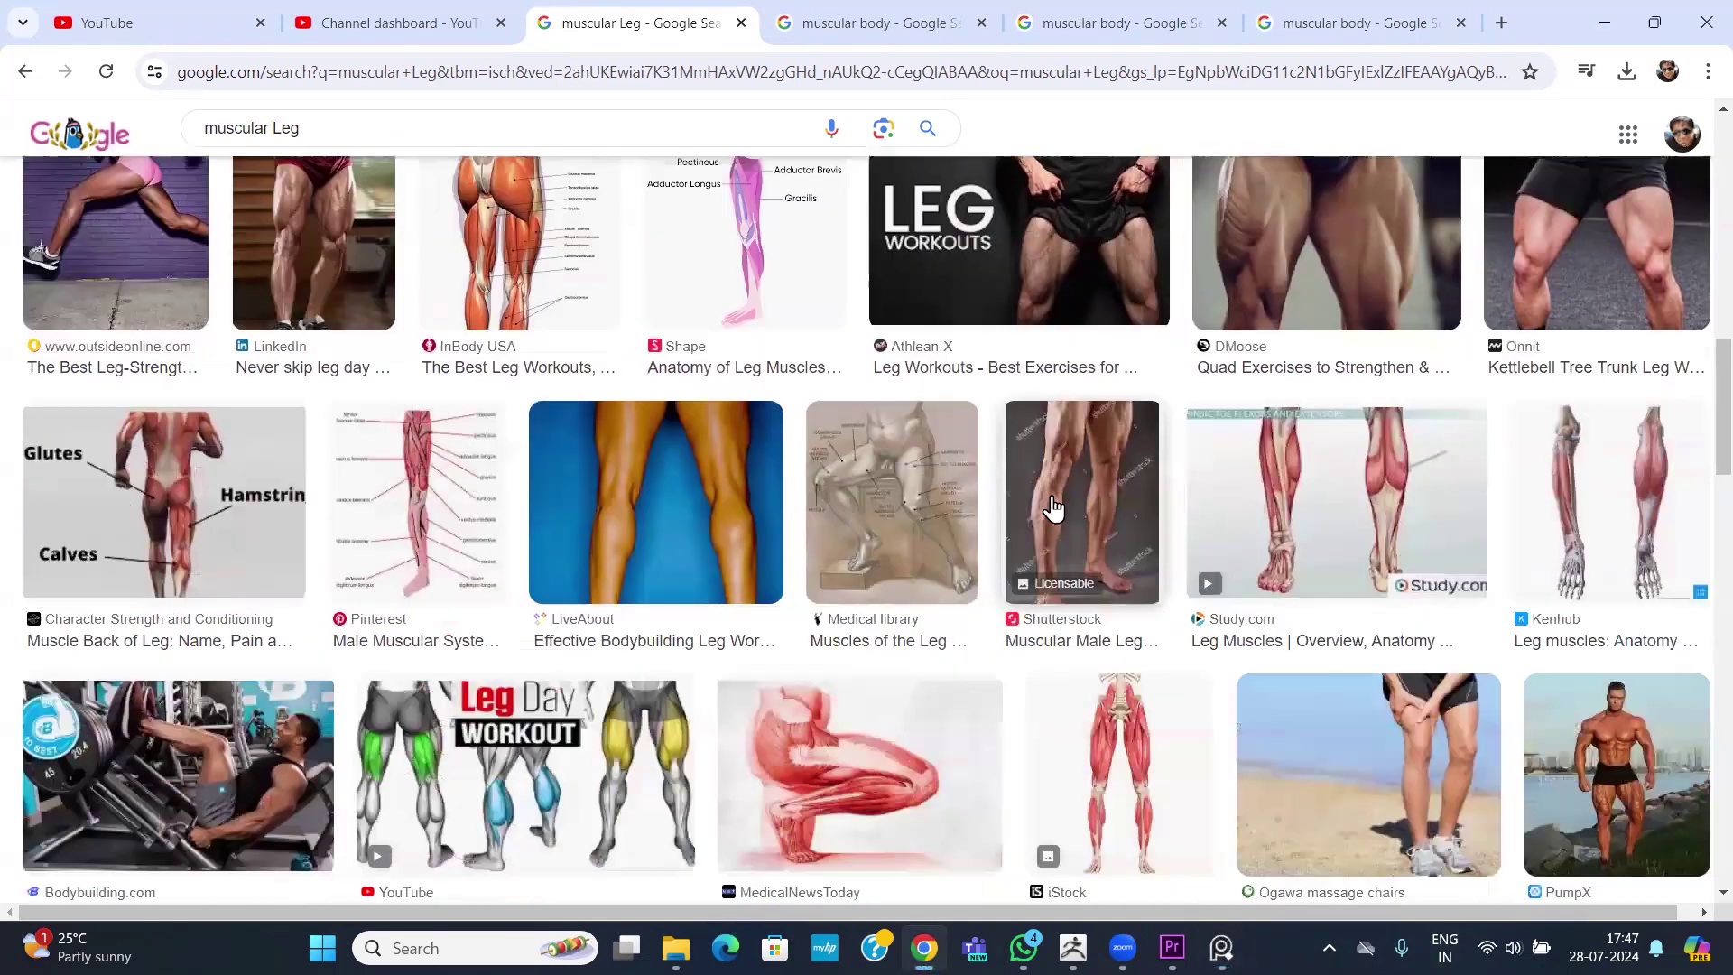
{"action": "scroll", "coordinate": [1053, 494], "scroll_direction": "up", "scroll_amount": 4}
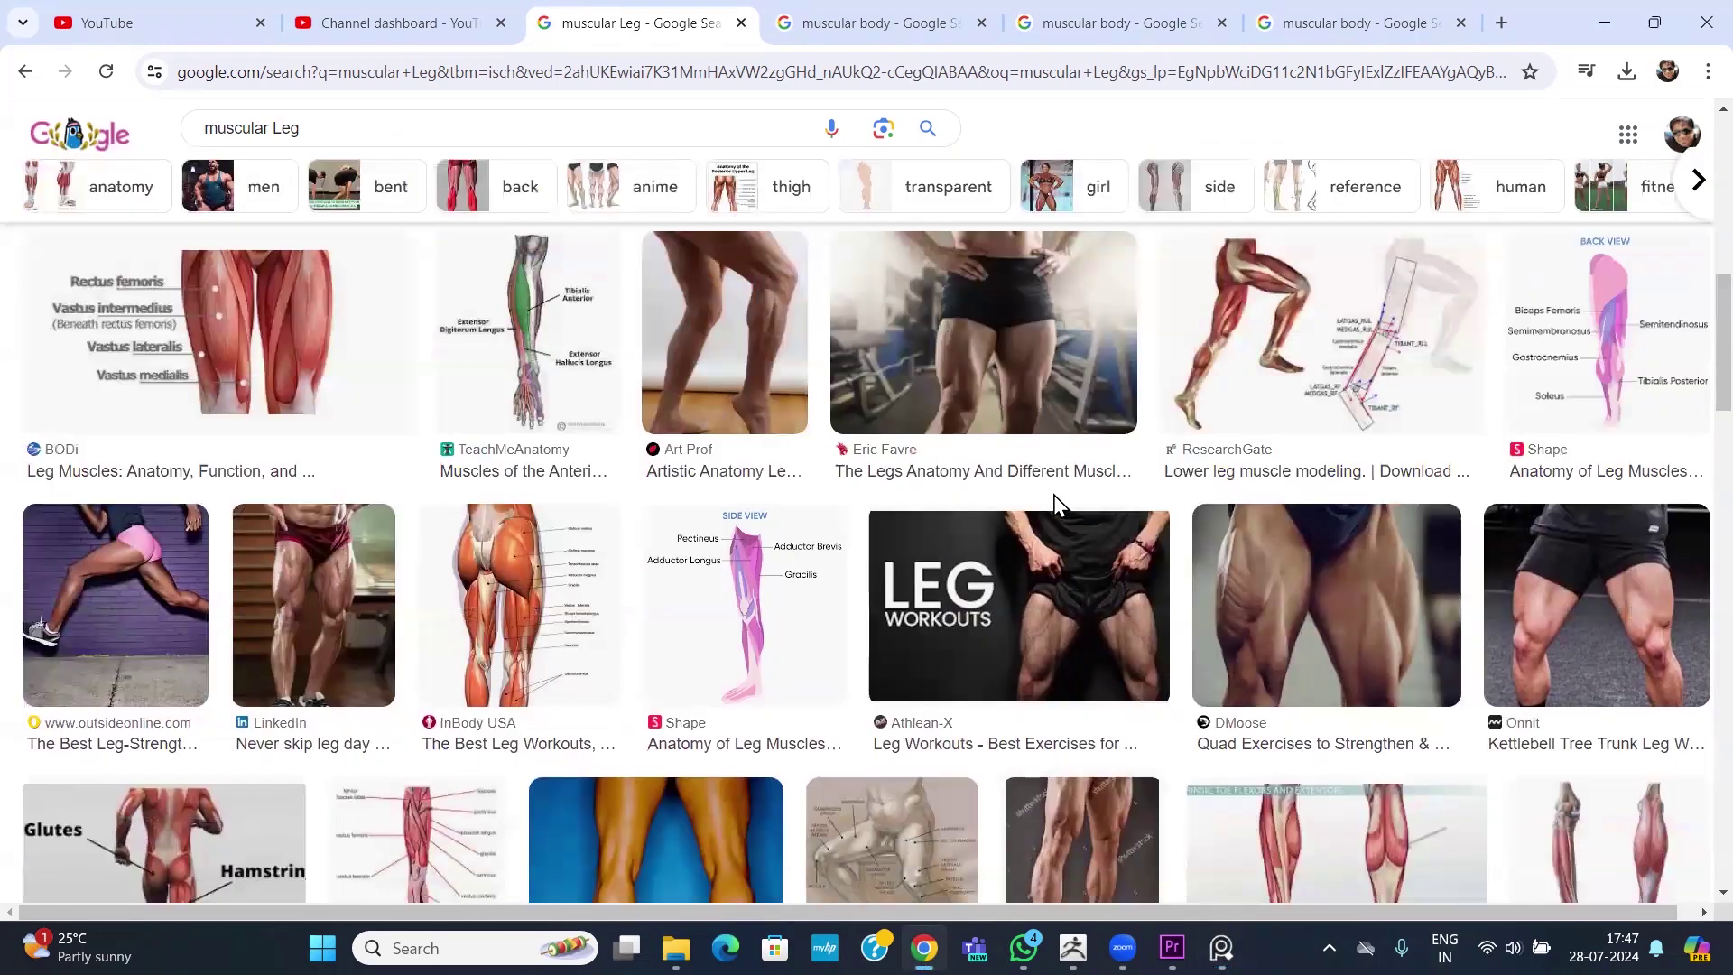
{"action": "scroll", "coordinate": [1054, 495], "scroll_direction": "down", "scroll_amount": 2}
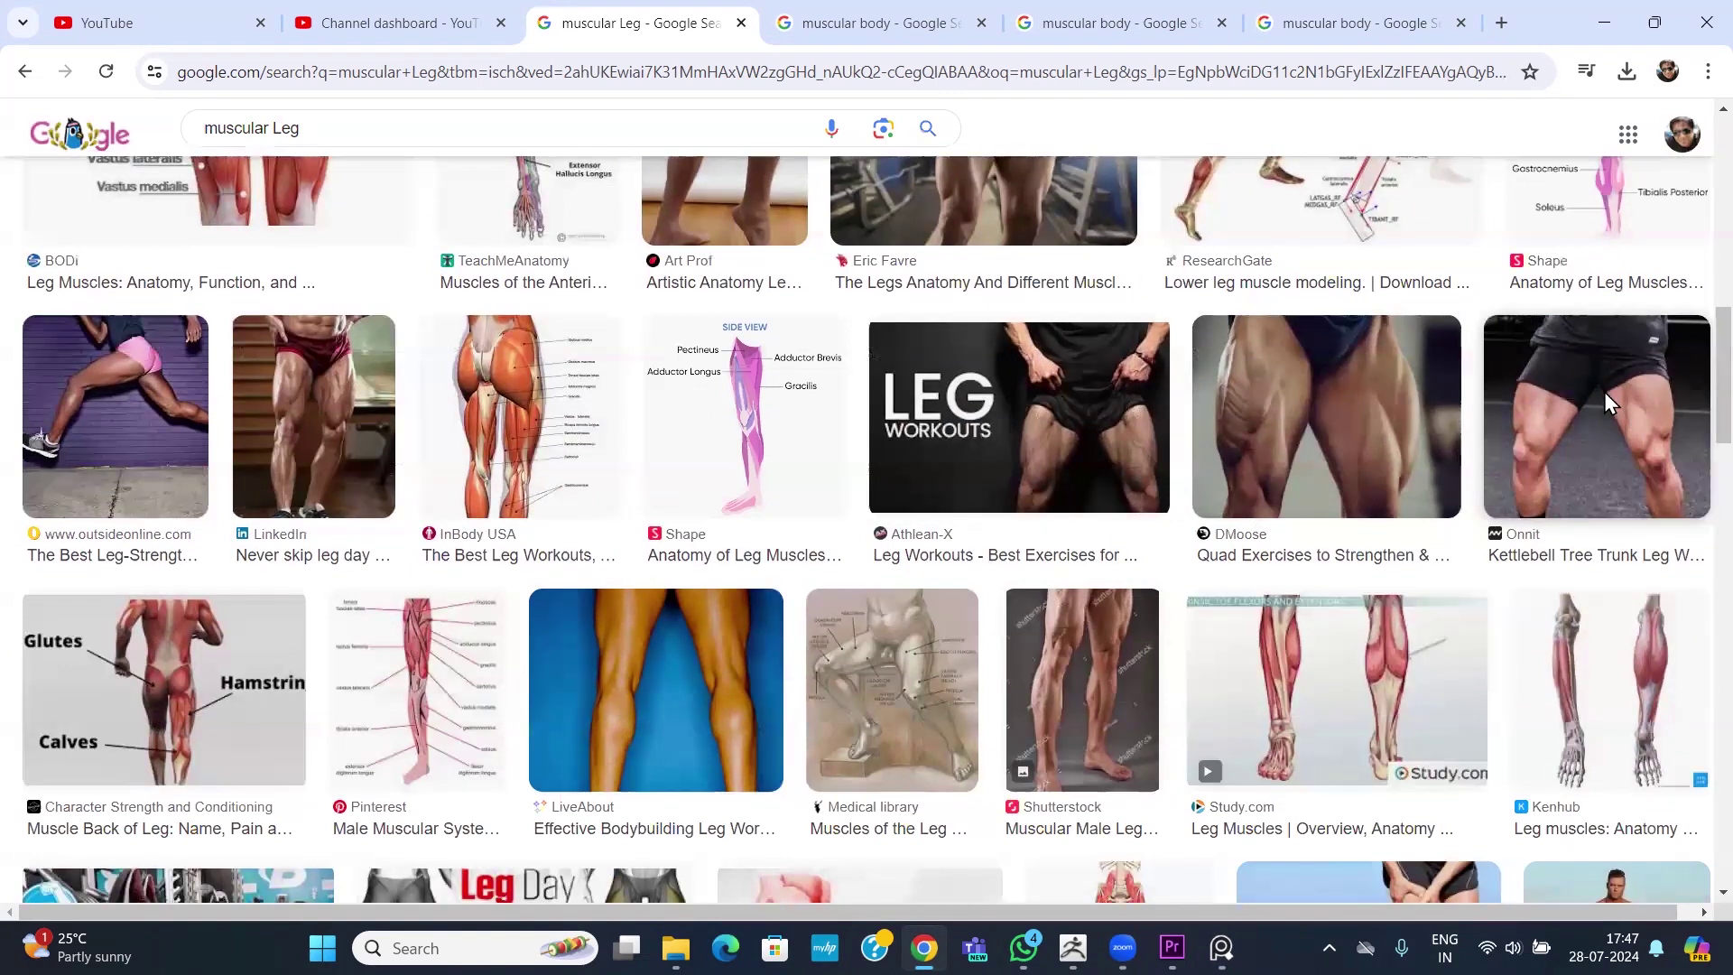
{"action": "scroll", "coordinate": [1557, 617], "scroll_direction": "up", "scroll_amount": 2}
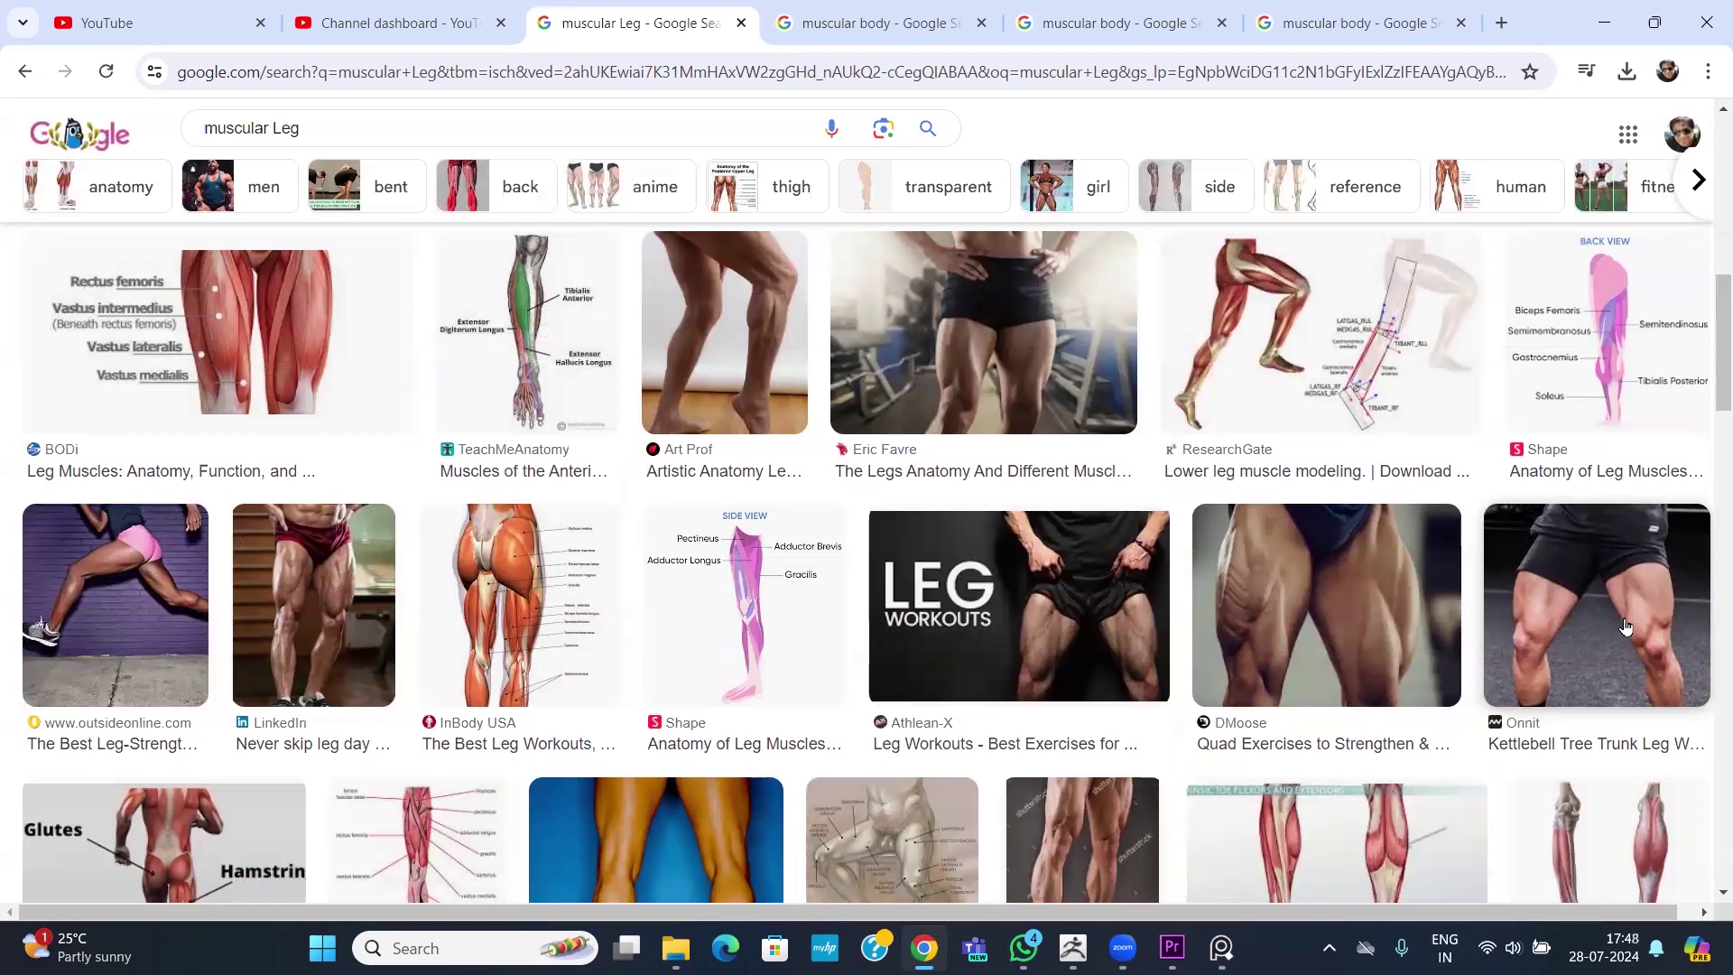
Open the Onnit photo of legs in black shorts in a new tab and switch to that tab.
{"action": "right_click", "coordinate": [1593, 566]}
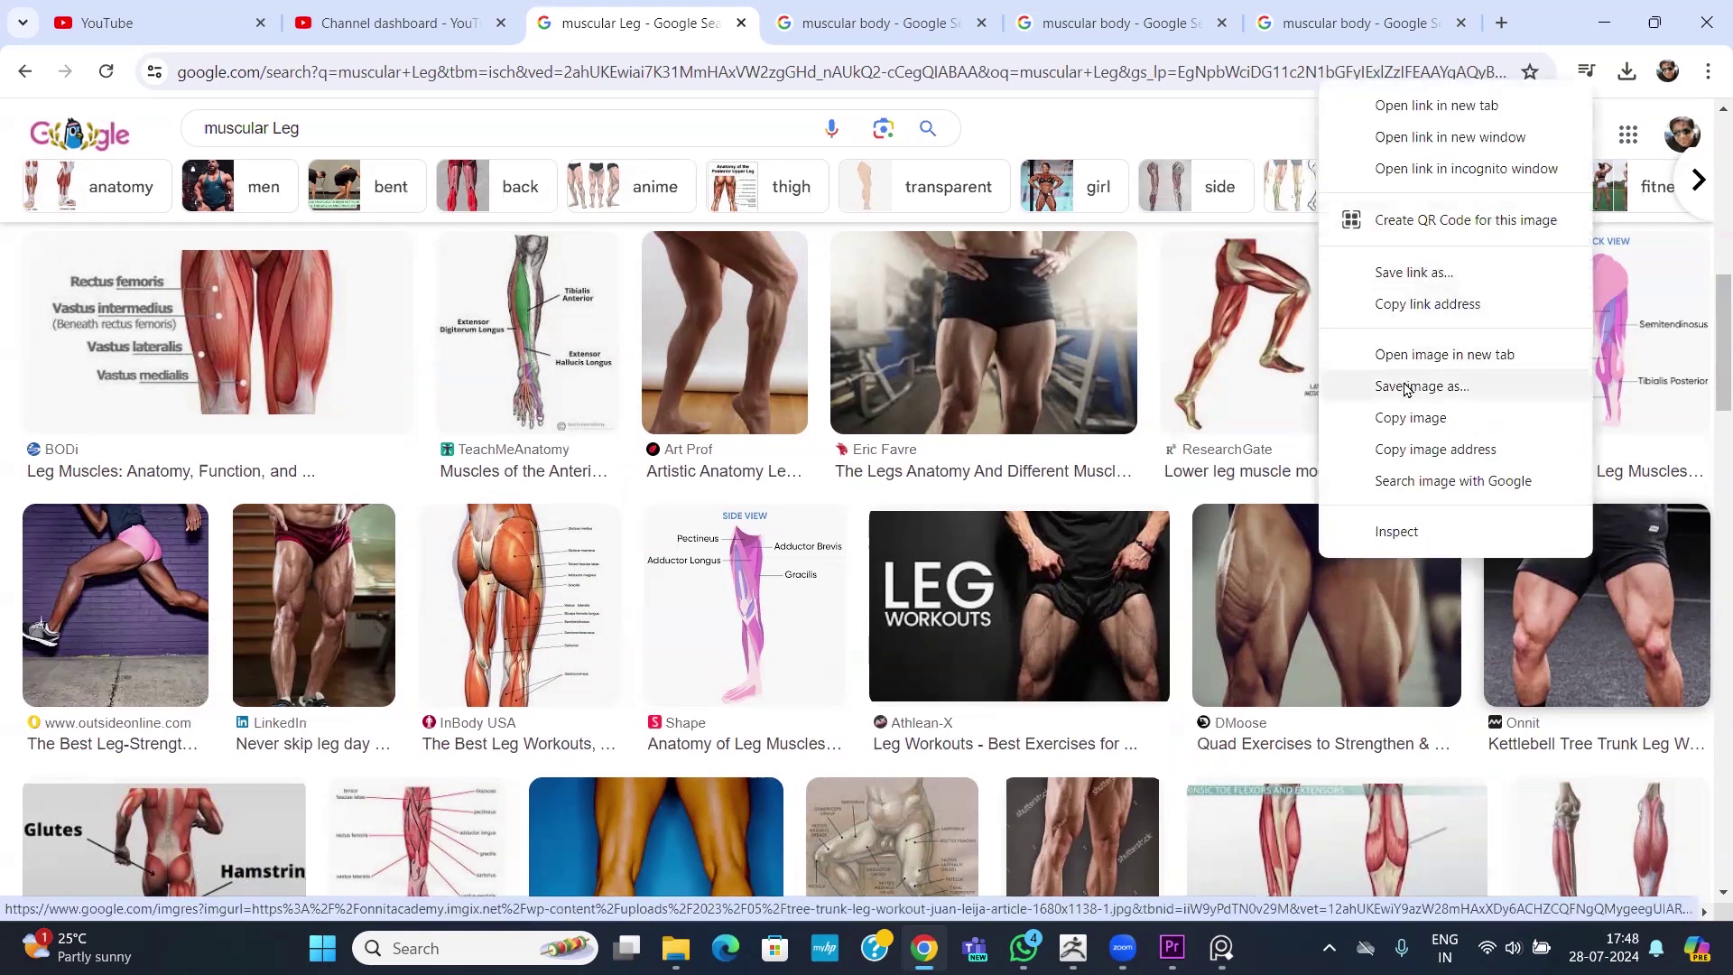
{"action": "left_click", "coordinate": [1404, 105]}
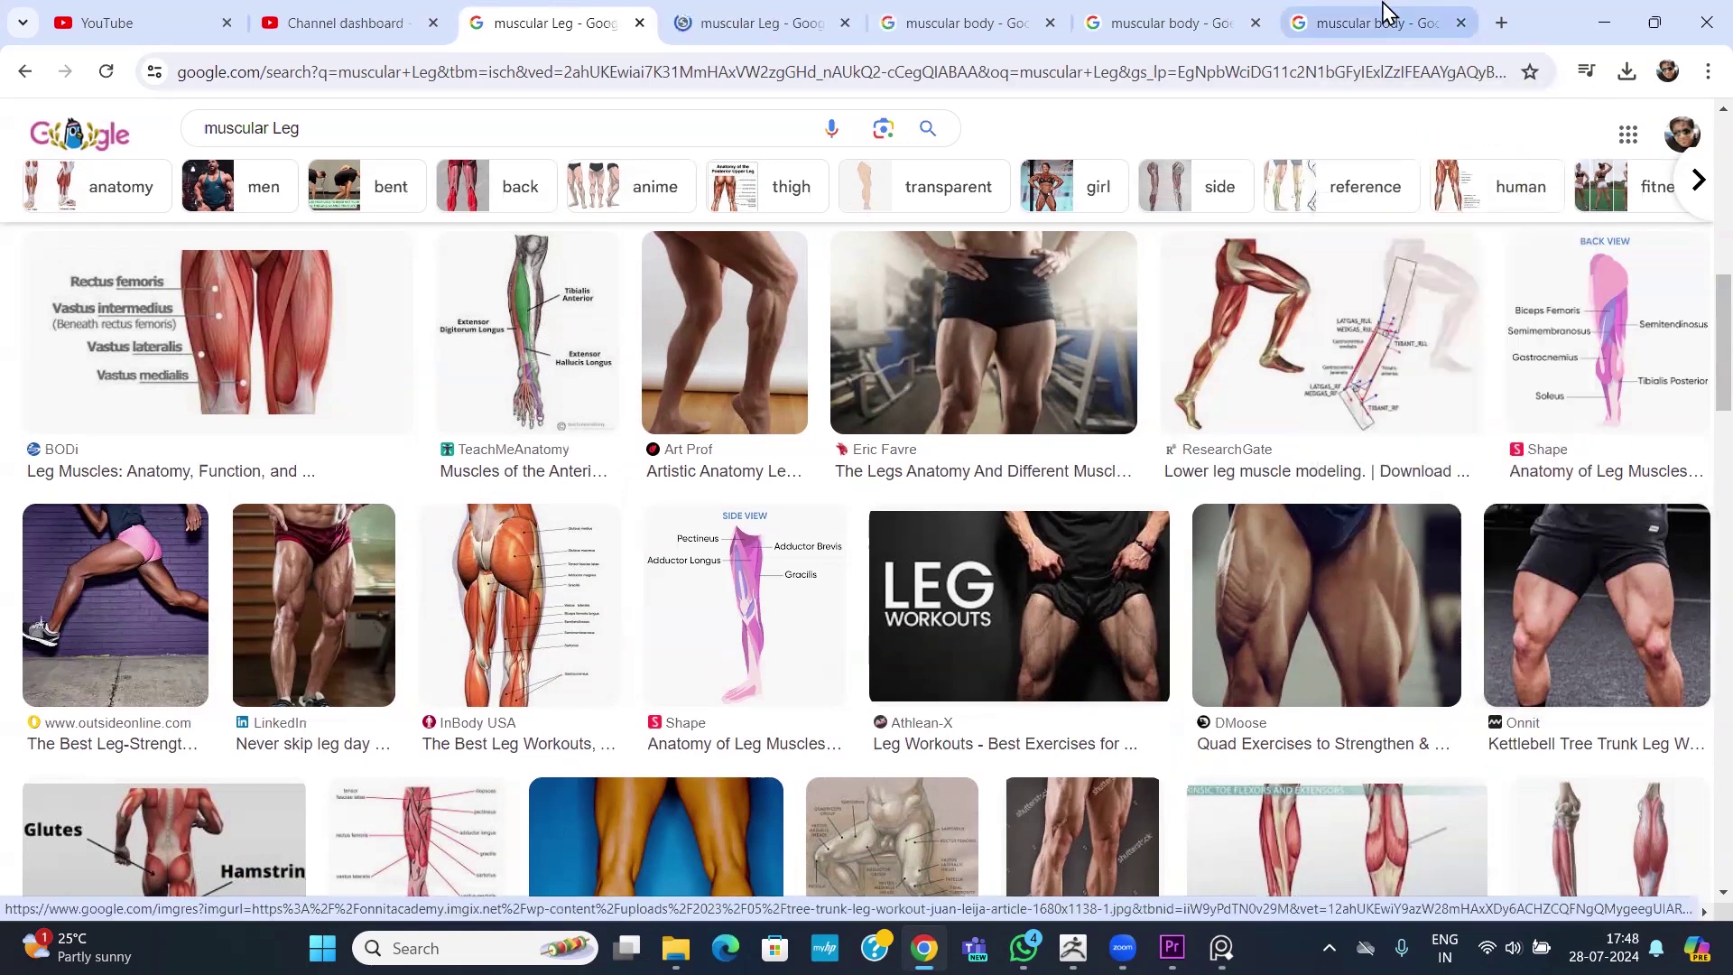
{"action": "left_click", "coordinate": [790, 24]}
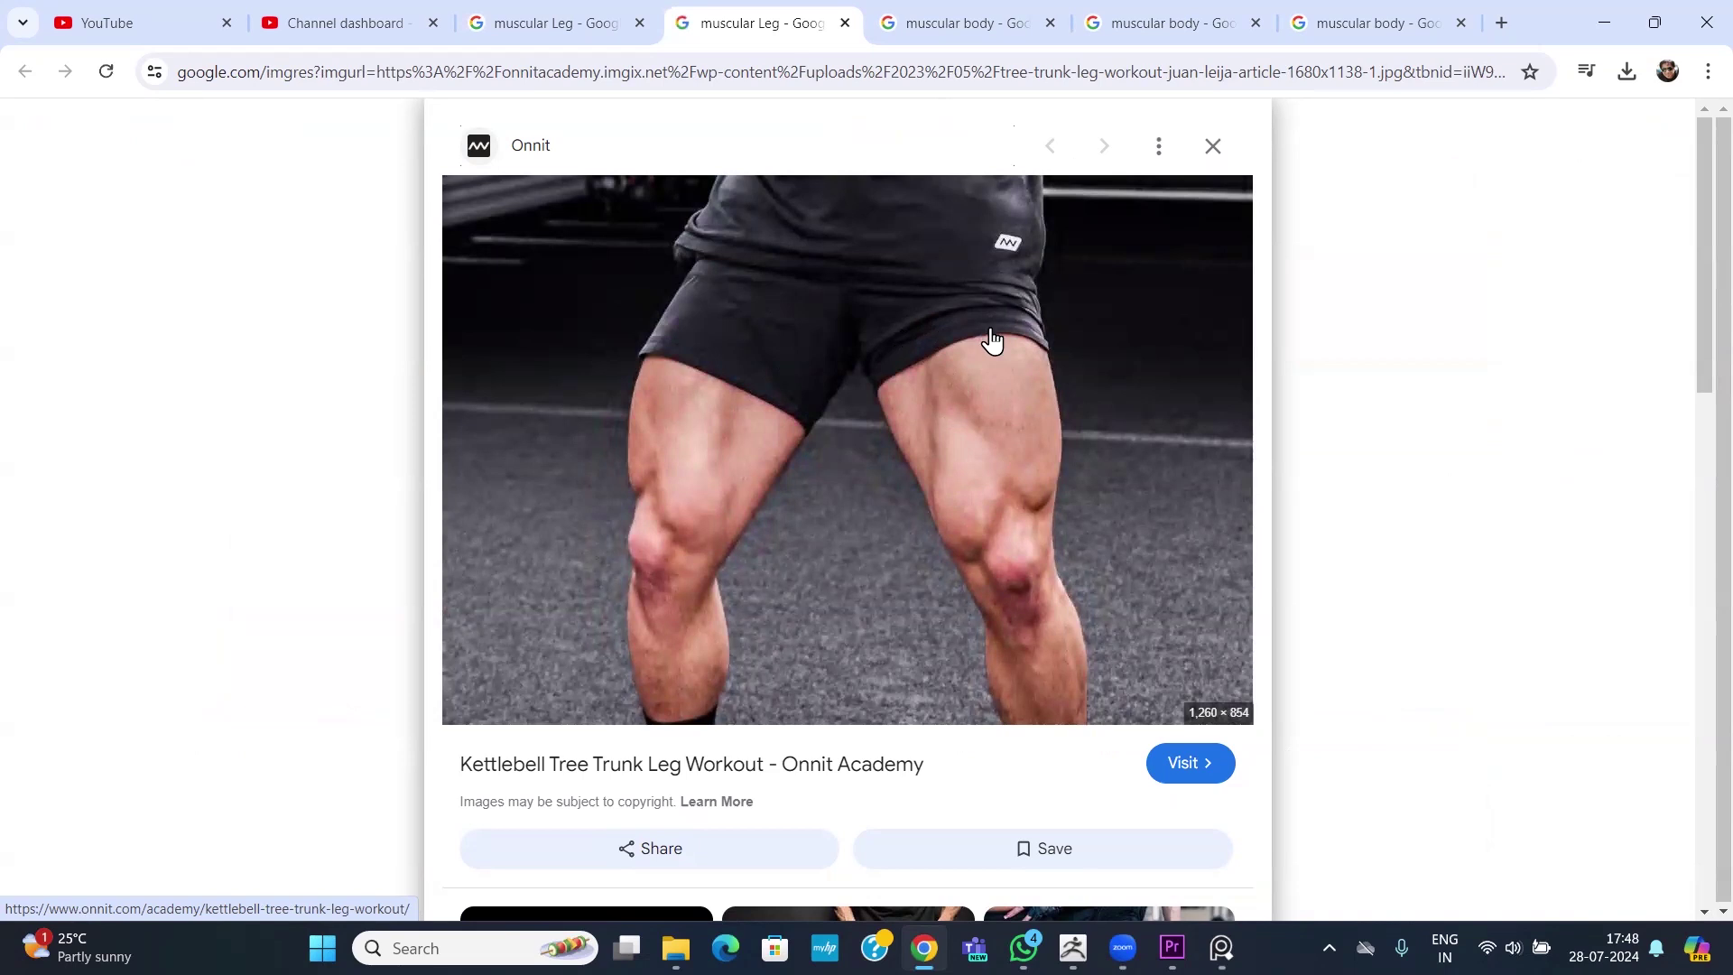
Close two muscular body image tabs, including the Adobe Stock photo, and keep The Indian Wire torso photo open.
{"action": "left_click", "coordinate": [1142, 22]}
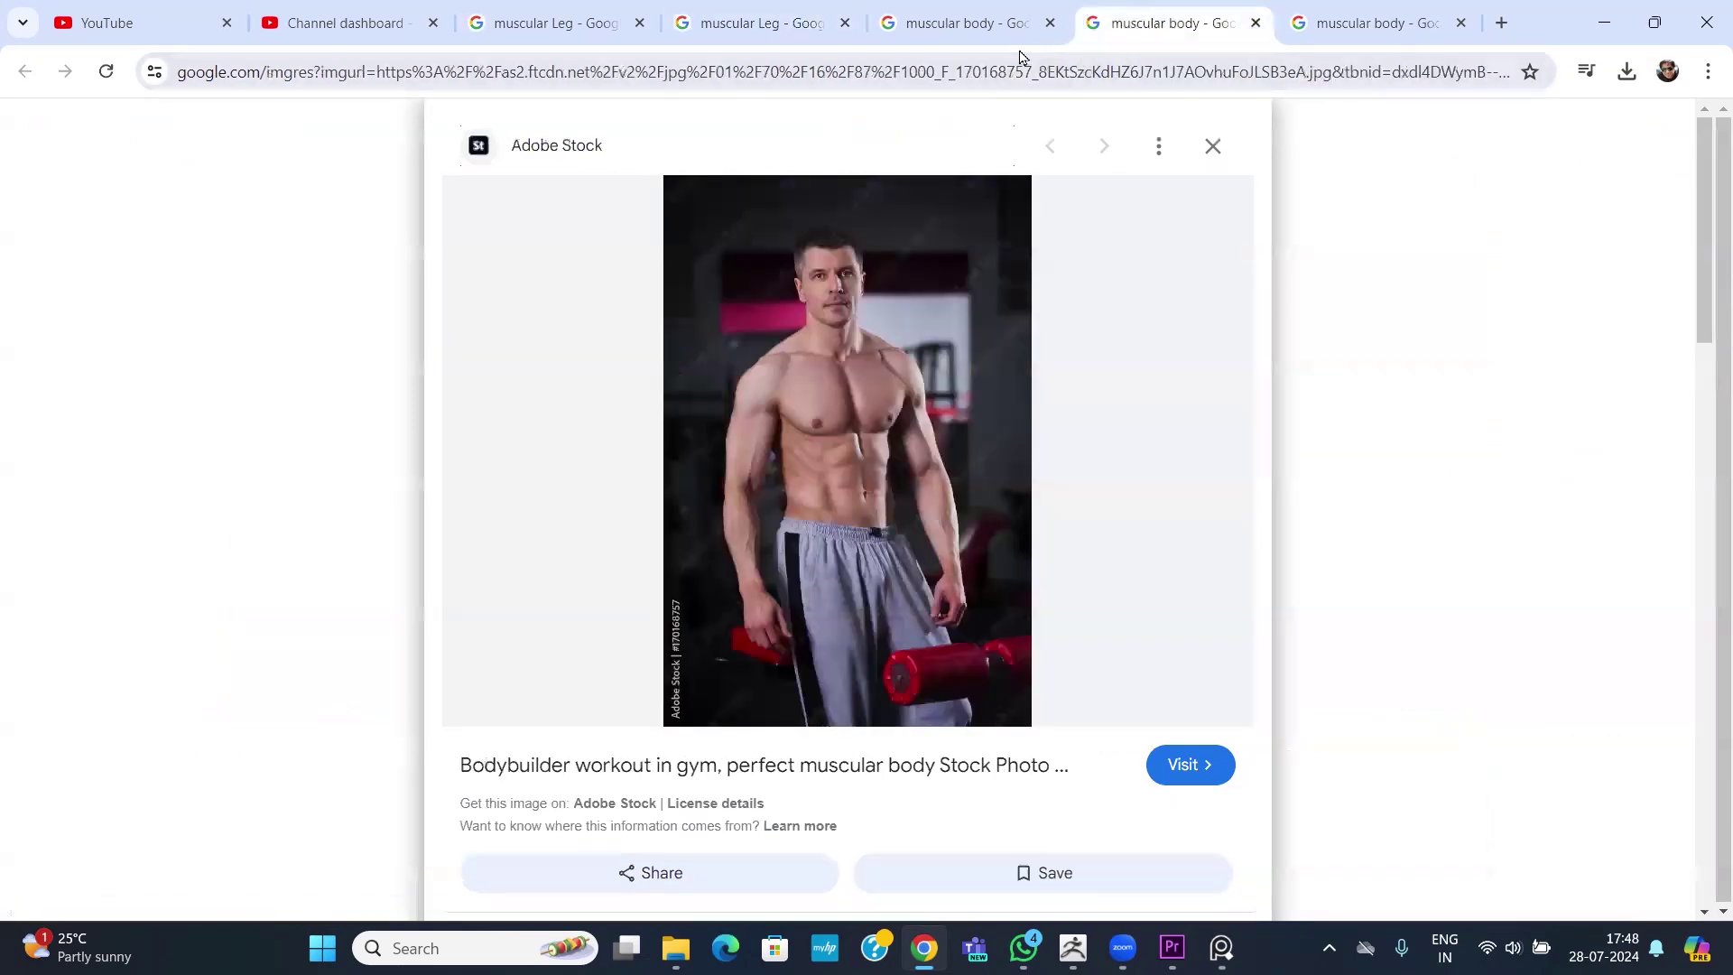
{"action": "left_click", "coordinate": [1256, 23]}
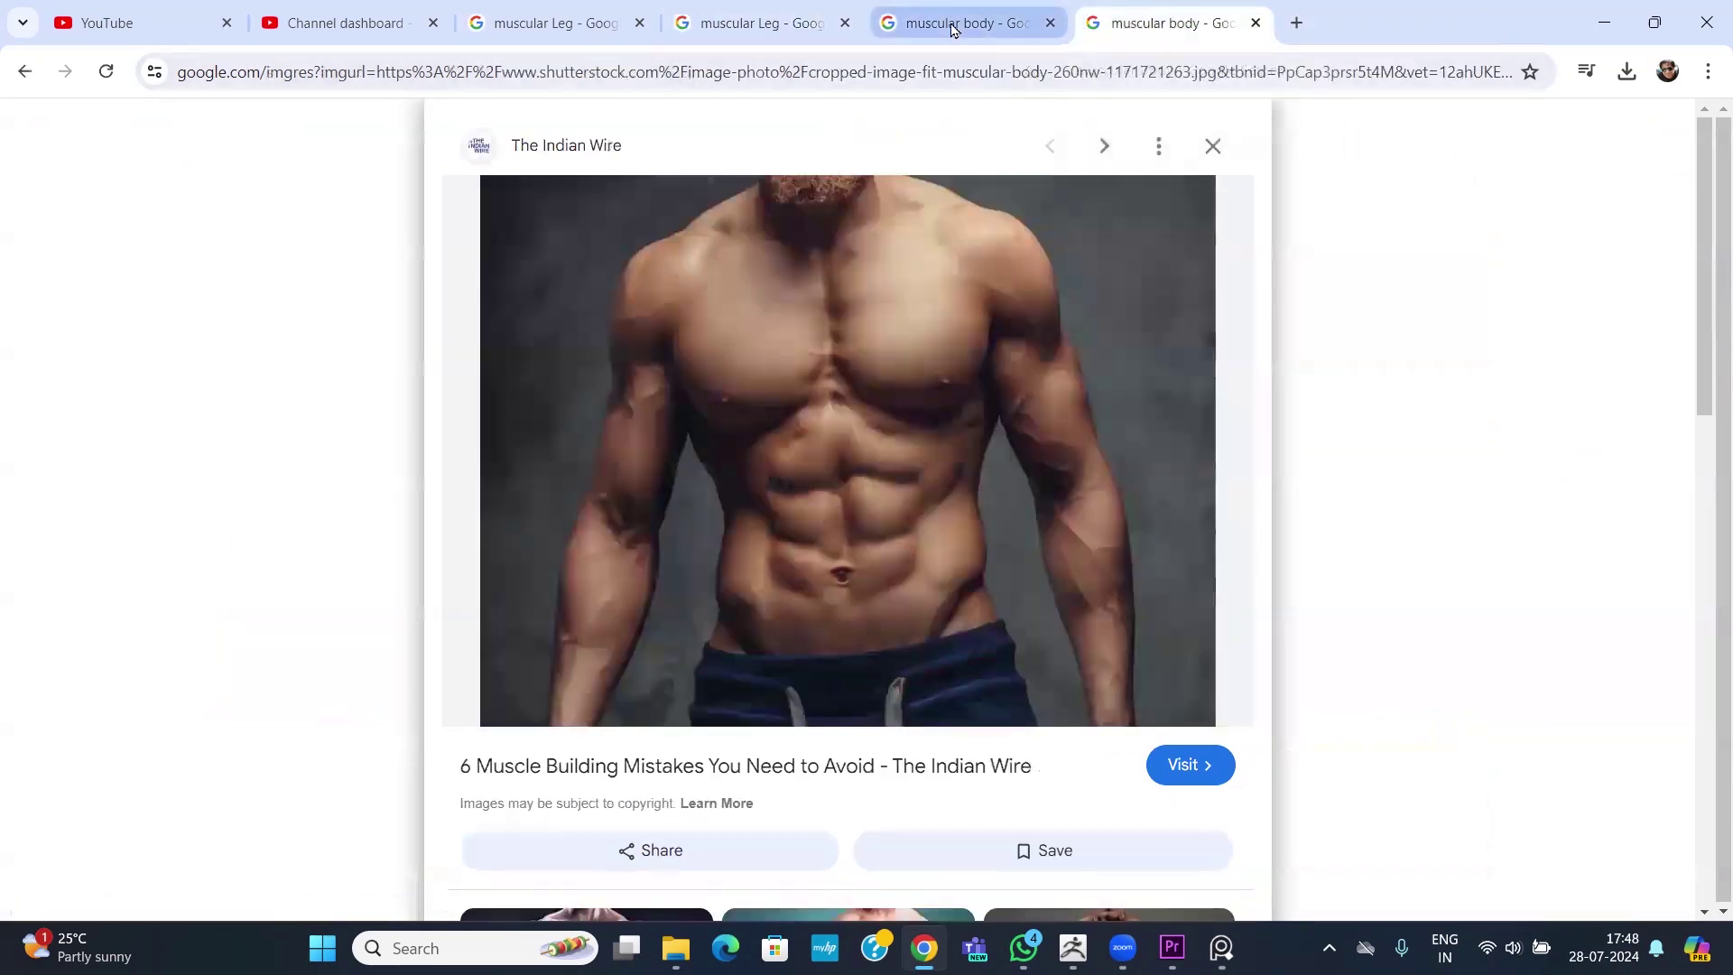
{"action": "left_click", "coordinate": [955, 27]}
{"action": "left_click", "coordinate": [1050, 23]}
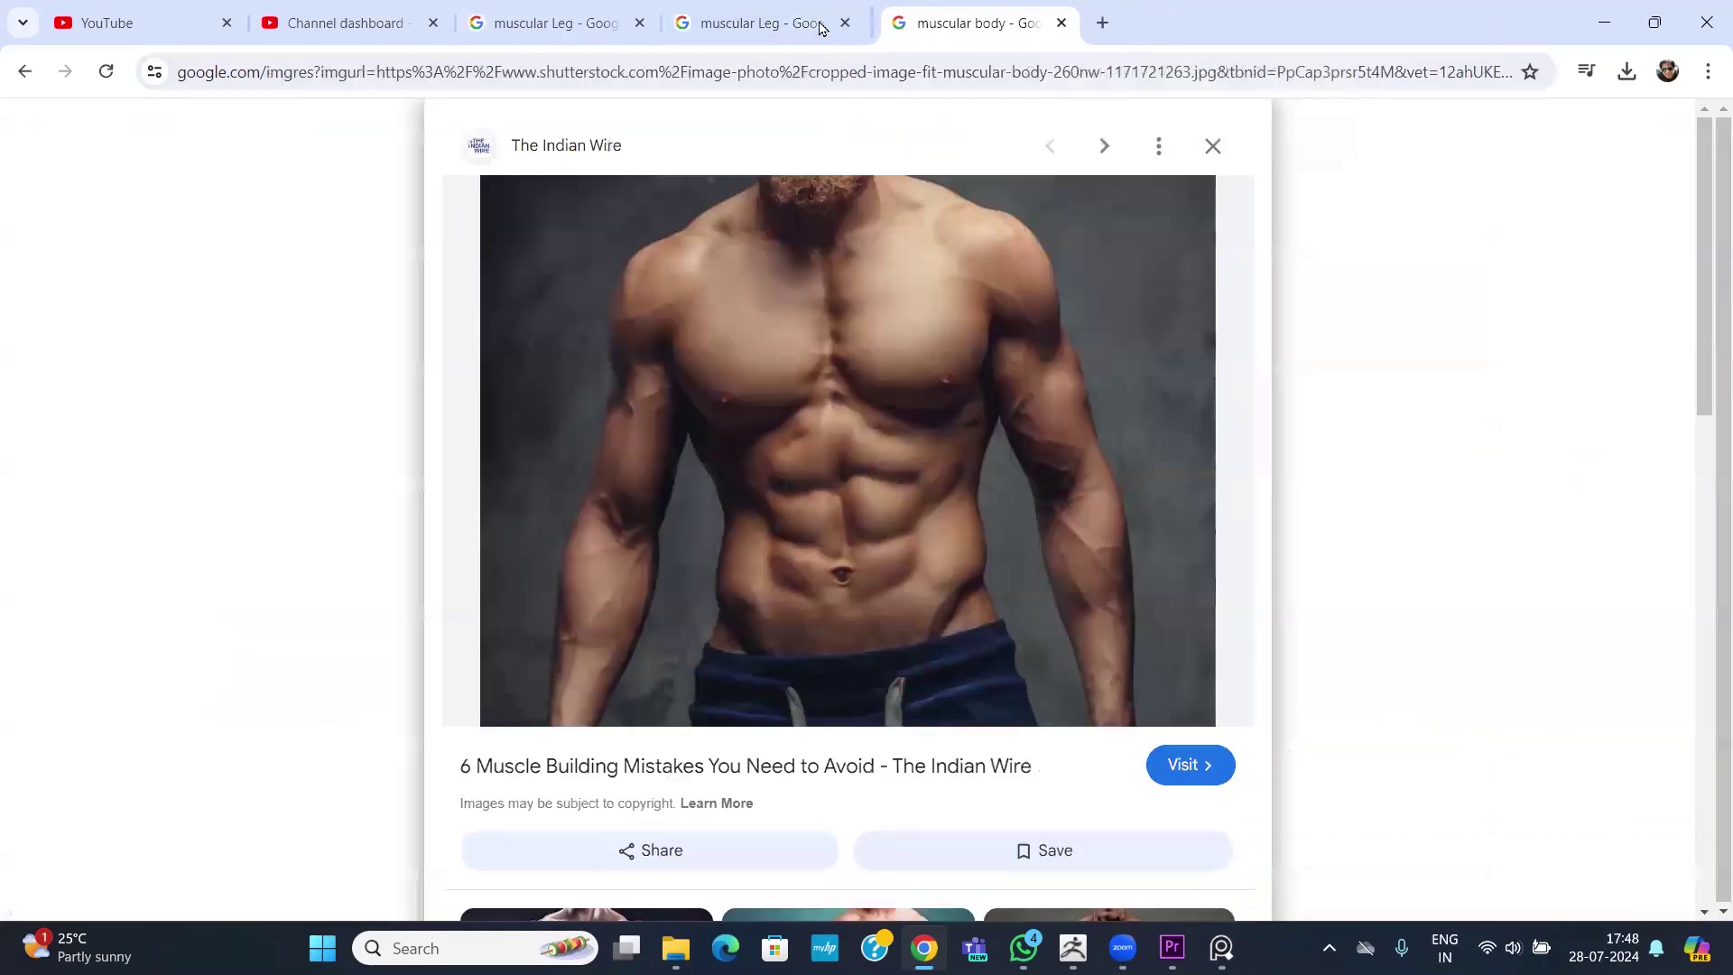
Save the Onnit photo of legs in black shorts to the Downloads folder as a JPEG image.
{"action": "left_click", "coordinate": [806, 27]}
{"action": "left_click", "coordinate": [572, 27]}
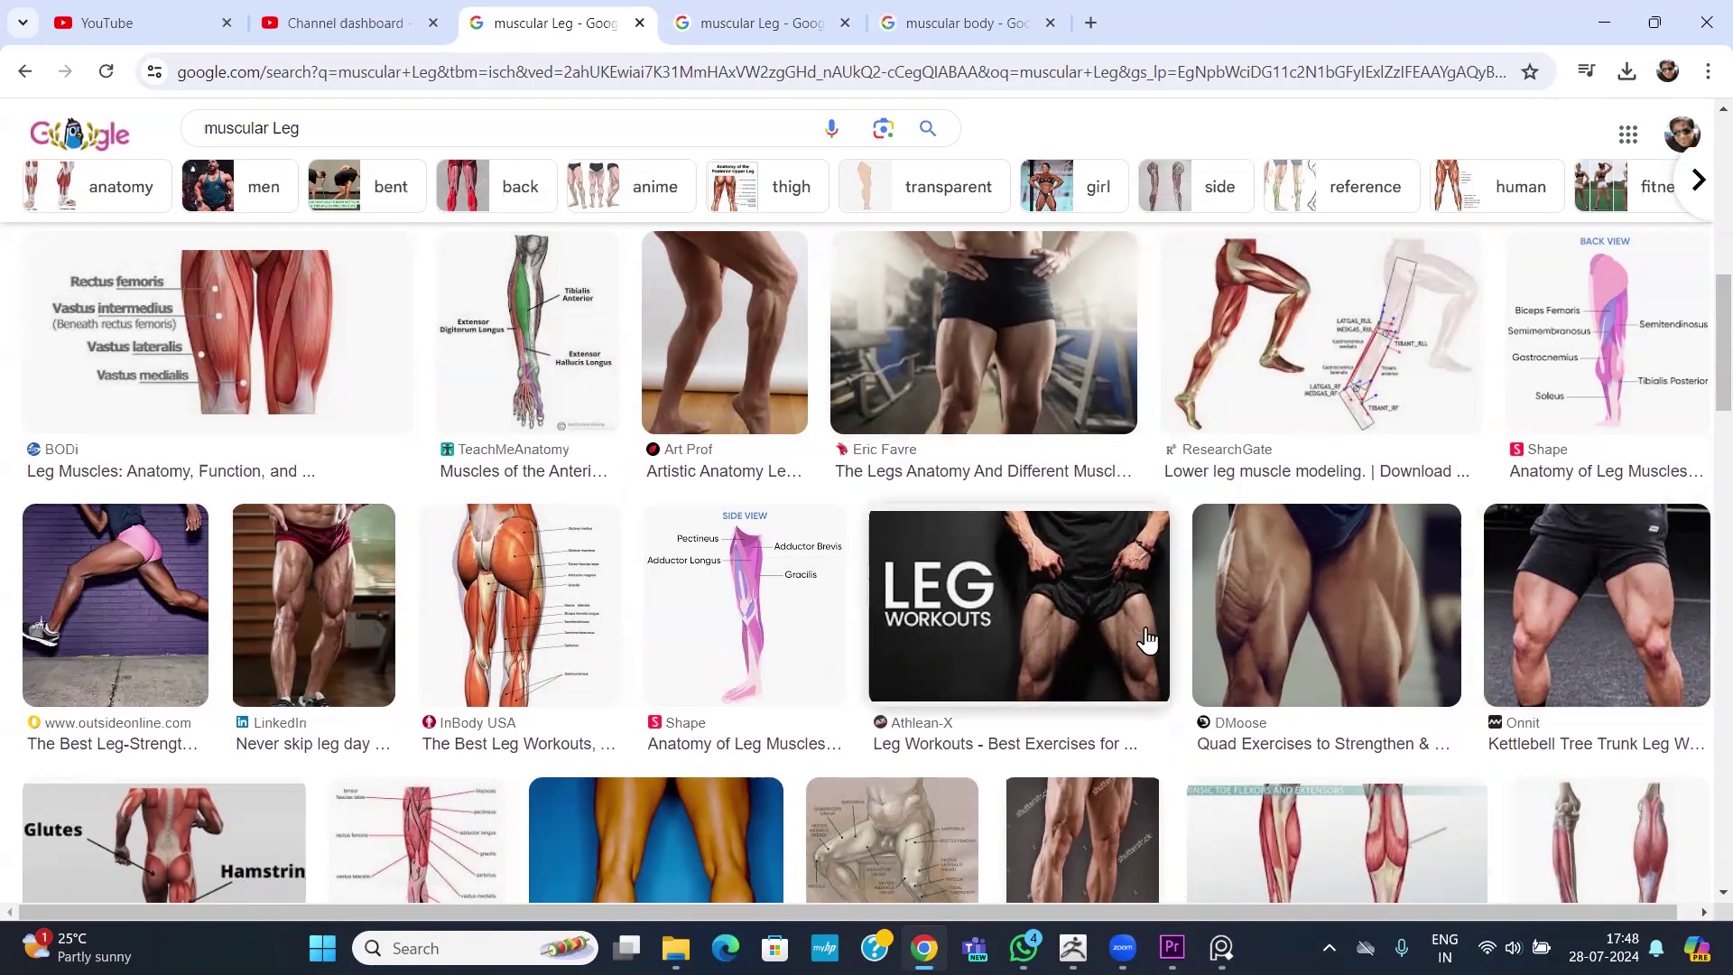
{"action": "scroll", "coordinate": [1278, 627], "scroll_direction": "down", "scroll_amount": 4}
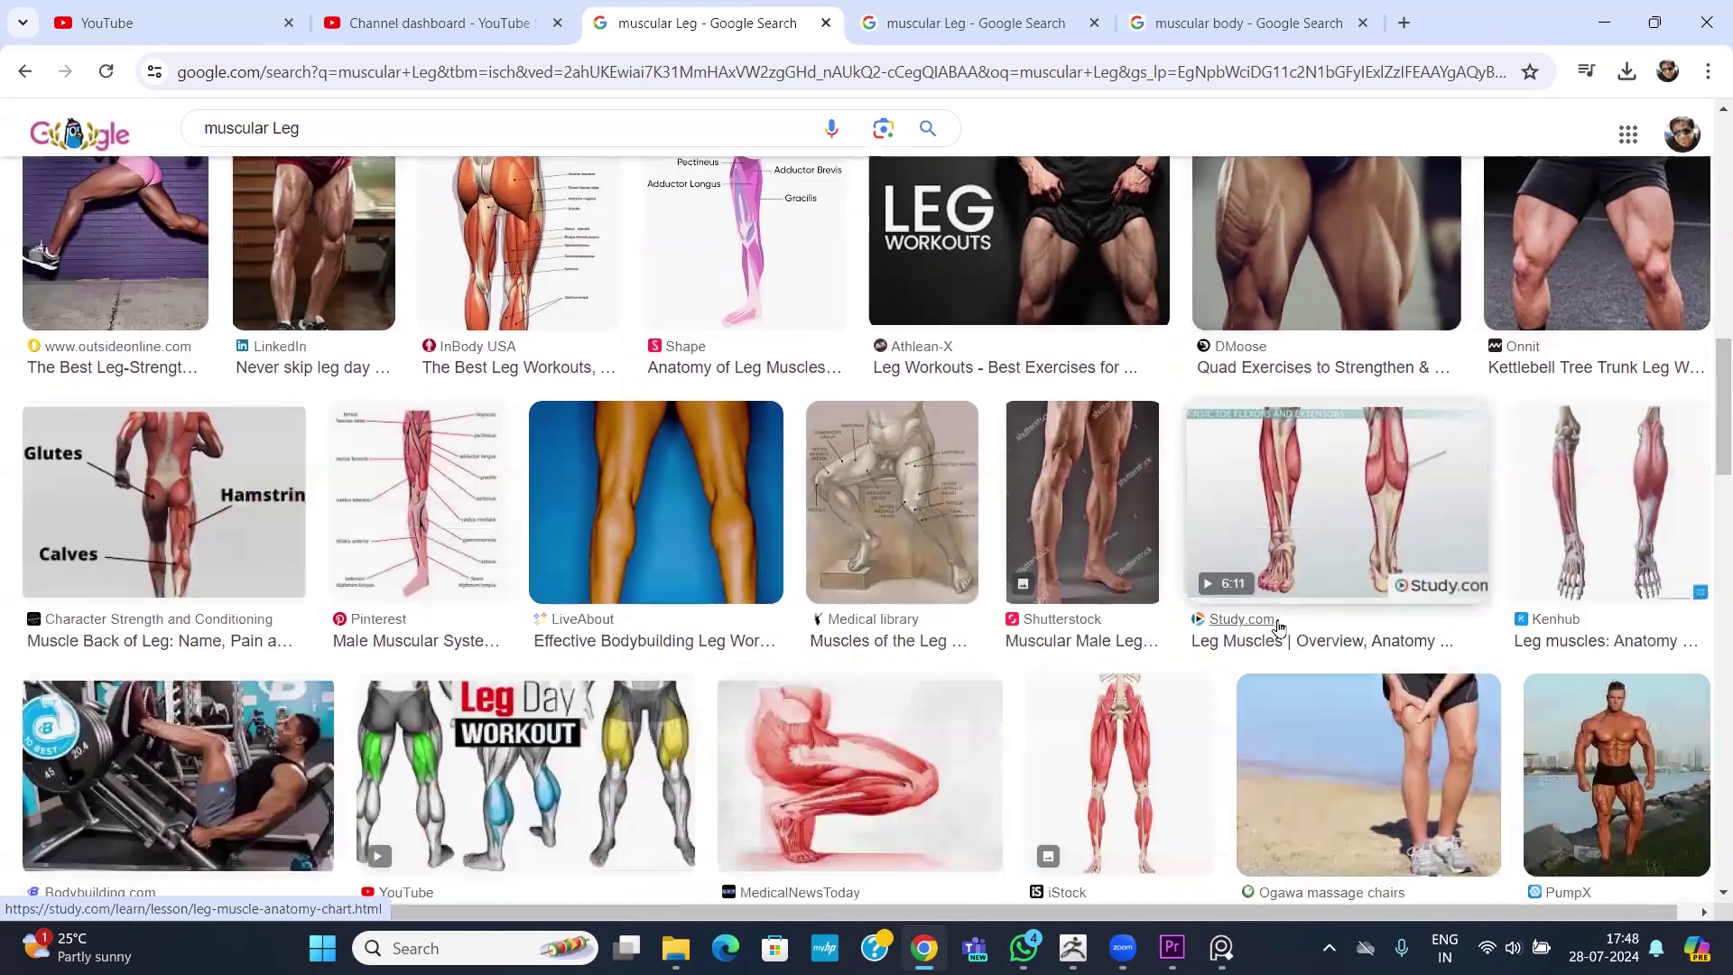
{"action": "scroll", "coordinate": [1278, 627], "scroll_direction": "up", "scroll_amount": 2}
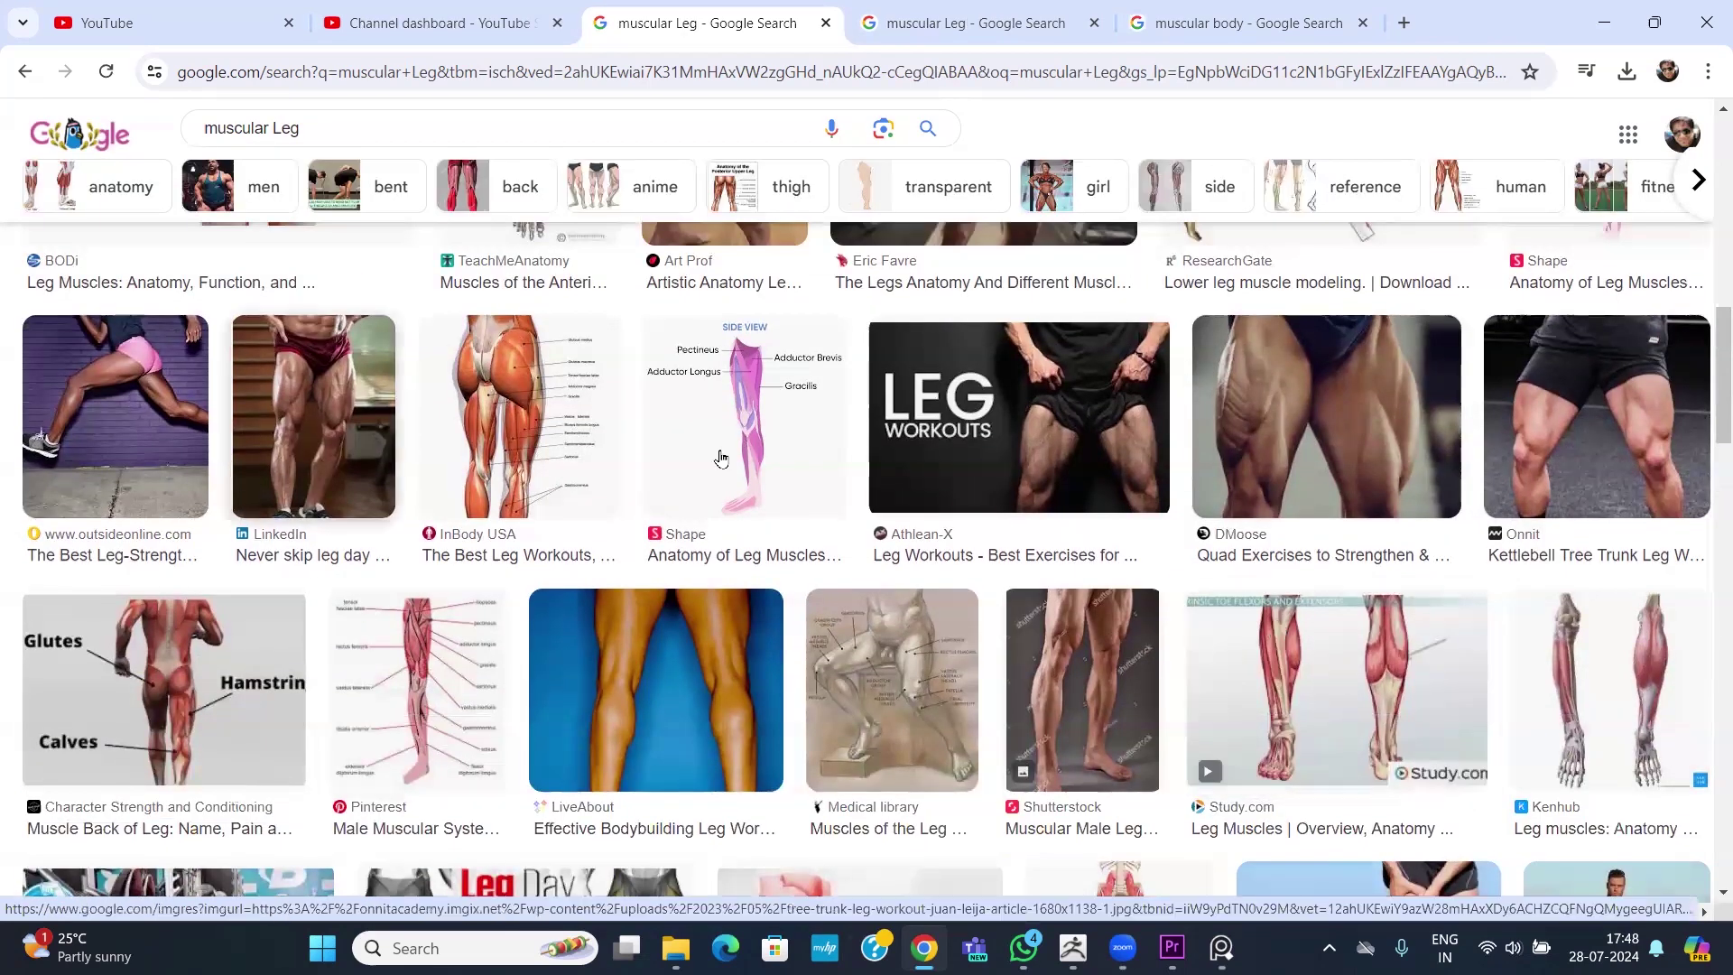
{"action": "left_click", "coordinate": [1279, 38]}
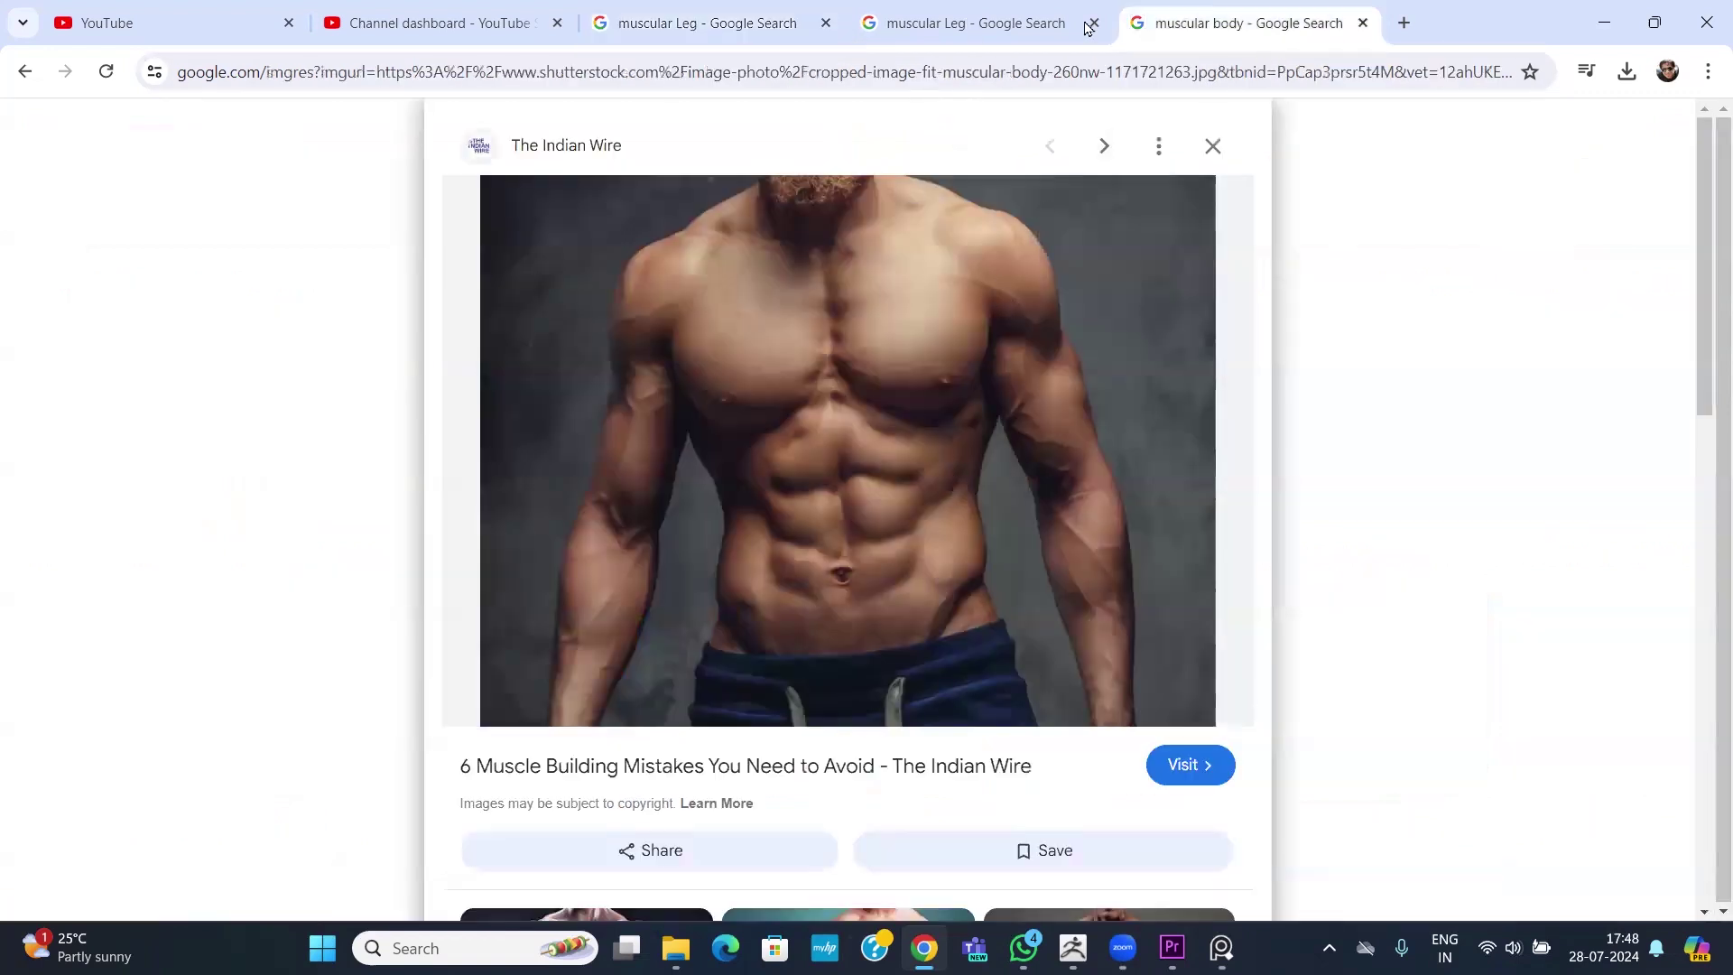
{"action": "left_click", "coordinate": [957, 23]}
{"action": "right_click", "coordinate": [927, 341]}
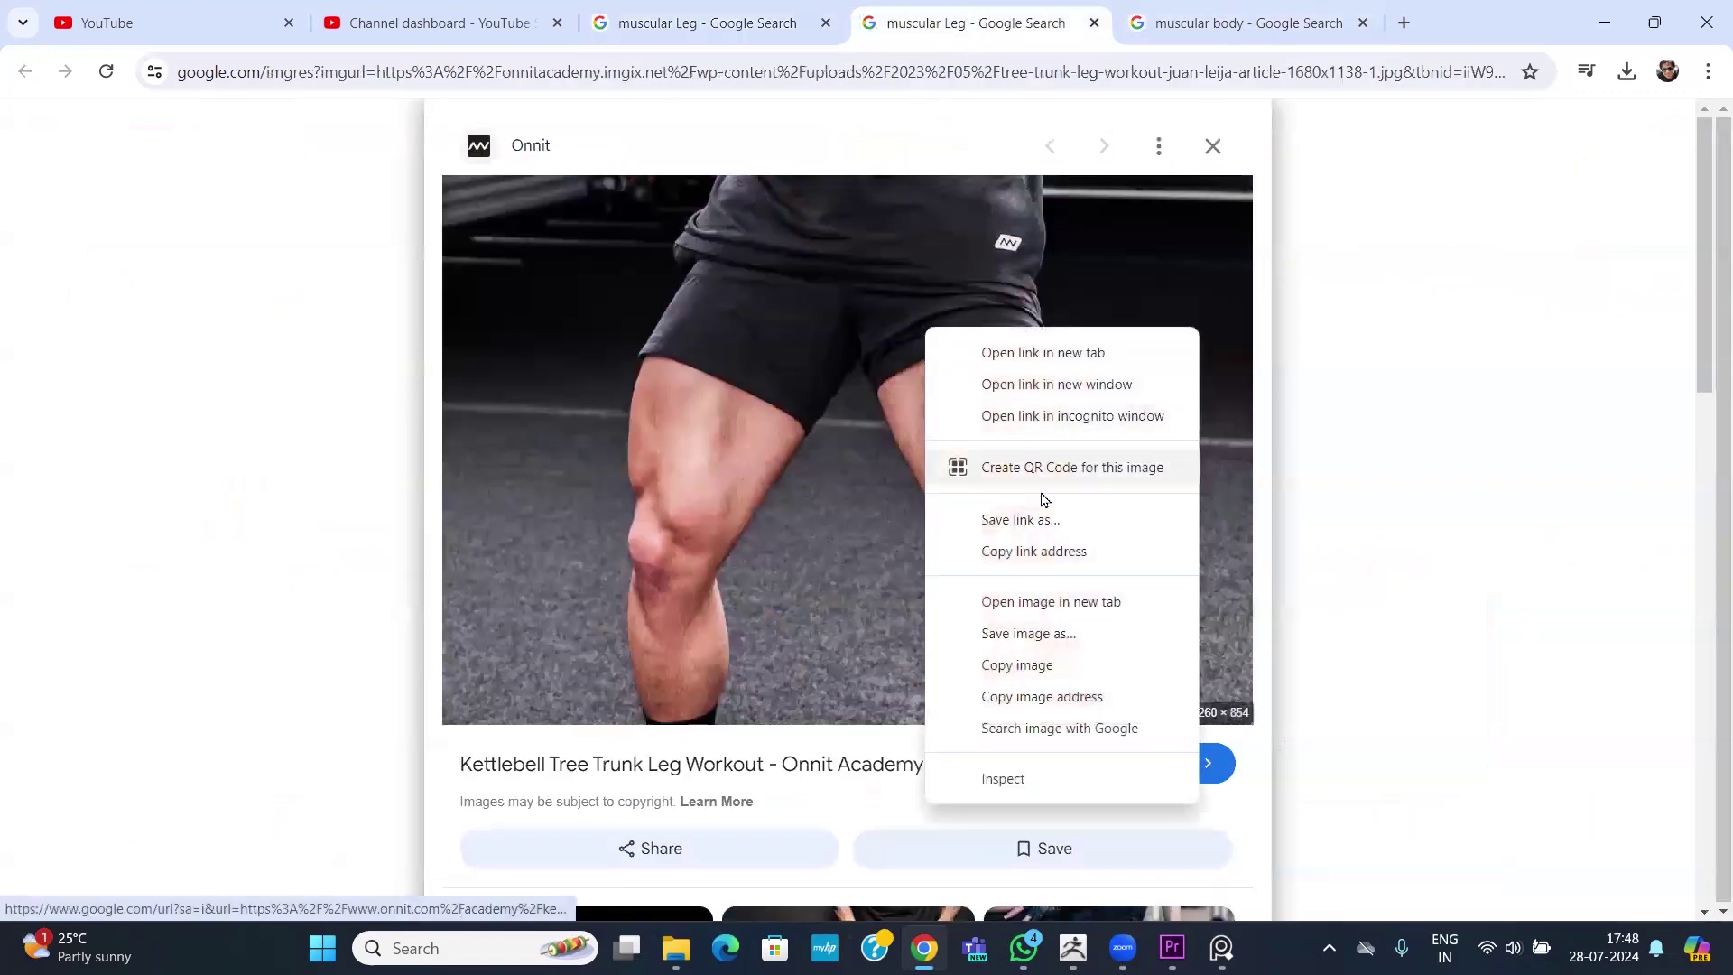
{"action": "left_click", "coordinate": [1045, 631]}
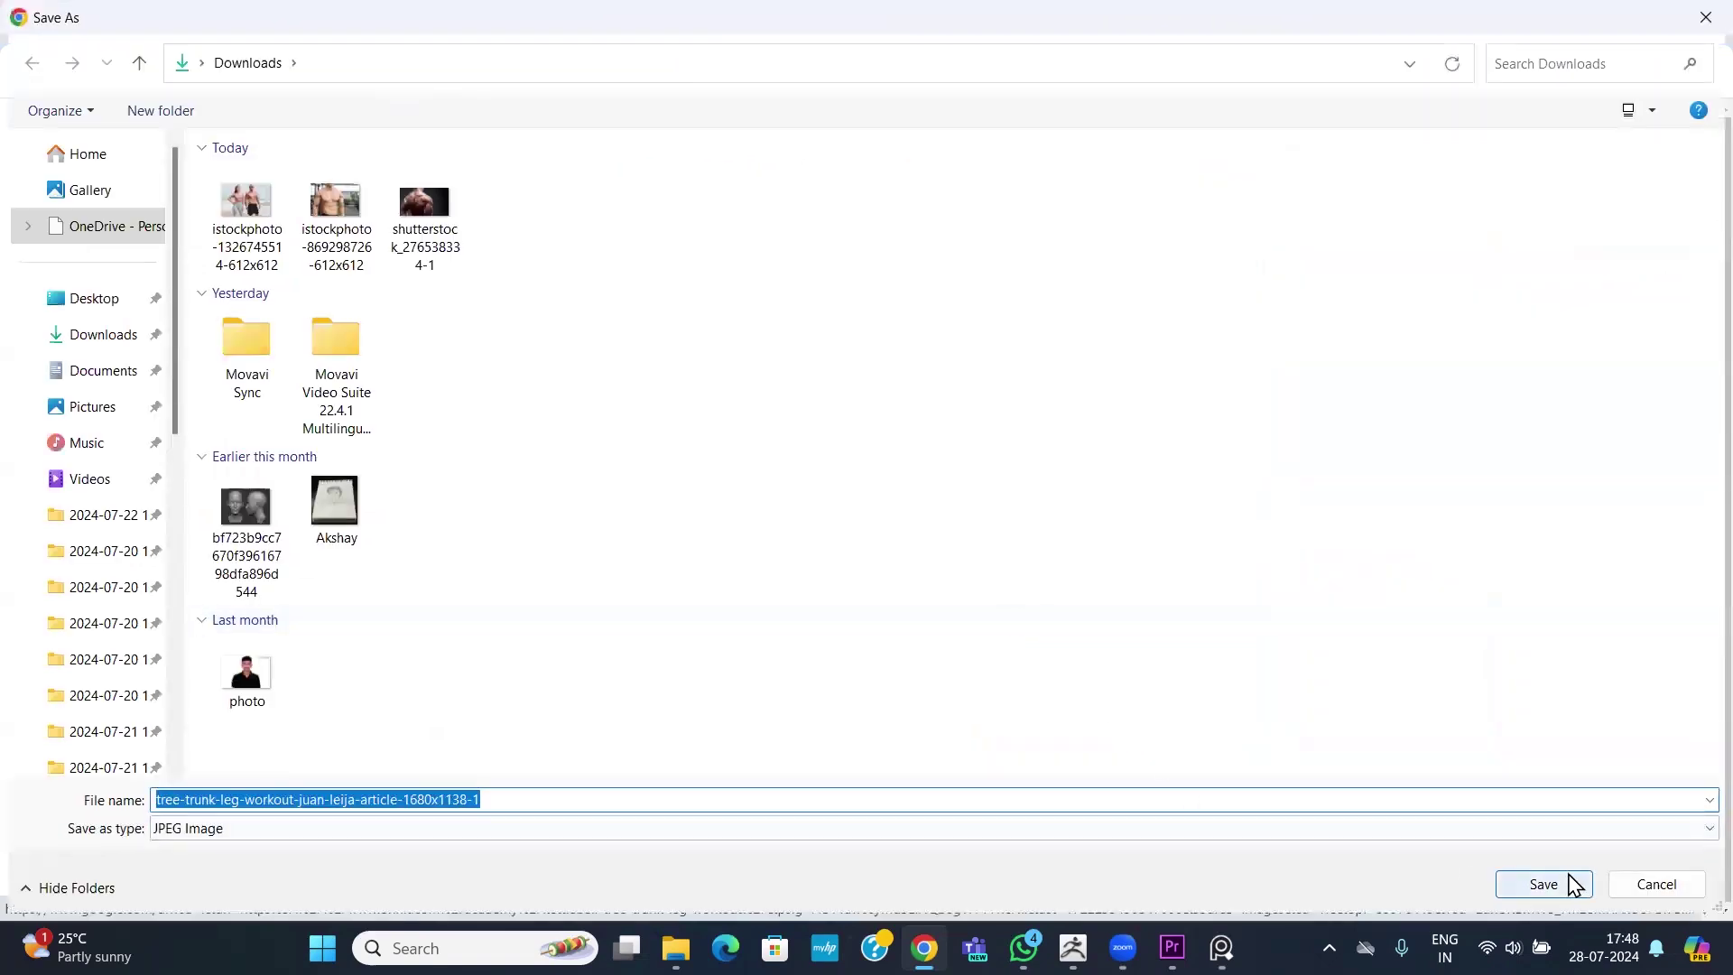
{"action": "left_click", "coordinate": [1563, 889]}
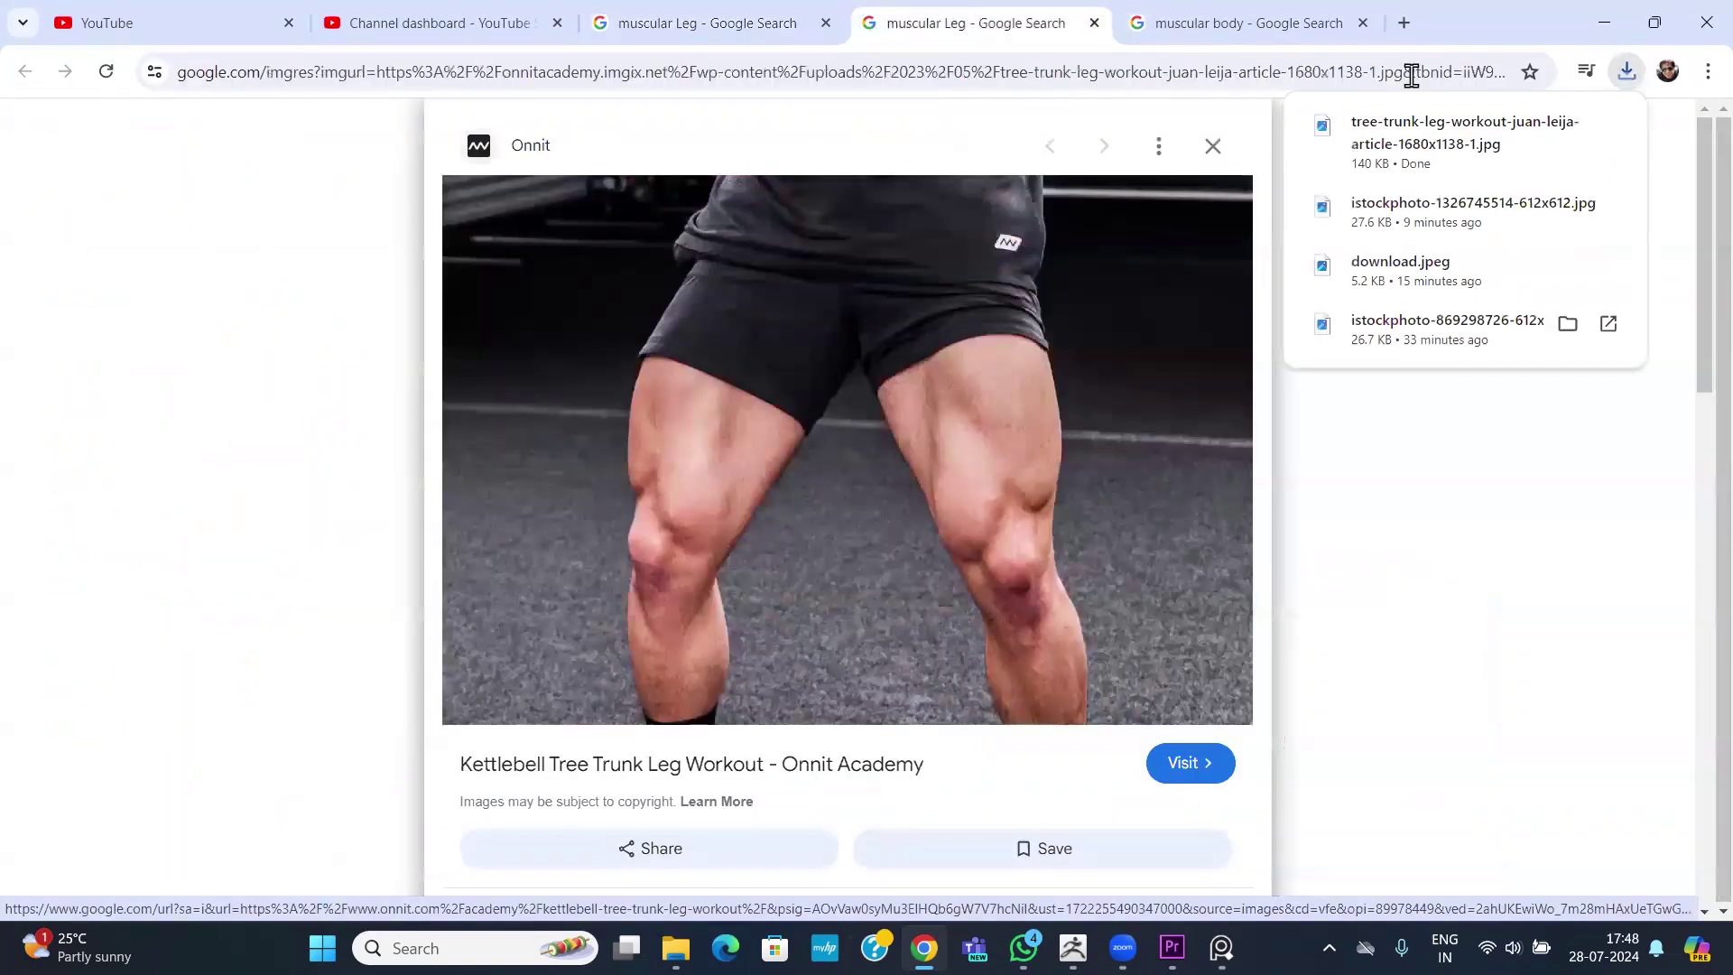
Add the downloaded leg photo to the floating reference board and minimize the file explorer and browser windows.
{"action": "left_click", "coordinate": [1221, 948]}
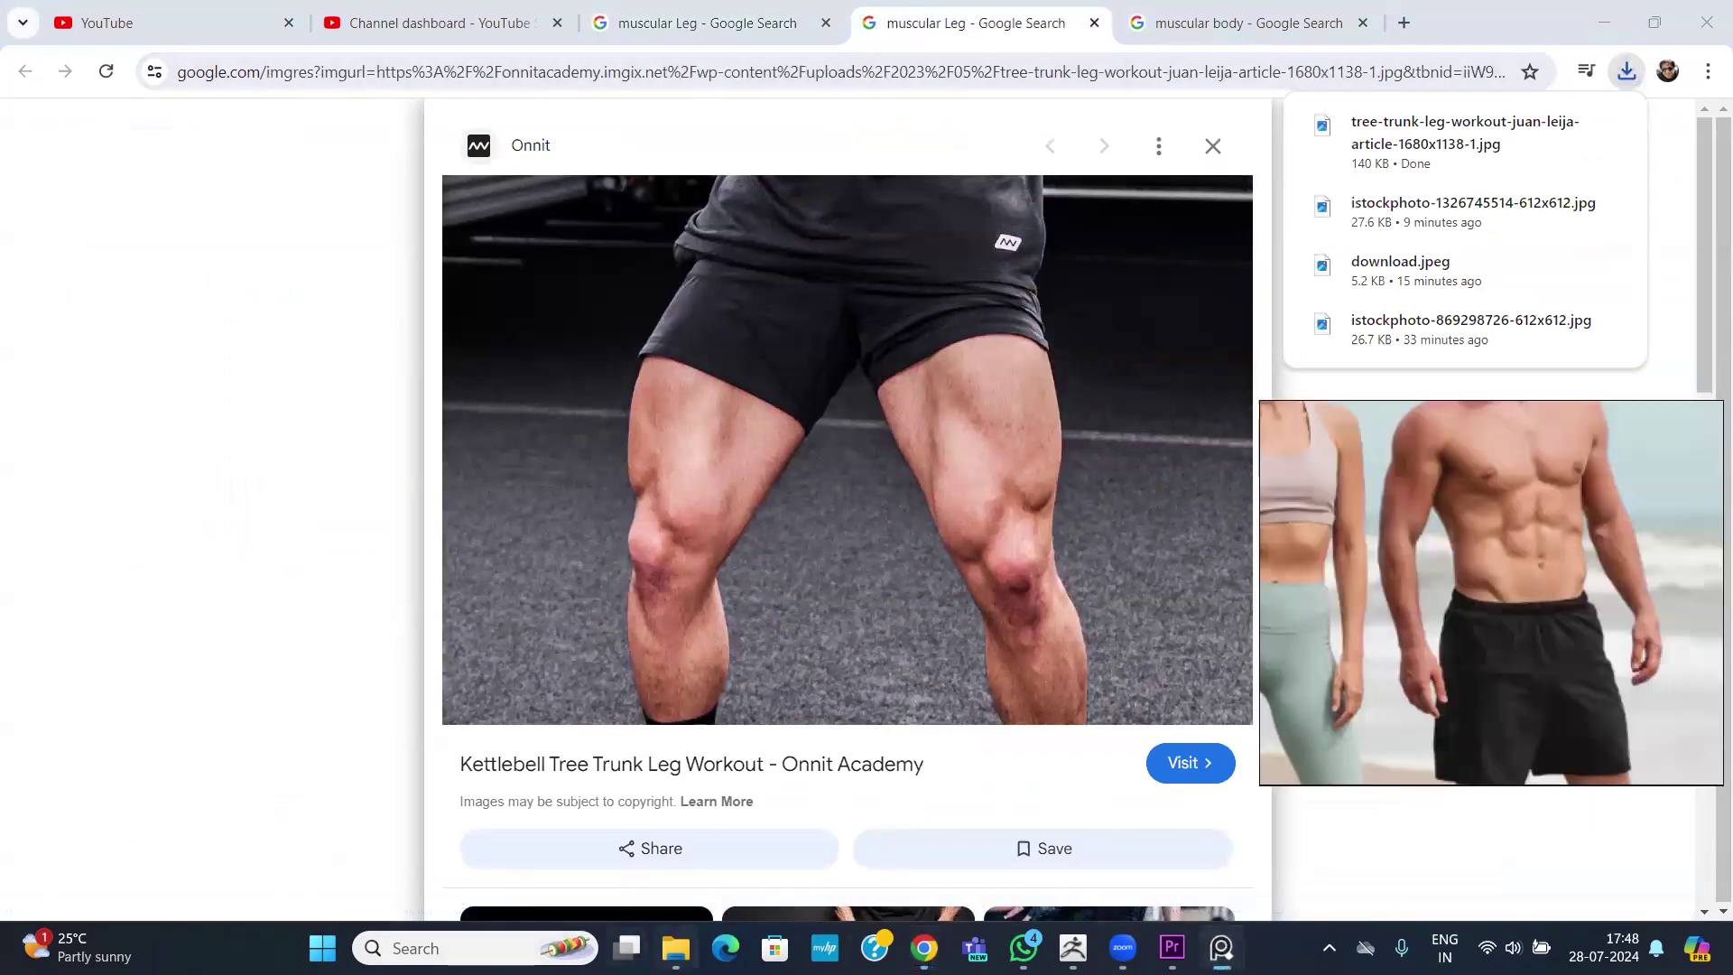
{"action": "left_click", "coordinate": [675, 948]}
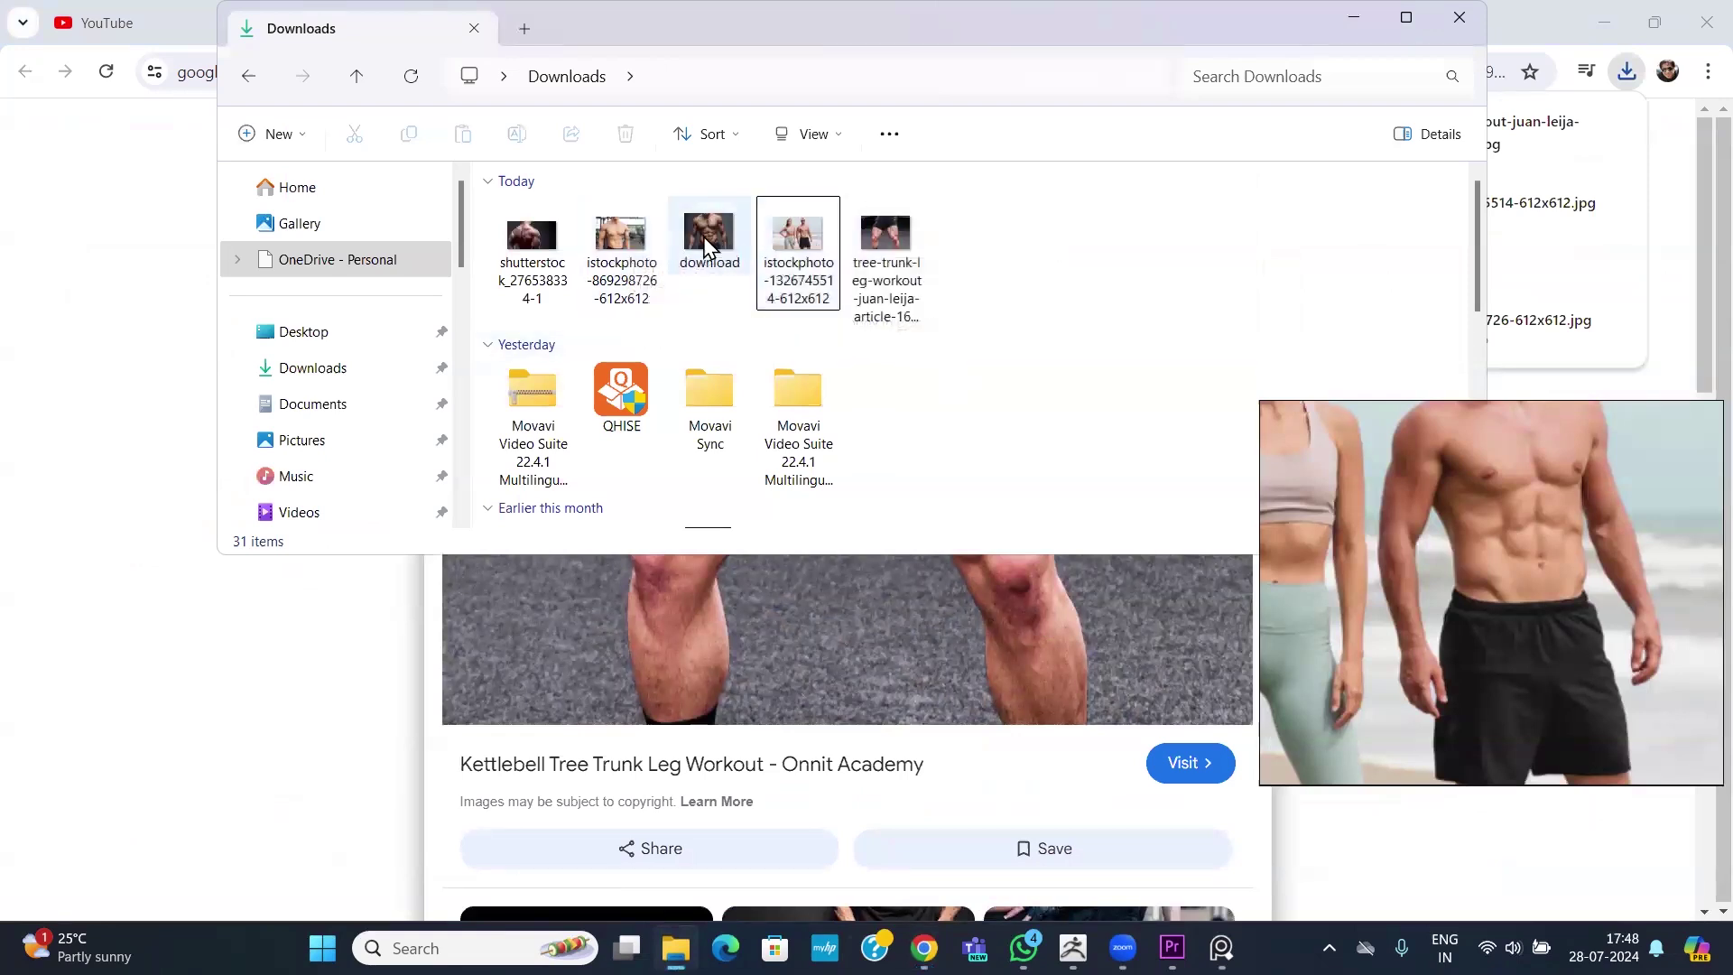
{"action": "left_click_drag", "start_coordinate": [887, 226], "coordinate": [1445, 602]}
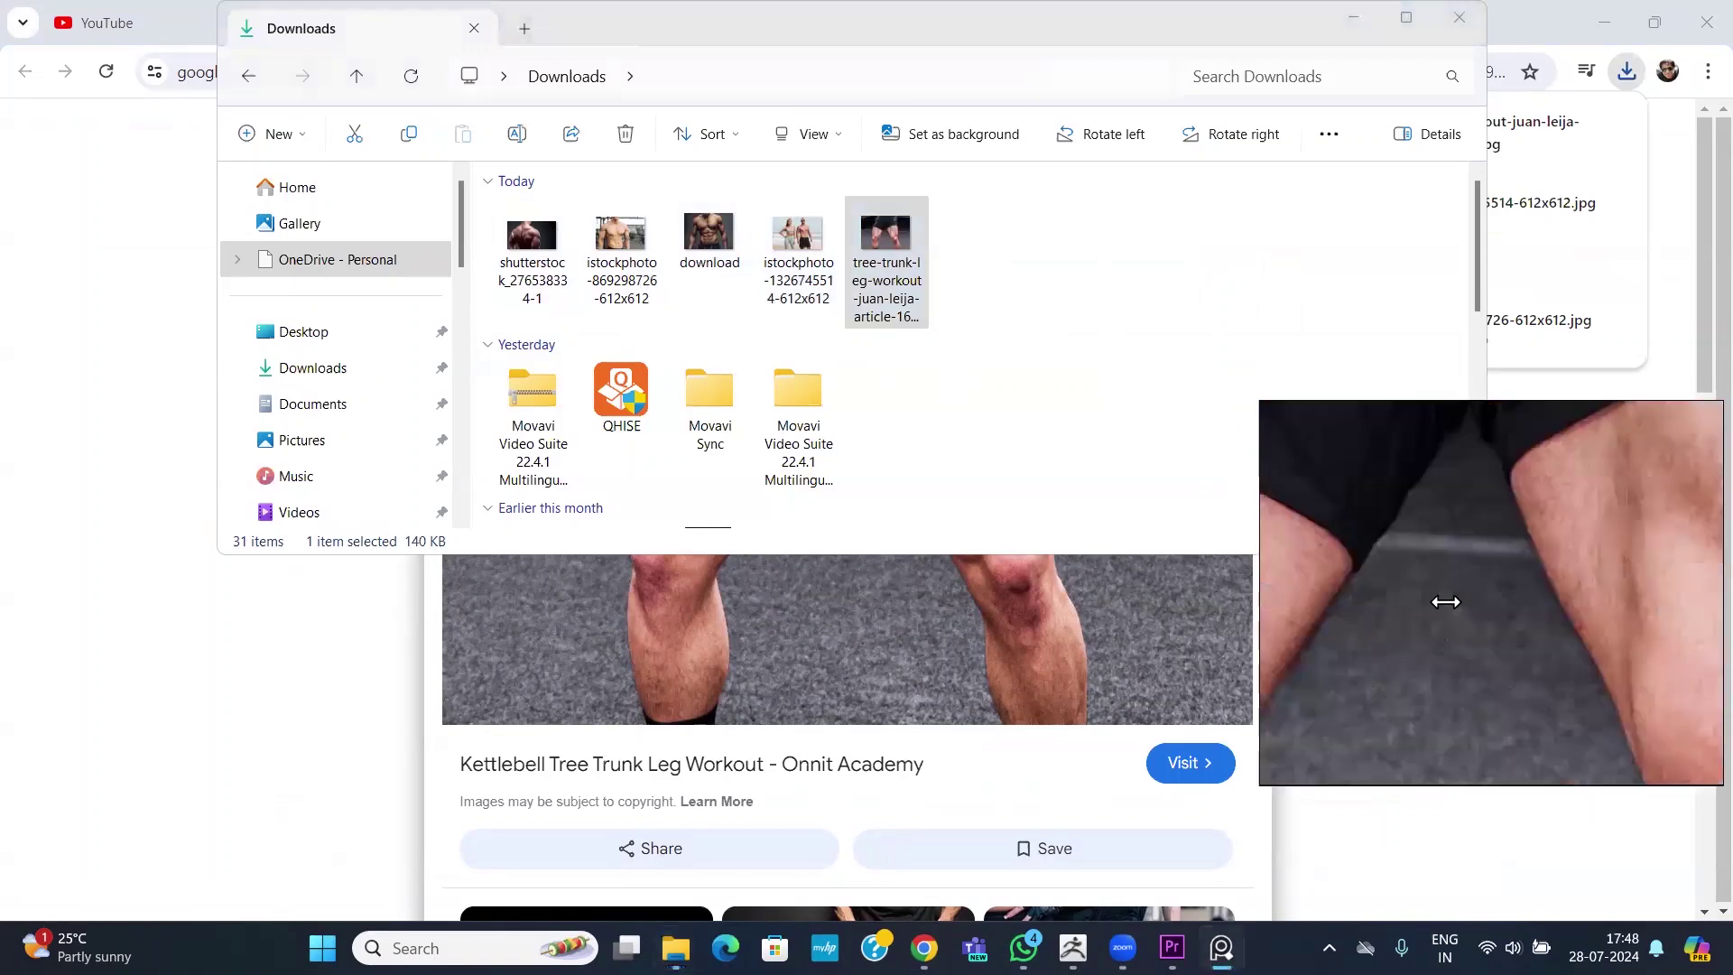
{"action": "left_click", "coordinate": [1351, 22]}
{"action": "left_click", "coordinate": [1605, 22]}
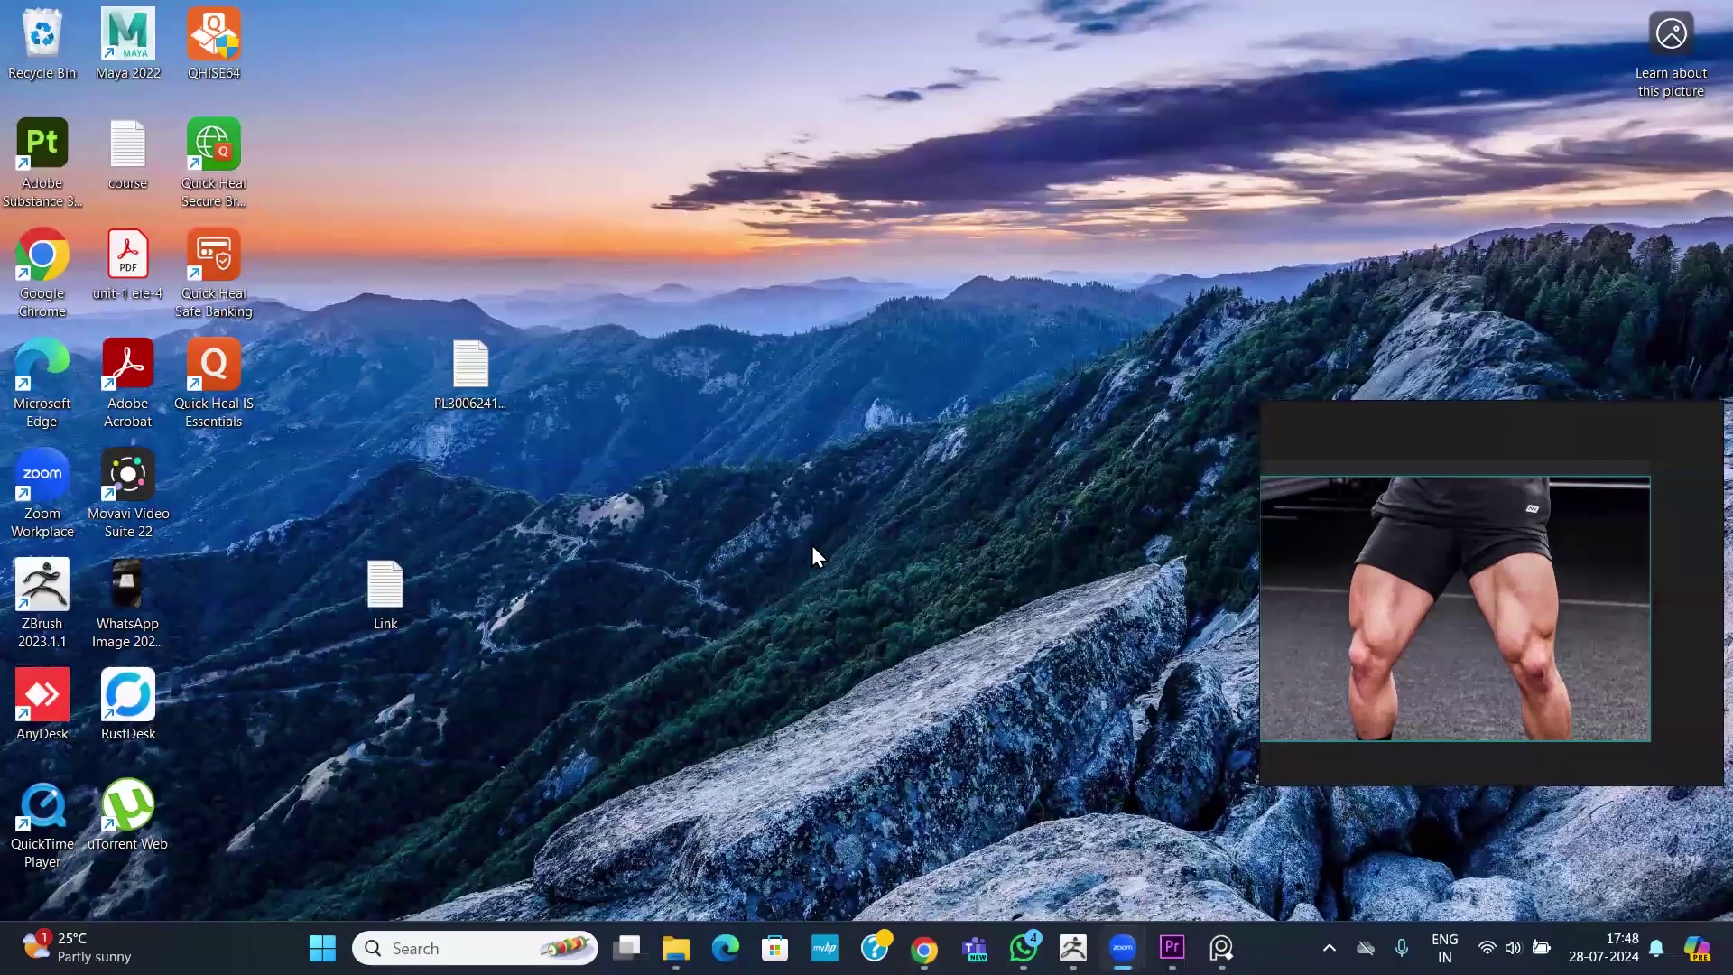
Switch to ZBrush and carve a groove from the groin fold down the front of the thigh with DamStandard at Draw Size 26.
{"action": "key", "text": "alt+Tab"}
{"action": "left_click_drag", "start_coordinate": [841, 585], "coordinate": [903, 630]}
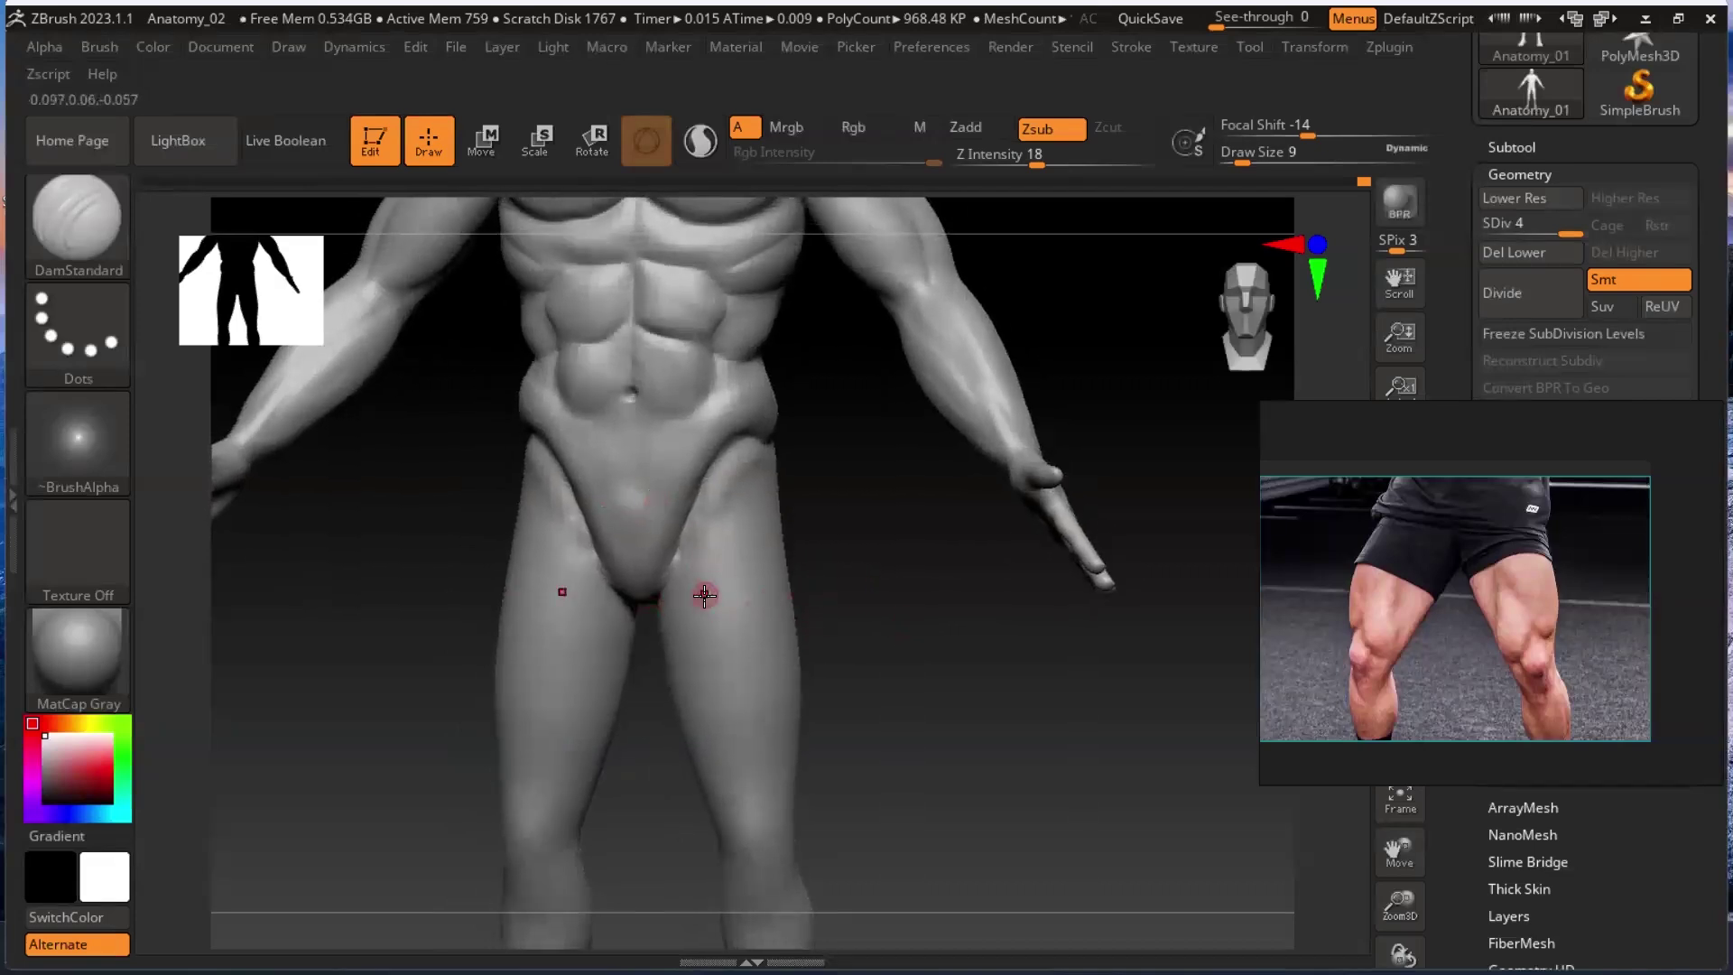
{"action": "key", "text": "bracketright"}
{"action": "key", "text": "bracketright"}
{"action": "key", "text": "bracketright"}
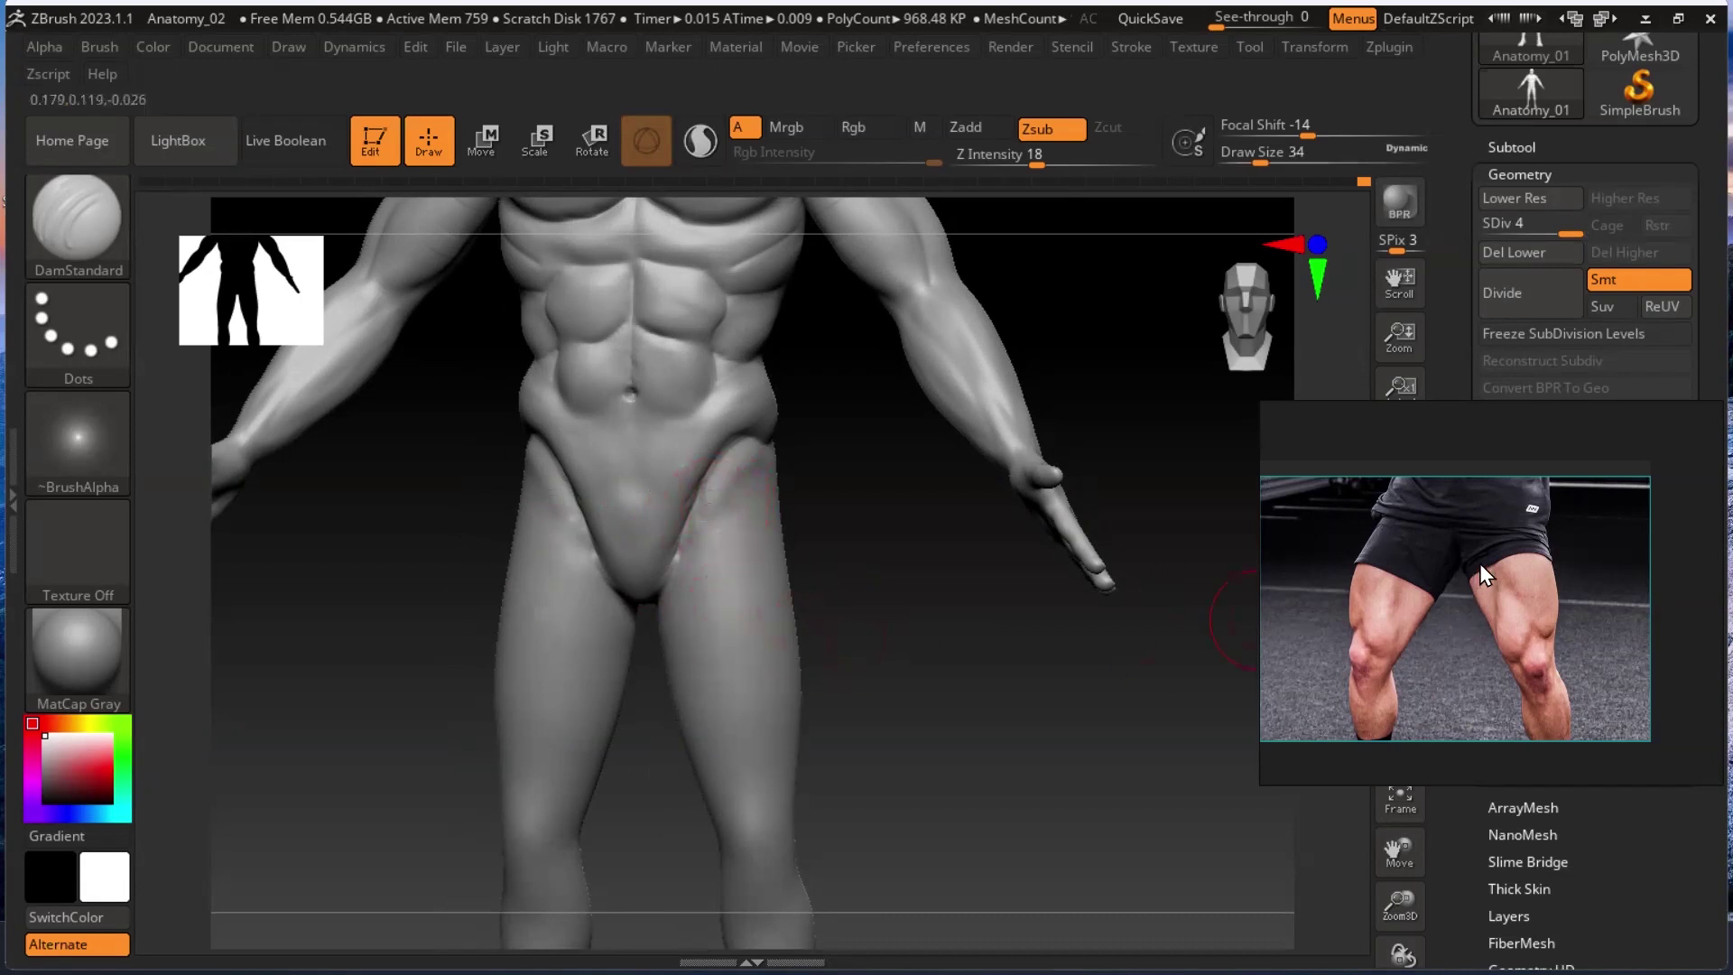
{"action": "left_click", "coordinate": [41, 232]}
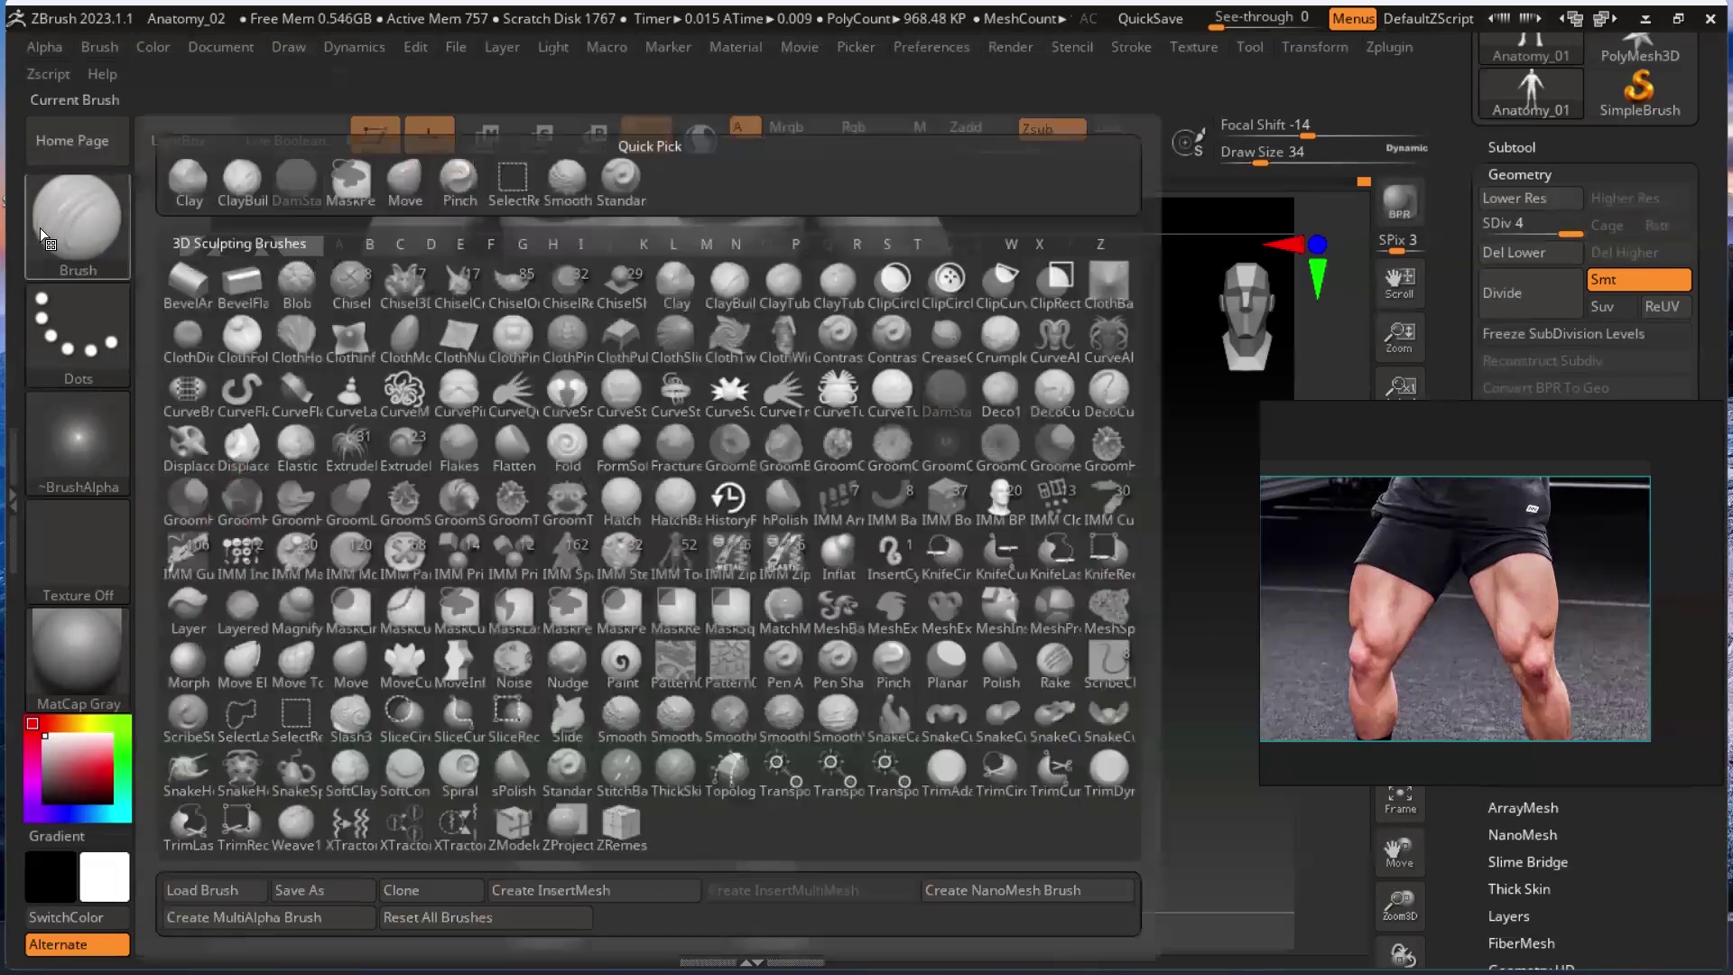
{"action": "left_click", "coordinate": [296, 181]}
{"action": "left_click", "coordinate": [76, 221]}
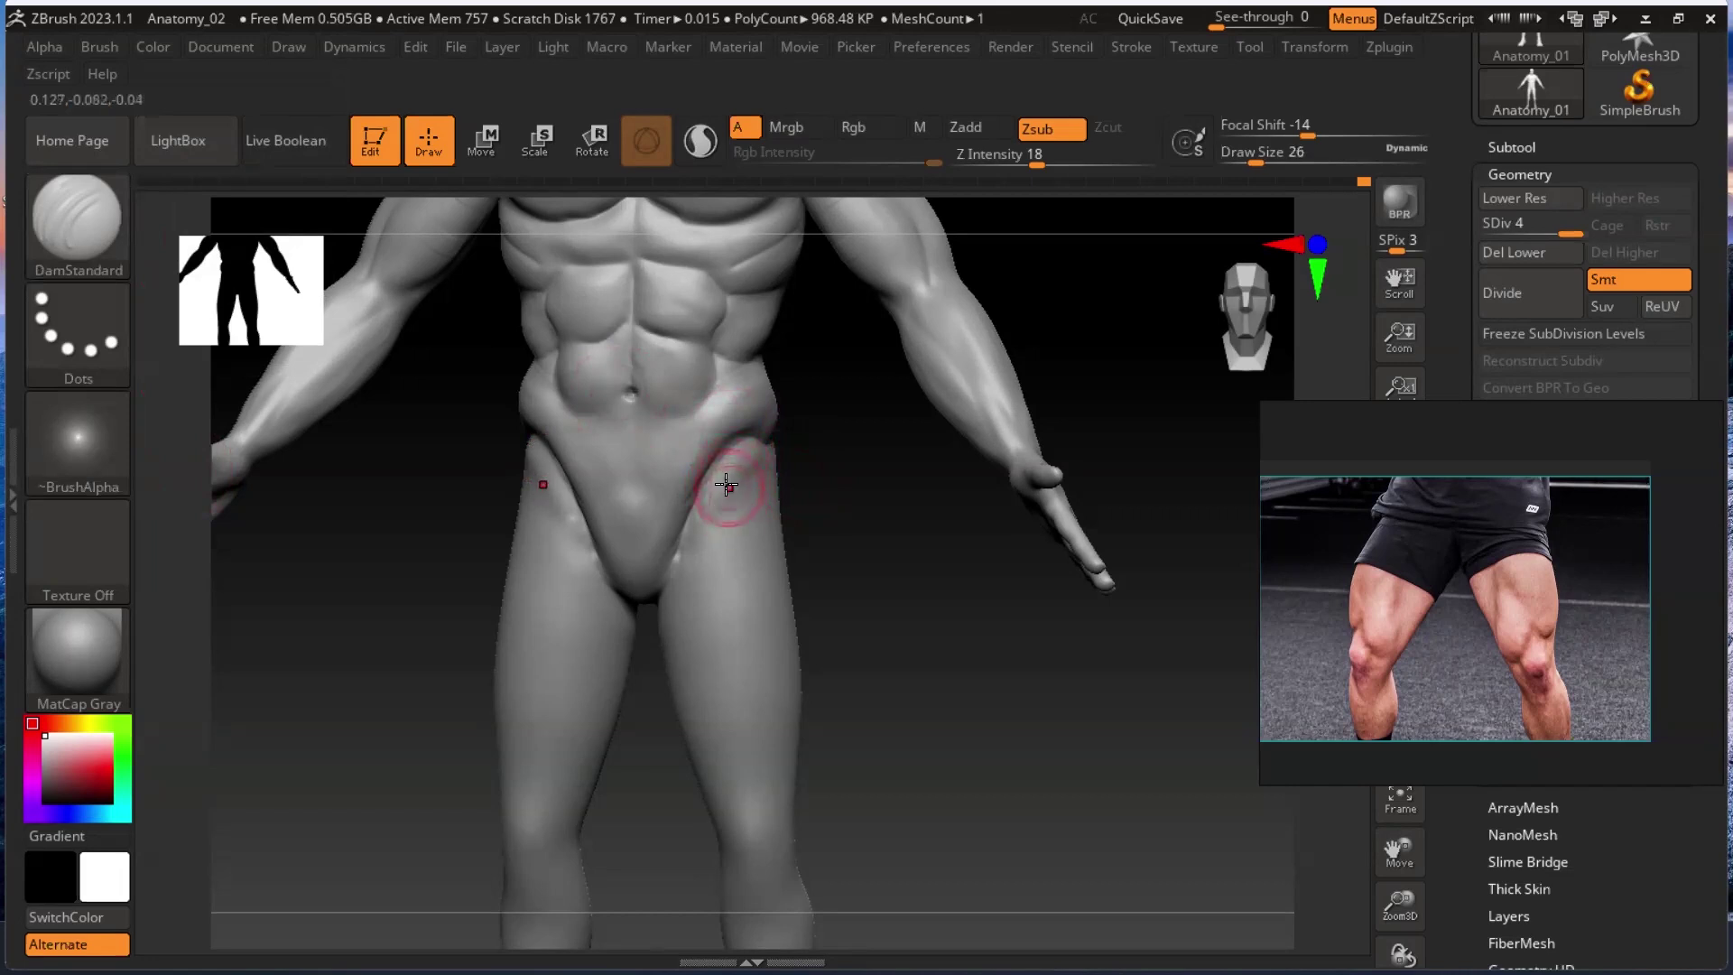
{"action": "left_click_drag", "start_coordinate": [843, 599], "coordinate": [902, 639]}
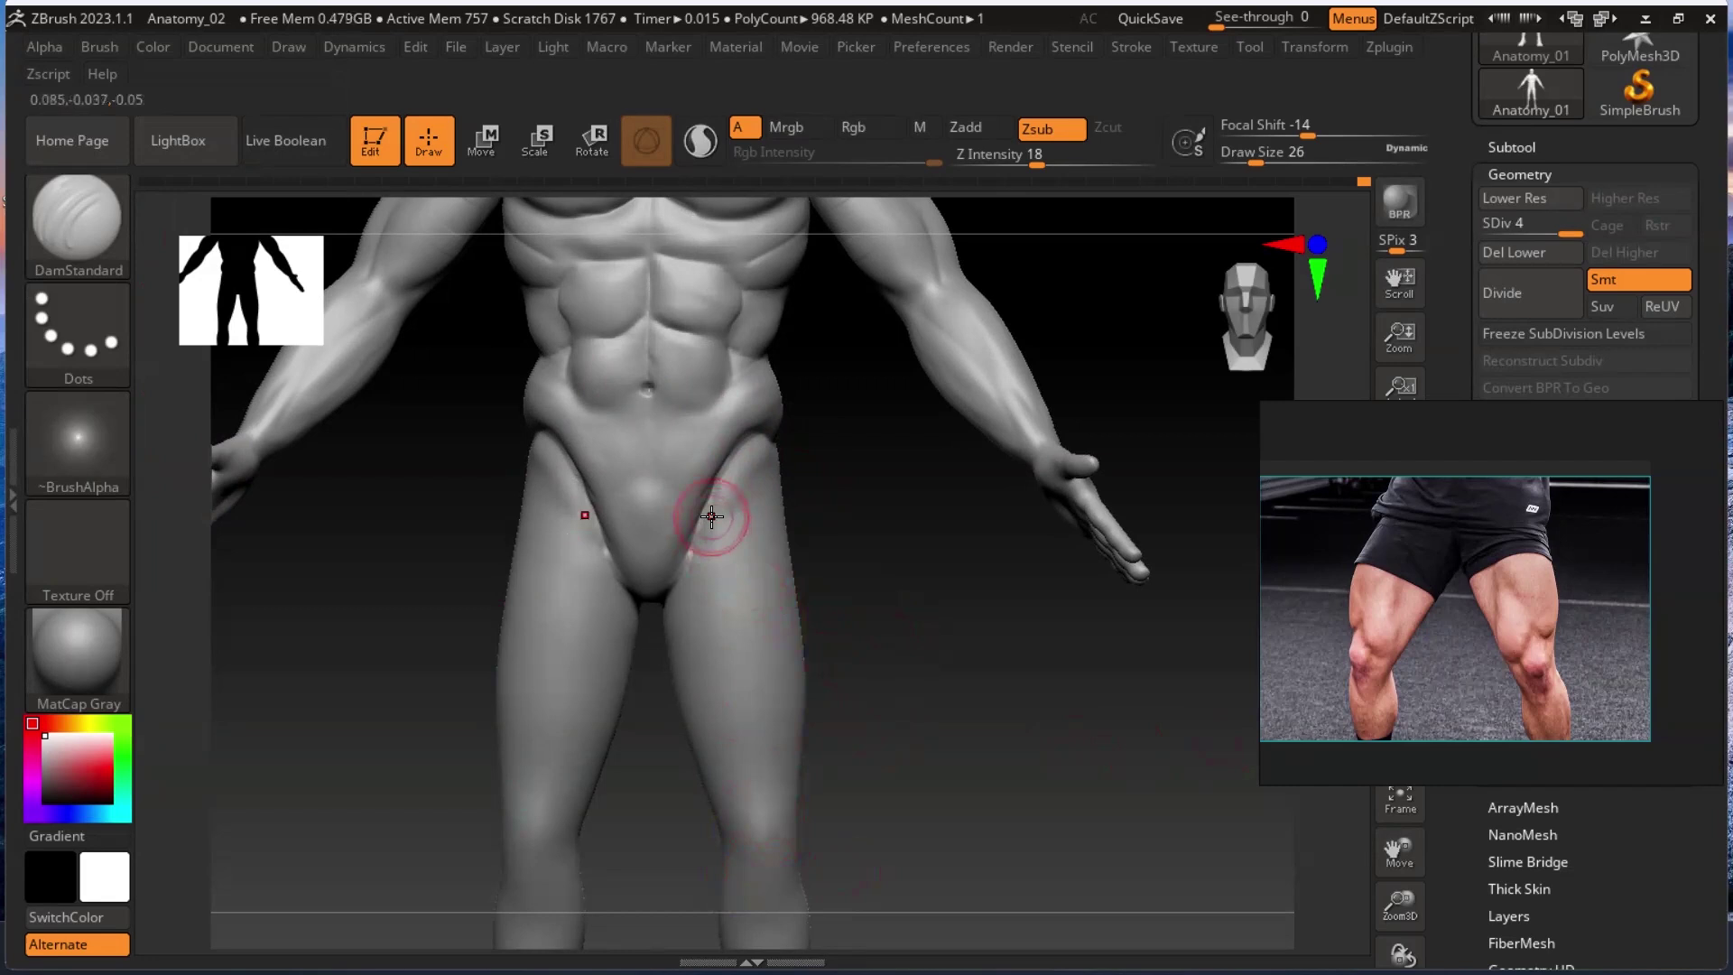
{"action": "left_click_drag", "start_coordinate": [712, 516], "coordinate": [774, 746]}
Carve a muscle line along the outer side of the thigh, from the hip toward the knee.
{"action": "left_click_drag", "start_coordinate": [971, 755], "coordinate": [925, 738]}
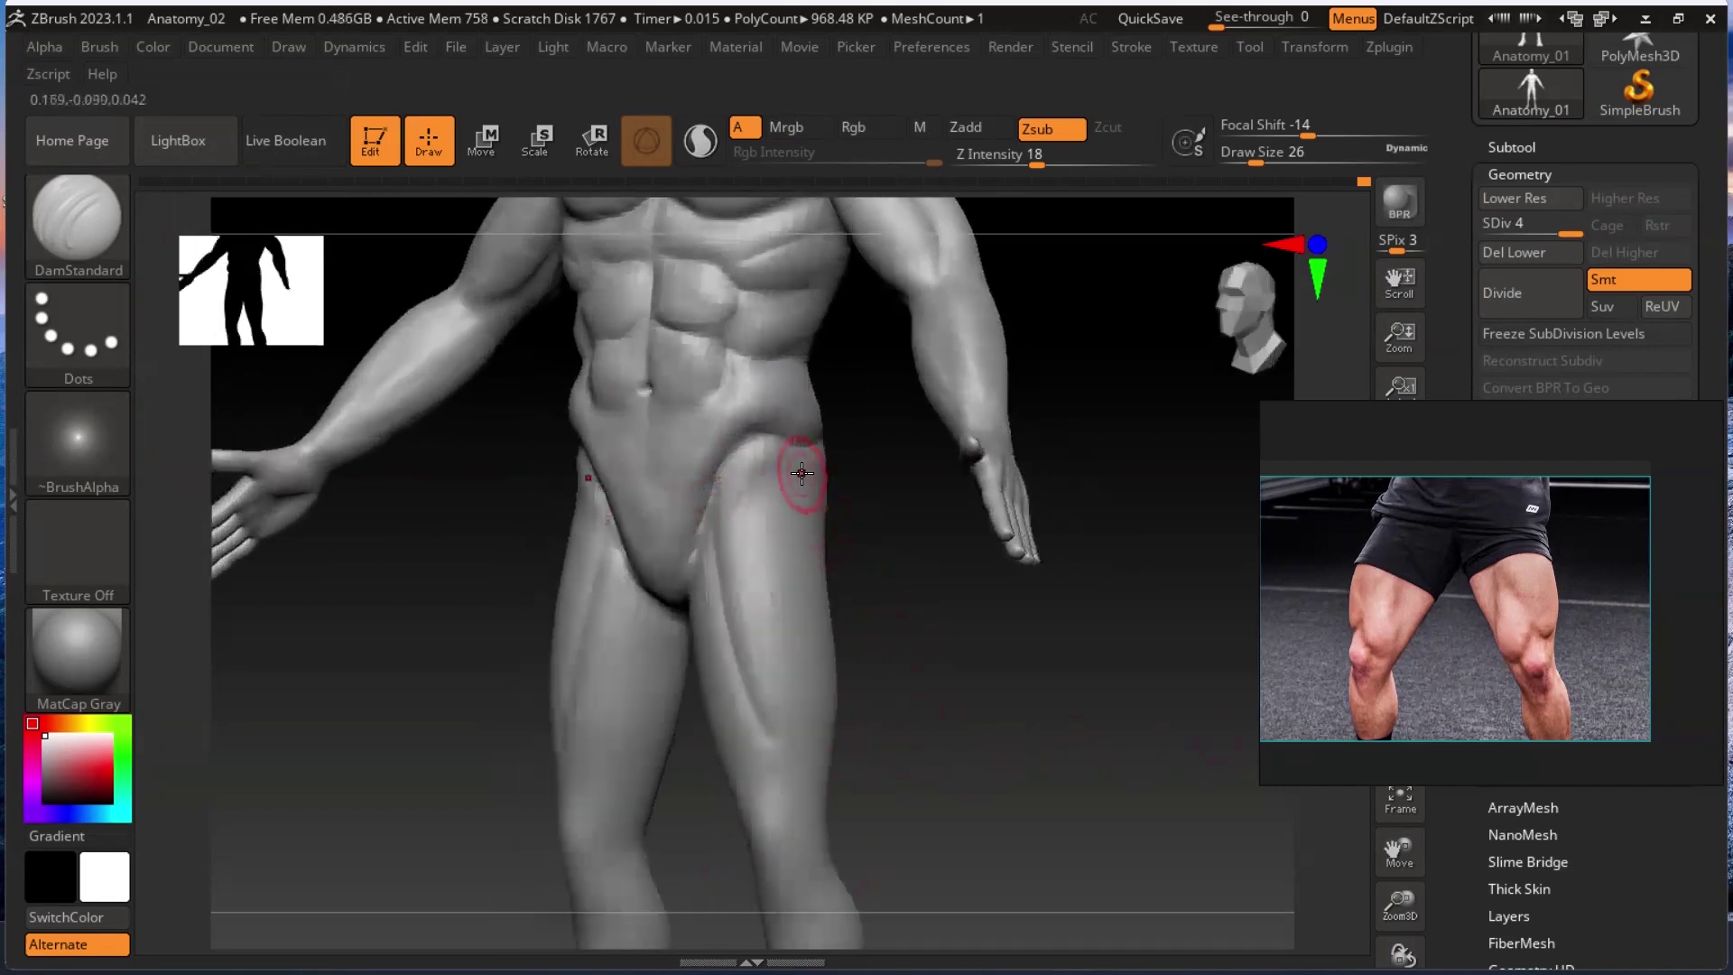
{"action": "left_click_drag", "start_coordinate": [953, 581], "coordinate": [890, 575]}
{"action": "mouse_move", "coordinate": [835, 475]}
{"action": "left_mouse_down"}
{"action": "mouse_move", "coordinate": [794, 761]}
{"action": "mouse_move", "coordinate": [770, 744]}
{"action": "left_mouse_up"}
Carve the muscle separations on the inner side and back of the thigh.
{"action": "mouse_move", "coordinate": [911, 733]}
{"action": "left_mouse_down"}
{"action": "mouse_move", "coordinate": [979, 763]}
{"action": "mouse_move", "coordinate": [867, 714]}
{"action": "left_mouse_up"}
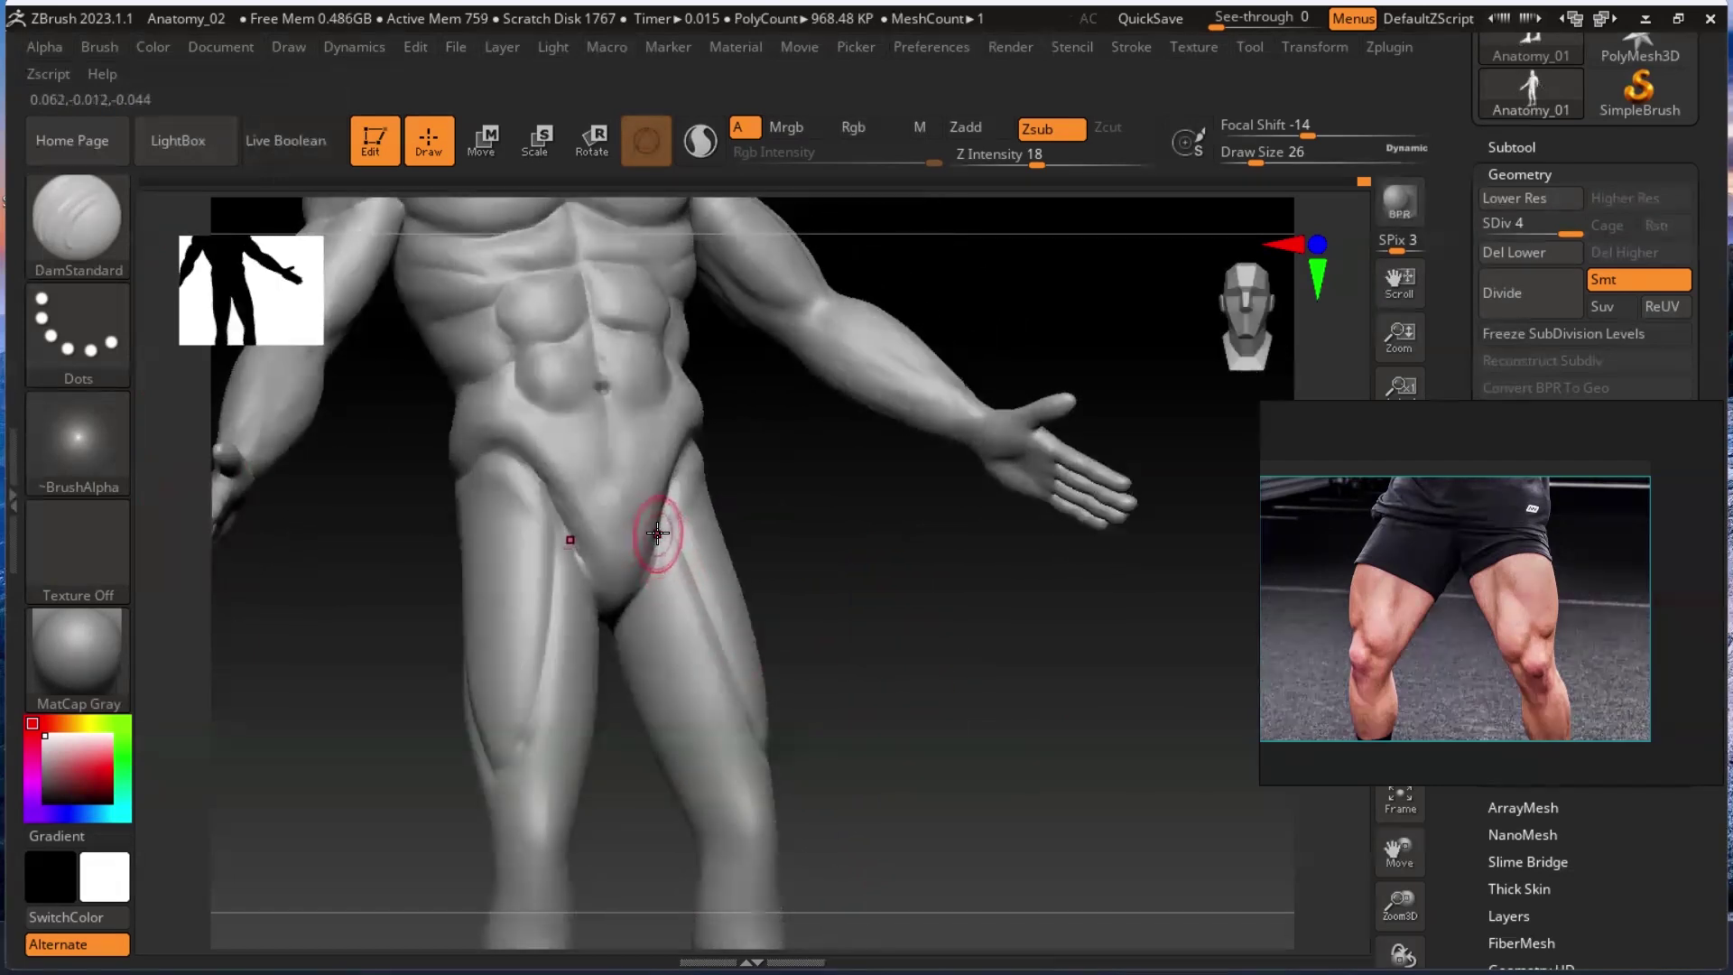
{"action": "left_click_drag", "start_coordinate": [661, 540], "coordinate": [693, 763]}
{"action": "left_click_drag", "start_coordinate": [945, 724], "coordinate": [622, 599]}
{"action": "mouse_move", "coordinate": [619, 610]}
{"action": "left_mouse_down"}
{"action": "mouse_move", "coordinate": [728, 701]}
{"action": "mouse_move", "coordinate": [785, 716]}
{"action": "left_mouse_up"}
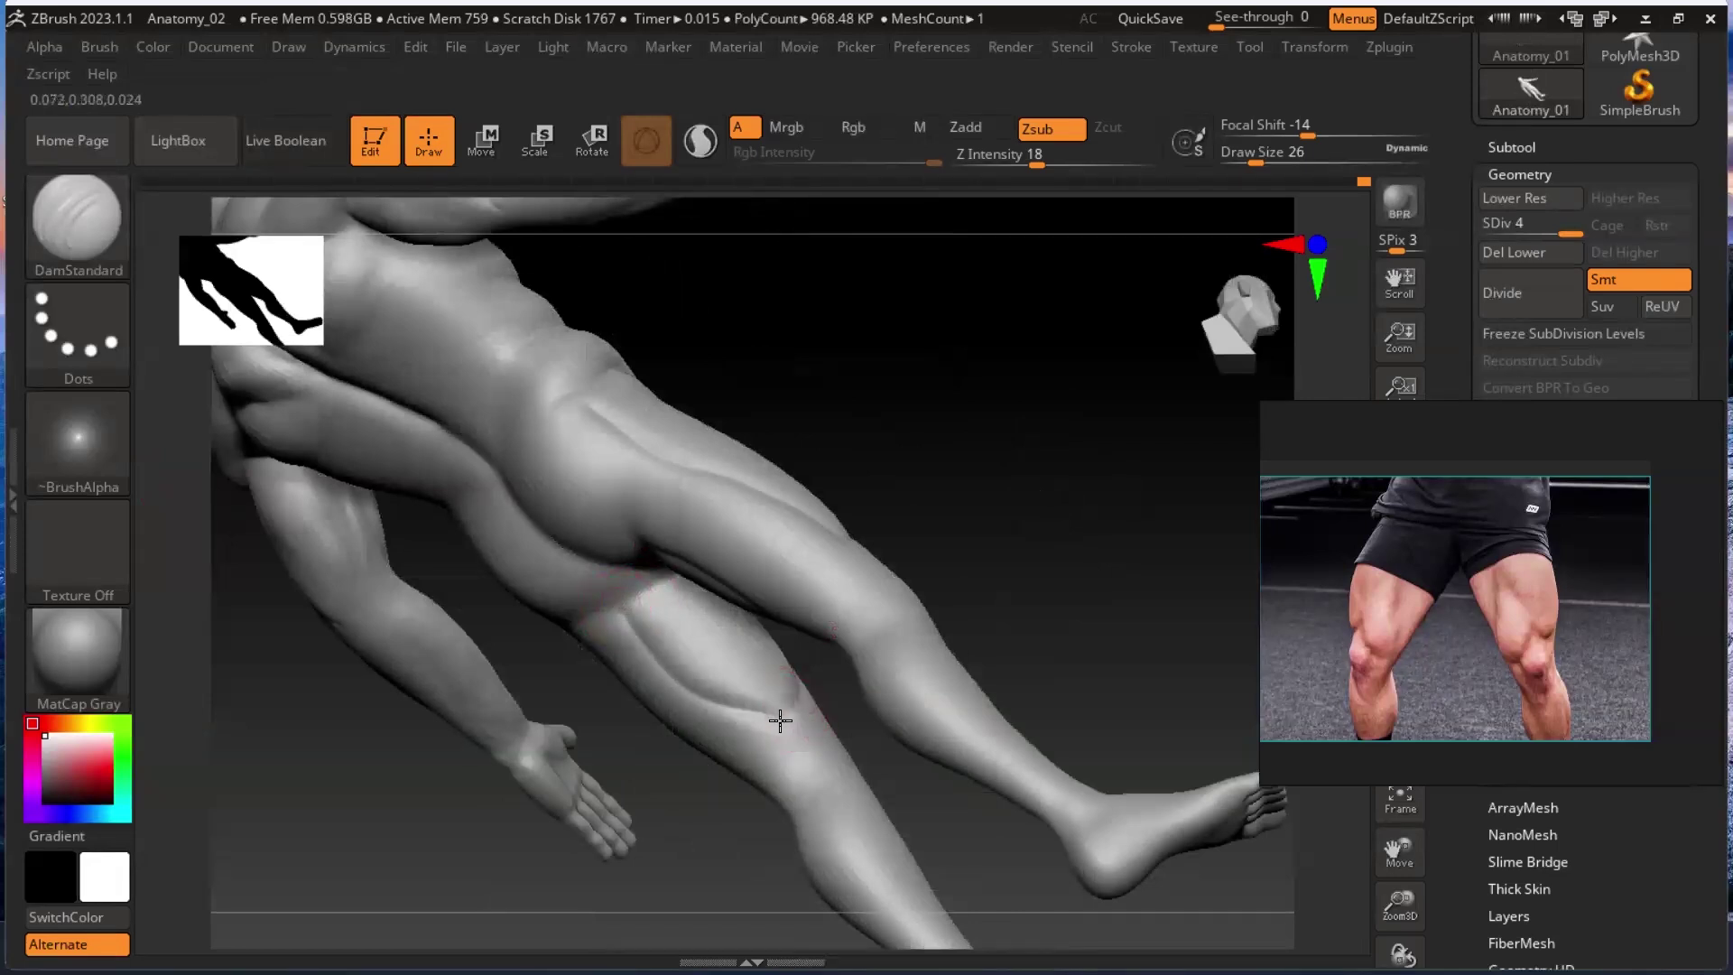
Carve the lower ends of the thigh muscles and the grooves around the kneecap.
{"action": "left_click_drag", "start_coordinate": [1037, 538], "coordinate": [786, 628]}
{"action": "left_click_drag", "start_coordinate": [1026, 686], "coordinate": [827, 742]}
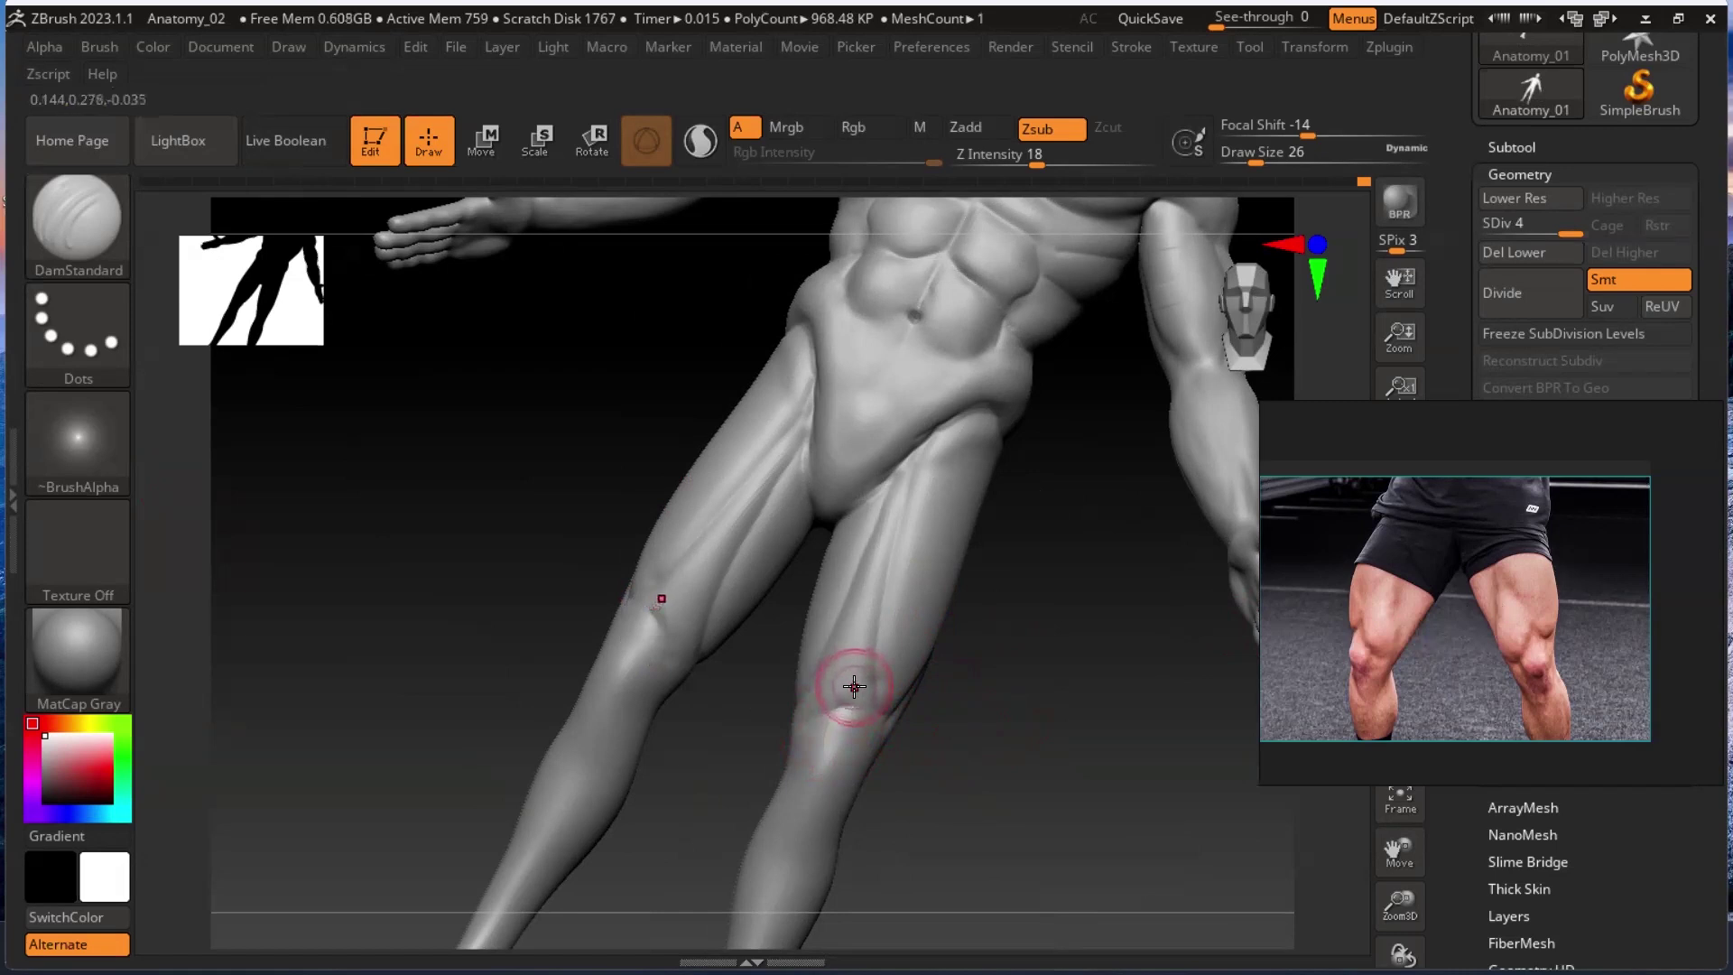
{"action": "mouse_move", "coordinate": [854, 690]}
{"action": "left_mouse_down"}
{"action": "mouse_move", "coordinate": [858, 619]}
{"action": "mouse_move", "coordinate": [882, 611]}
{"action": "mouse_move", "coordinate": [872, 656]}
{"action": "left_mouse_up"}
{"action": "left_click_drag", "start_coordinate": [971, 734], "coordinate": [949, 745]}
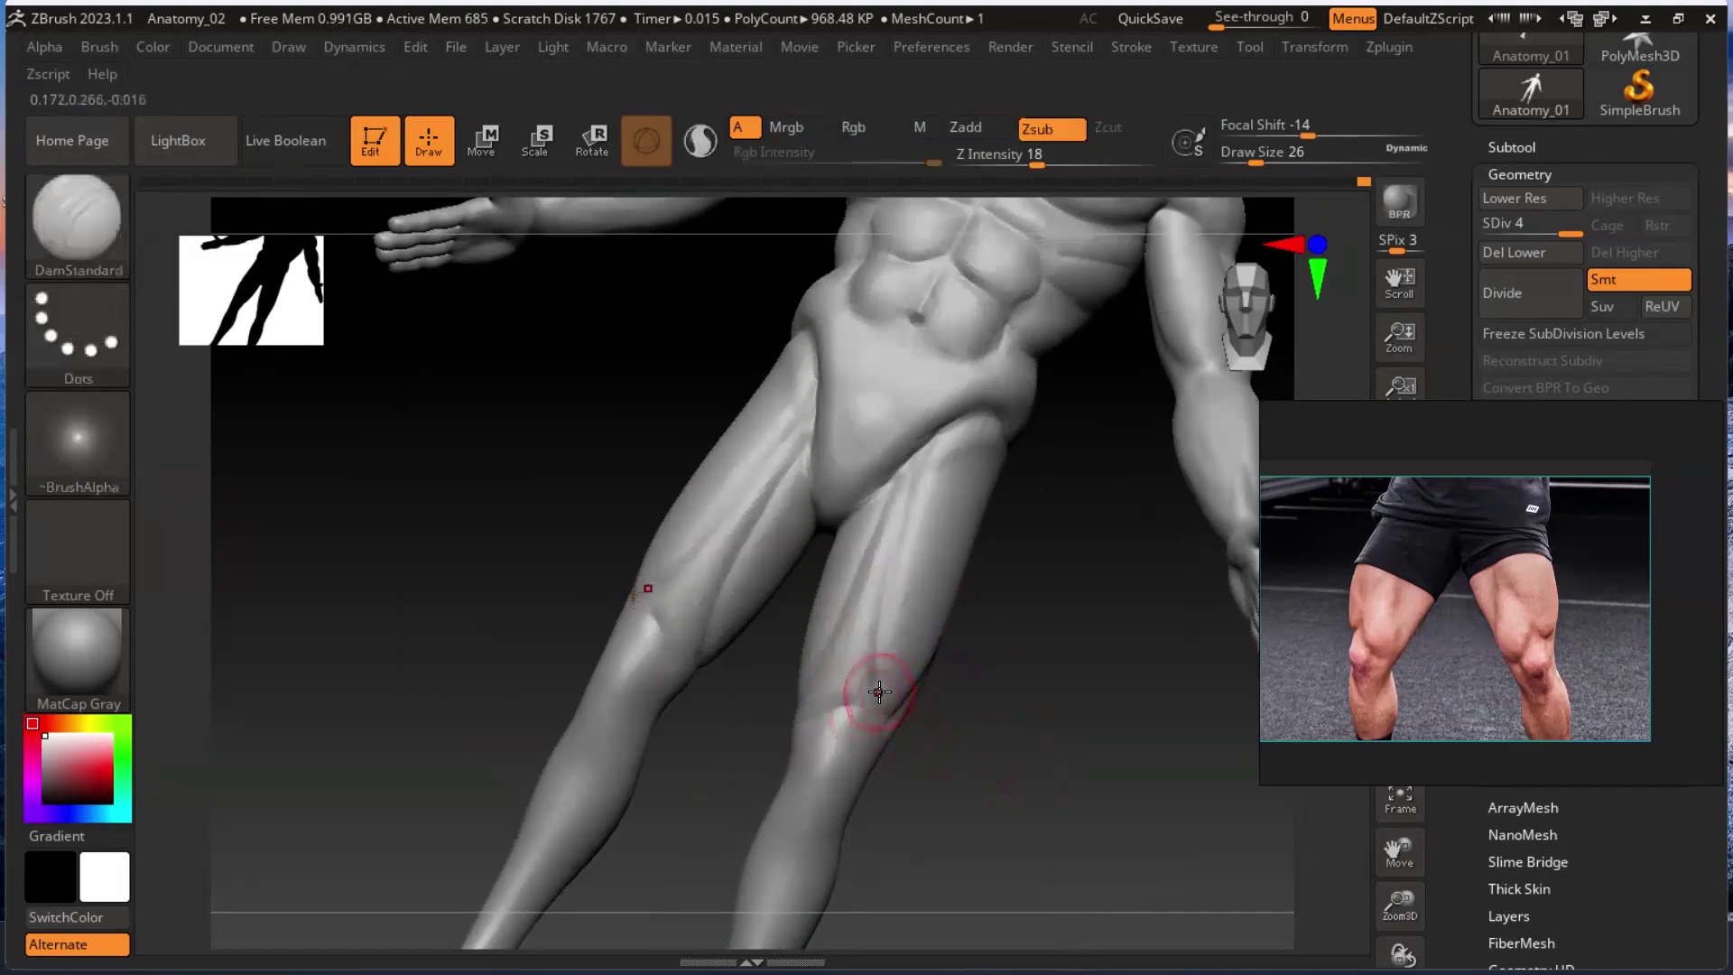
{"action": "left_click_drag", "start_coordinate": [935, 714], "coordinate": [854, 721]}
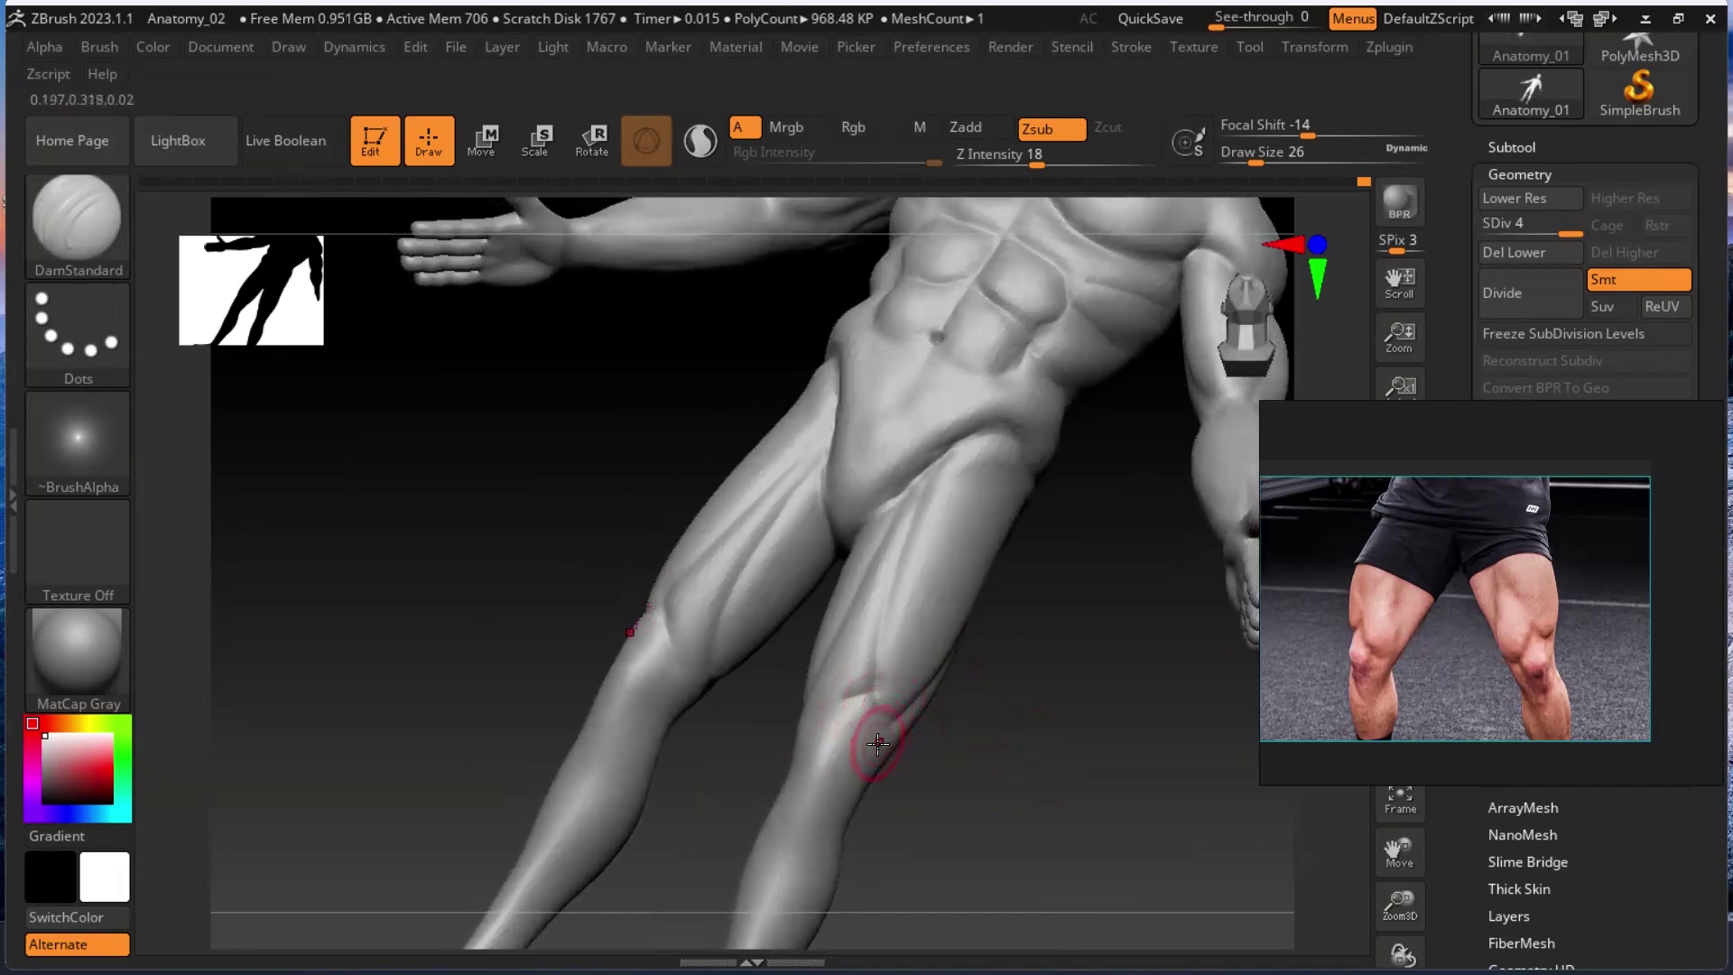
{"action": "left_click_drag", "start_coordinate": [942, 794], "coordinate": [804, 735]}
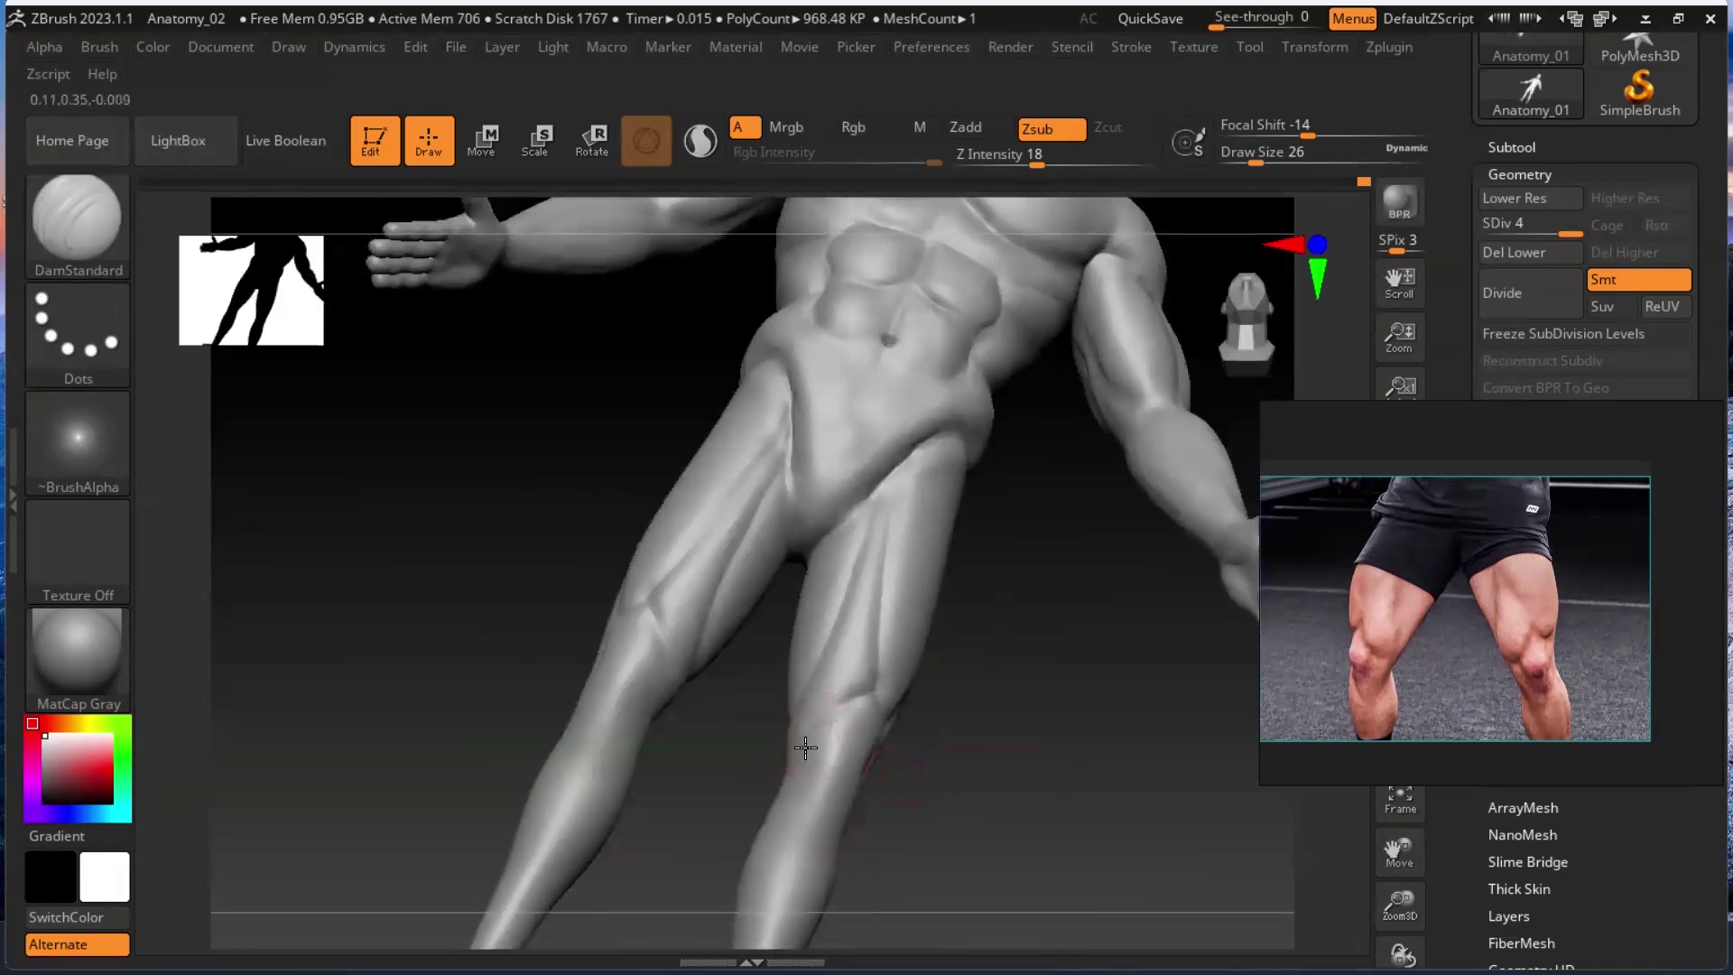
{"action": "mouse_move", "coordinate": [985, 782]}
{"action": "left_mouse_down"}
{"action": "mouse_move", "coordinate": [944, 809]}
{"action": "mouse_move", "coordinate": [976, 806]}
{"action": "mouse_move", "coordinate": [975, 724]}
{"action": "mouse_move", "coordinate": [994, 762]}
{"action": "mouse_move", "coordinate": [1025, 750]}
{"action": "mouse_move", "coordinate": [990, 700]}
{"action": "mouse_move", "coordinate": [1022, 784]}
{"action": "mouse_move", "coordinate": [1002, 668]}
{"action": "mouse_move", "coordinate": [874, 660]}
{"action": "left_mouse_up"}
{"action": "key", "text": "shift"}
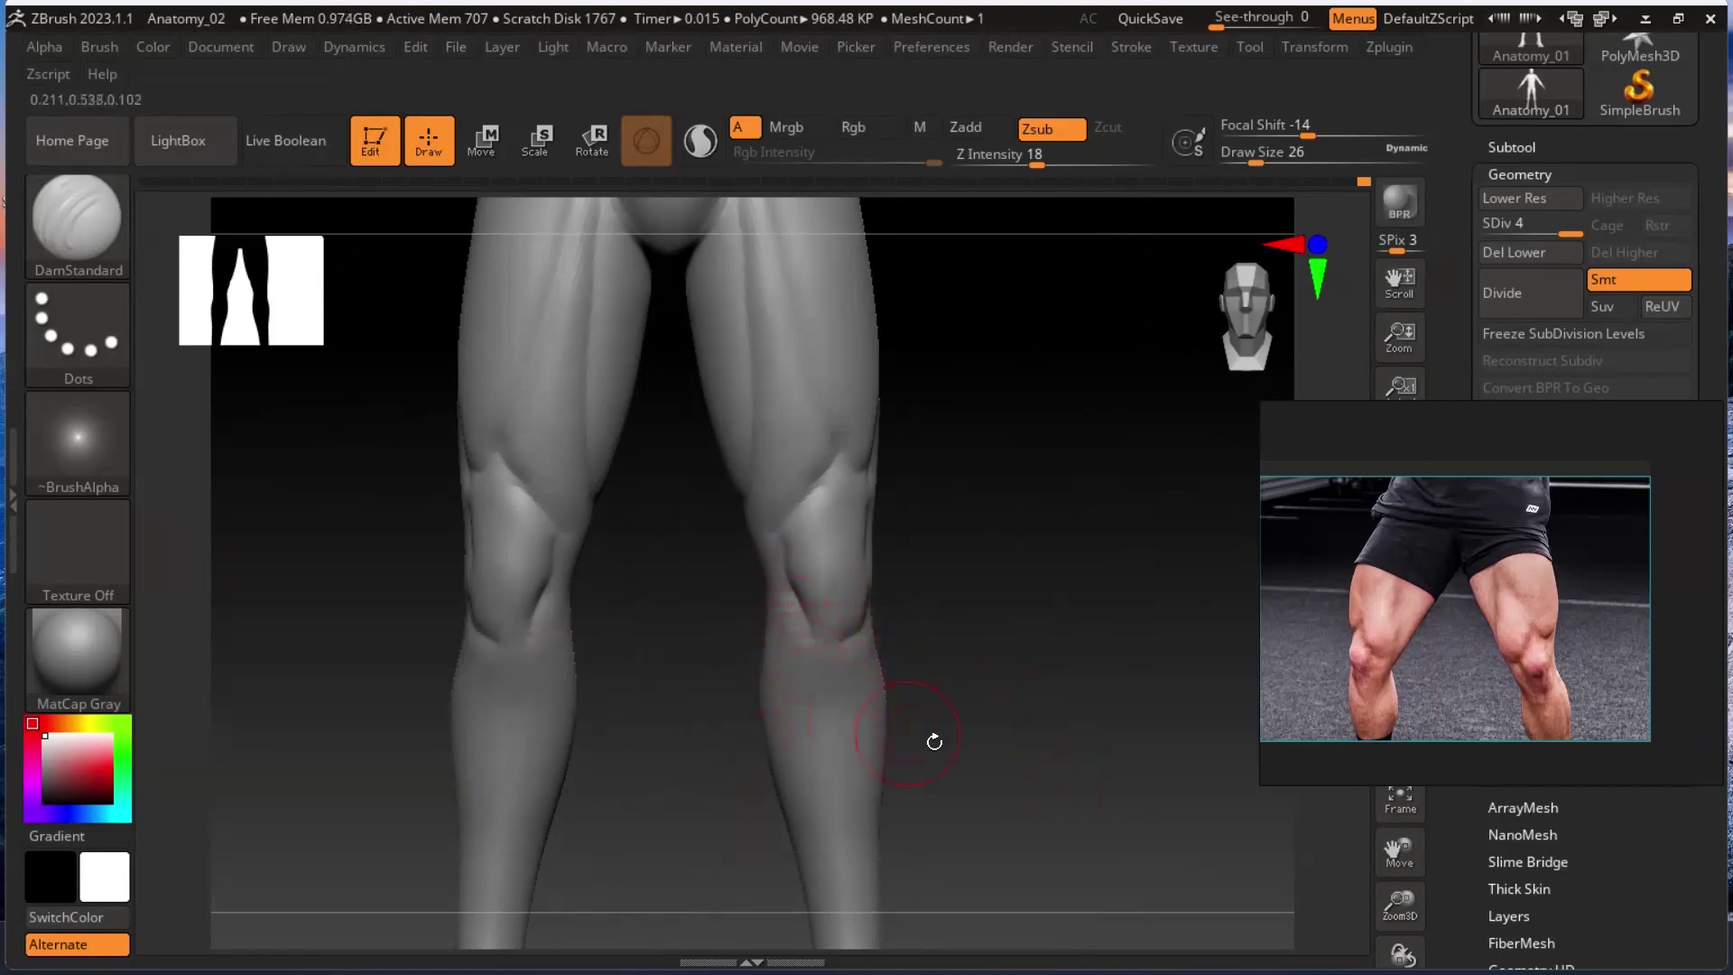
Carve two long muscle grooves down the outer side of the calf.
{"action": "mouse_move", "coordinate": [1006, 767]}
{"action": "left_mouse_down"}
{"action": "mouse_move", "coordinate": [1056, 689]}
{"action": "mouse_move", "coordinate": [852, 719]}
{"action": "mouse_move", "coordinate": [882, 708]}
{"action": "mouse_move", "coordinate": [866, 704]}
{"action": "left_mouse_up"}
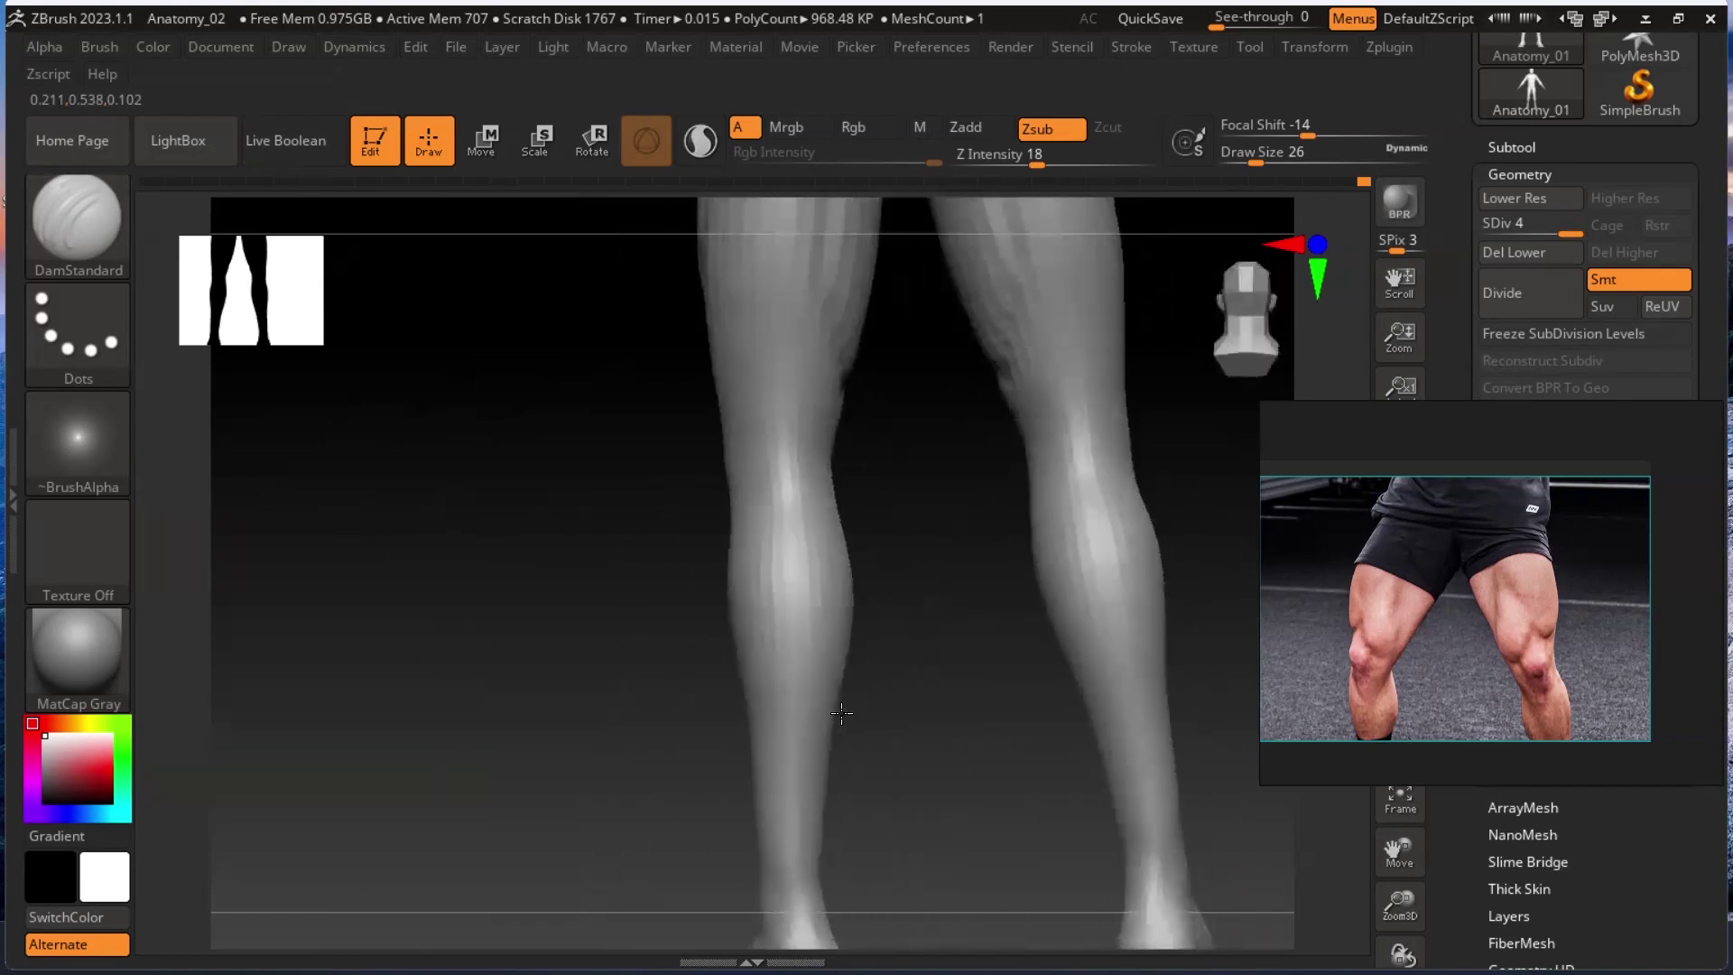
{"action": "right_click_drag", "start_coordinate": [847, 641], "coordinate": [890, 623]}
{"action": "left_click_drag", "start_coordinate": [789, 504], "coordinate": [865, 716]}
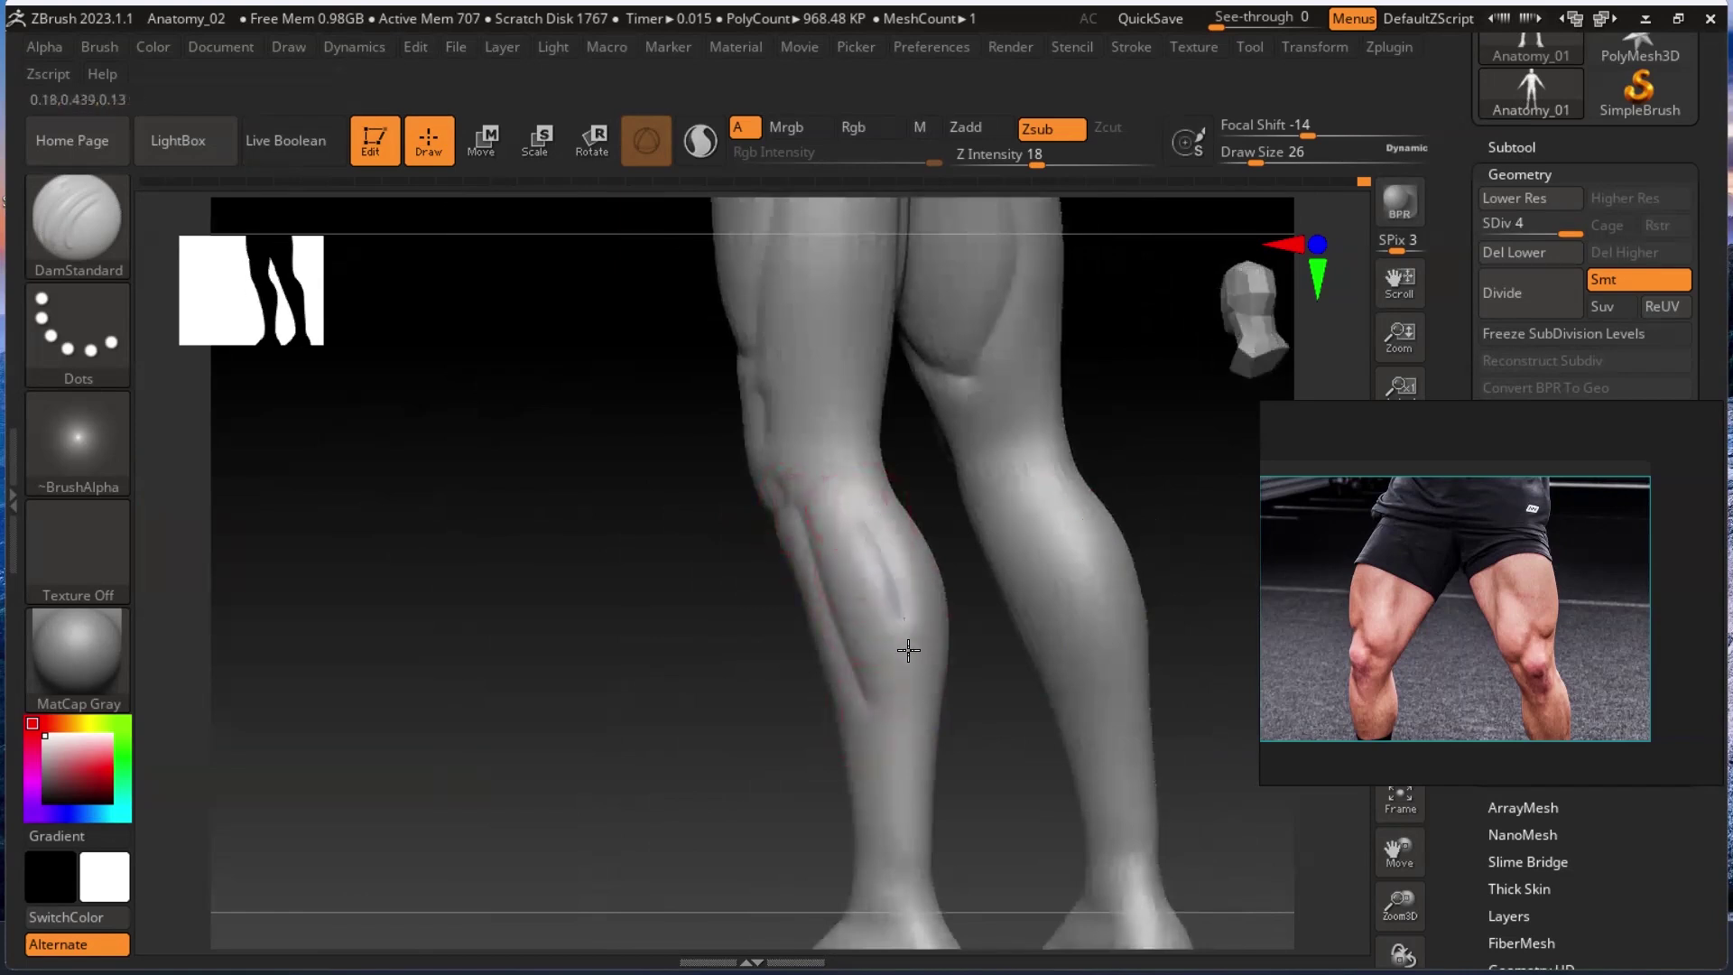
{"action": "left_click_drag", "start_coordinate": [966, 755], "coordinate": [913, 598]}
{"action": "left_click_drag", "start_coordinate": [972, 700], "coordinate": [1094, 715]}
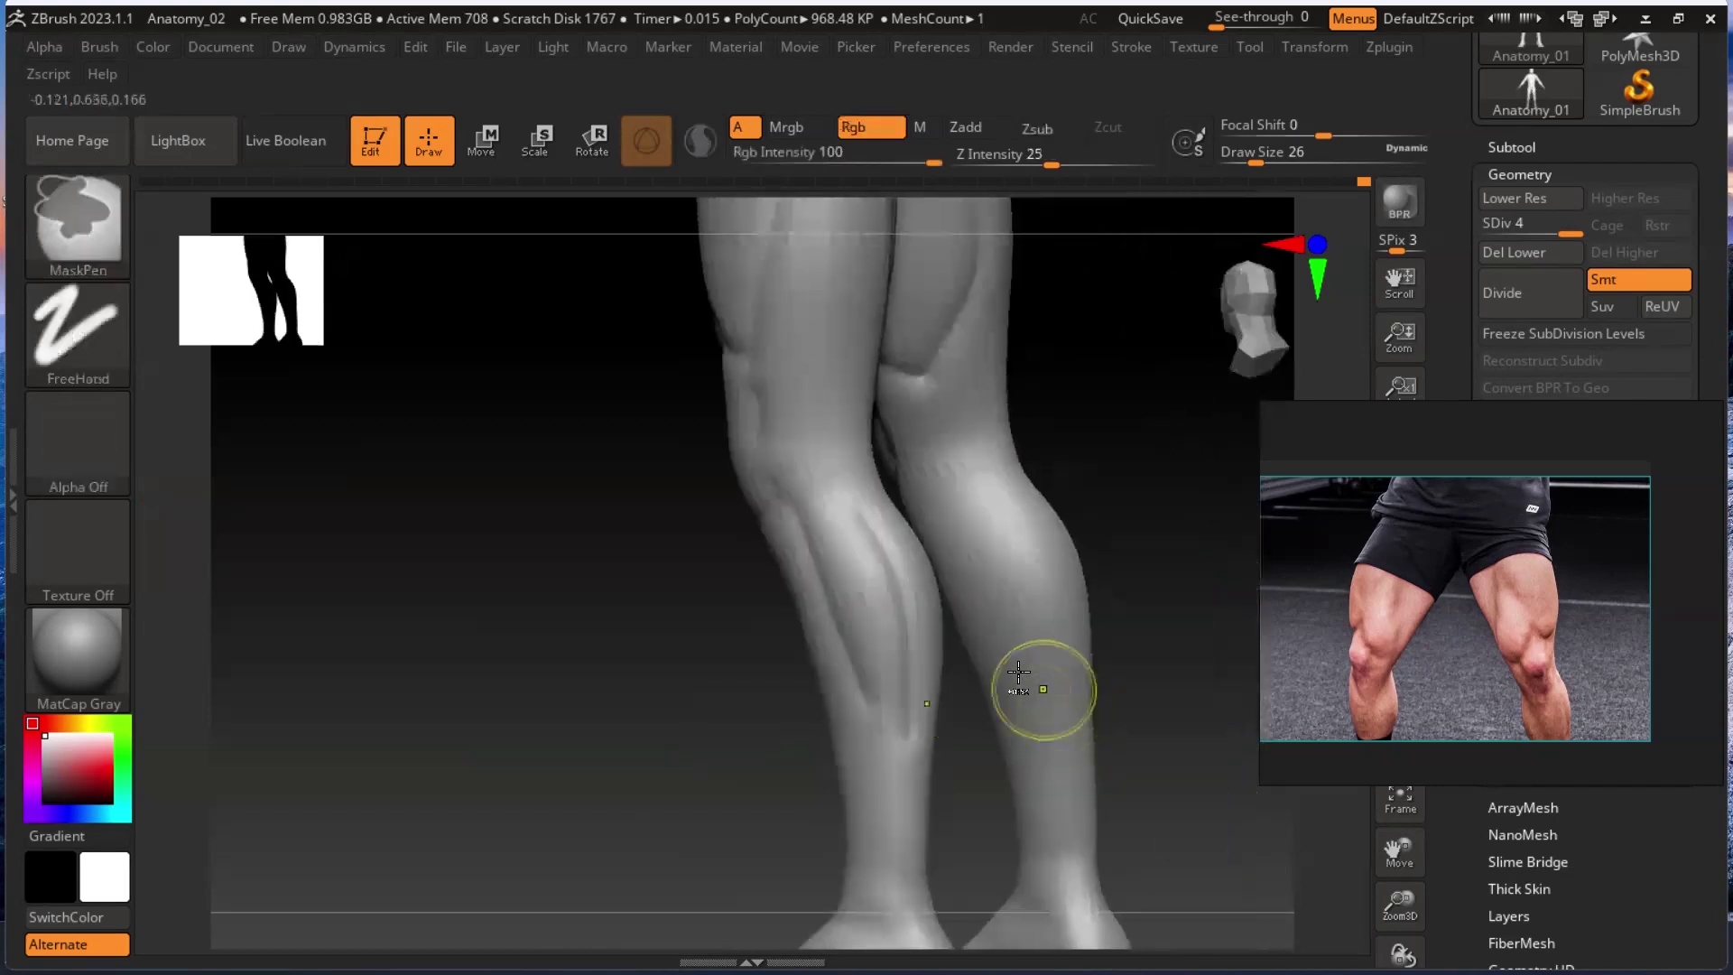
Define the calf muscle from behind the knee down the inner side of the lower leg.
{"action": "mouse_move", "coordinate": [919, 669]}
{"action": "right_mouse_down"}
{"action": "mouse_move", "coordinate": [890, 759]}
{"action": "mouse_move", "coordinate": [880, 559]}
{"action": "right_mouse_up"}
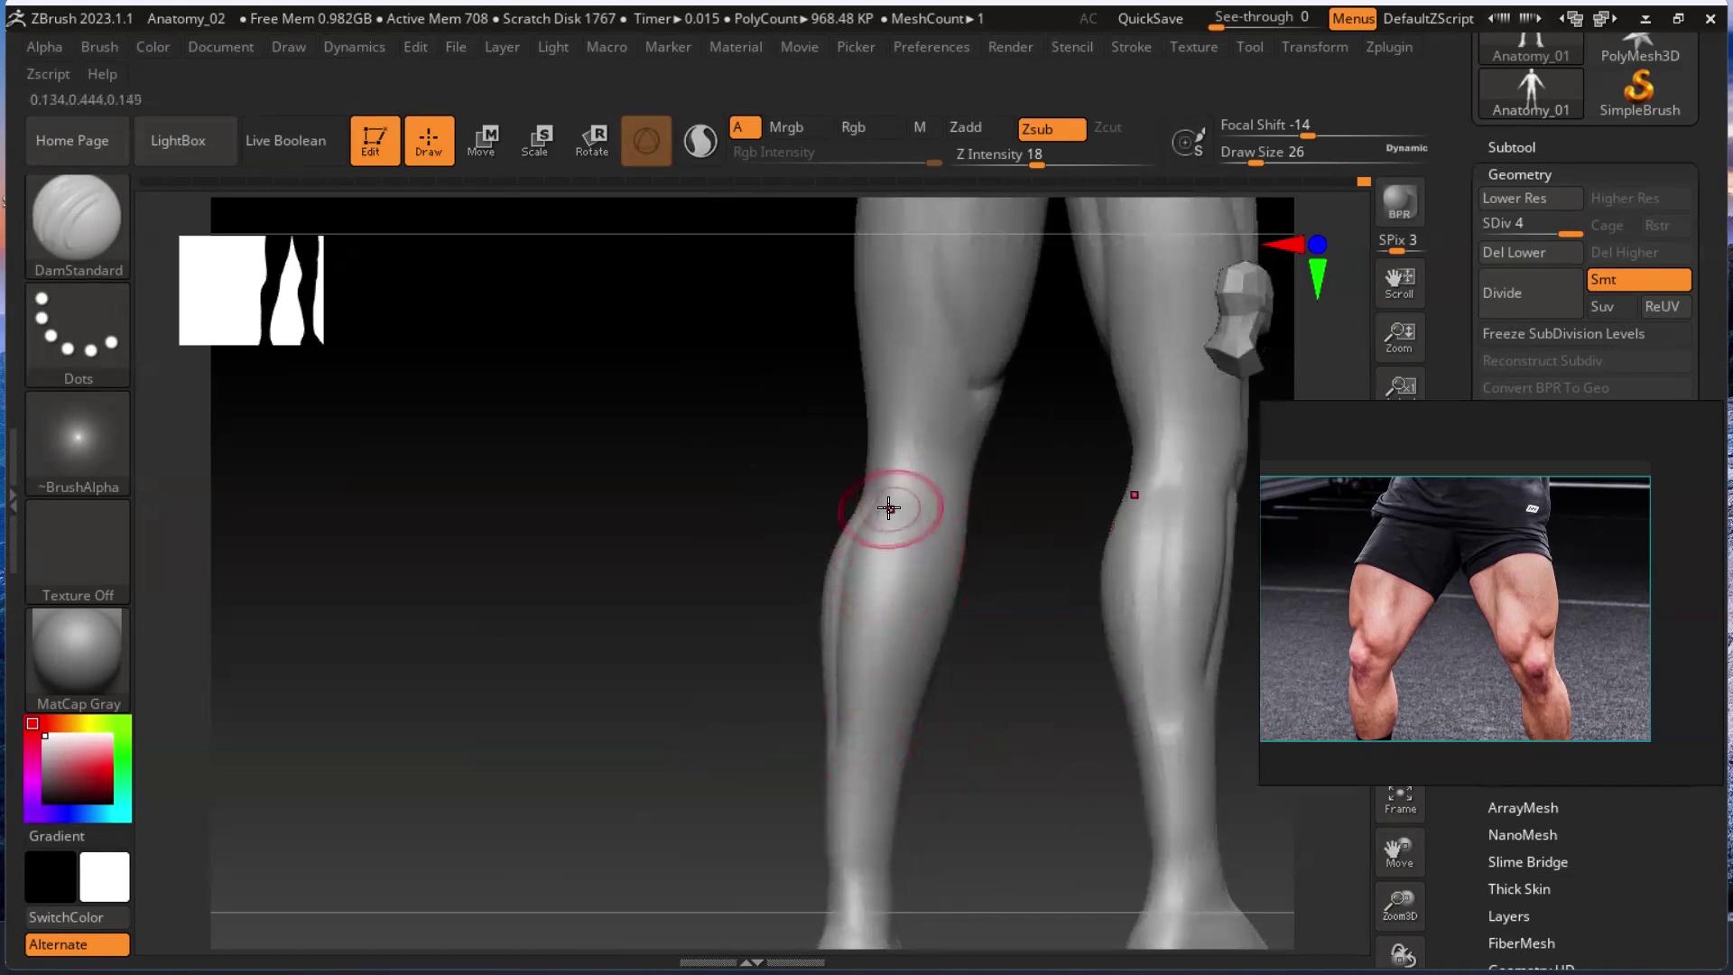
{"action": "mouse_move", "coordinate": [970, 636]}
{"action": "right_mouse_down"}
{"action": "mouse_move", "coordinate": [979, 699]}
{"action": "mouse_move", "coordinate": [940, 545]}
{"action": "right_mouse_up"}
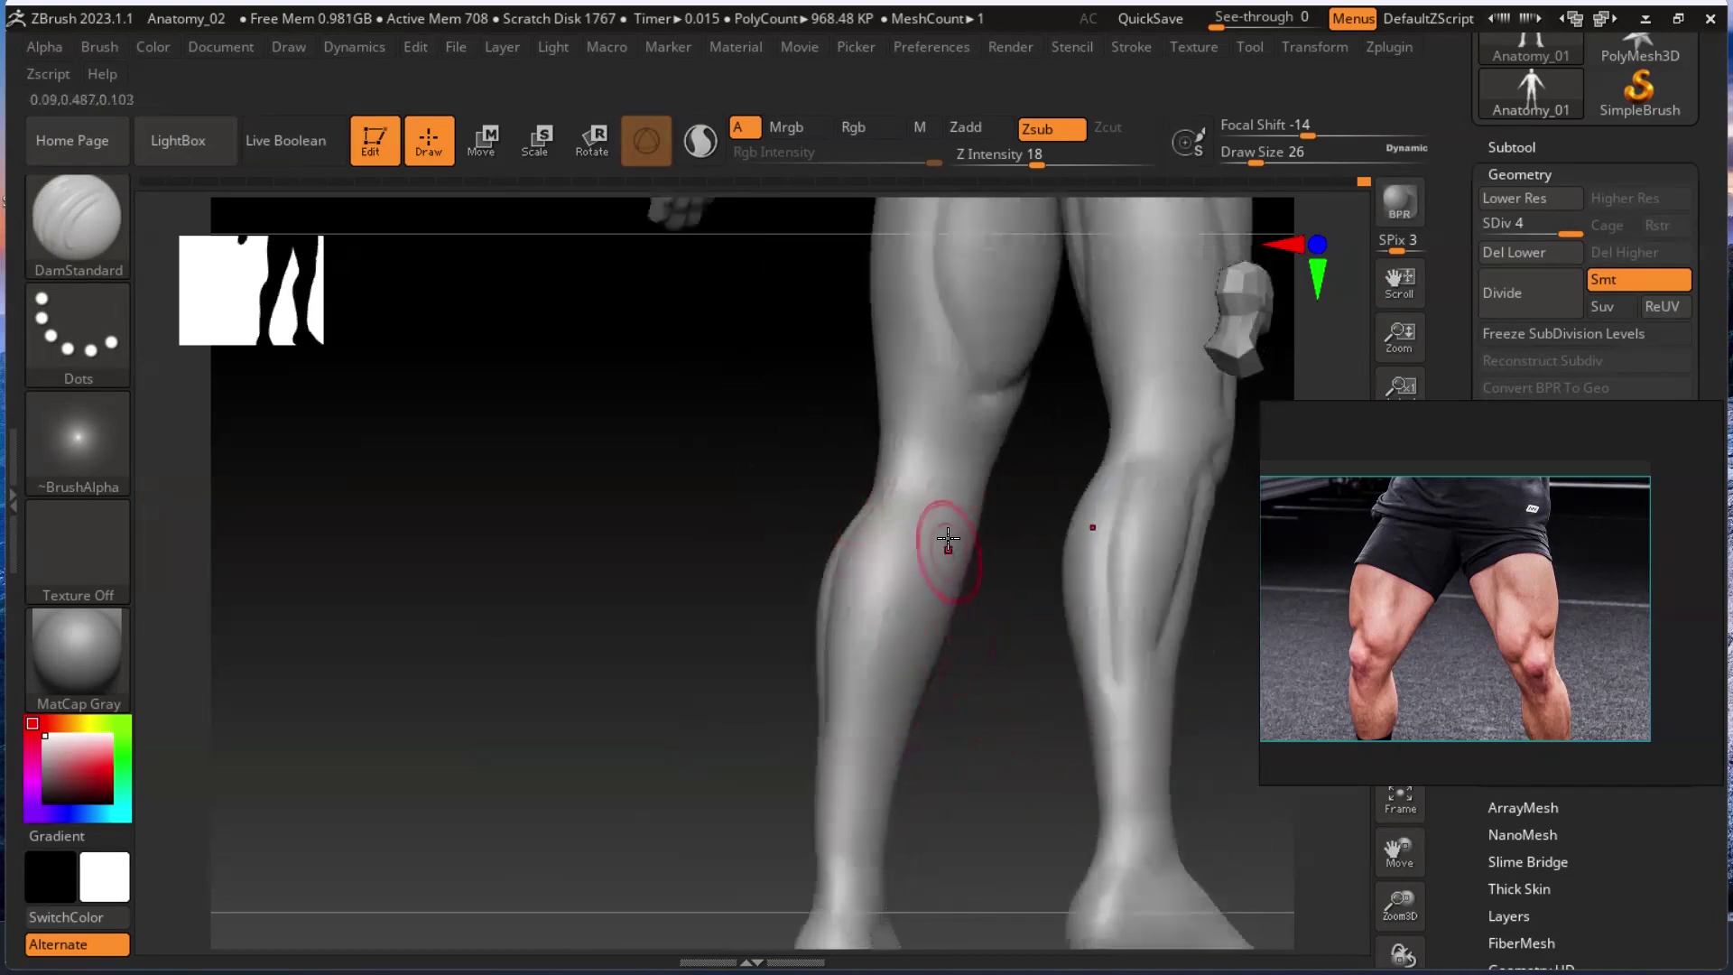
{"action": "mouse_move", "coordinate": [872, 765]}
{"action": "right_mouse_down"}
{"action": "mouse_move", "coordinate": [1060, 759]}
{"action": "mouse_move", "coordinate": [1037, 813]}
{"action": "mouse_move", "coordinate": [999, 812]}
{"action": "mouse_move", "coordinate": [1047, 810]}
{"action": "mouse_move", "coordinate": [1207, 713]}
{"action": "mouse_move", "coordinate": [1157, 657]}
{"action": "right_mouse_up"}
Build up muscle volume on the upper front thigh with the ClayBuildup brush at Z Intensity 2 and Draw Size 26.
{"action": "right_click_drag", "start_coordinate": [1159, 435], "coordinate": [1033, 666], "text": "alt"}
{"action": "left_click", "coordinate": [78, 217]}
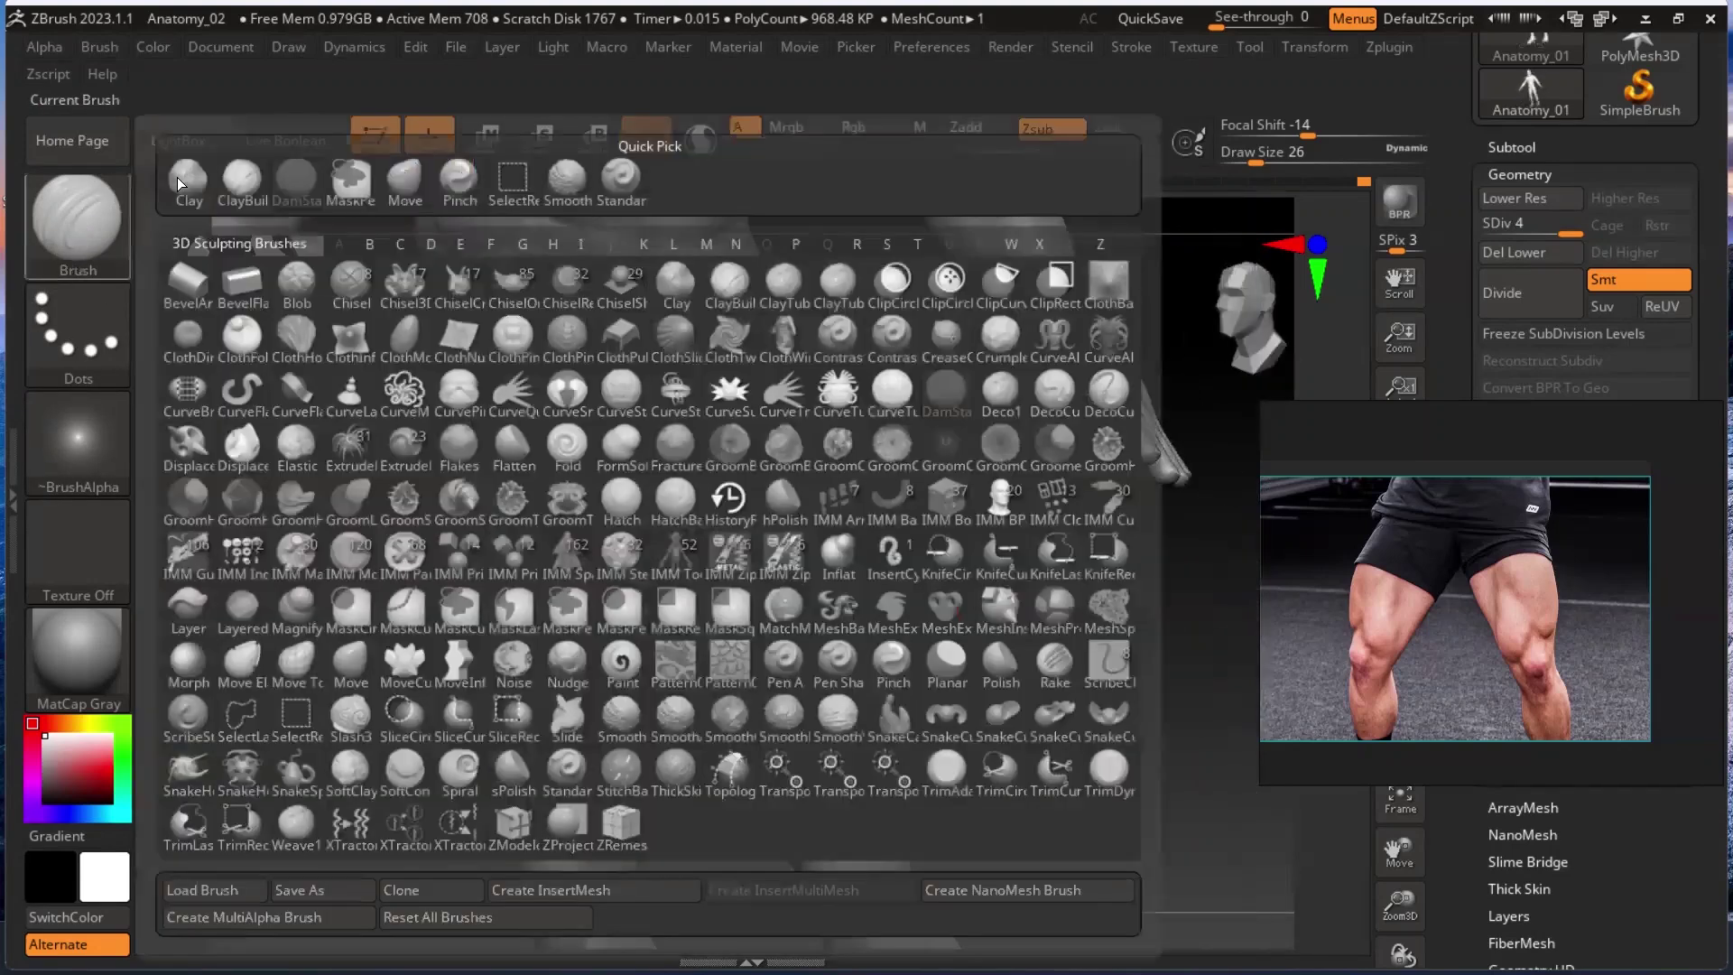
{"action": "left_click", "coordinate": [179, 178]}
{"action": "mouse_move", "coordinate": [713, 410]}
{"action": "left_mouse_down"}
{"action": "mouse_move", "coordinate": [727, 480]}
{"action": "mouse_move", "coordinate": [720, 388]}
{"action": "mouse_move", "coordinate": [782, 505]}
{"action": "mouse_move", "coordinate": [785, 479]}
{"action": "mouse_move", "coordinate": [804, 545]}
{"action": "mouse_move", "coordinate": [793, 555]}
{"action": "mouse_move", "coordinate": [753, 473]}
{"action": "mouse_move", "coordinate": [700, 445]}
{"action": "mouse_move", "coordinate": [762, 587]}
{"action": "mouse_move", "coordinate": [746, 533]}
{"action": "mouse_move", "coordinate": [774, 592]}
{"action": "mouse_move", "coordinate": [817, 580]}
{"action": "left_mouse_up"}
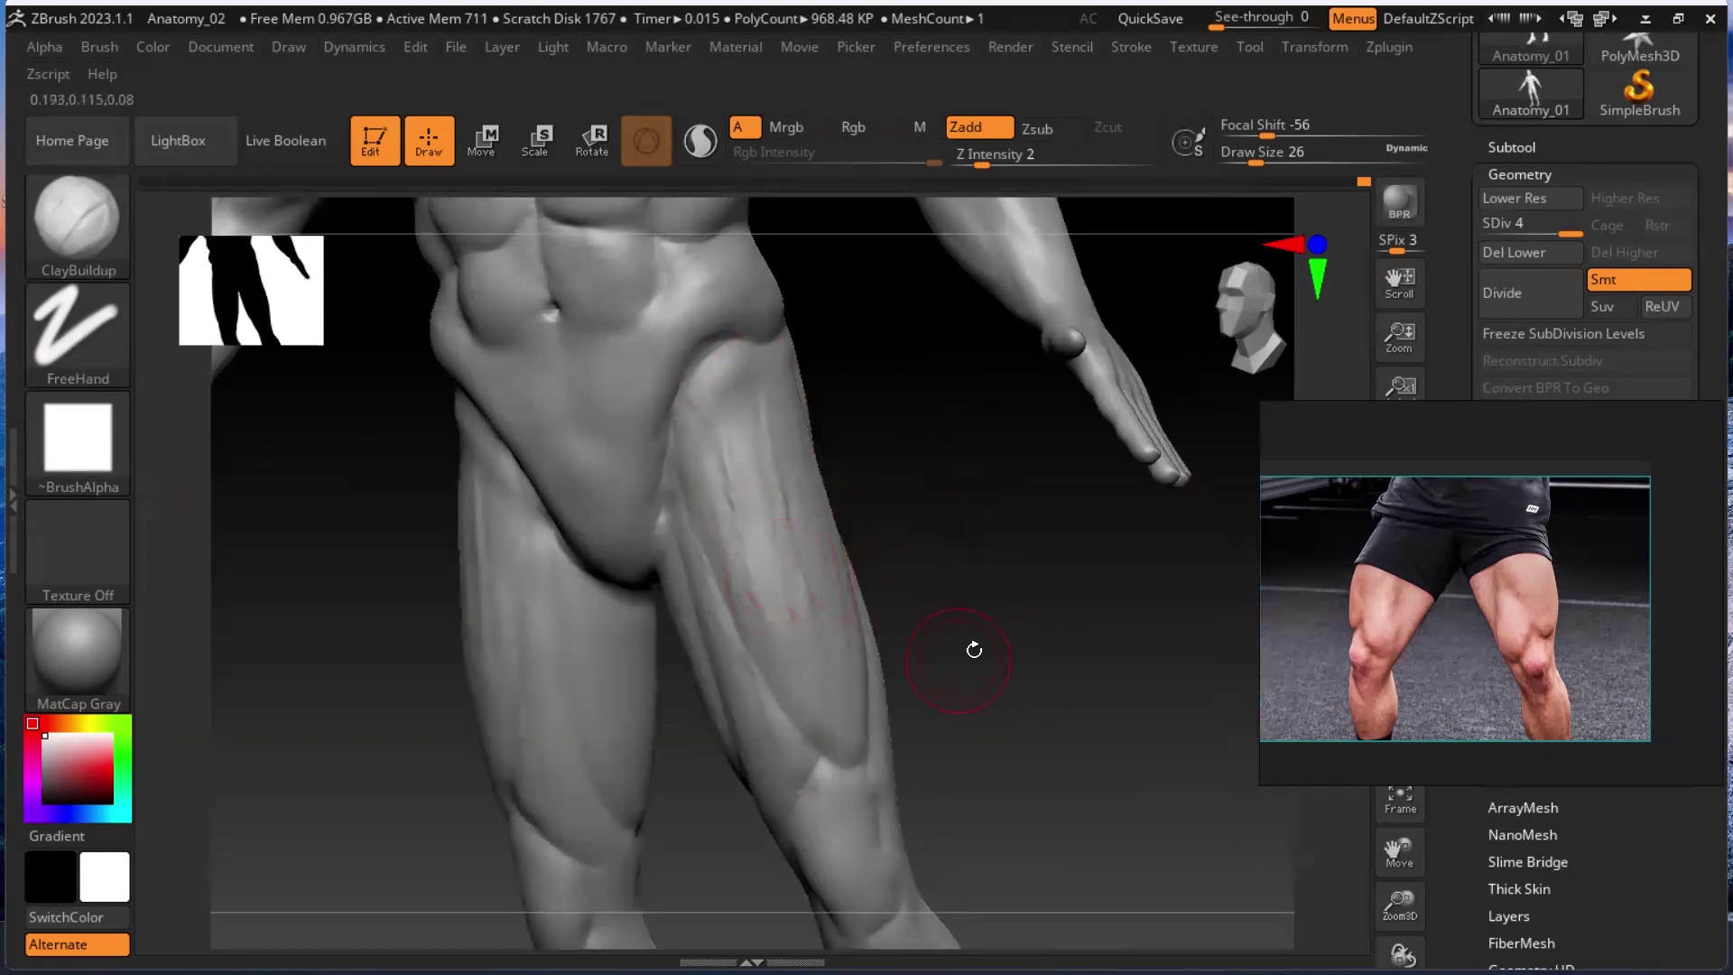
Reduce the ClayBuildup Draw Size to 14 and stroke muscle fibres down the front of the thigh towards the knee.
{"action": "left_click_drag", "start_coordinate": [975, 650], "coordinate": [994, 701], "text": "alt"}
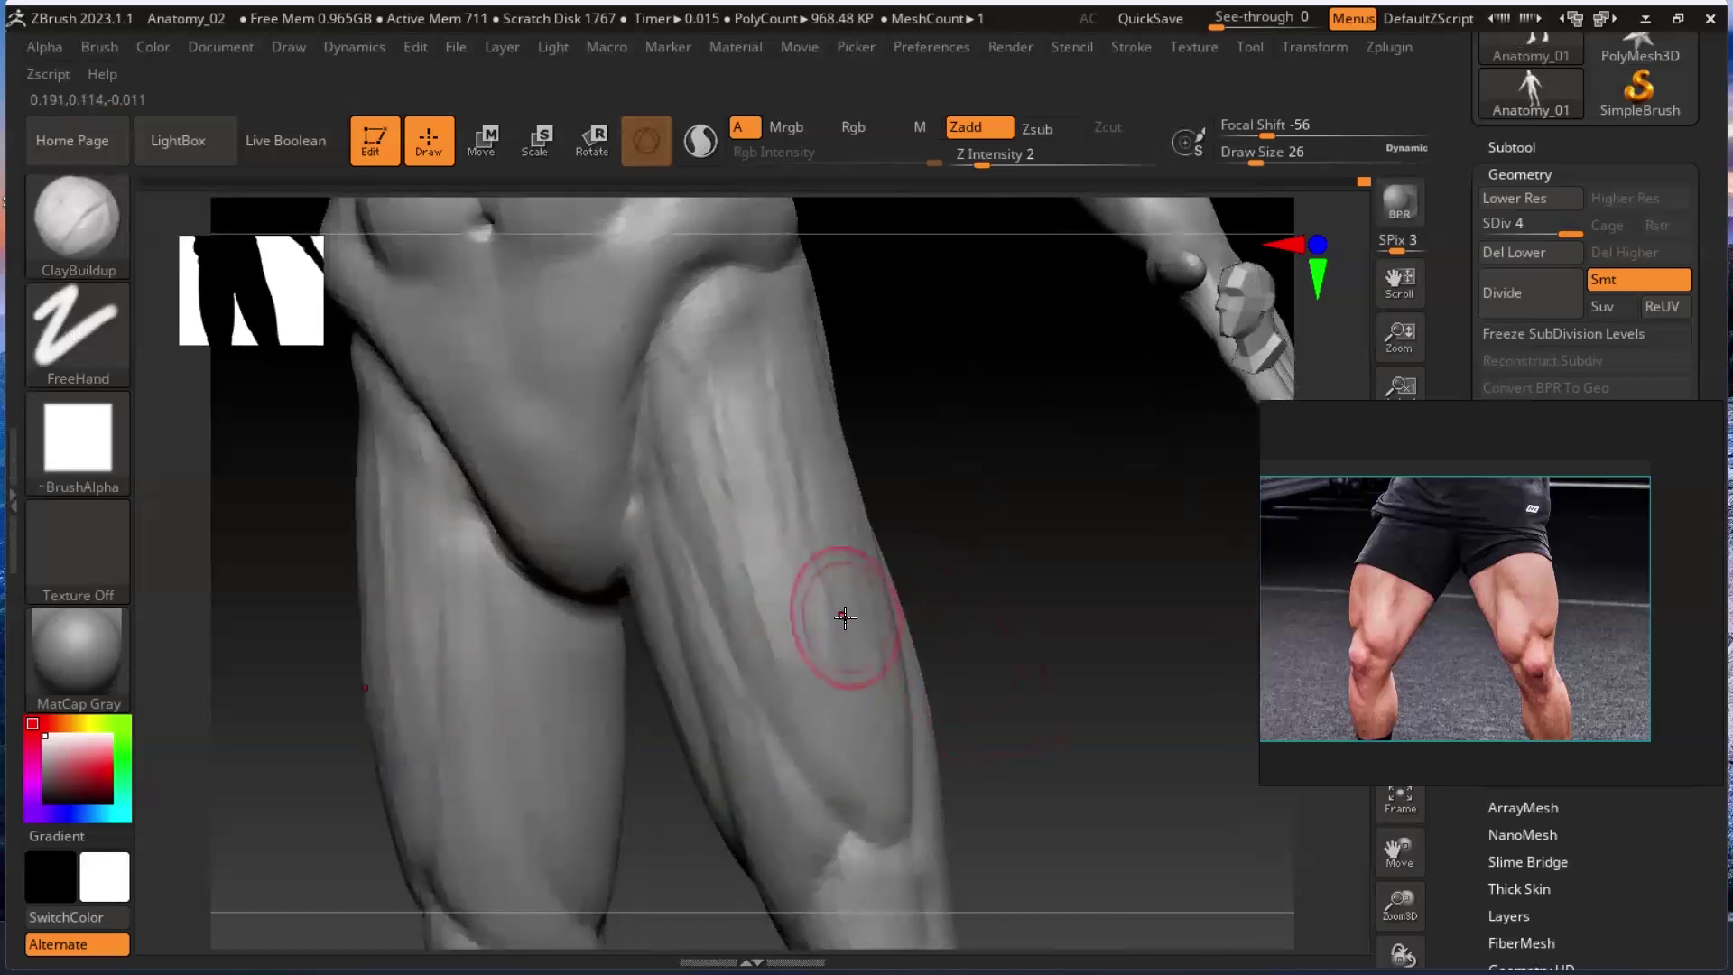
{"action": "key", "text": "["}
{"action": "mouse_move", "coordinate": [741, 435]}
{"action": "left_mouse_down"}
{"action": "mouse_move", "coordinate": [761, 379]}
{"action": "mouse_move", "coordinate": [812, 526]}
{"action": "left_mouse_up"}
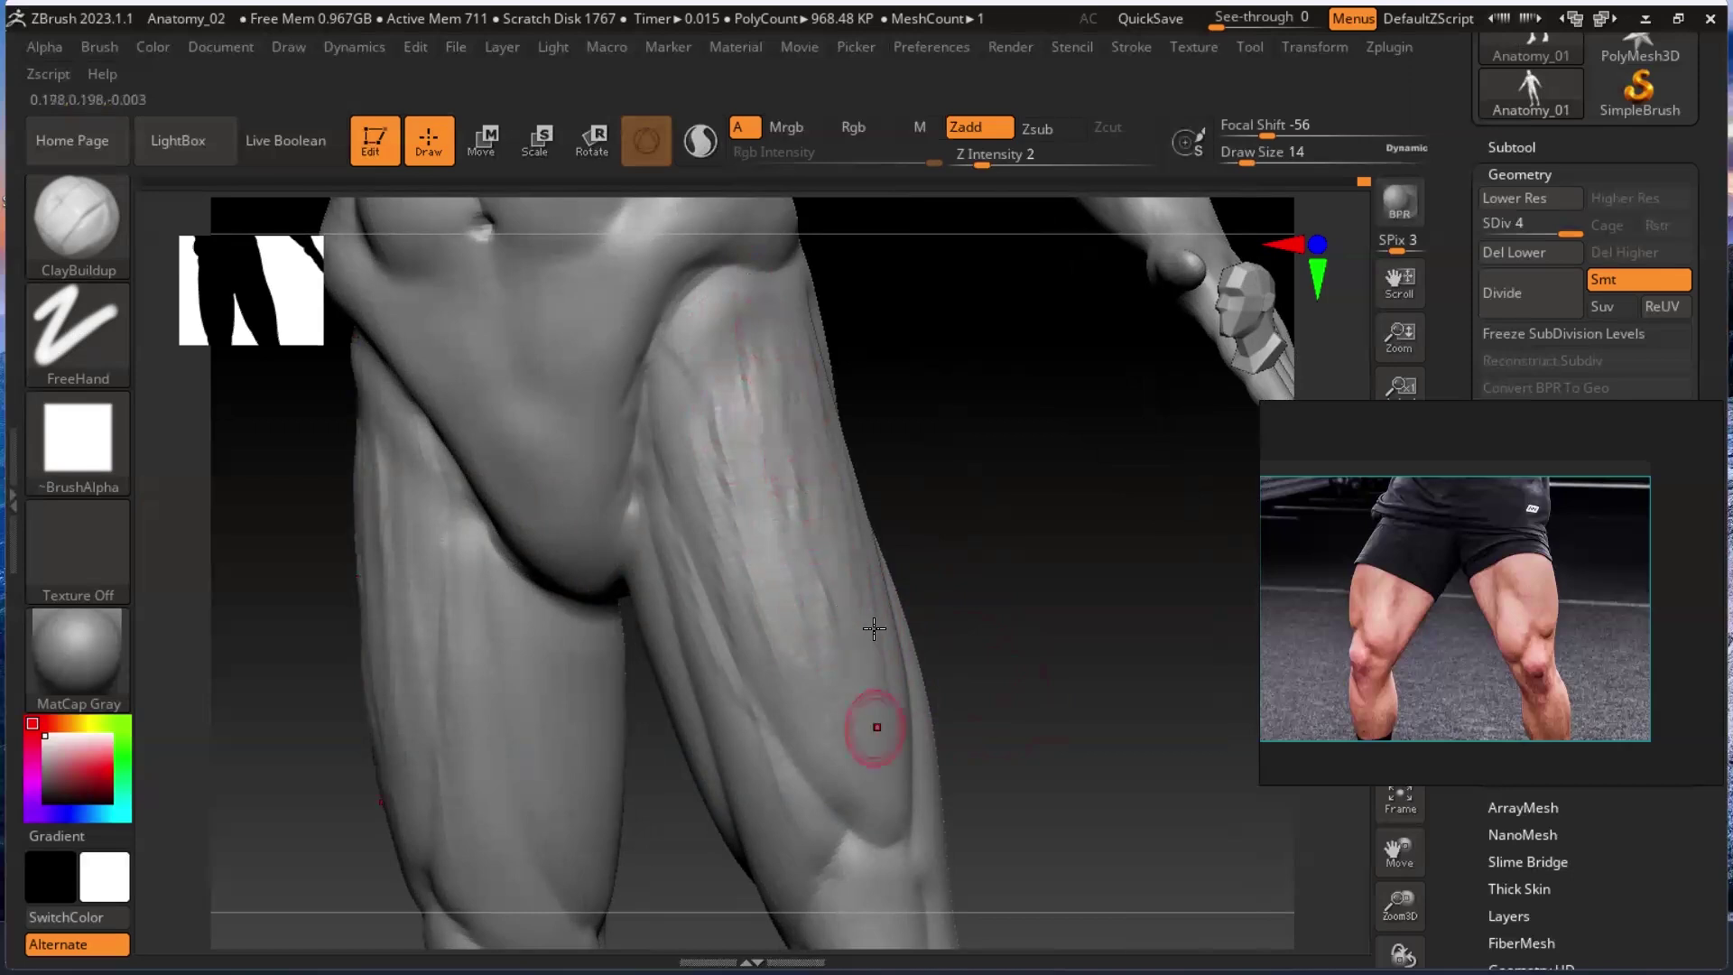
{"action": "left_click_drag", "start_coordinate": [899, 810], "coordinate": [823, 684]}
{"action": "mouse_move", "coordinate": [668, 449]}
{"action": "left_mouse_down"}
{"action": "mouse_move", "coordinate": [701, 355]}
{"action": "mouse_move", "coordinate": [745, 395]}
{"action": "mouse_move", "coordinate": [758, 348]}
{"action": "mouse_move", "coordinate": [784, 397]}
{"action": "mouse_move", "coordinate": [780, 323]}
{"action": "left_mouse_up"}
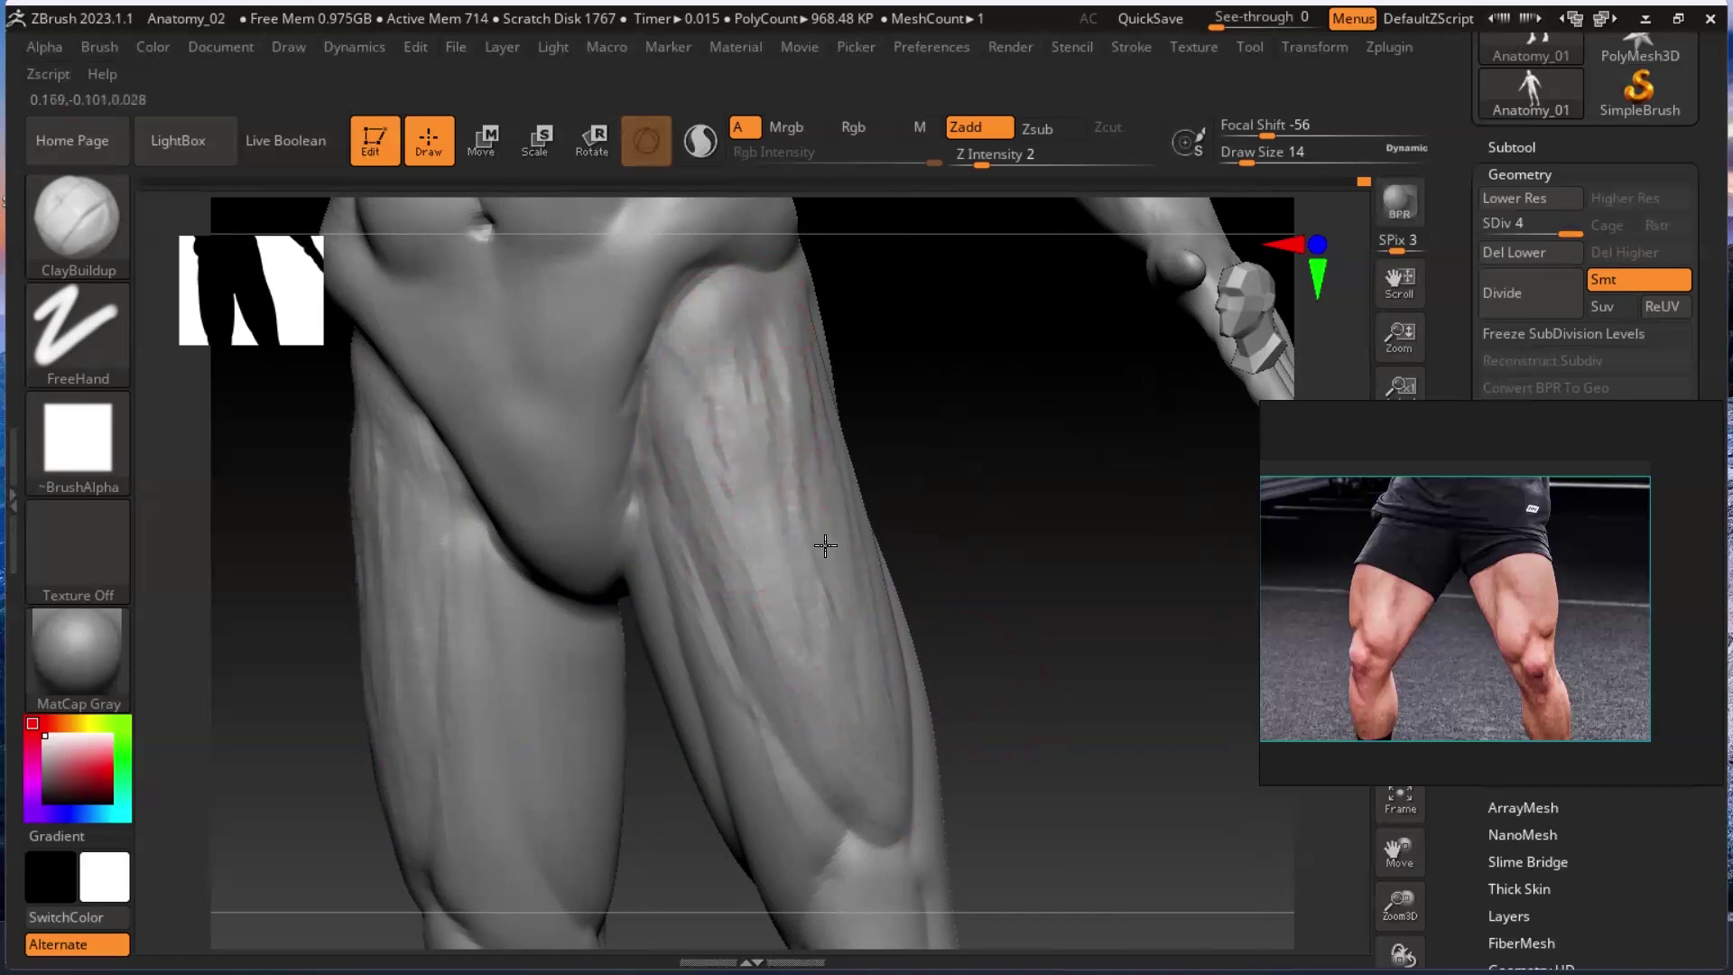
{"action": "mouse_move", "coordinate": [1000, 645]}
{"action": "left_mouse_down"}
{"action": "mouse_move", "coordinate": [975, 588]}
{"action": "mouse_move", "coordinate": [755, 445]}
{"action": "left_mouse_up"}
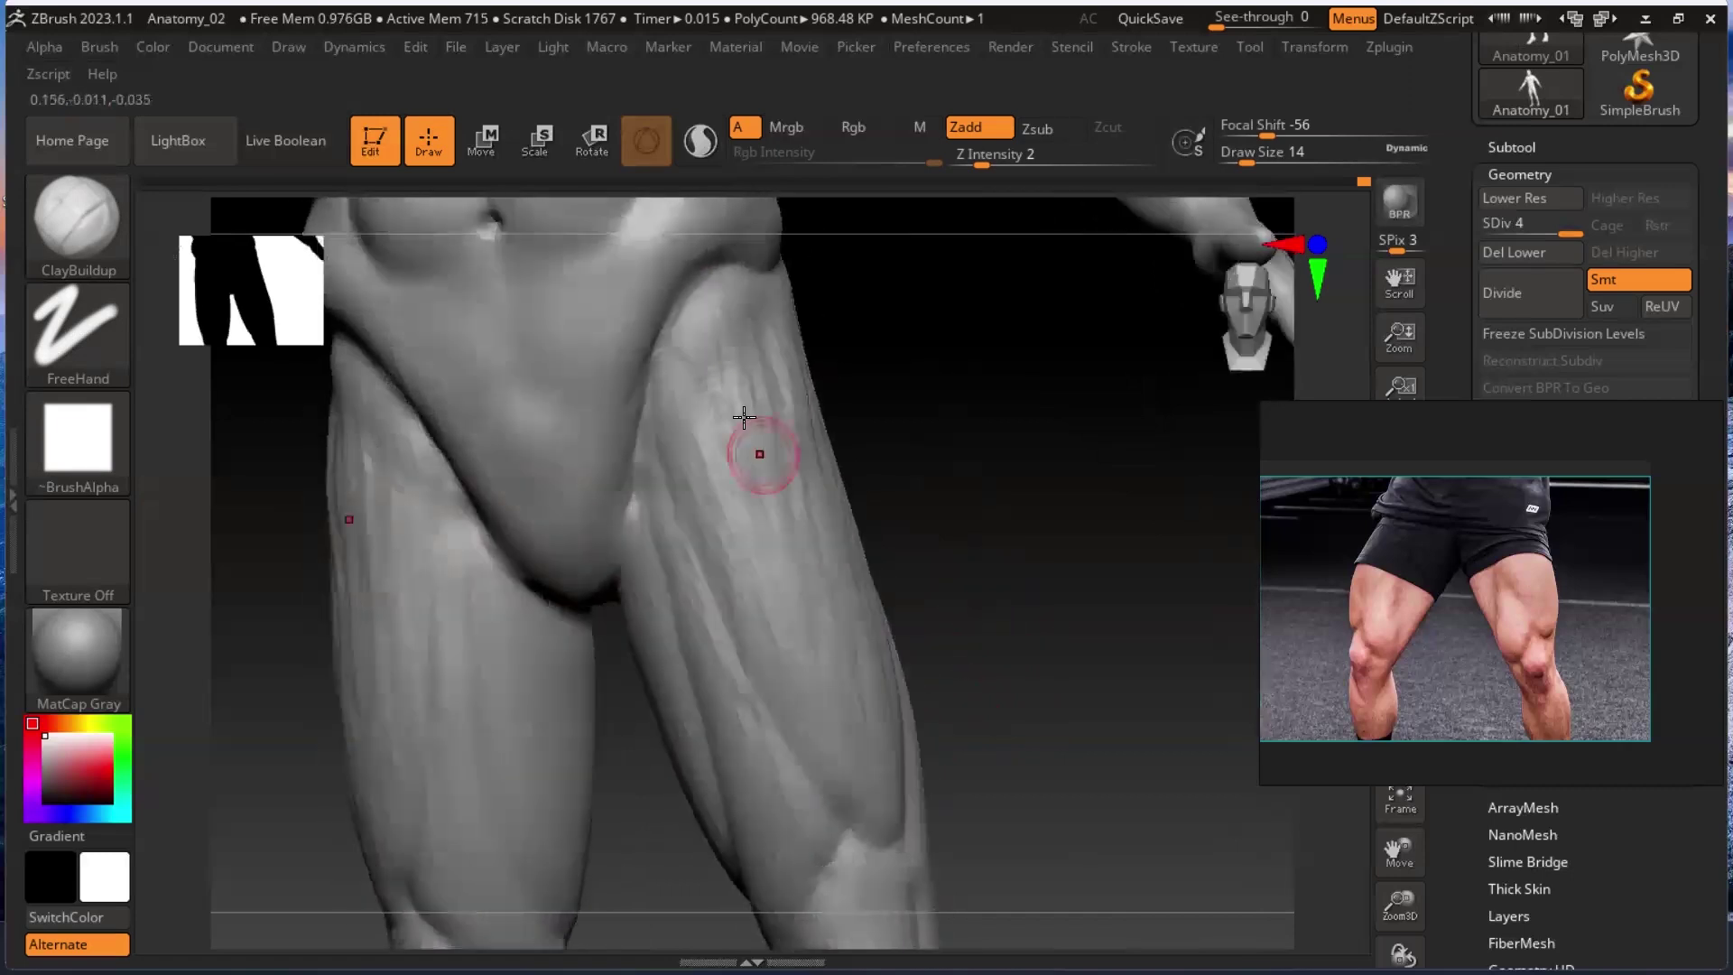
{"action": "left_click_drag", "start_coordinate": [799, 739], "coordinate": [874, 782]}
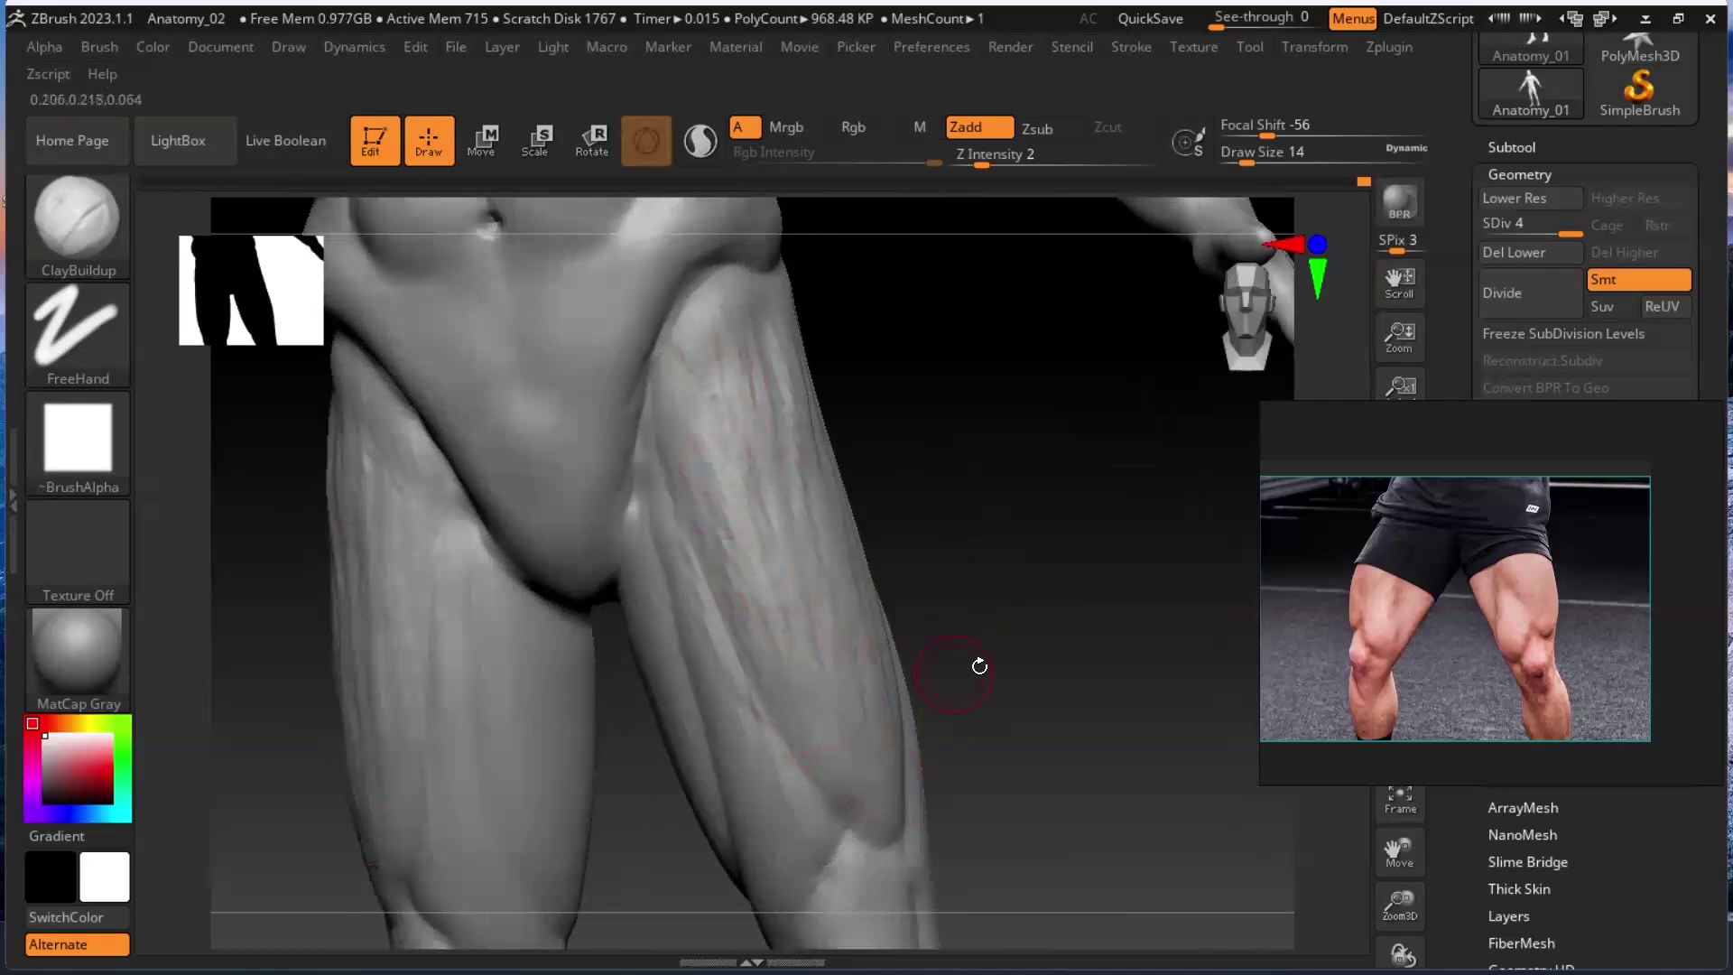
{"action": "left_click_drag", "start_coordinate": [980, 667], "coordinate": [799, 445]}
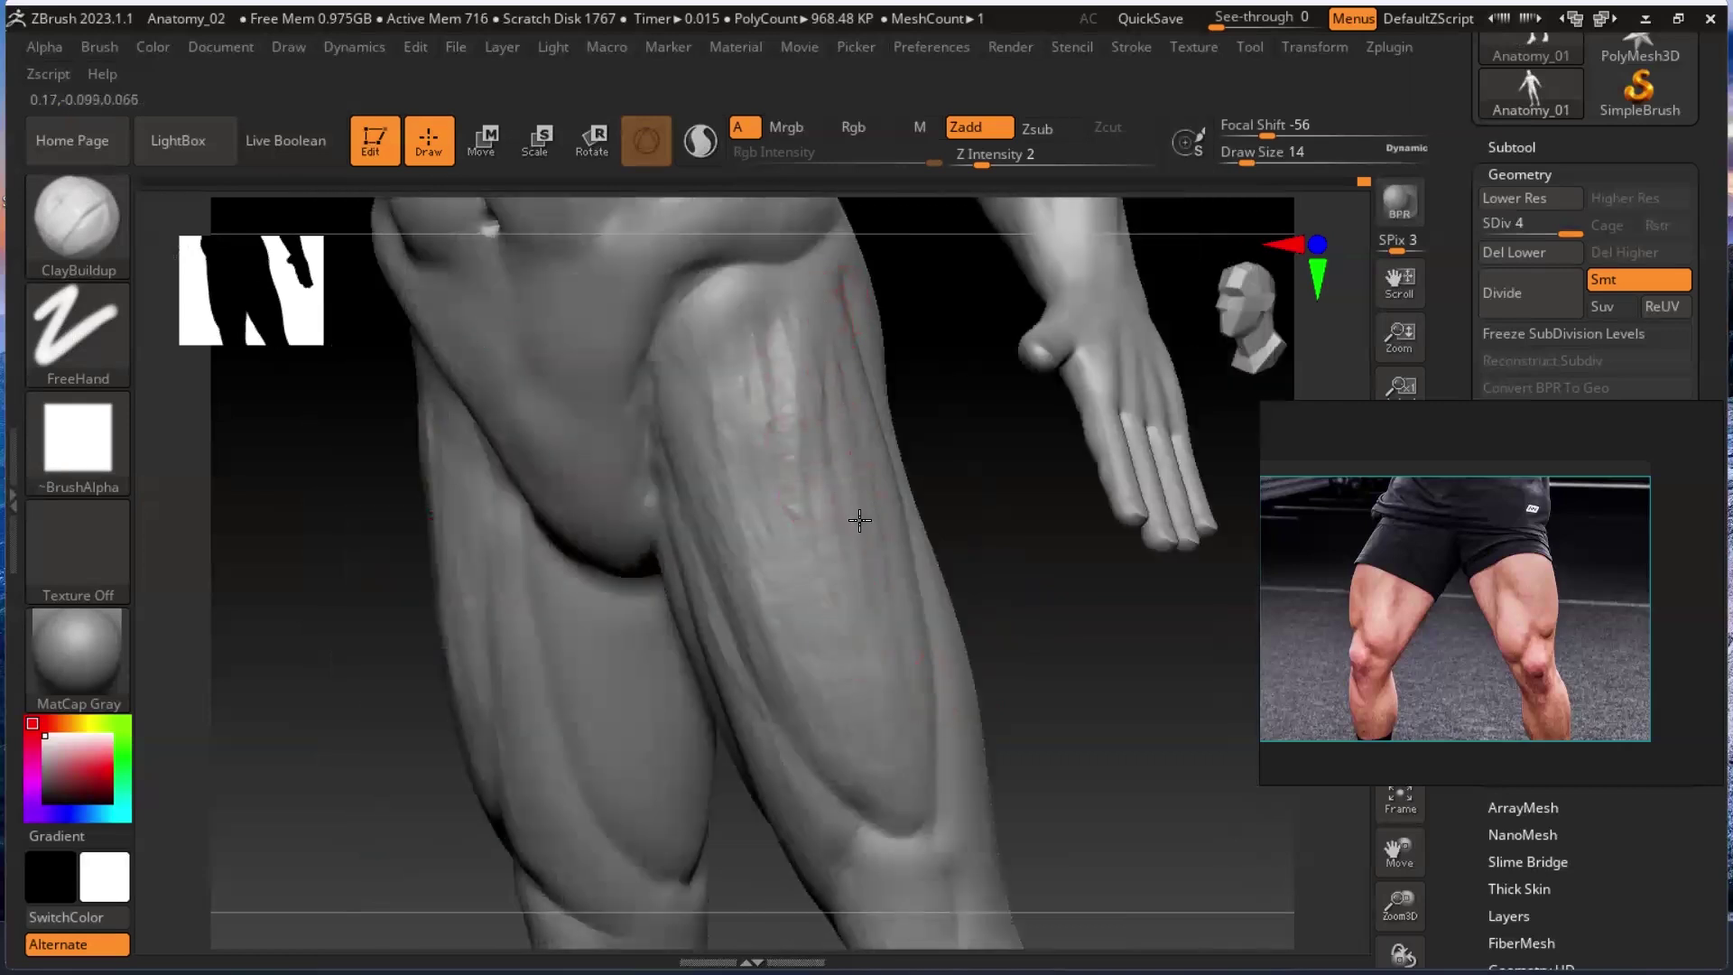
Add long fibre strokes along the outer front thigh muscles, from the hip down to above the knee.
{"action": "left_click_drag", "start_coordinate": [824, 282], "coordinate": [880, 577]}
{"action": "mouse_move", "coordinate": [893, 642]}
{"action": "left_mouse_down"}
{"action": "mouse_move", "coordinate": [901, 751]}
{"action": "mouse_move", "coordinate": [869, 770]}
{"action": "left_mouse_up"}
{"action": "left_click_drag", "start_coordinate": [842, 670], "coordinate": [830, 601]}
{"action": "left_click_drag", "start_coordinate": [803, 410], "coordinate": [843, 596]}
{"action": "left_click_drag", "start_coordinate": [819, 442], "coordinate": [891, 743]}
{"action": "left_click_drag", "start_coordinate": [776, 520], "coordinate": [847, 728]}
{"action": "left_click_drag", "start_coordinate": [998, 616], "coordinate": [1097, 596]}
{"action": "mouse_move", "coordinate": [783, 365]}
{"action": "left_mouse_down"}
{"action": "mouse_move", "coordinate": [835, 596]}
{"action": "mouse_move", "coordinate": [836, 549]}
{"action": "left_mouse_up"}
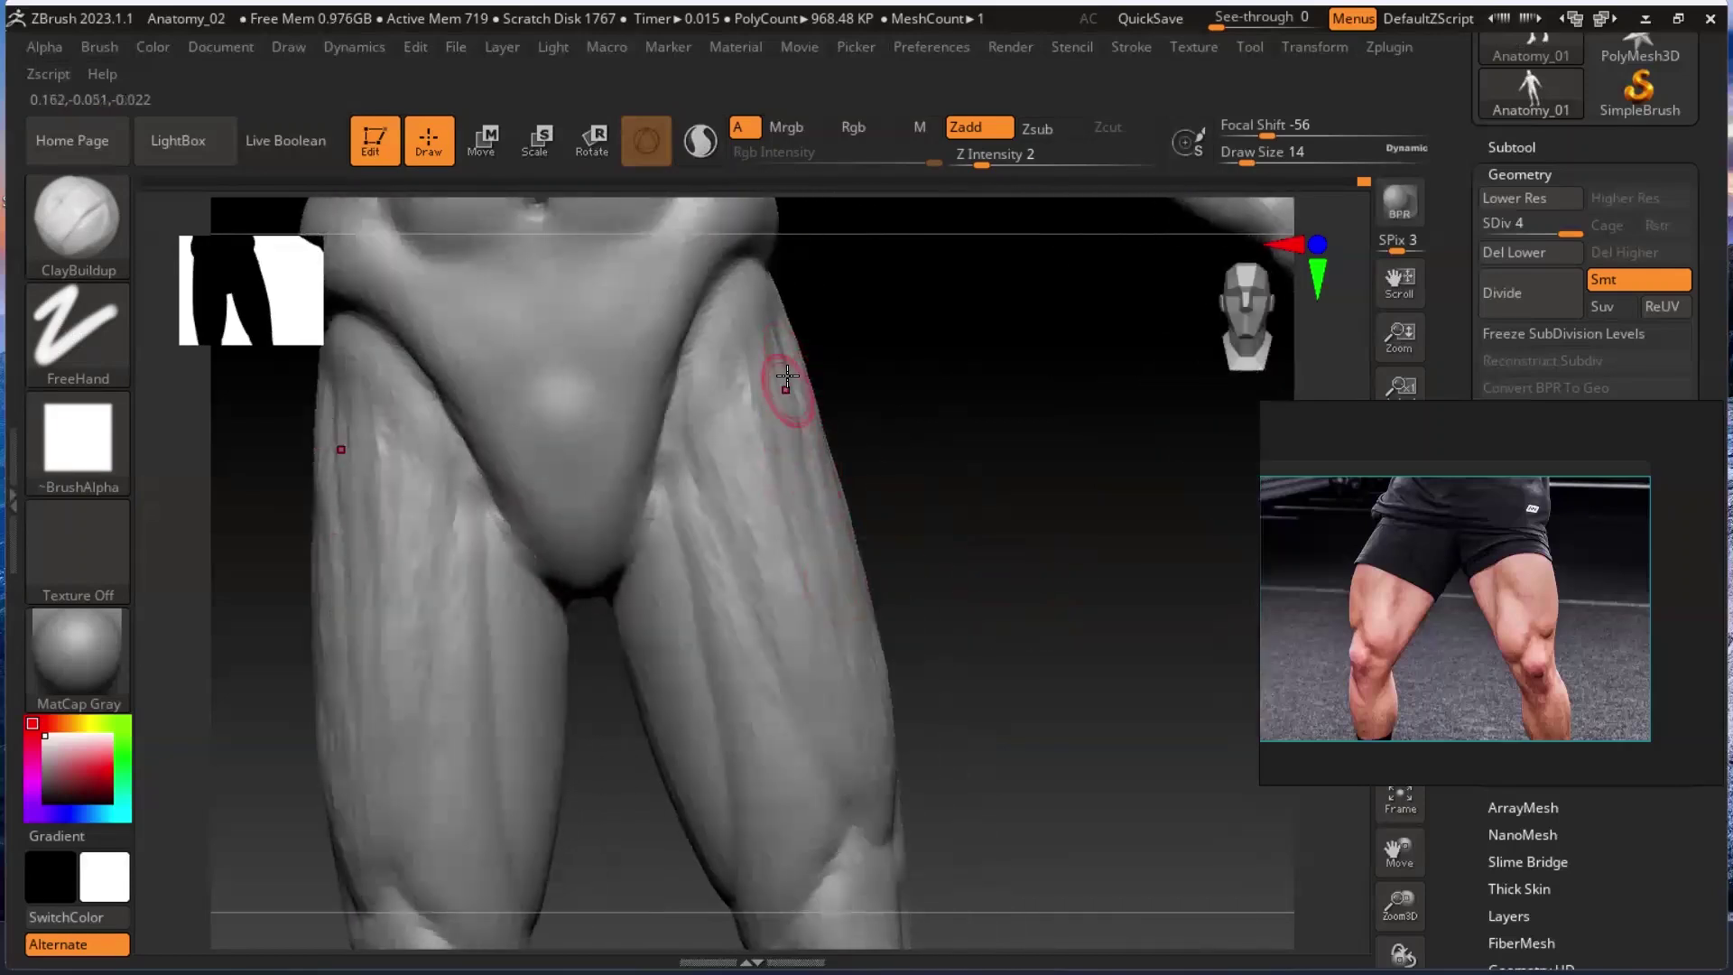
Hide the torso, head and upper arms so that mainly the hips and legs stay visible.
{"action": "right_click_drag", "start_coordinate": [886, 444], "coordinate": [985, 528]}
{"action": "mouse_move", "coordinate": [1099, 553]}
{"action": "right_mouse_down"}
{"action": "mouse_move", "coordinate": [944, 484]}
{"action": "mouse_move", "coordinate": [977, 571]}
{"action": "mouse_move", "coordinate": [948, 631]}
{"action": "right_mouse_up"}
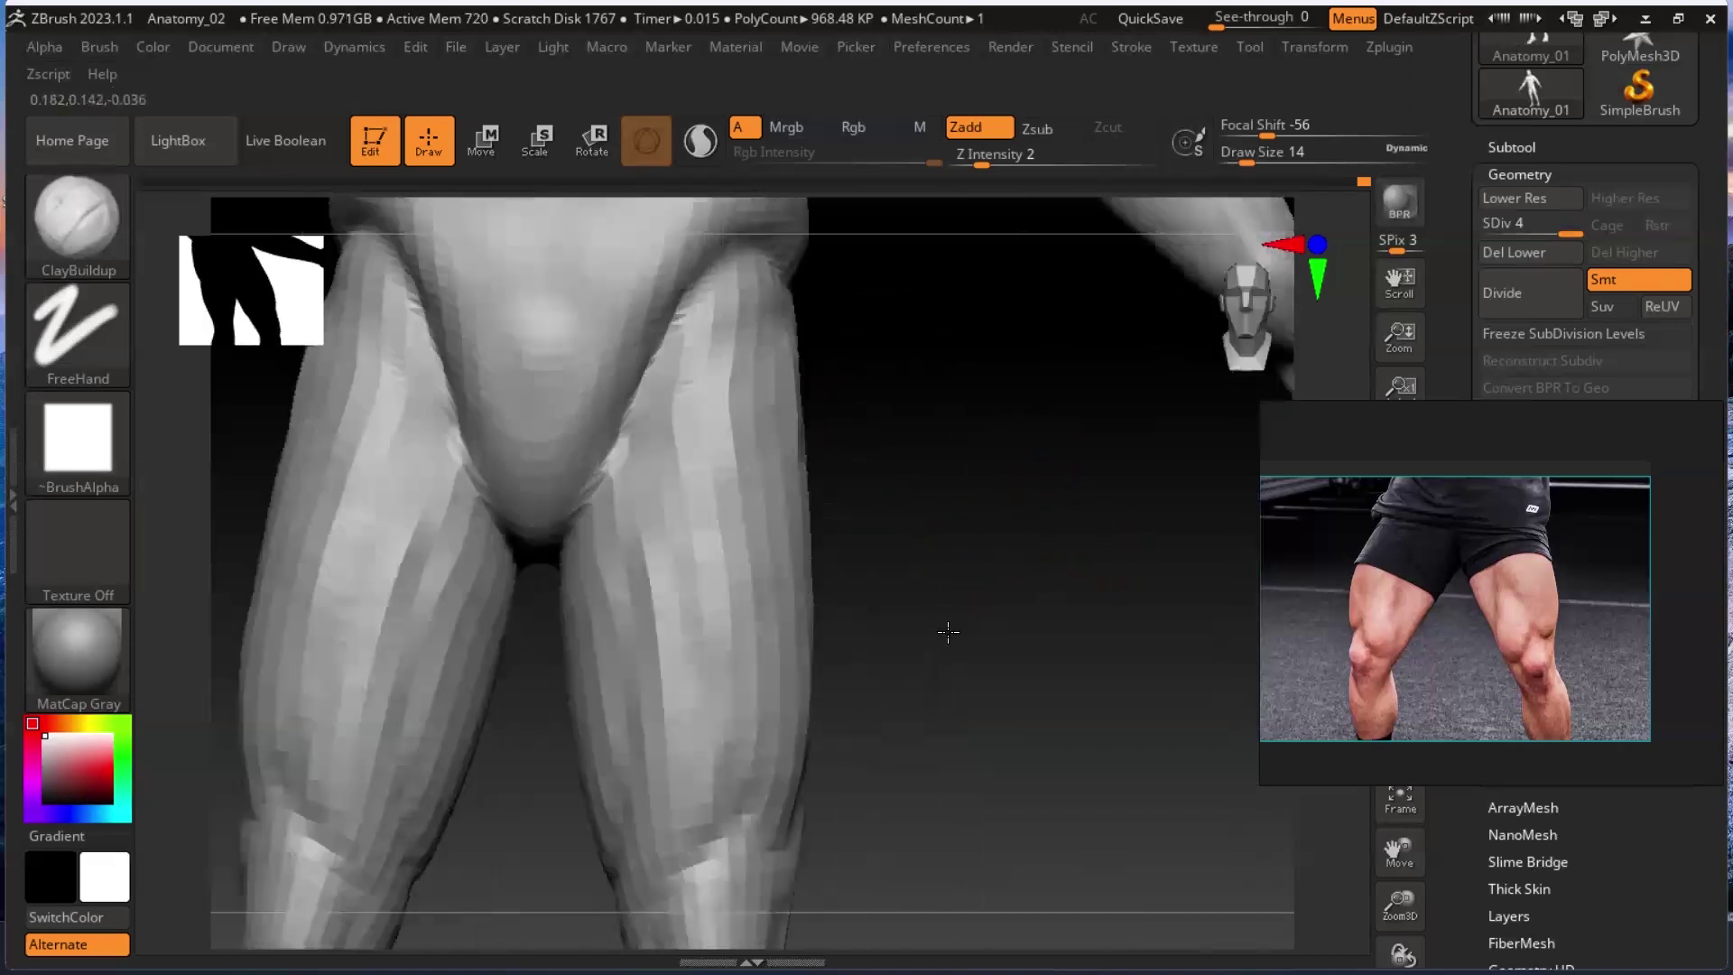
{"action": "right_click_drag", "start_coordinate": [994, 701], "coordinate": [786, 604], "text": "ctrl"}
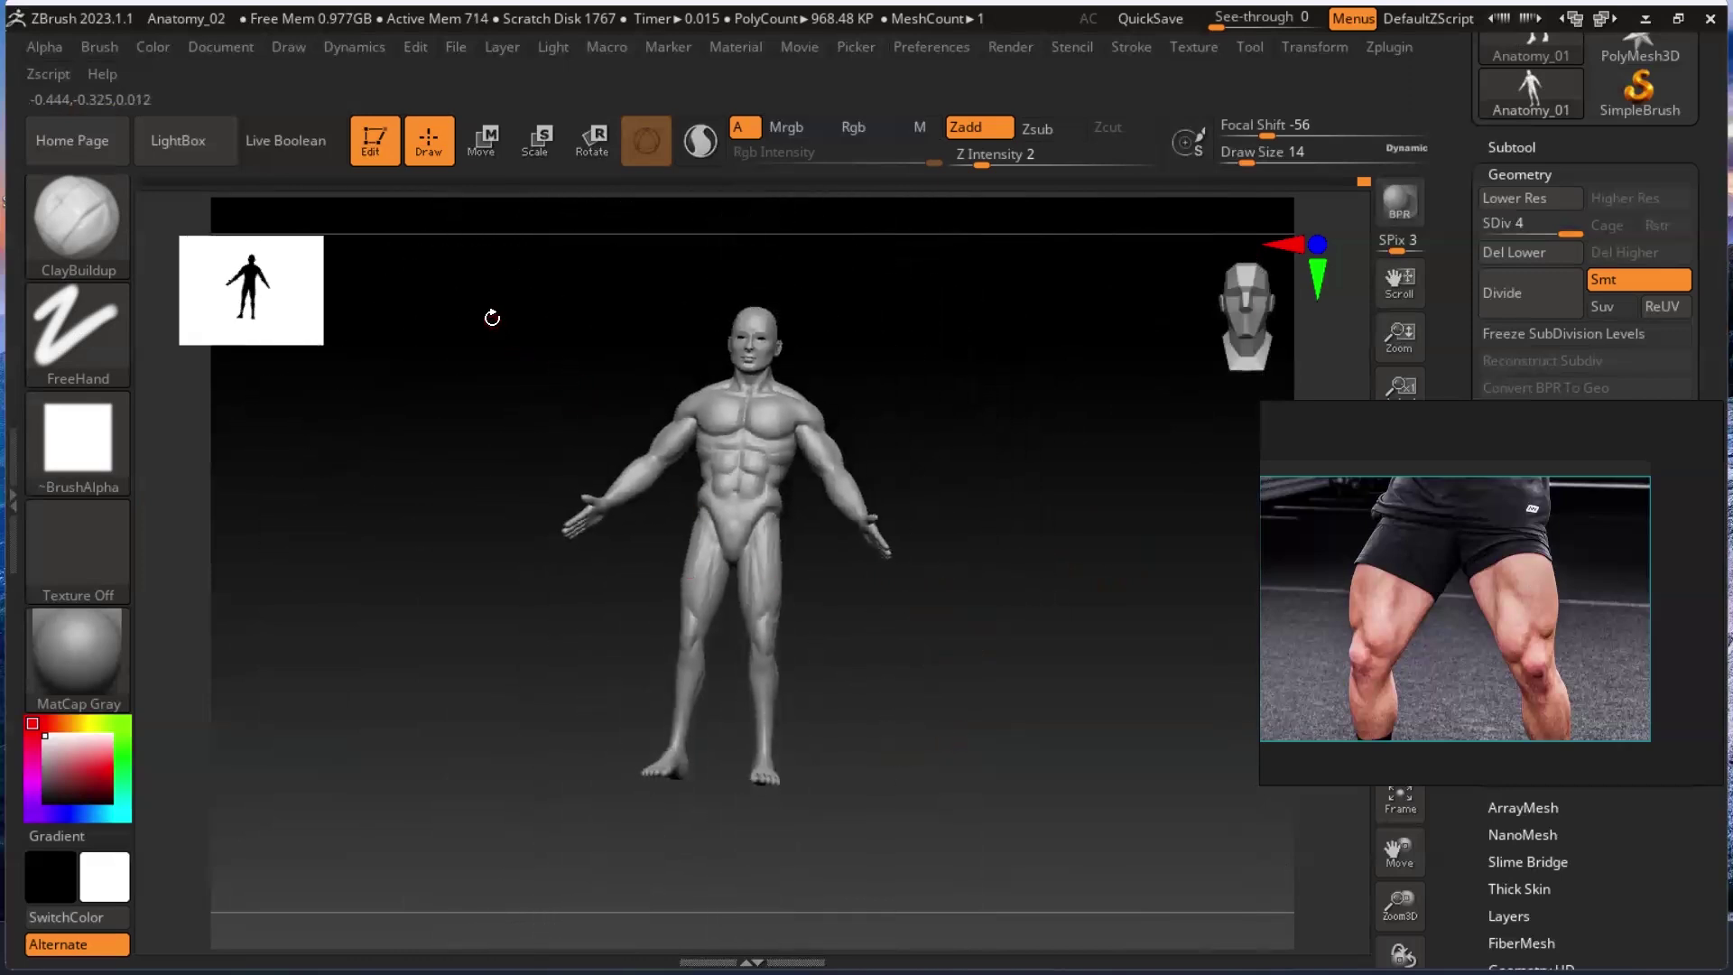
{"action": "mouse_move", "coordinate": [467, 259]}
{"action": "left_mouse_down", "text": "ctrl+shift"}
{"action": "mouse_move", "coordinate": [873, 415]}
{"action": "mouse_move", "coordinate": [1013, 548]}
{"action": "mouse_move", "coordinate": [1012, 496]}
{"action": "mouse_move", "coordinate": [1068, 569]}
{"action": "left_mouse_up", "text": "ctrl+shift"}
{"action": "left_click", "coordinate": [1042, 606], "text": "ctrl+shift"}
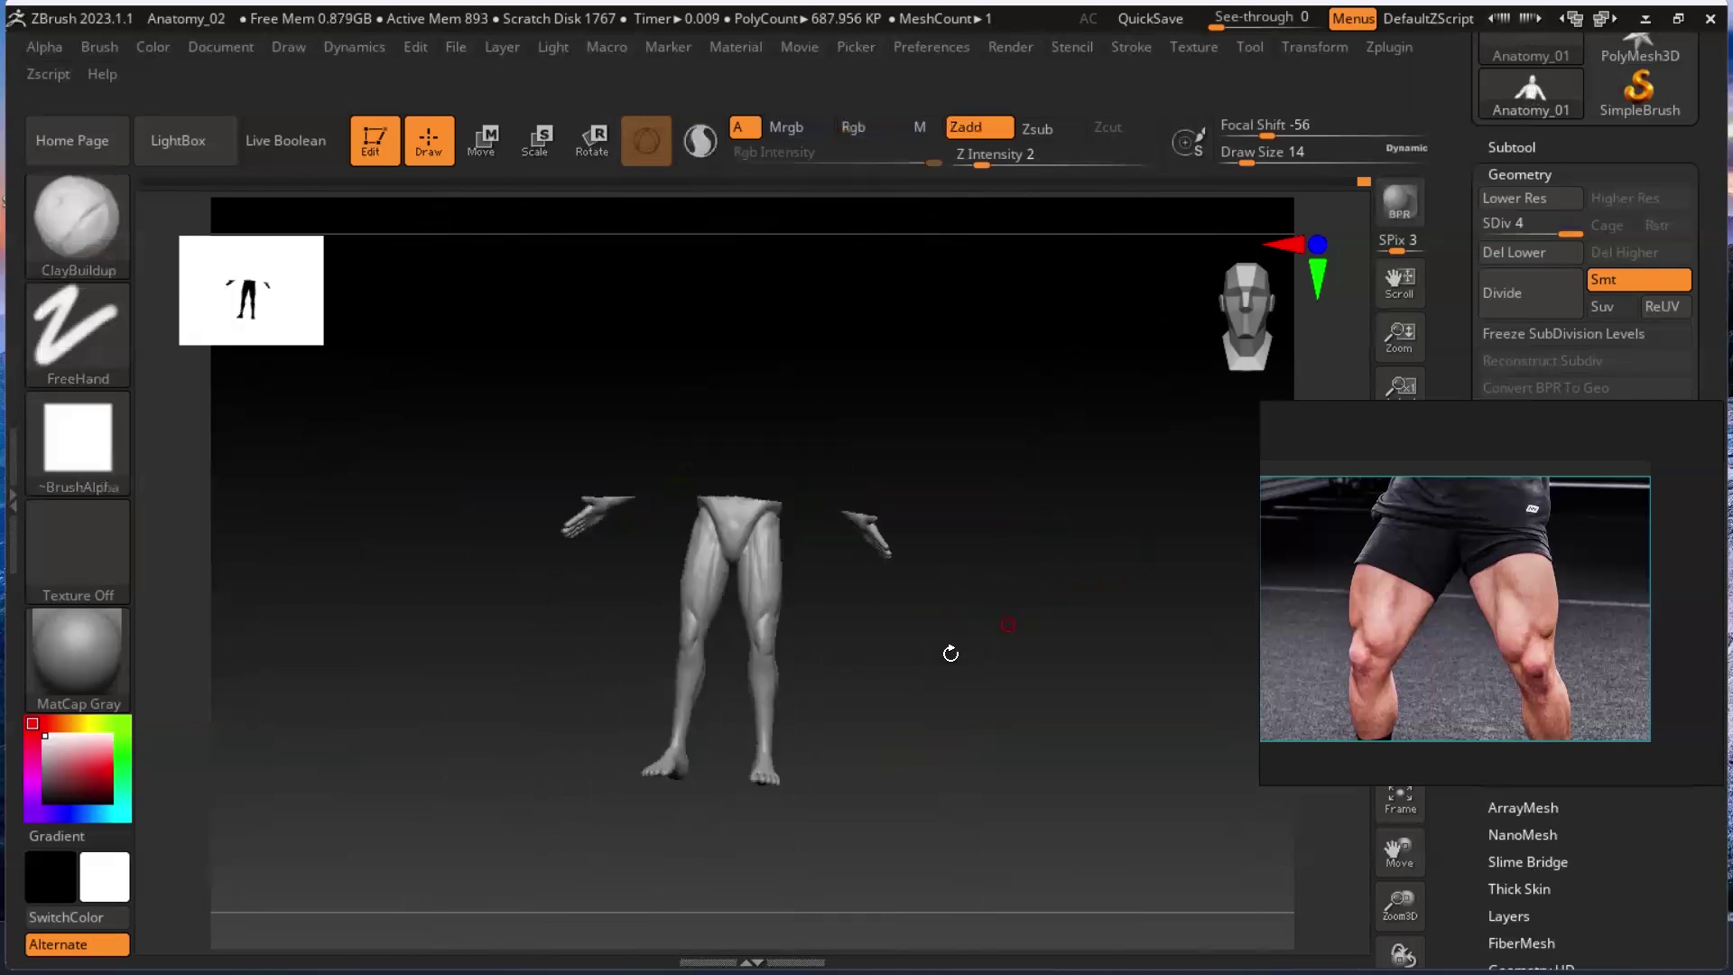
Build up fibre strokes over the inner thigh muscles from the groin towards the knee, working on both their front and back sides.
{"action": "left_click_drag", "start_coordinate": [932, 688], "coordinate": [913, 577]}
{"action": "right_click_drag", "start_coordinate": [914, 578], "coordinate": [914, 515]}
{"action": "left_click_drag", "start_coordinate": [915, 514], "coordinate": [940, 623], "text": "alt"}
{"action": "mouse_move", "coordinate": [876, 483]}
{"action": "left_mouse_down", "text": "alt"}
{"action": "mouse_move", "coordinate": [880, 515]}
{"action": "mouse_move", "coordinate": [862, 452]}
{"action": "left_mouse_up", "text": "alt"}
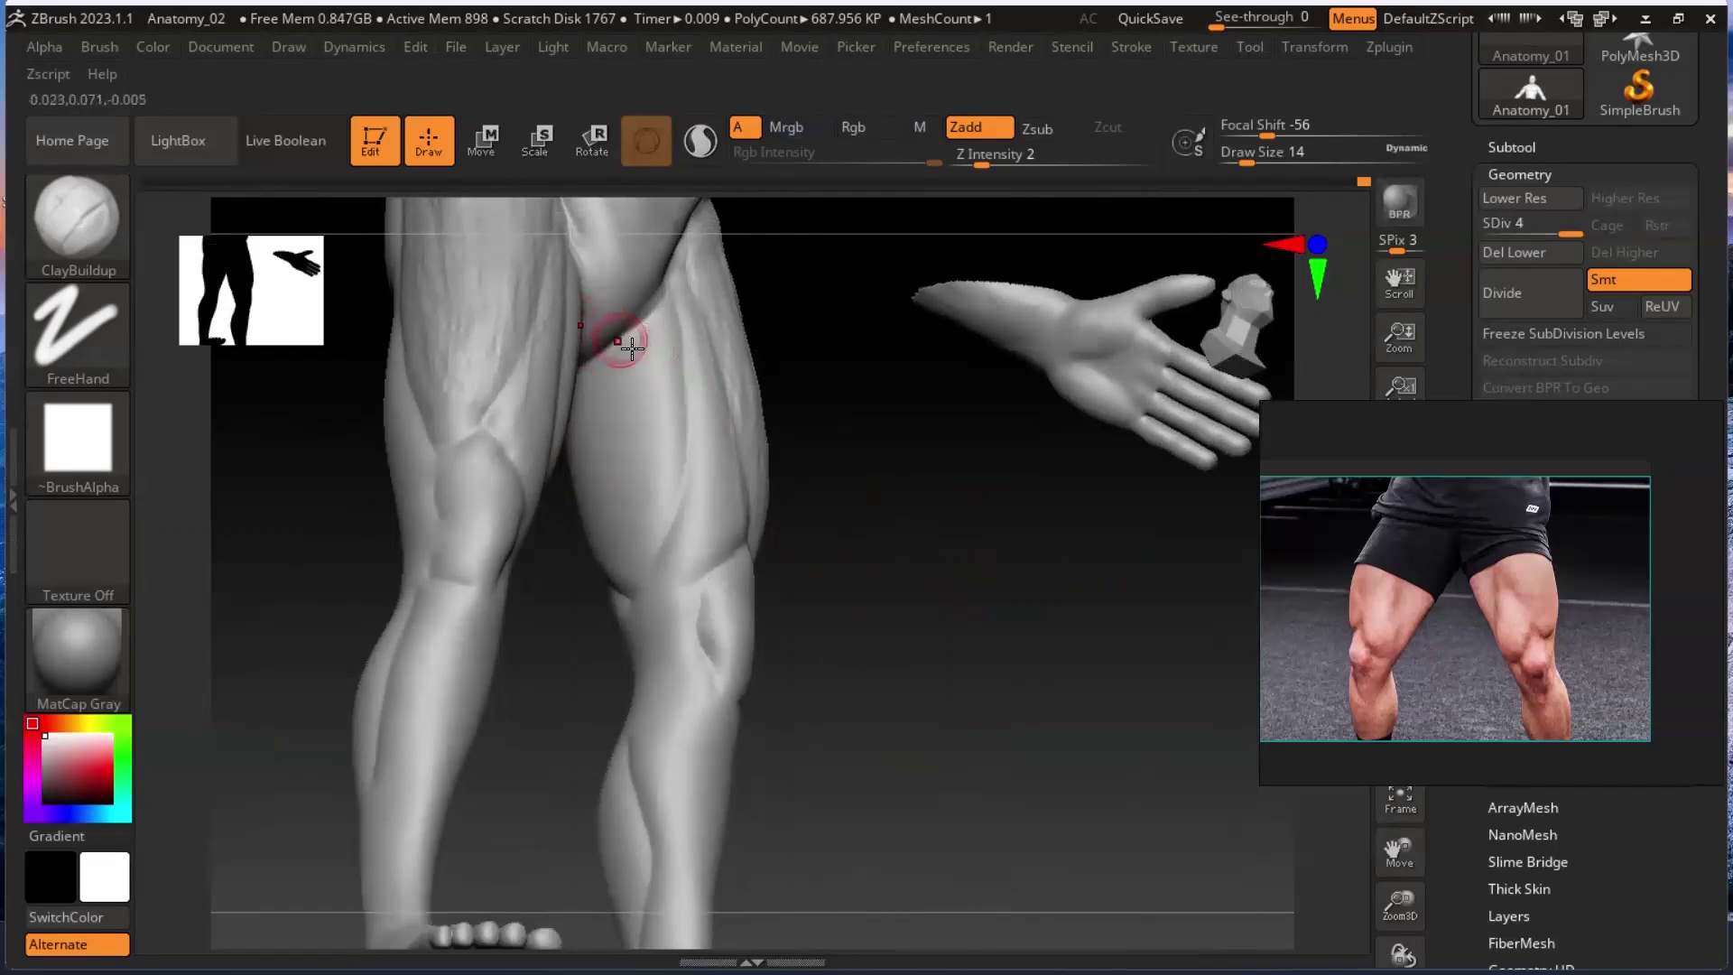
{"action": "left_click_drag", "start_coordinate": [652, 493], "coordinate": [647, 517]}
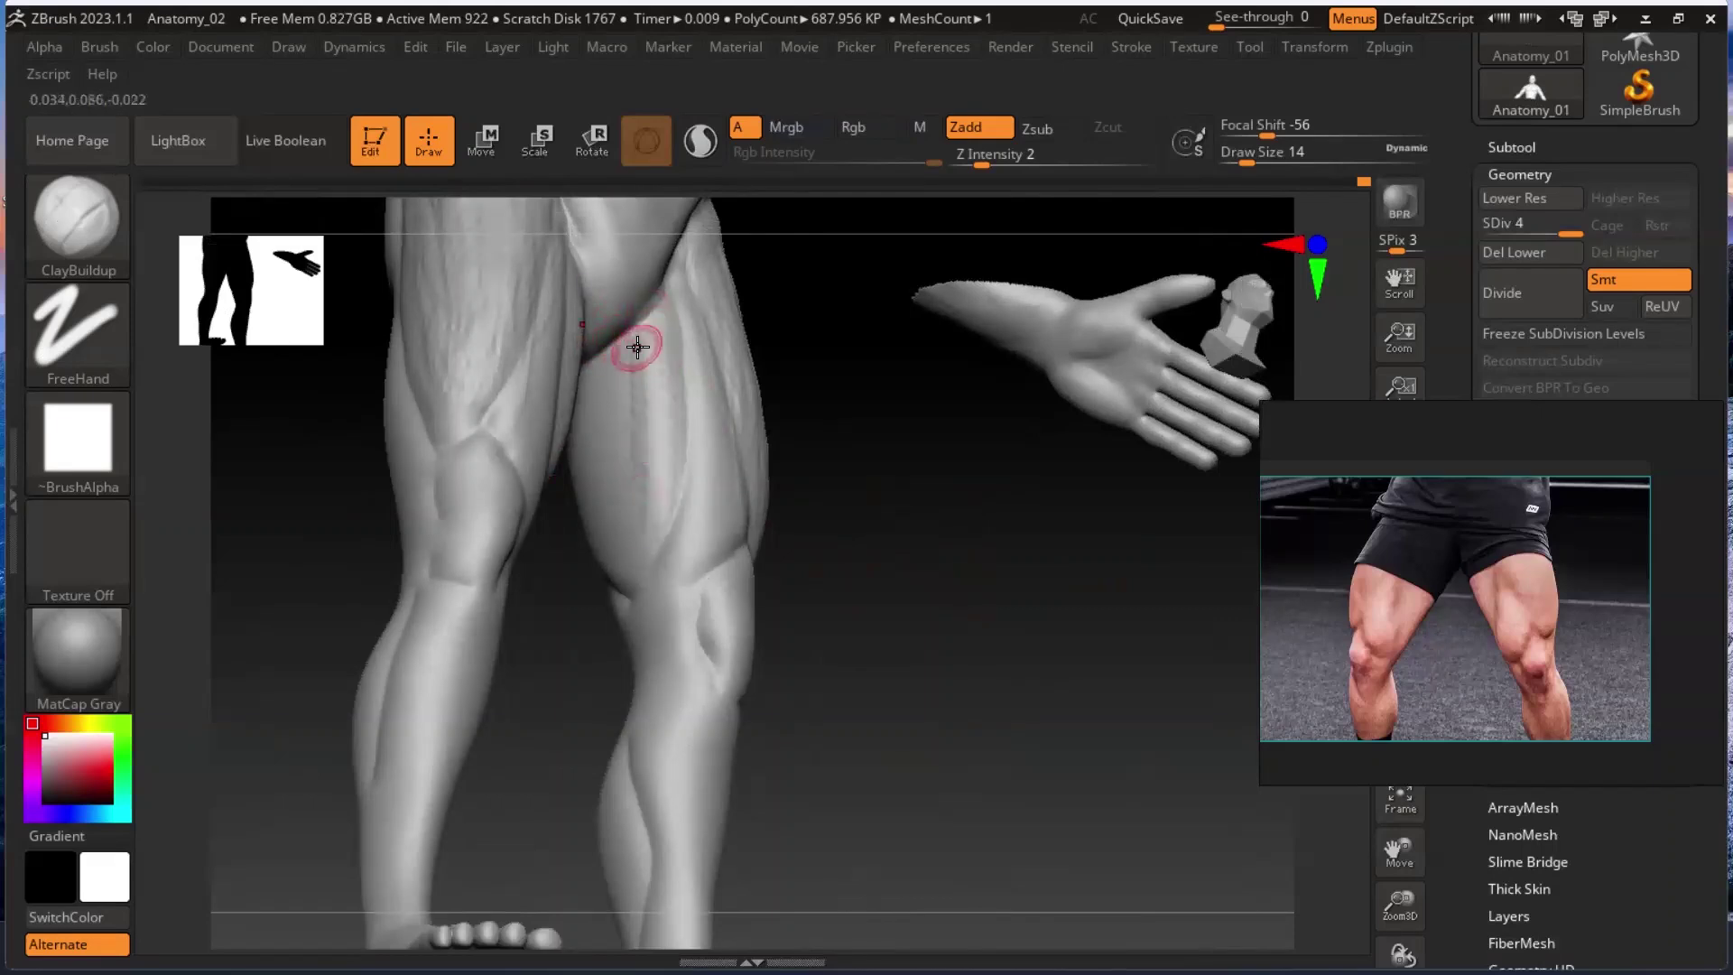
{"action": "left_click_drag", "start_coordinate": [616, 459], "coordinate": [601, 374]}
{"action": "right_click_drag", "start_coordinate": [929, 588], "coordinate": [620, 479]}
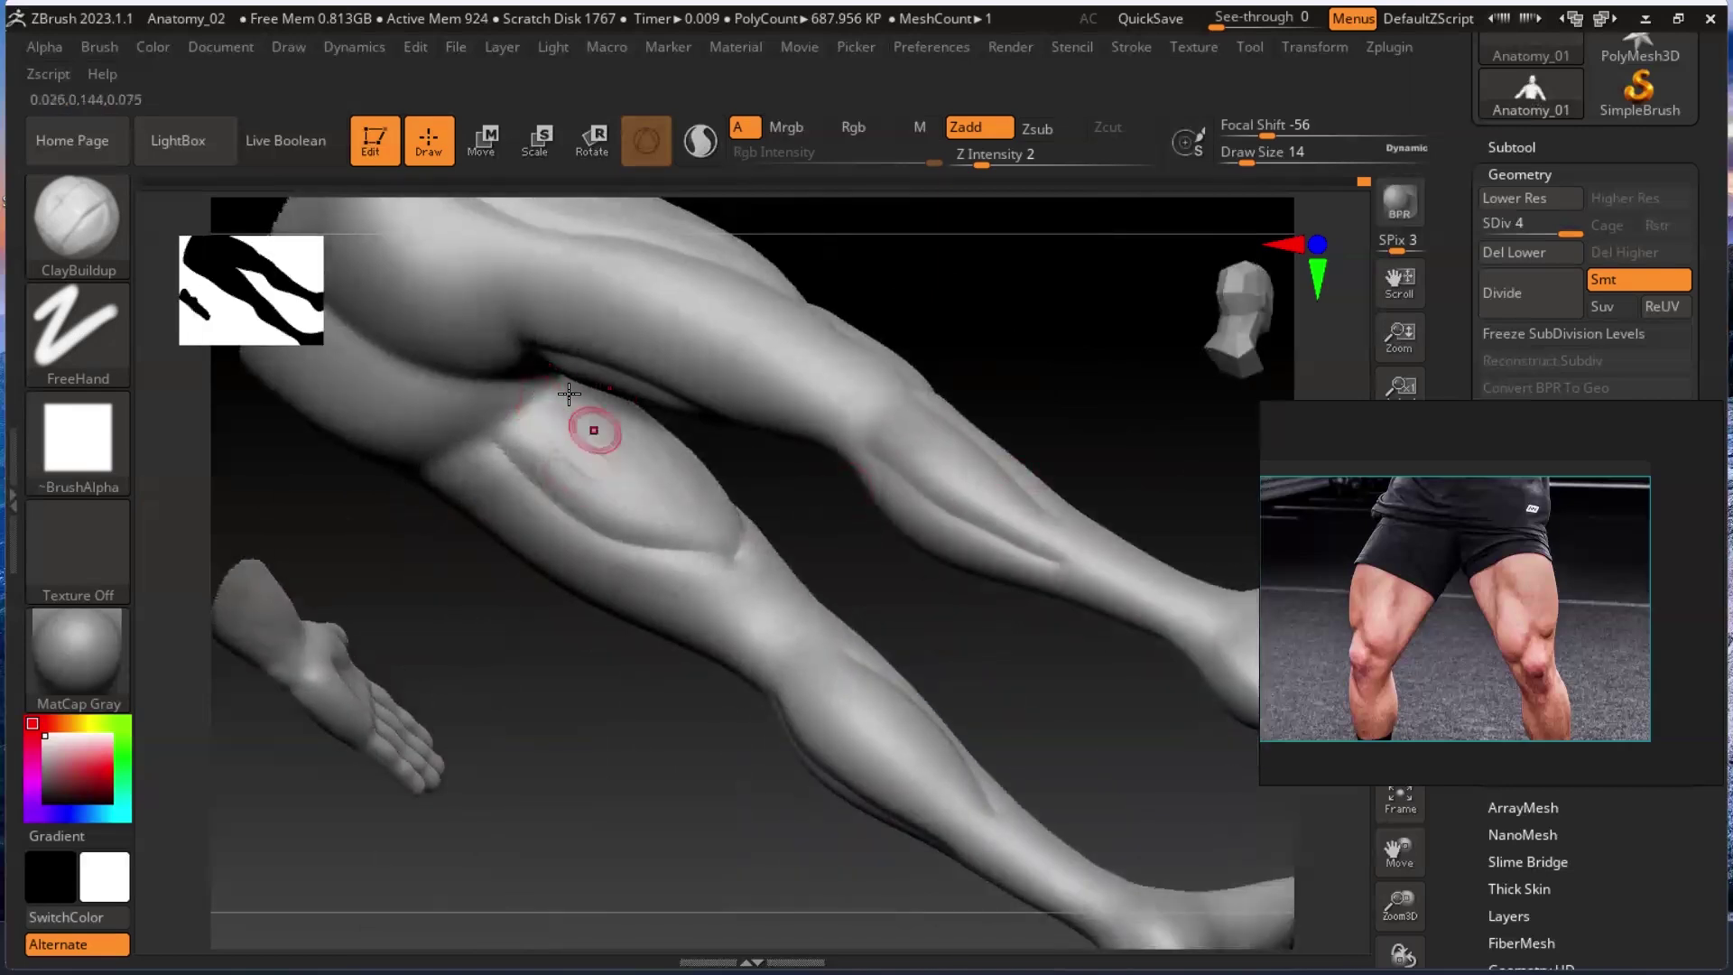
{"action": "mouse_move", "coordinate": [513, 446]}
{"action": "left_mouse_down"}
{"action": "mouse_move", "coordinate": [682, 516]}
{"action": "mouse_move", "coordinate": [688, 492]}
{"action": "left_mouse_up"}
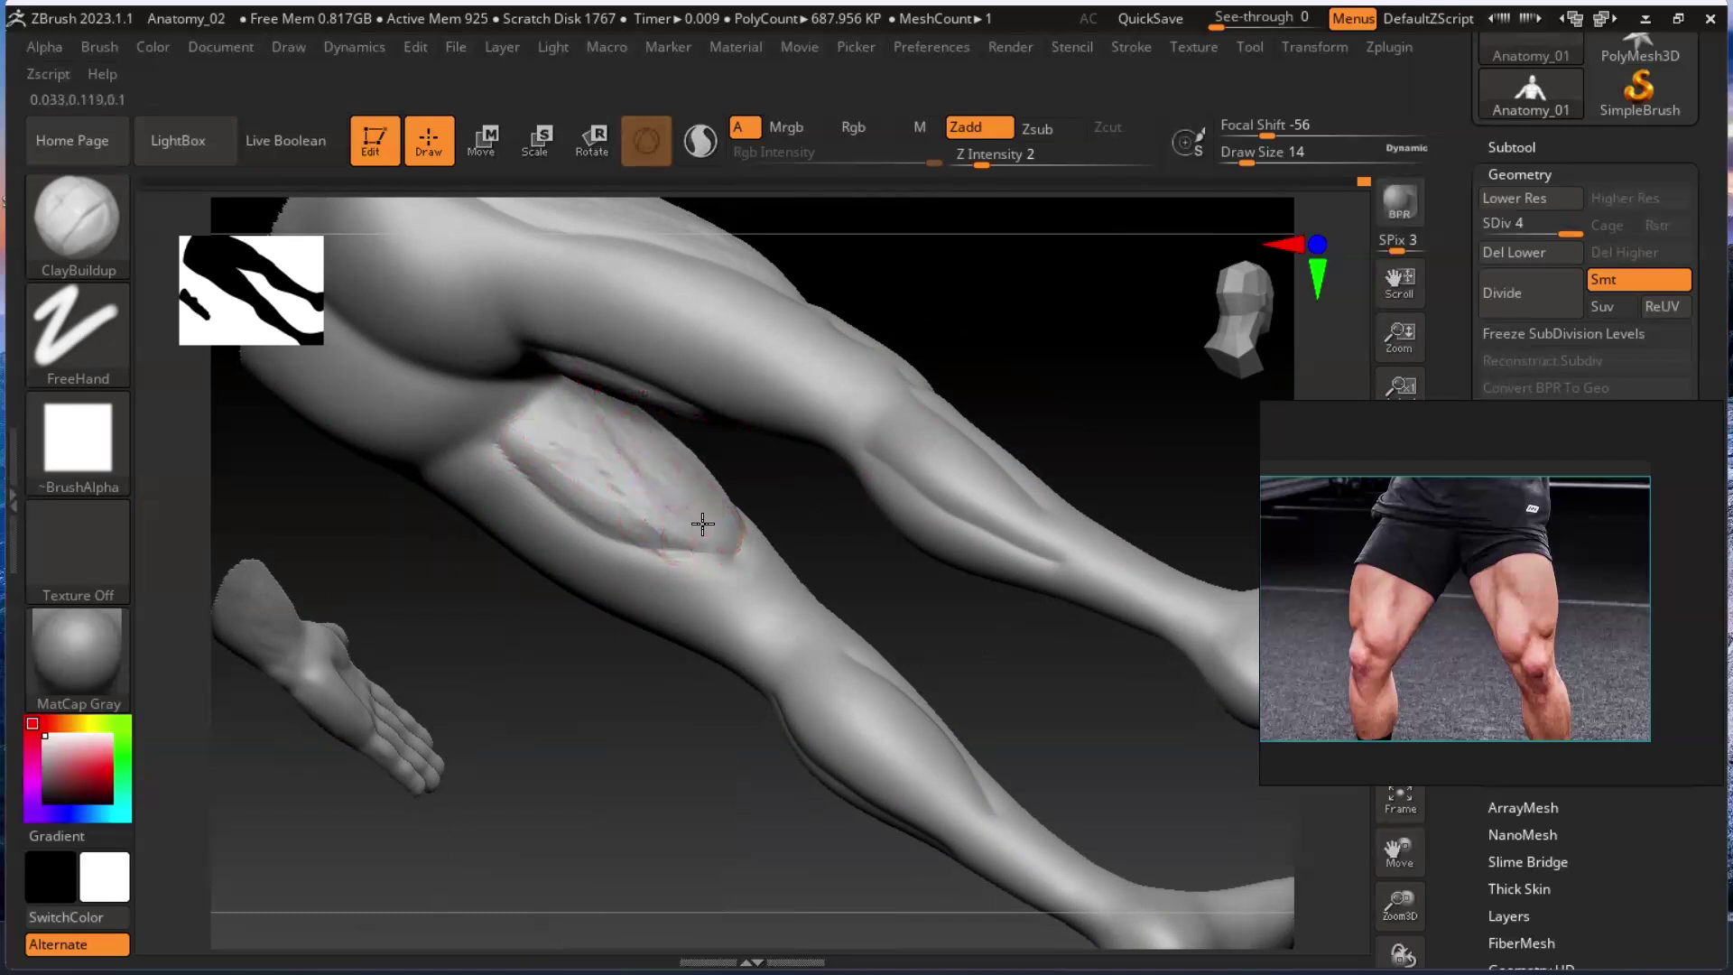
{"action": "left_click_drag", "start_coordinate": [596, 442], "coordinate": [681, 514]}
{"action": "mouse_move", "coordinate": [539, 439]}
{"action": "left_mouse_down"}
{"action": "mouse_move", "coordinate": [659, 517]}
{"action": "mouse_move", "coordinate": [709, 515]}
{"action": "left_mouse_up"}
Stroke muscle fibres over the inner front thigh down to the teardrop muscle above the knee, and on the upper front thigh.
{"action": "left_click_drag", "start_coordinate": [839, 542], "coordinate": [735, 385]}
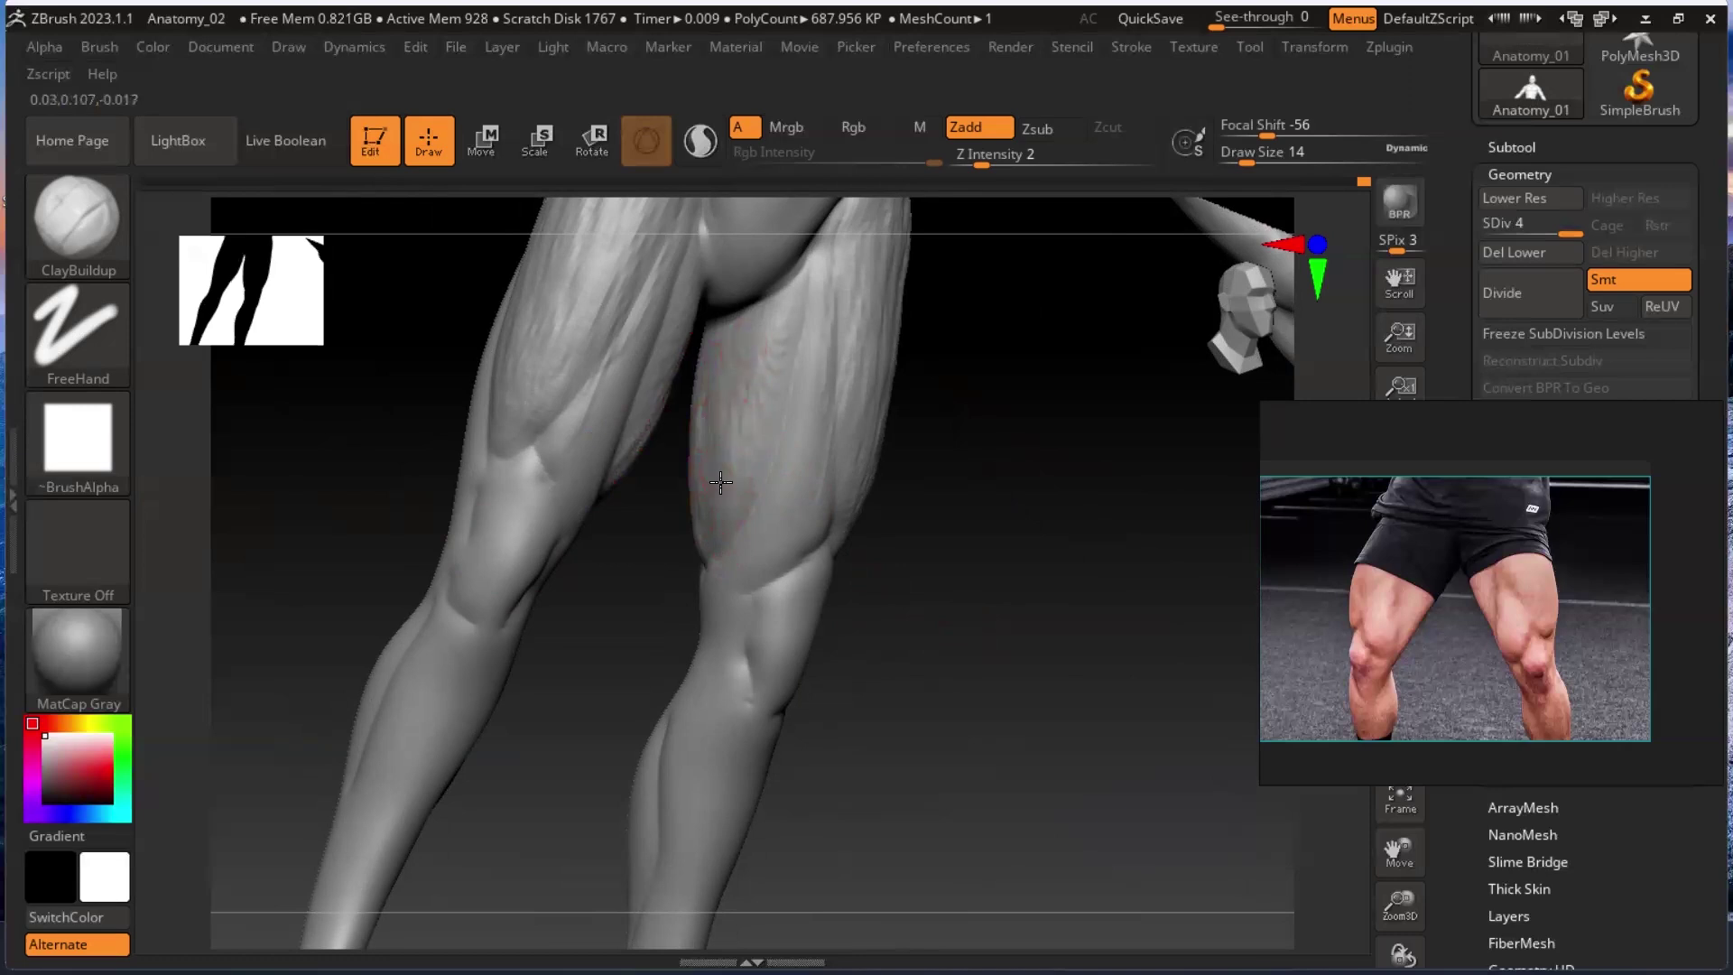
{"action": "left_click_drag", "start_coordinate": [1013, 580], "coordinate": [785, 403]}
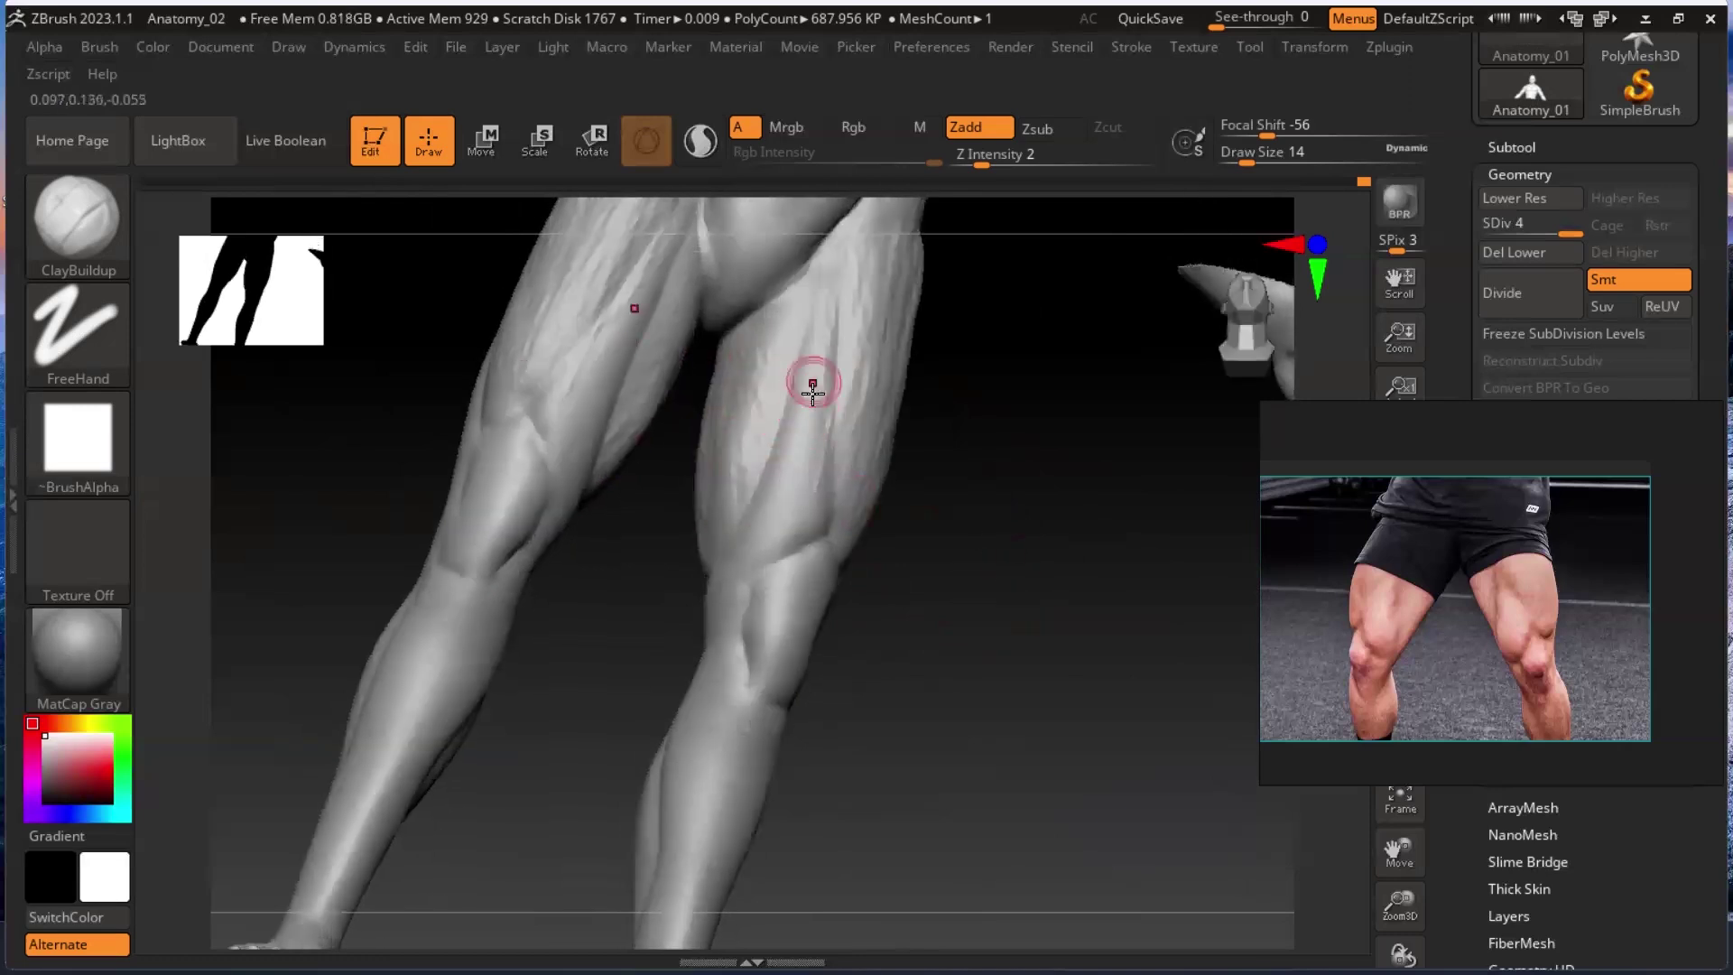
{"action": "mouse_move", "coordinate": [782, 479]}
{"action": "left_mouse_down"}
{"action": "mouse_move", "coordinate": [746, 545]}
{"action": "mouse_move", "coordinate": [744, 527]}
{"action": "left_mouse_up"}
{"action": "mouse_move", "coordinate": [776, 469]}
{"action": "left_mouse_down"}
{"action": "mouse_move", "coordinate": [747, 553]}
{"action": "mouse_move", "coordinate": [758, 533]}
{"action": "left_mouse_up"}
{"action": "left_click_drag", "start_coordinate": [799, 419], "coordinate": [810, 530]}
{"action": "left_click_drag", "start_coordinate": [810, 462], "coordinate": [784, 540]}
{"action": "left_click_drag", "start_coordinate": [910, 588], "coordinate": [854, 520]}
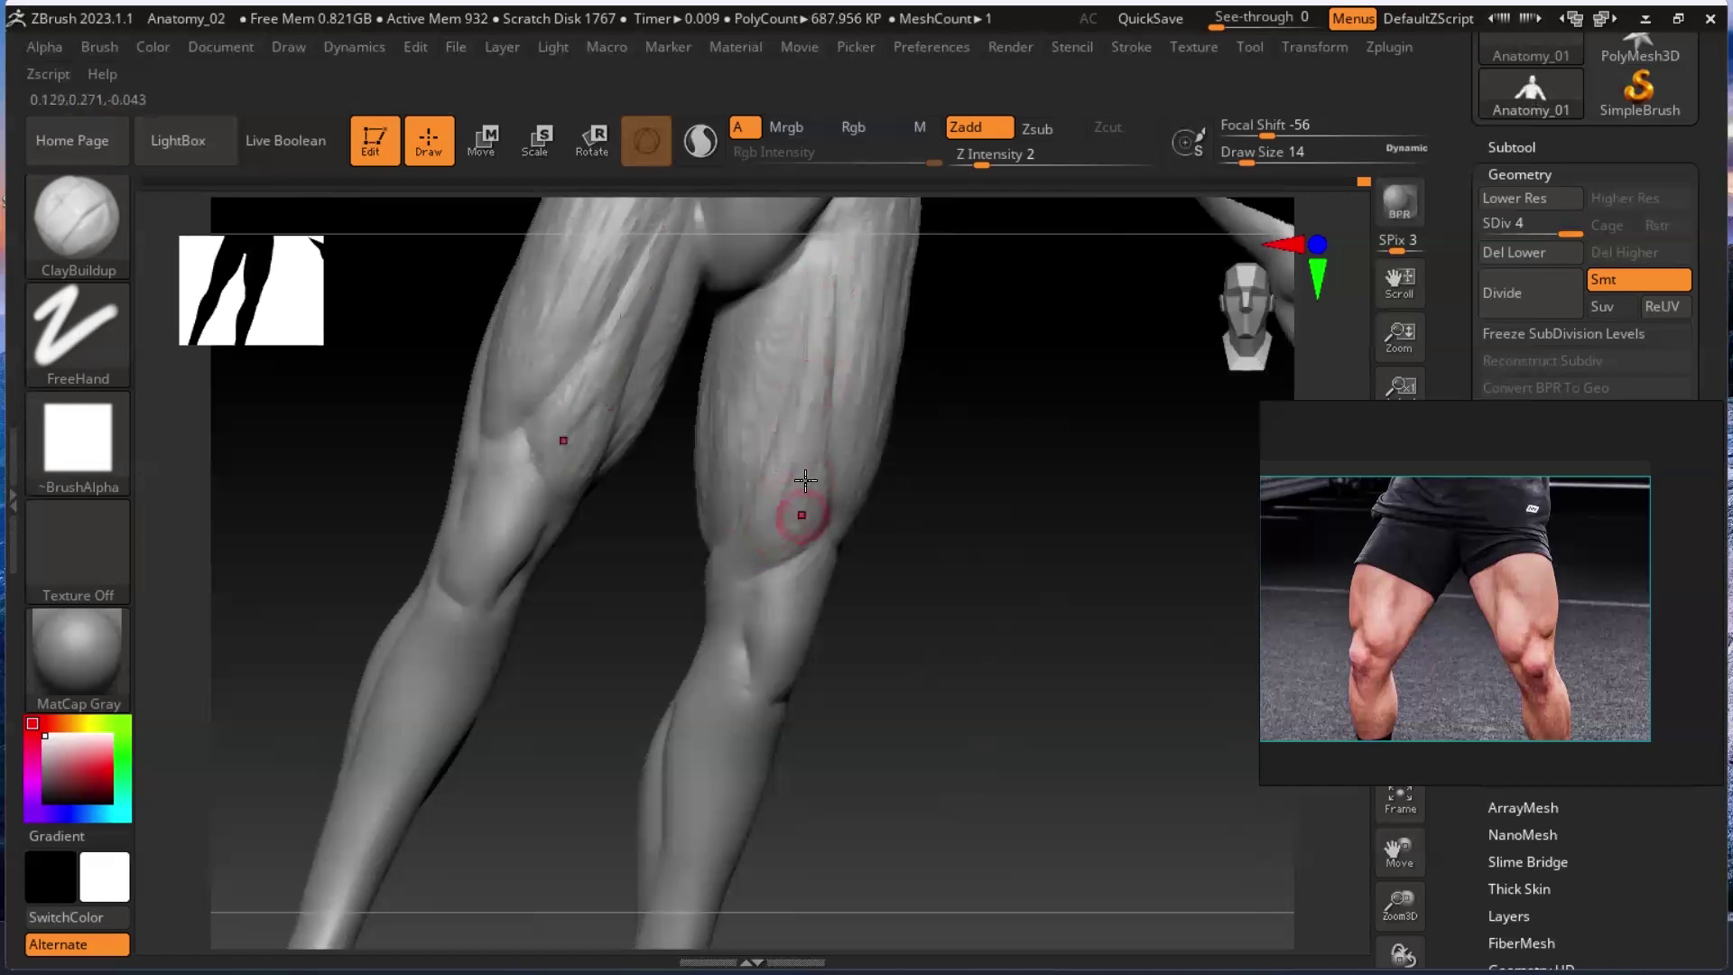
{"action": "mouse_move", "coordinate": [767, 504]}
{"action": "right_mouse_down"}
{"action": "mouse_move", "coordinate": [998, 619]}
{"action": "mouse_move", "coordinate": [1019, 522]}
{"action": "mouse_move", "coordinate": [883, 457]}
{"action": "right_mouse_up"}
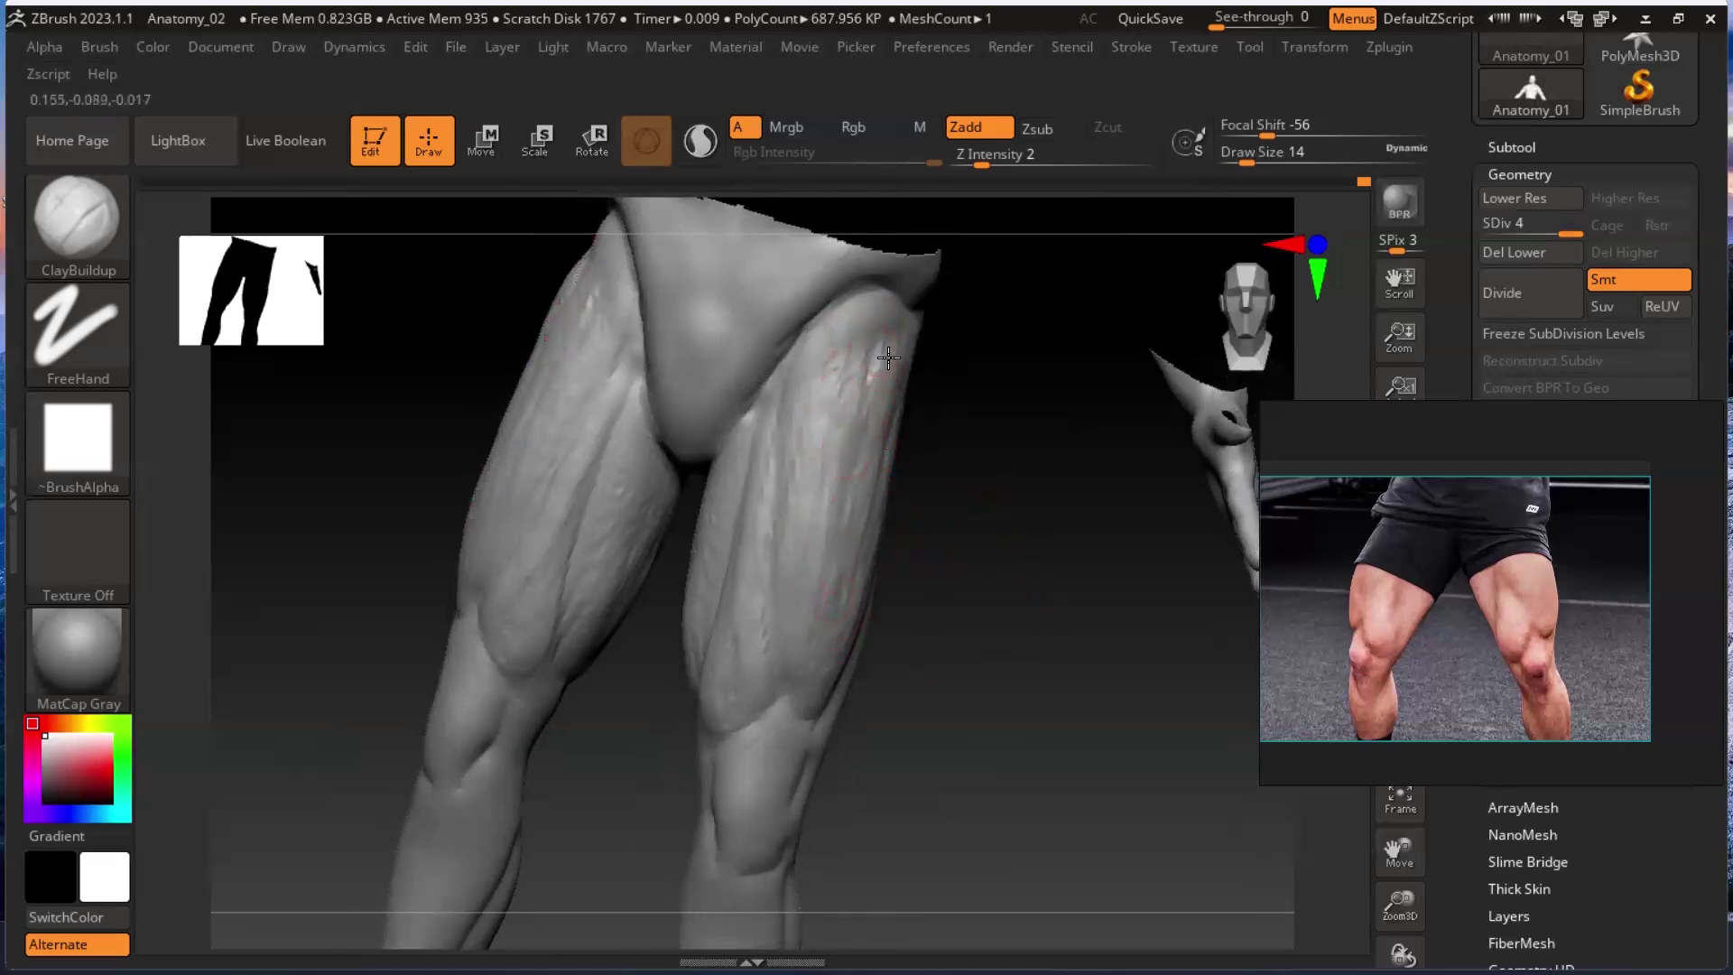
{"action": "mouse_move", "coordinate": [1025, 708]}
{"action": "left_mouse_down"}
{"action": "mouse_move", "coordinate": [935, 710]}
{"action": "mouse_move", "coordinate": [963, 611]}
{"action": "mouse_move", "coordinate": [1029, 677]}
{"action": "mouse_move", "coordinate": [1143, 640]}
{"action": "mouse_move", "coordinate": [1065, 737]}
{"action": "left_mouse_up"}
Build up the hamstrings on the back of the thigh, from below the buttock to above the back of the knee.
{"action": "left_click_drag", "start_coordinate": [1036, 801], "coordinate": [1083, 535]}
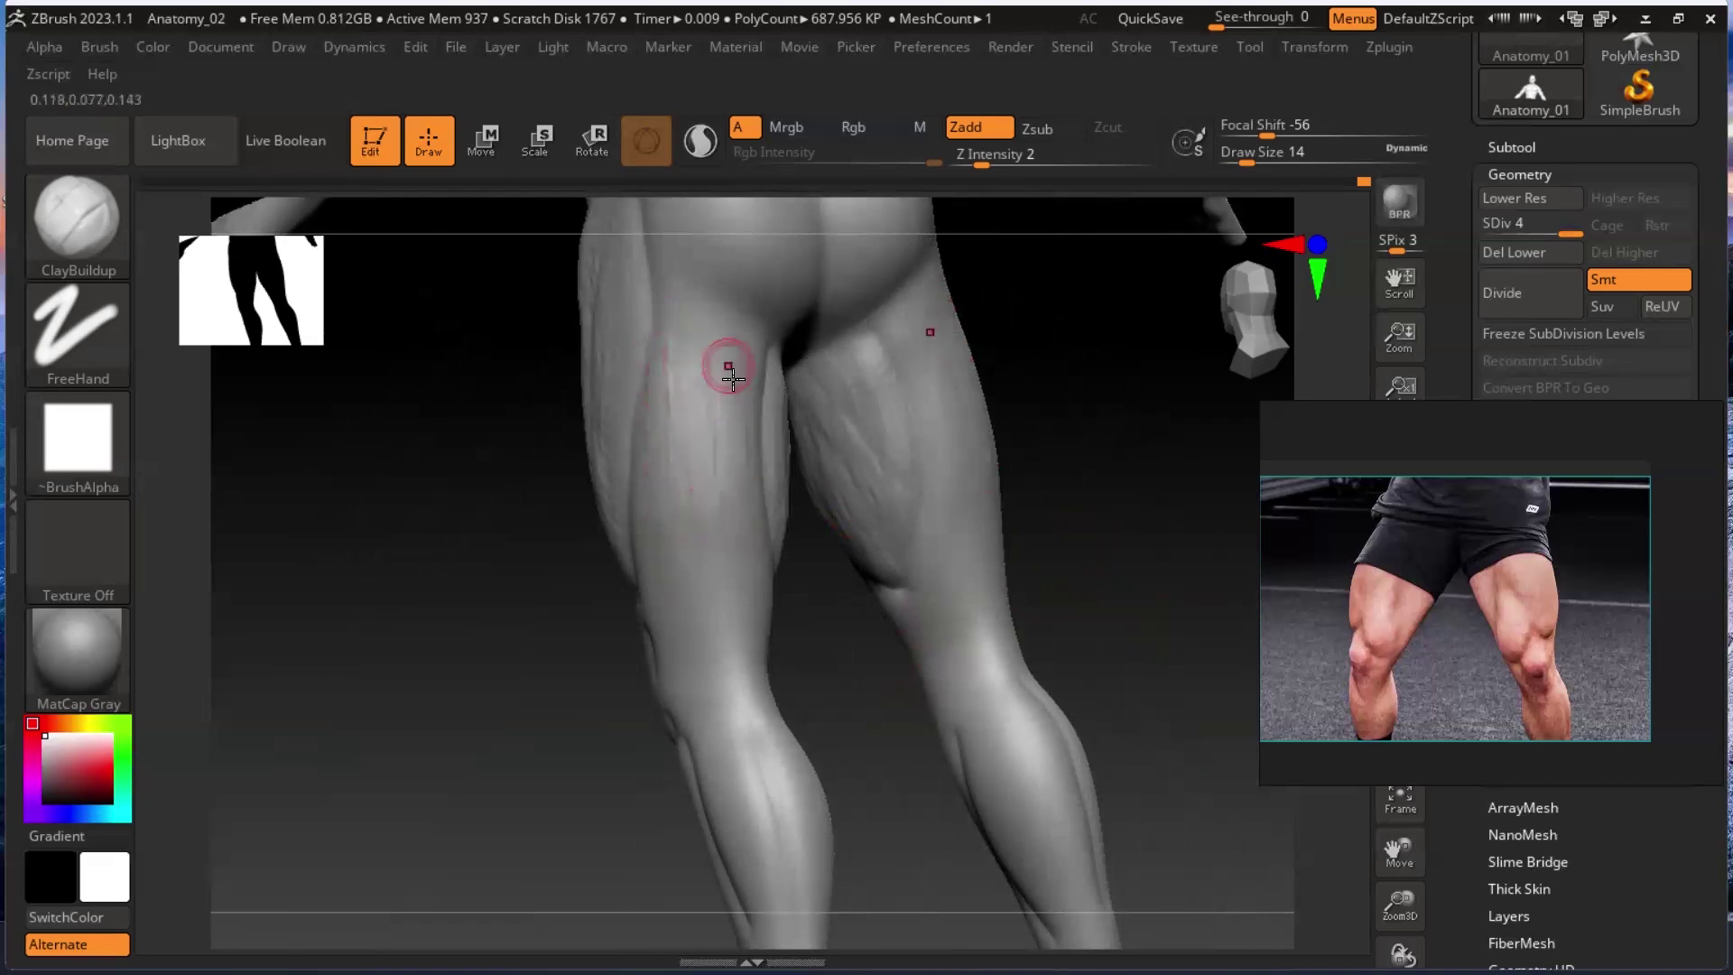
{"action": "mouse_move", "coordinate": [737, 607]}
{"action": "left_mouse_down"}
{"action": "mouse_move", "coordinate": [710, 598]}
{"action": "mouse_move", "coordinate": [726, 598]}
{"action": "left_mouse_up"}
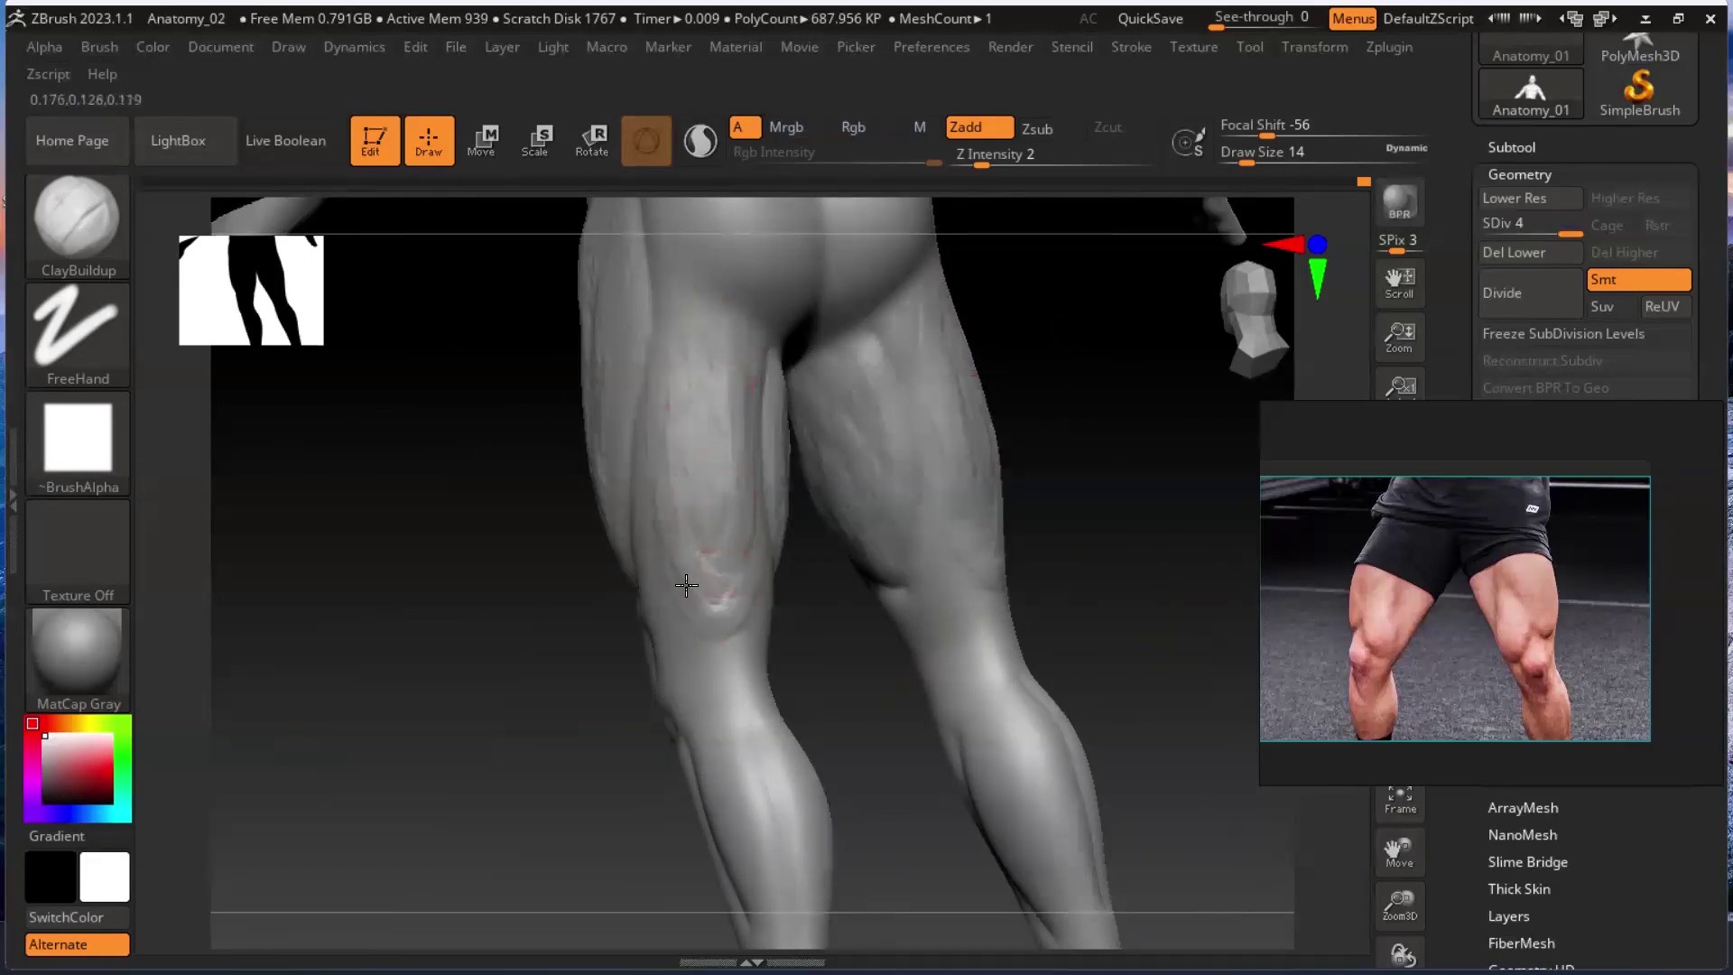
{"action": "left_click_drag", "start_coordinate": [666, 559], "coordinate": [637, 453]}
{"action": "mouse_move", "coordinate": [681, 594]}
{"action": "left_mouse_down"}
{"action": "mouse_move", "coordinate": [729, 543]}
{"action": "mouse_move", "coordinate": [713, 411]}
{"action": "left_mouse_up"}
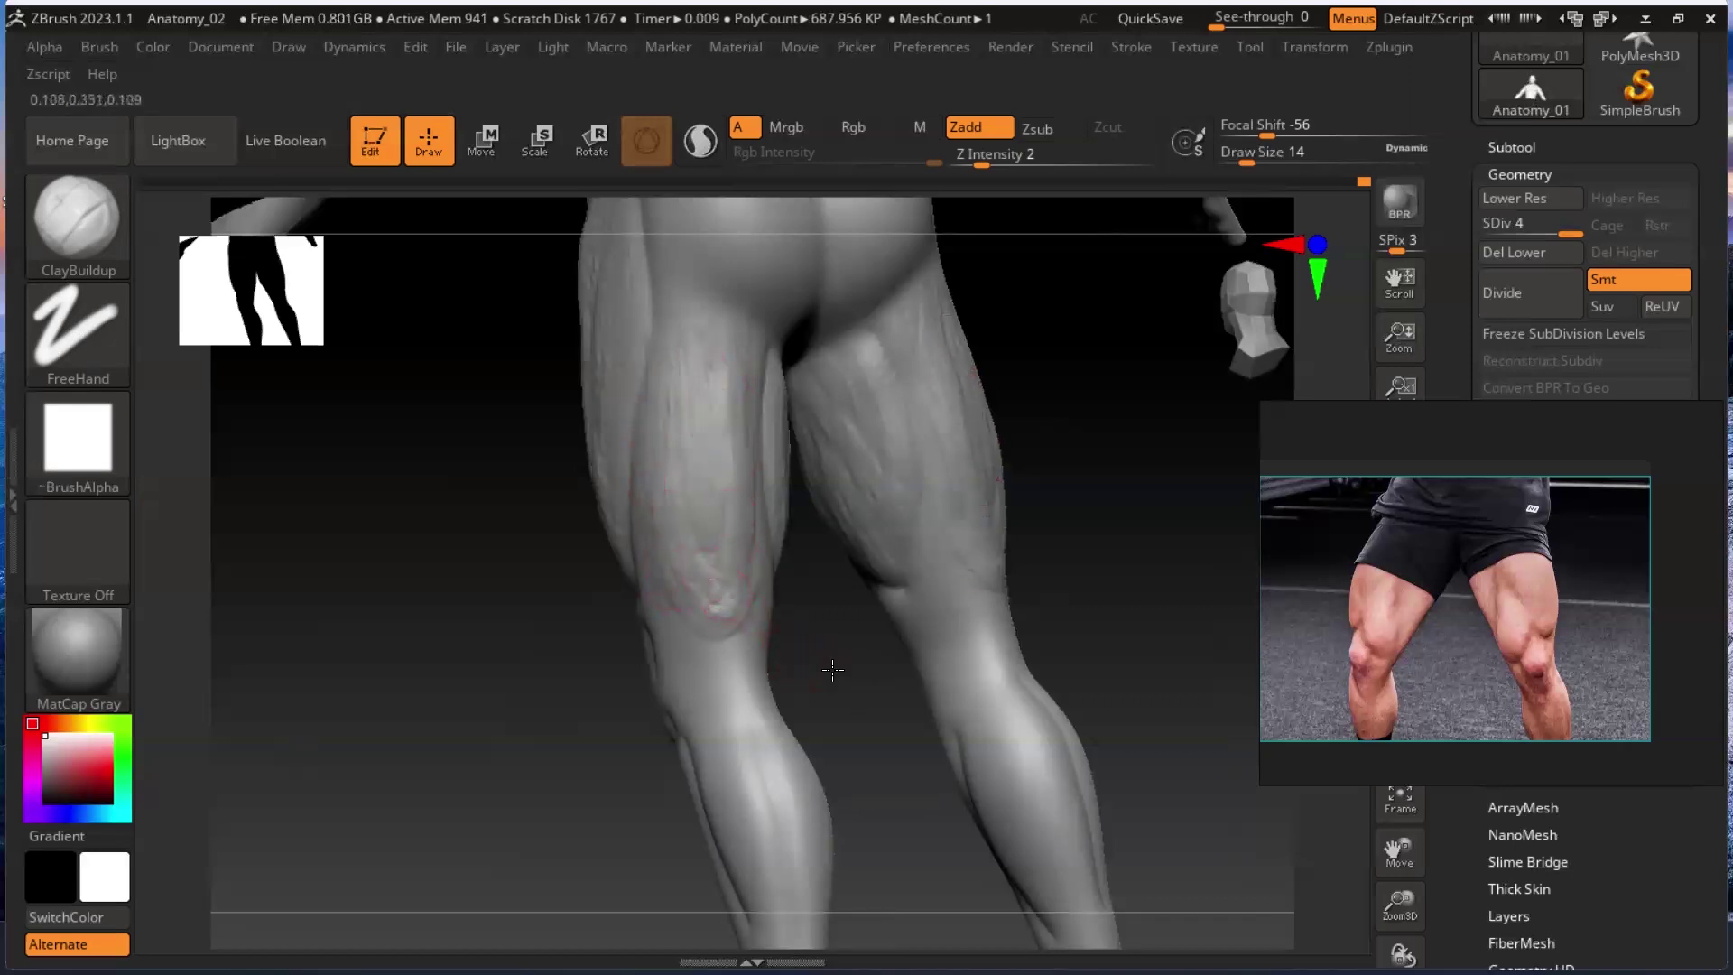
Add vertical fibre strokes down the middle and outer edge of the back thigh in a straight rear view.
{"action": "left_click_drag", "start_coordinate": [832, 670], "coordinate": [794, 666], "text": "shift"}
{"action": "left_click_drag", "start_coordinate": [742, 376], "coordinate": [729, 558]}
{"action": "left_click_drag", "start_coordinate": [715, 399], "coordinate": [713, 533]}
{"action": "mouse_move", "coordinate": [708, 390]}
{"action": "left_mouse_down"}
{"action": "mouse_move", "coordinate": [710, 433]}
{"action": "mouse_move", "coordinate": [715, 383]}
{"action": "left_mouse_up"}
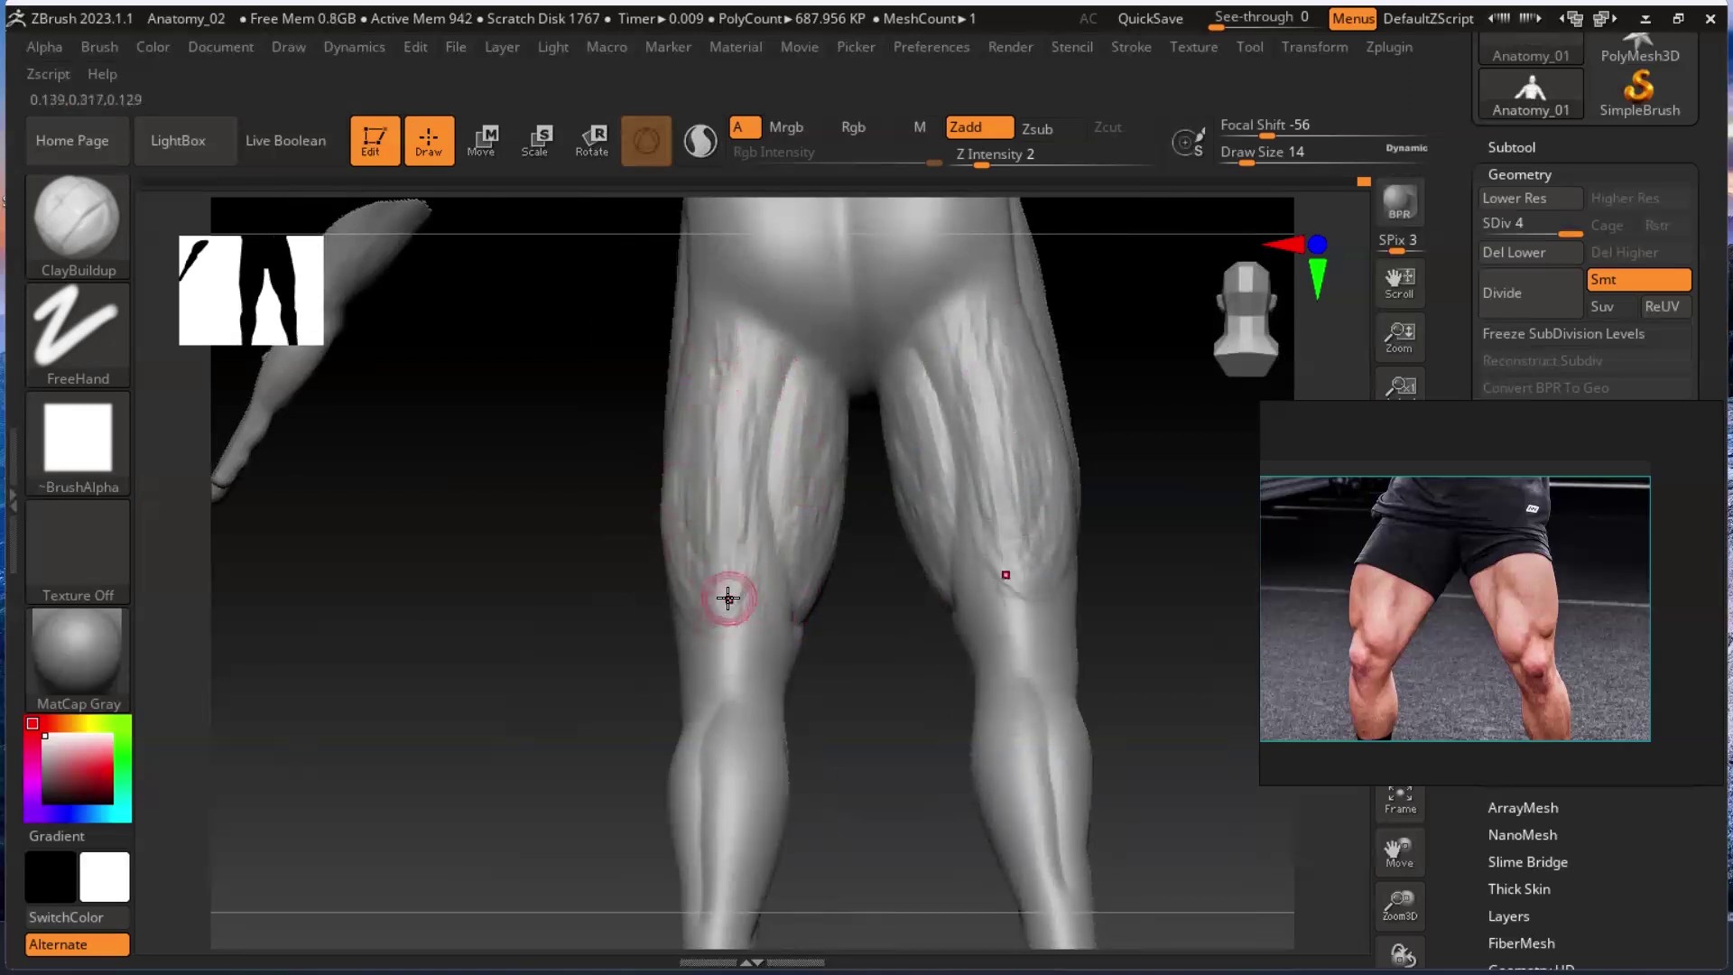
{"action": "mouse_move", "coordinate": [719, 451]}
{"action": "left_mouse_down"}
{"action": "mouse_move", "coordinate": [726, 312]}
{"action": "mouse_move", "coordinate": [702, 365]}
{"action": "mouse_move", "coordinate": [696, 517]}
{"action": "left_mouse_up"}
{"action": "left_click_drag", "start_coordinate": [700, 379], "coordinate": [677, 515]}
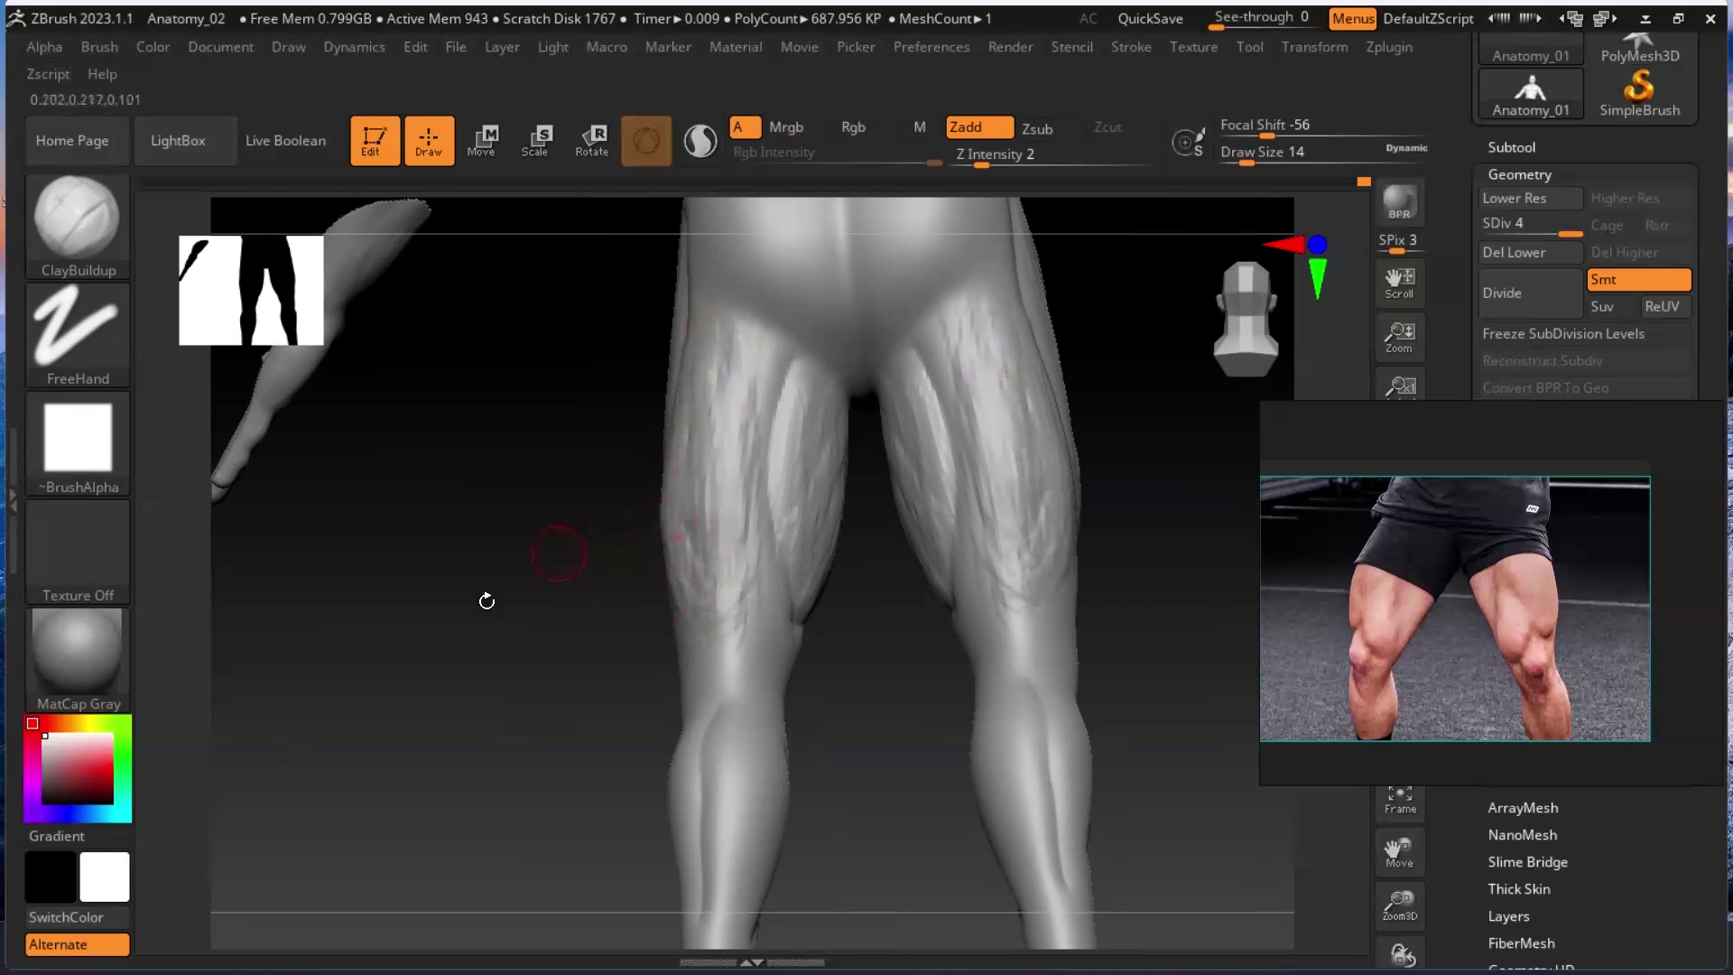
Add fibre strokes on the upper front thigh just below the hip and along the groin crease.
{"action": "left_click_drag", "start_coordinate": [483, 599], "coordinate": [647, 433]}
{"action": "mouse_move", "coordinate": [840, 515]}
{"action": "left_mouse_down"}
{"action": "mouse_move", "coordinate": [870, 496]}
{"action": "mouse_move", "coordinate": [960, 503]}
{"action": "mouse_move", "coordinate": [874, 543]}
{"action": "mouse_move", "coordinate": [963, 681]}
{"action": "left_mouse_up"}
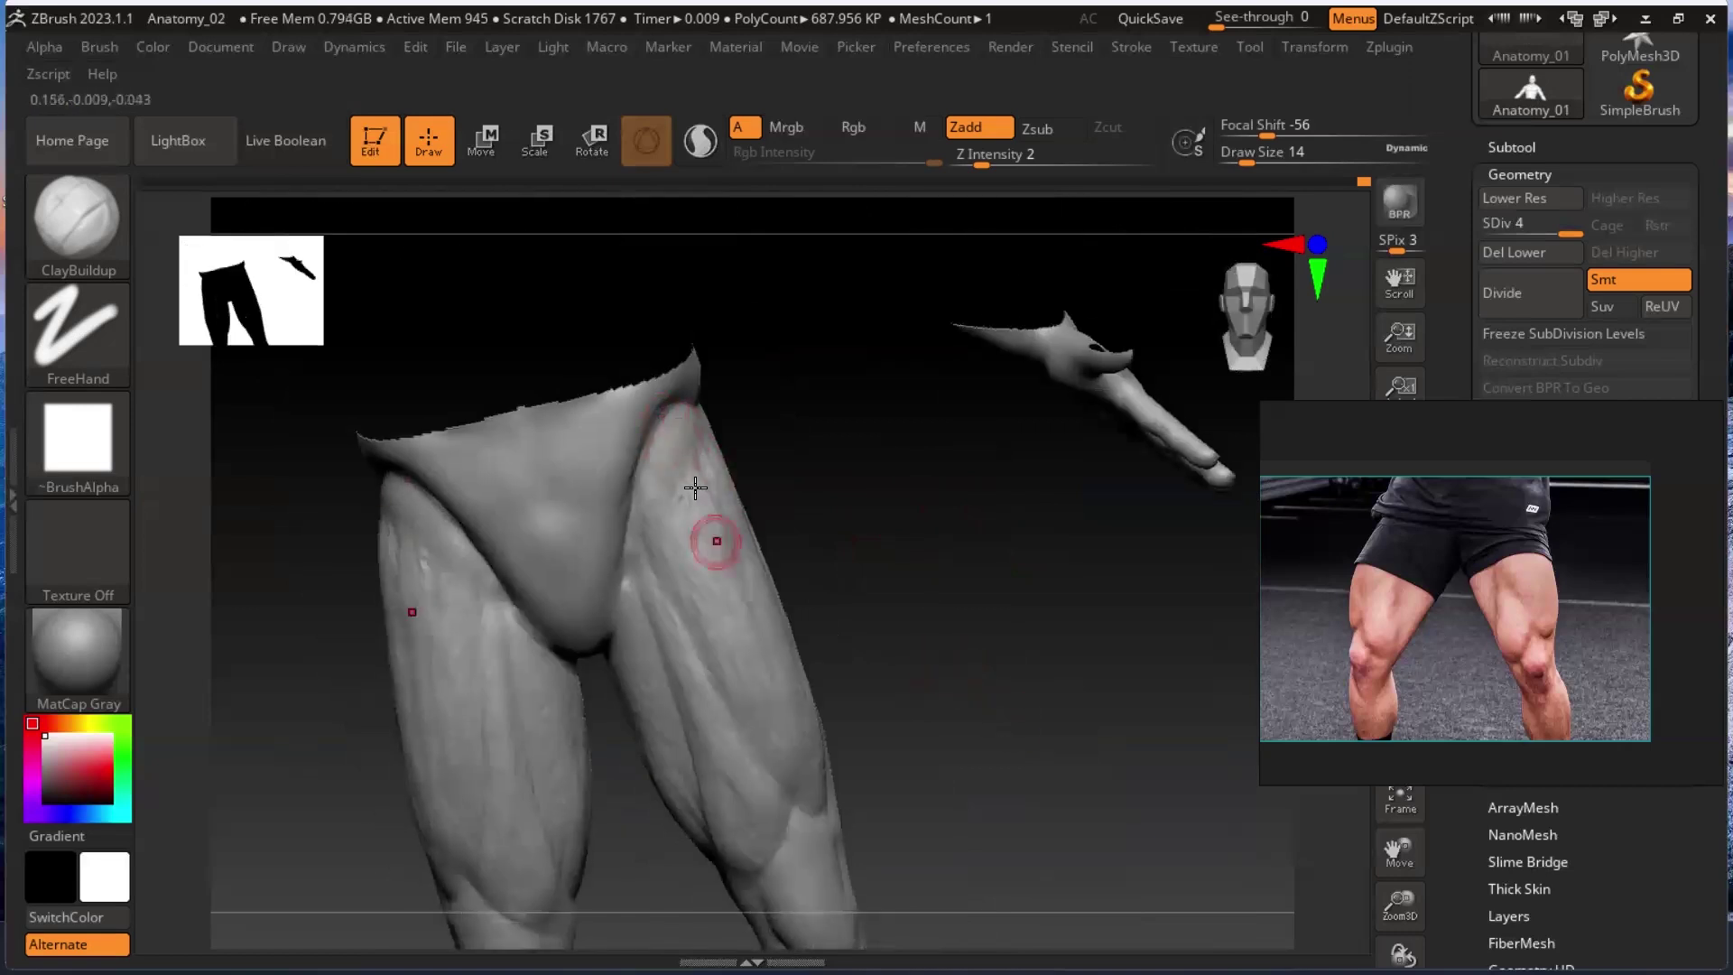
{"action": "mouse_move", "coordinate": [940, 581]}
{"action": "left_mouse_down"}
{"action": "mouse_move", "coordinate": [912, 503]}
{"action": "mouse_move", "coordinate": [902, 553]}
{"action": "mouse_move", "coordinate": [889, 546]}
{"action": "left_mouse_up"}
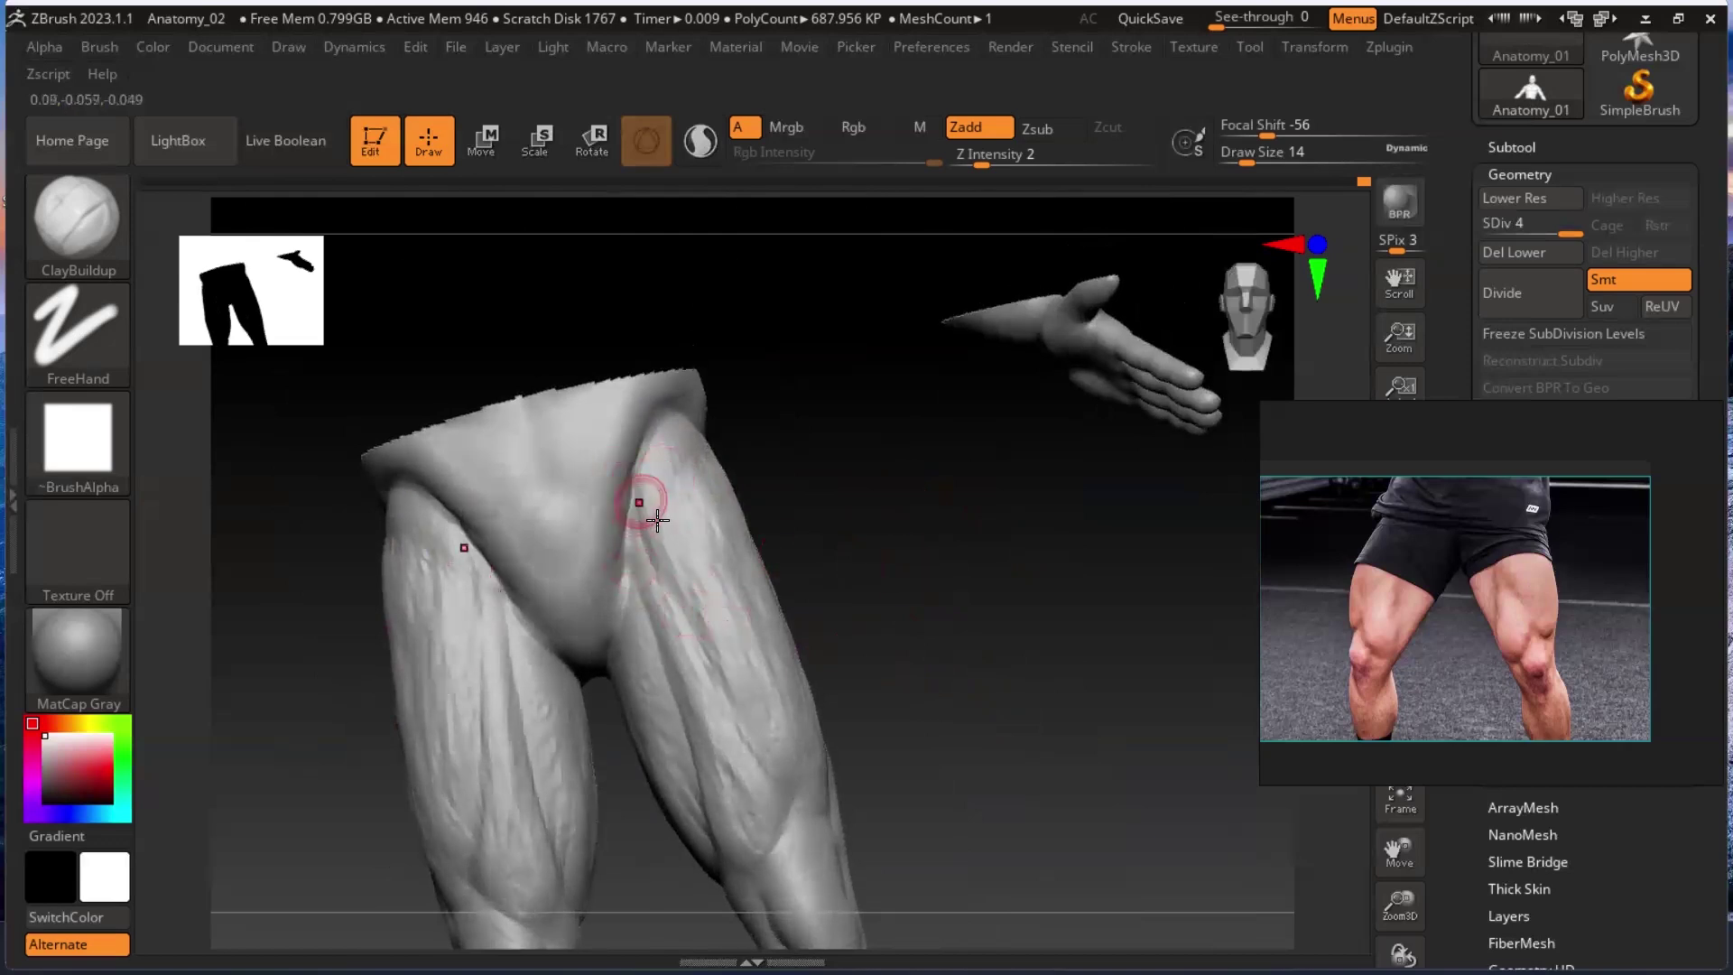
{"action": "left_click_drag", "start_coordinate": [923, 673], "coordinate": [761, 544]}
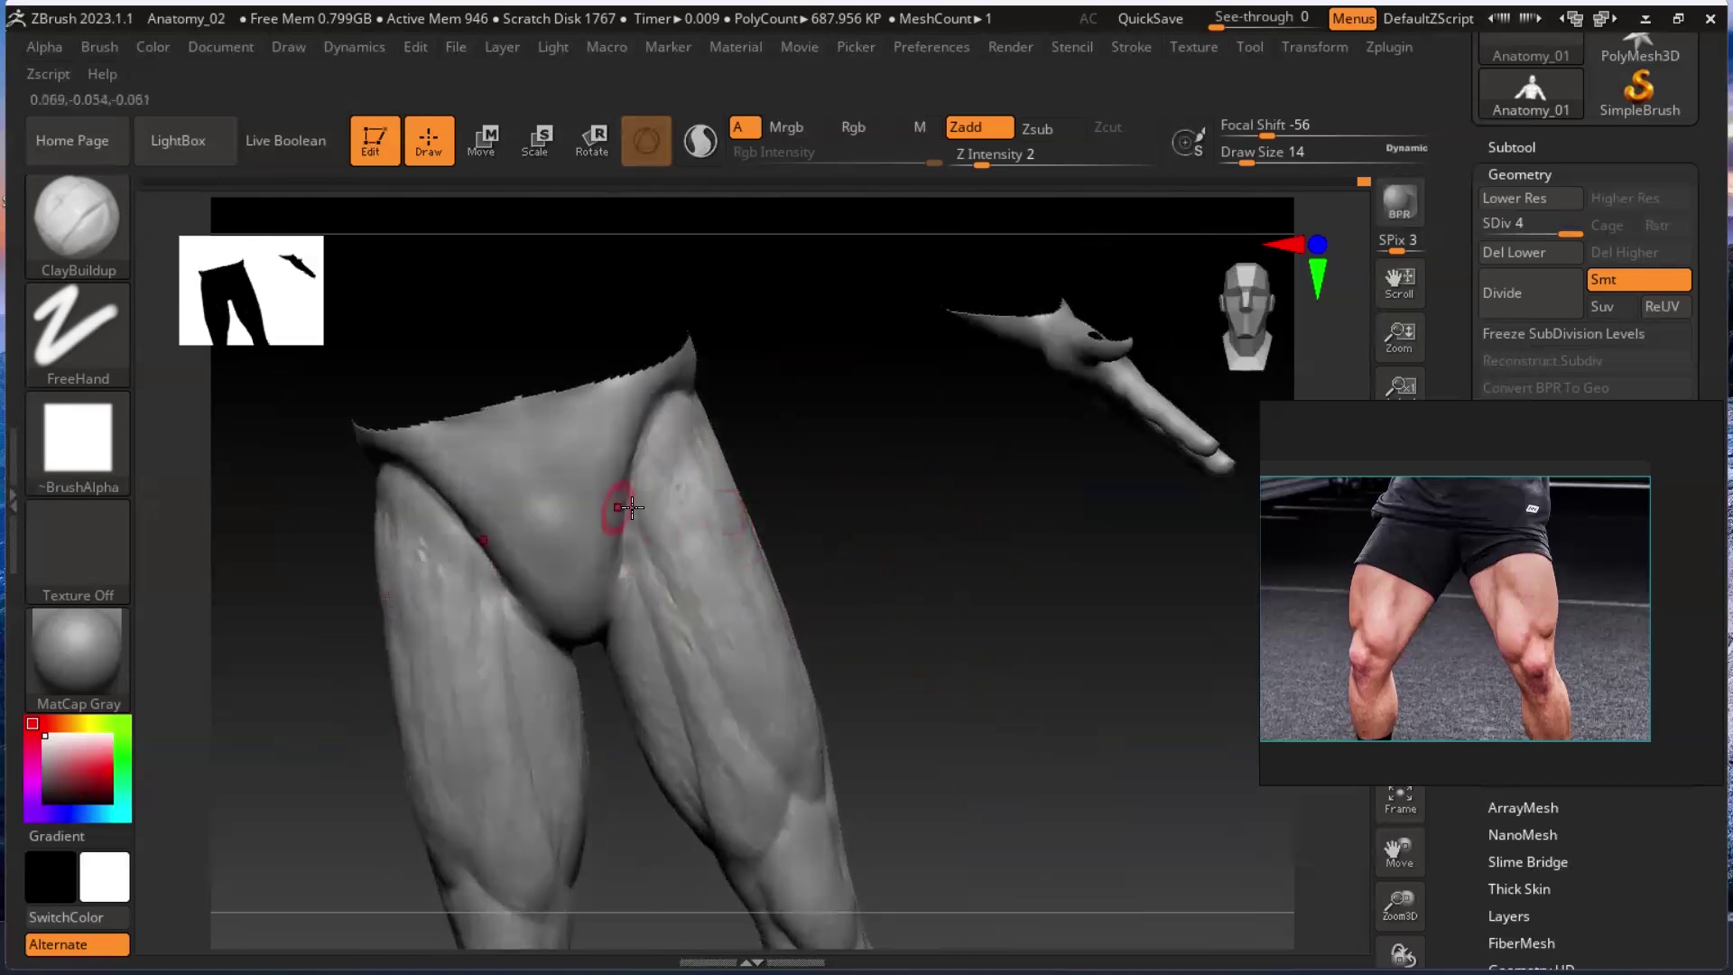
{"action": "left_click_drag", "start_coordinate": [867, 536], "coordinate": [592, 464]}
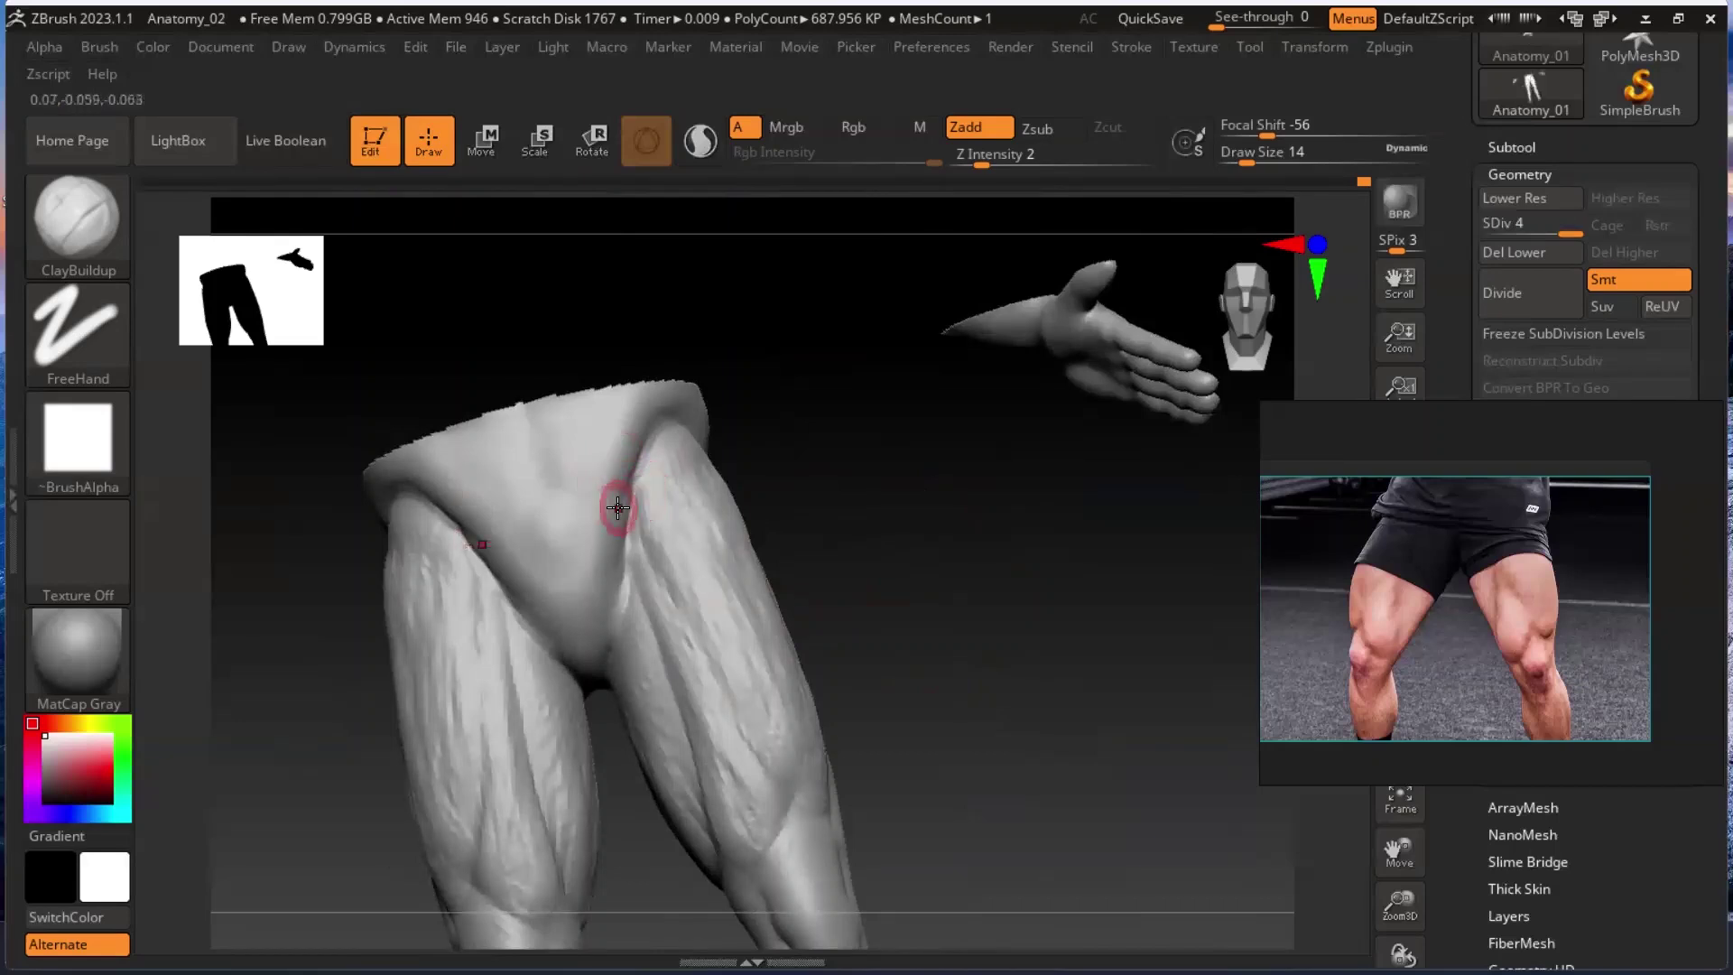
Smooth the fibre strokes on the groin crease and front thighs with the Smooth brush at Z Intensity 76.
{"action": "mouse_move", "coordinate": [626, 484]}
{"action": "left_mouse_down", "text": "shift"}
{"action": "mouse_move", "coordinate": [646, 523]}
{"action": "mouse_move", "coordinate": [632, 502]}
{"action": "left_mouse_up", "text": "shift"}
{"action": "key", "text": "shift"}
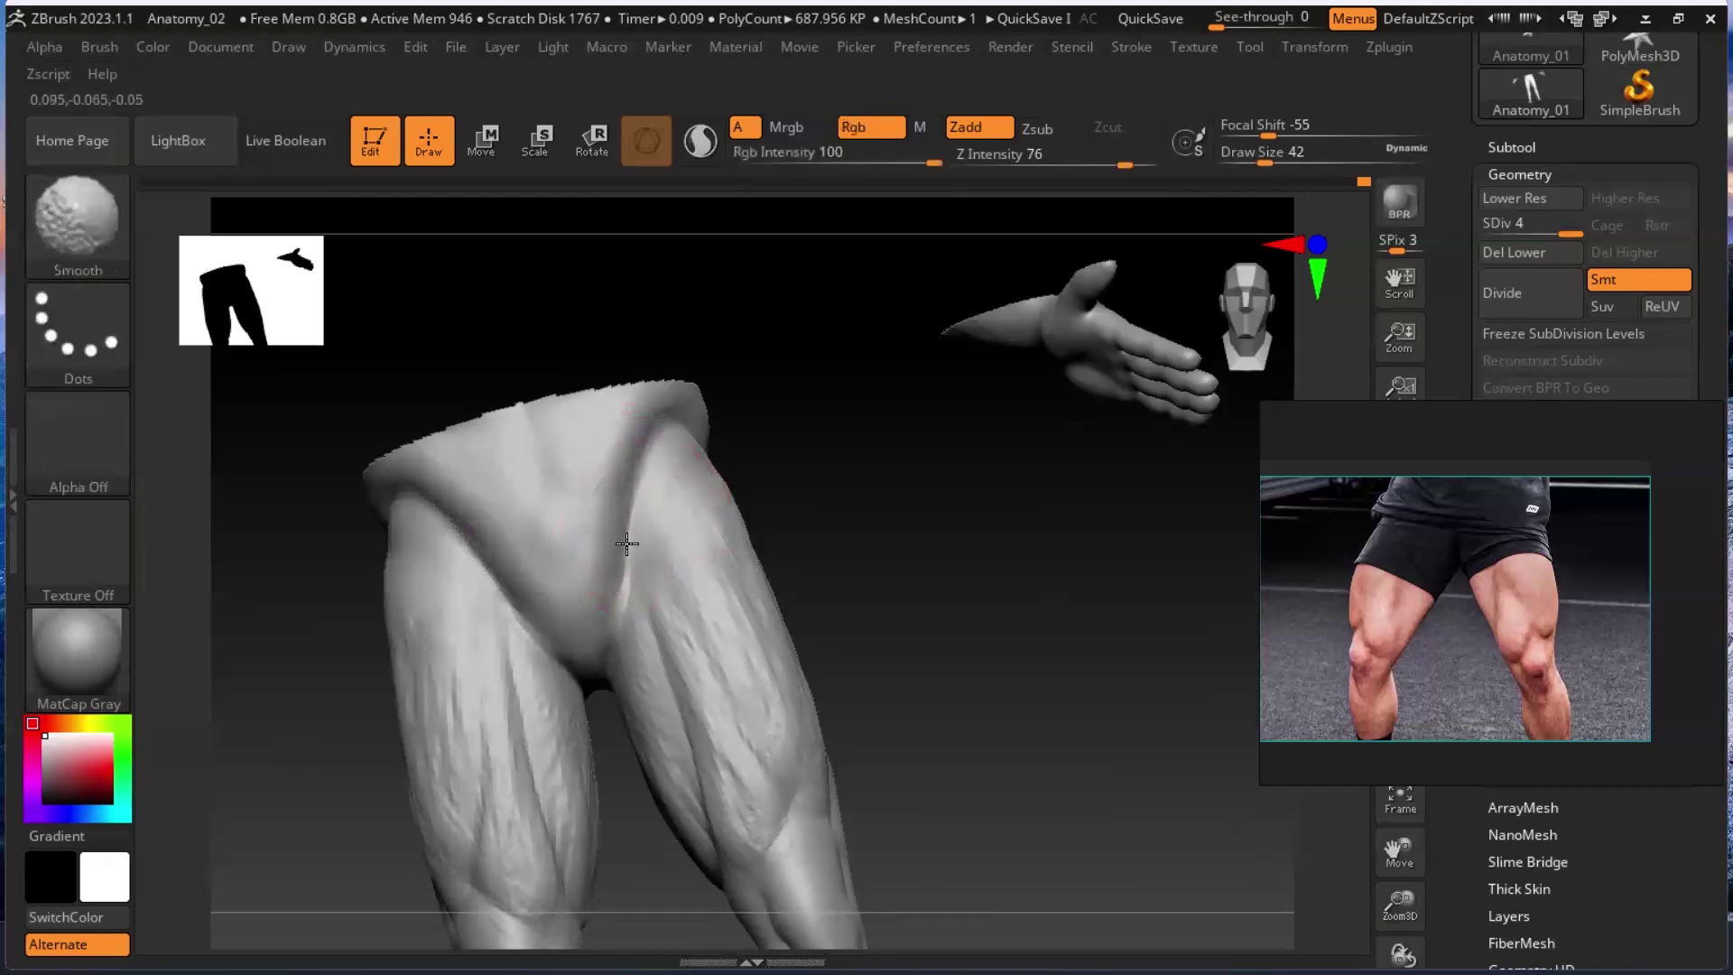
{"action": "mouse_move", "coordinate": [959, 703]}
{"action": "left_mouse_down", "text": "alt"}
{"action": "mouse_move", "coordinate": [975, 647]}
{"action": "mouse_move", "coordinate": [929, 692]}
{"action": "mouse_move", "coordinate": [871, 696]}
{"action": "left_mouse_up", "text": "alt"}
{"action": "key", "text": "shift"}
{"action": "left_click_drag", "start_coordinate": [737, 440], "coordinate": [723, 662], "text": "shift"}
Smooth the fibre strokes on the outer and back sides of the thighs down to behind the knees.
{"action": "mouse_move", "coordinate": [1015, 650]}
{"action": "left_mouse_down"}
{"action": "mouse_move", "coordinate": [921, 686]}
{"action": "mouse_move", "coordinate": [803, 691]}
{"action": "left_mouse_up"}
{"action": "mouse_move", "coordinate": [772, 479]}
{"action": "left_mouse_down", "text": "shift"}
{"action": "mouse_move", "coordinate": [702, 667]}
{"action": "mouse_move", "coordinate": [720, 639]}
{"action": "mouse_move", "coordinate": [723, 383]}
{"action": "mouse_move", "coordinate": [696, 334]}
{"action": "mouse_move", "coordinate": [815, 707]}
{"action": "left_mouse_up", "text": "shift"}
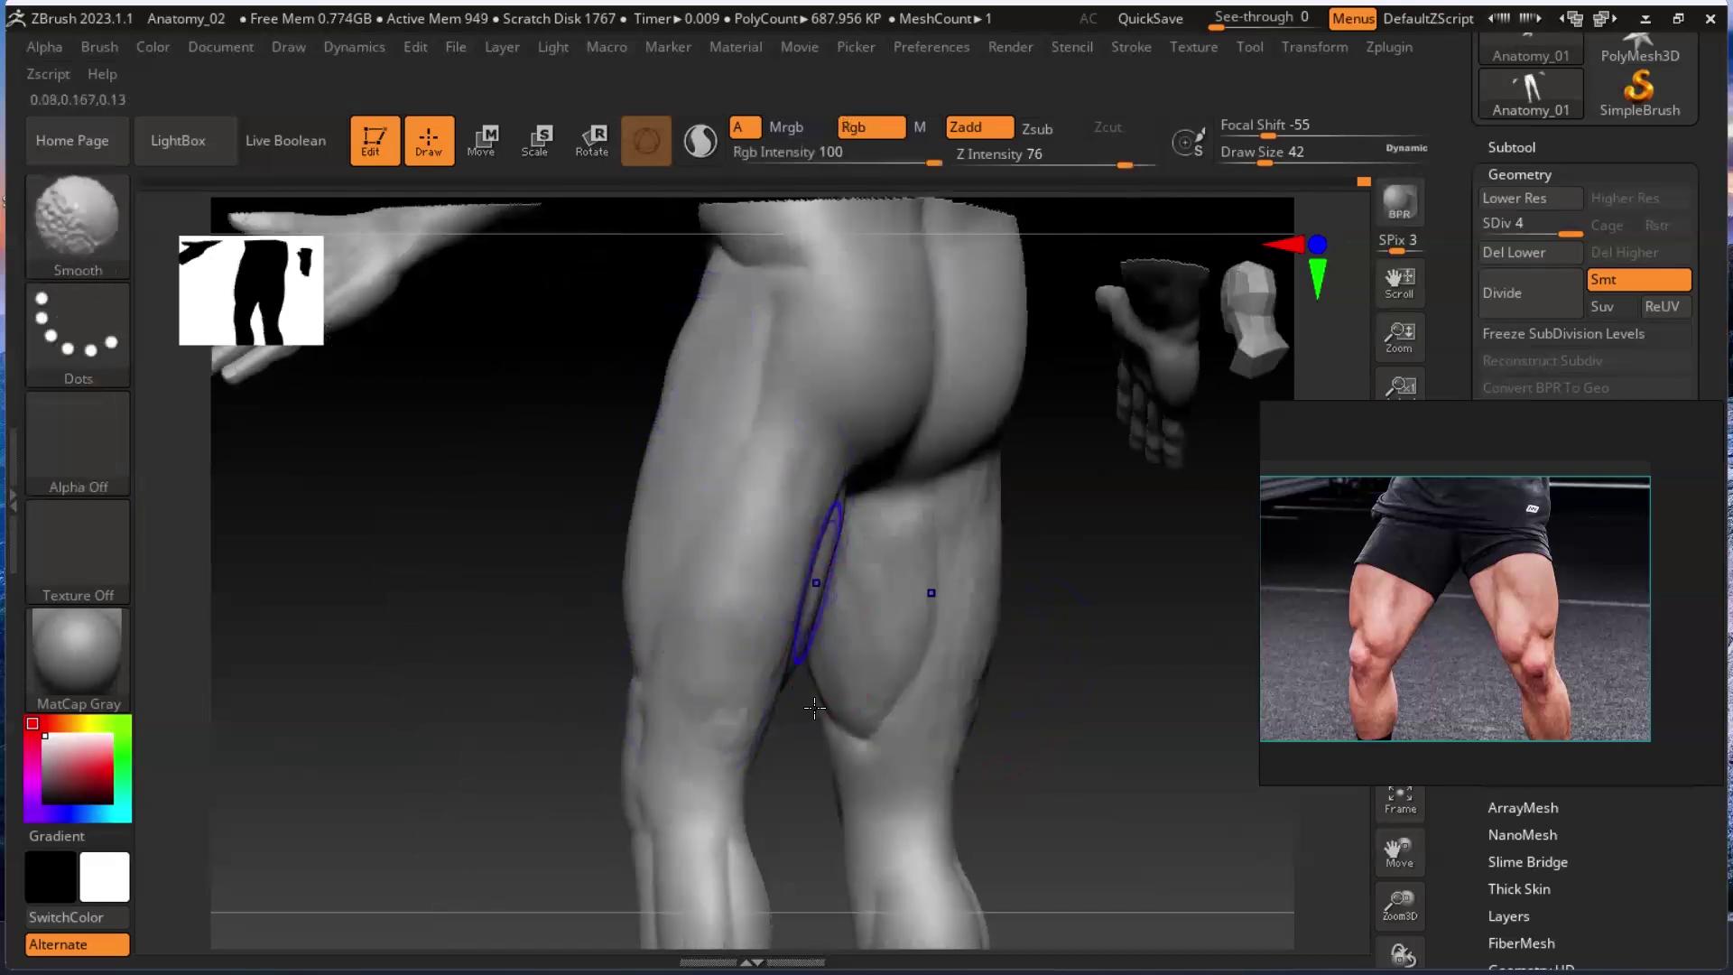
{"action": "left_click_drag", "start_coordinate": [1037, 735], "coordinate": [1053, 696], "text": "shift"}
{"action": "left_click_drag", "start_coordinate": [805, 547], "coordinate": [772, 710], "text": "shift"}
{"action": "mouse_move", "coordinate": [865, 683]}
{"action": "left_mouse_down"}
{"action": "mouse_move", "coordinate": [960, 592]}
{"action": "mouse_move", "coordinate": [994, 608]}
{"action": "left_mouse_up"}
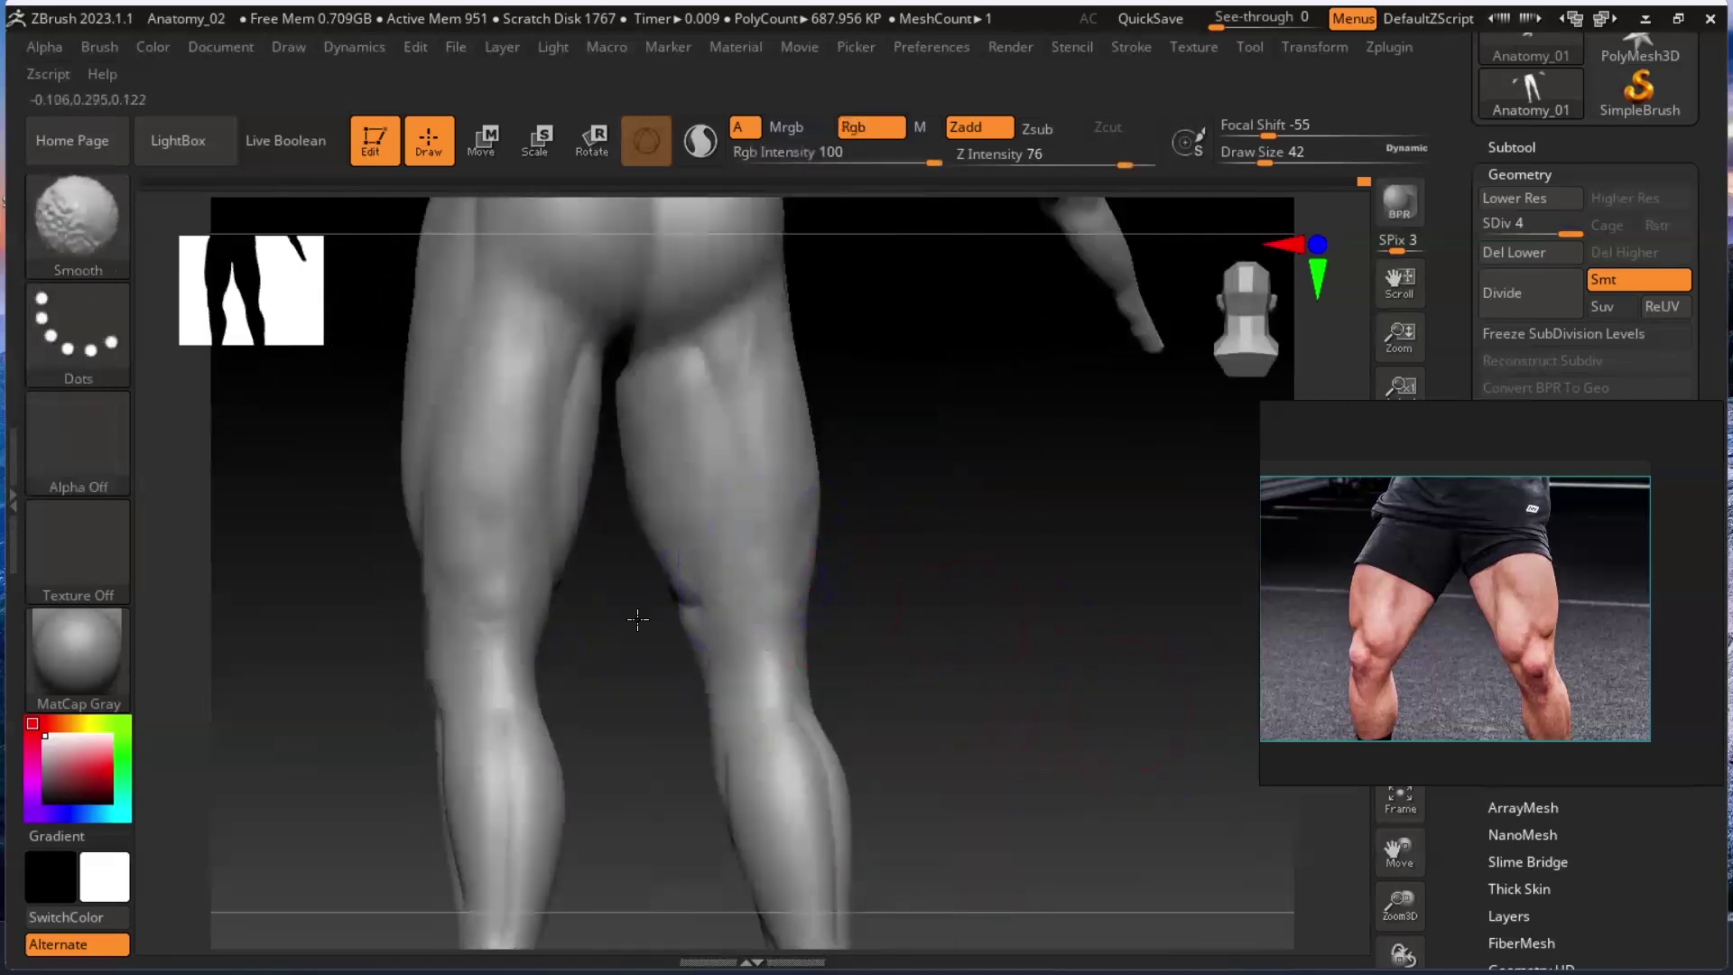
{"action": "left_click_drag", "start_coordinate": [859, 580], "coordinate": [979, 626], "text": "shift"}
Add vertical fibre strokes along the upper and outer front thighs with the ClayBuildup brush at Draw Size 26.
{"action": "mouse_move", "coordinate": [1016, 663]}
{"action": "right_mouse_down"}
{"action": "mouse_move", "coordinate": [905, 658]}
{"action": "mouse_move", "coordinate": [1033, 607]}
{"action": "mouse_move", "coordinate": [1044, 666]}
{"action": "mouse_move", "coordinate": [912, 513]}
{"action": "mouse_move", "coordinate": [926, 595]}
{"action": "mouse_move", "coordinate": [899, 647]}
{"action": "mouse_move", "coordinate": [901, 611]}
{"action": "mouse_move", "coordinate": [1010, 723]}
{"action": "mouse_move", "coordinate": [952, 652]}
{"action": "mouse_move", "coordinate": [967, 655]}
{"action": "right_mouse_up"}
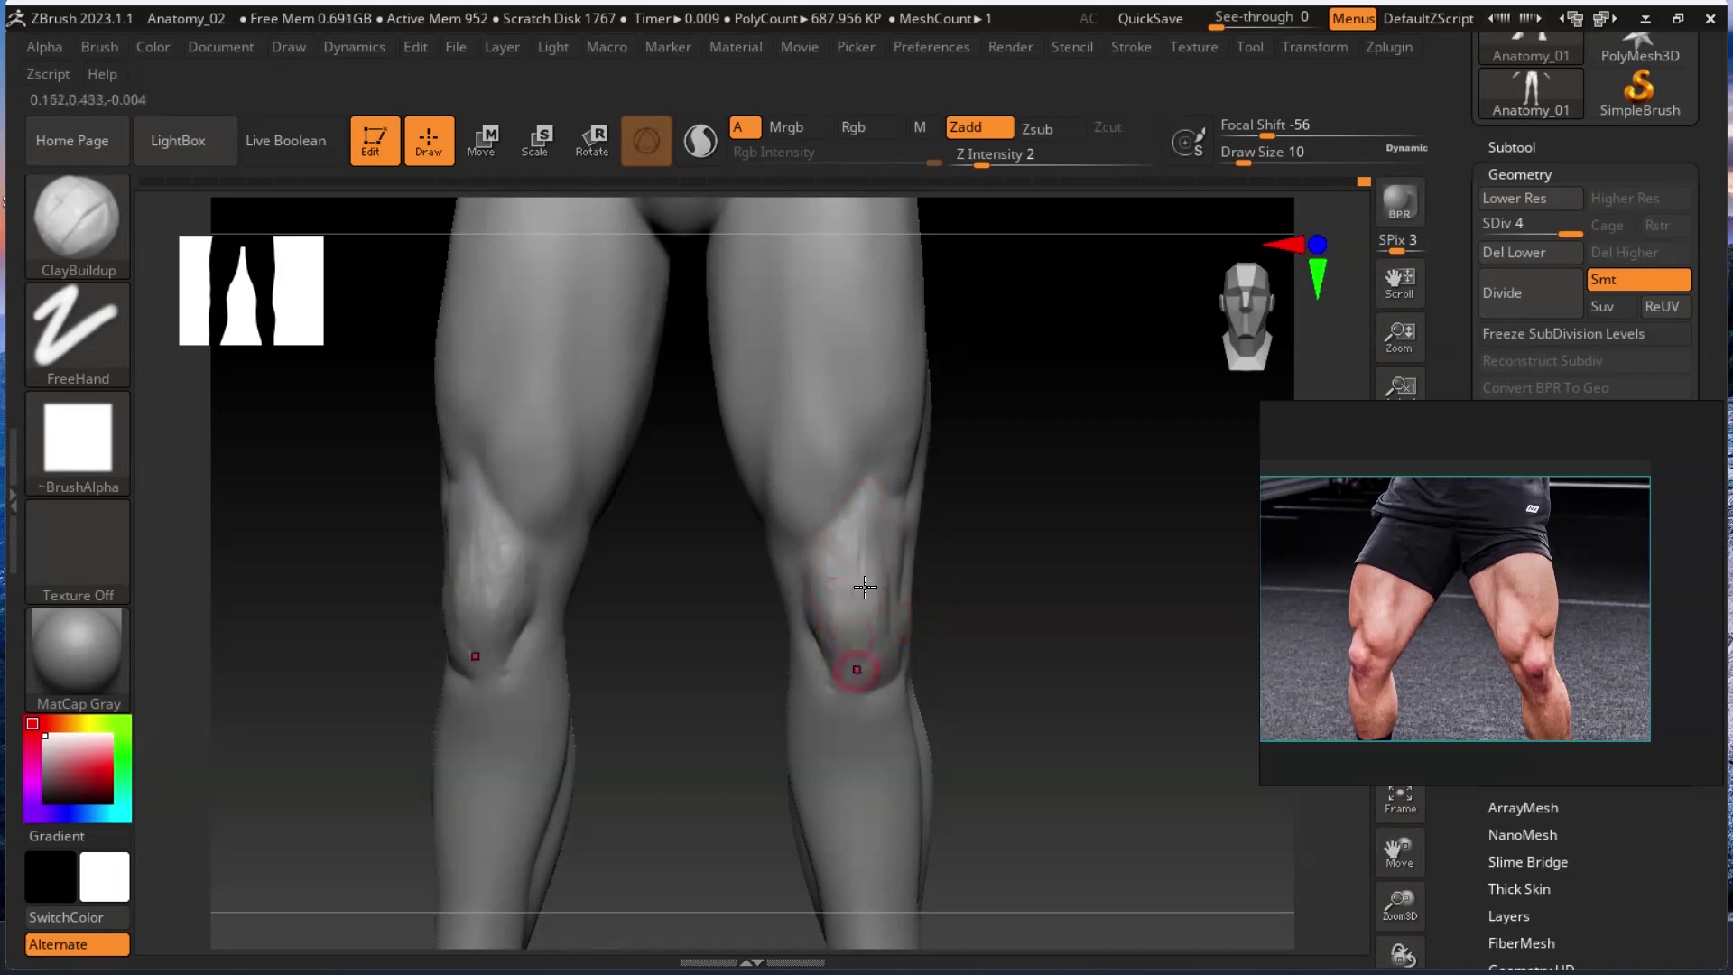
{"action": "left_click_drag", "start_coordinate": [1022, 551], "coordinate": [1020, 596], "text": "alt"}
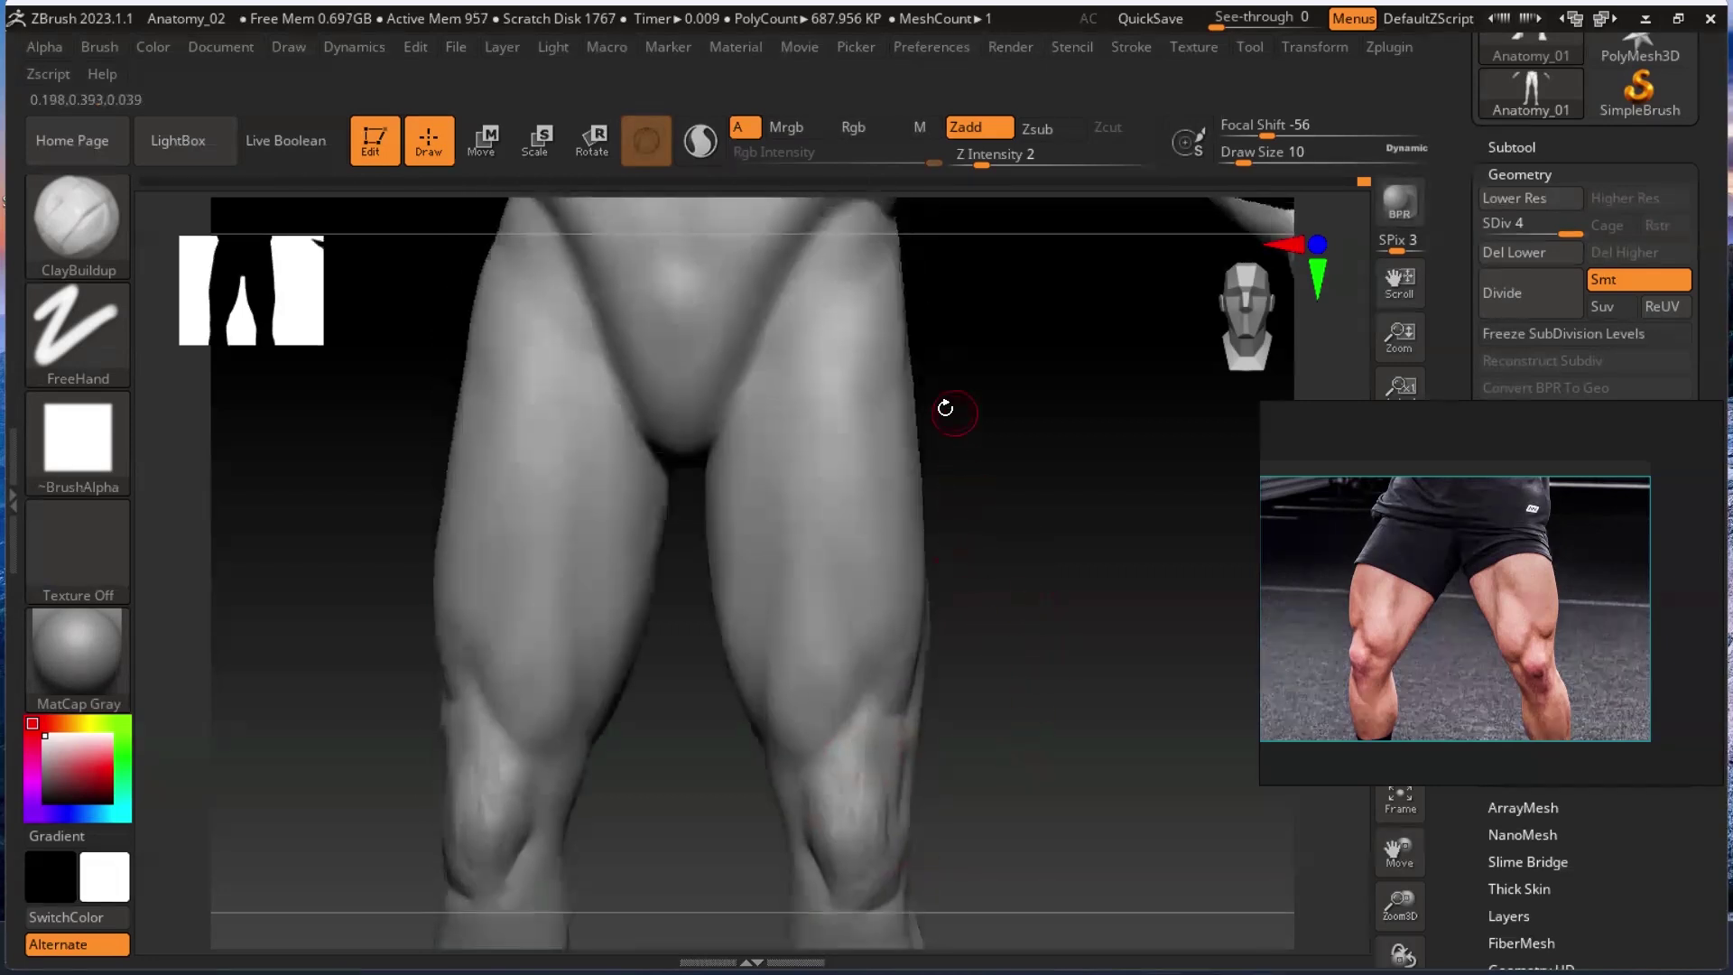
{"action": "key", "text": "bracketright"}
{"action": "key", "text": "bracketright"}
{"action": "key", "text": "bracketright"}
{"action": "key", "text": "bracketright"}
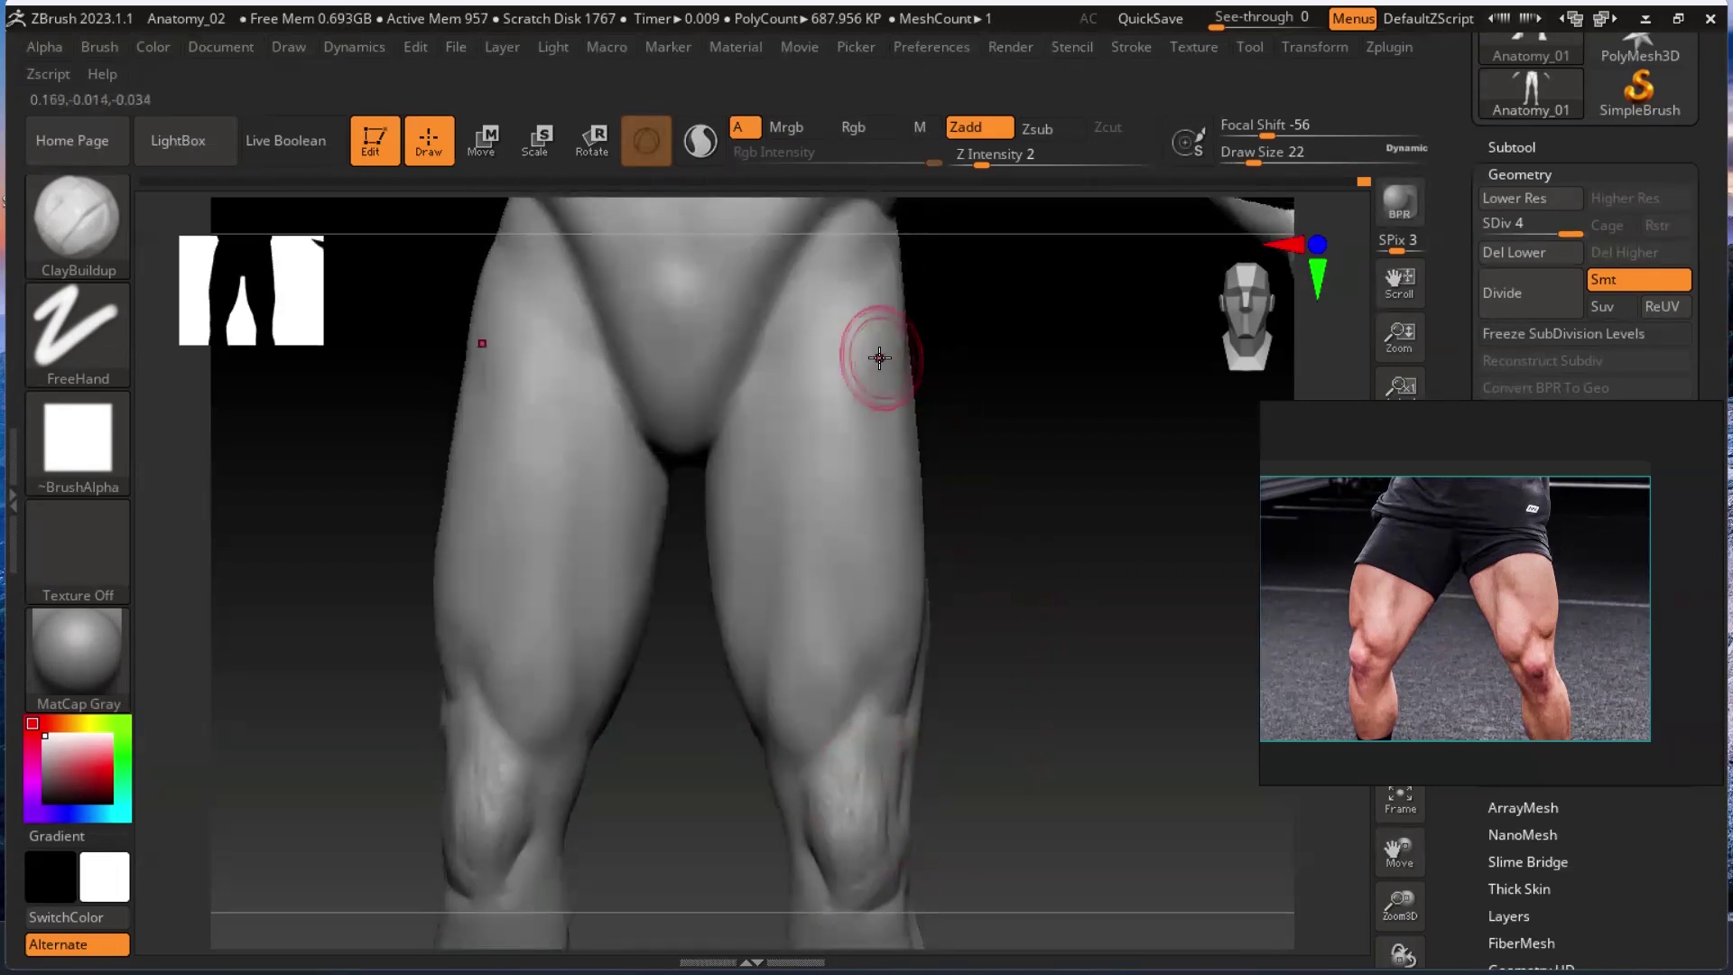
{"action": "mouse_move", "coordinate": [854, 350]}
{"action": "left_mouse_down"}
{"action": "mouse_move", "coordinate": [867, 602]}
{"action": "mouse_move", "coordinate": [898, 604]}
{"action": "left_mouse_up"}
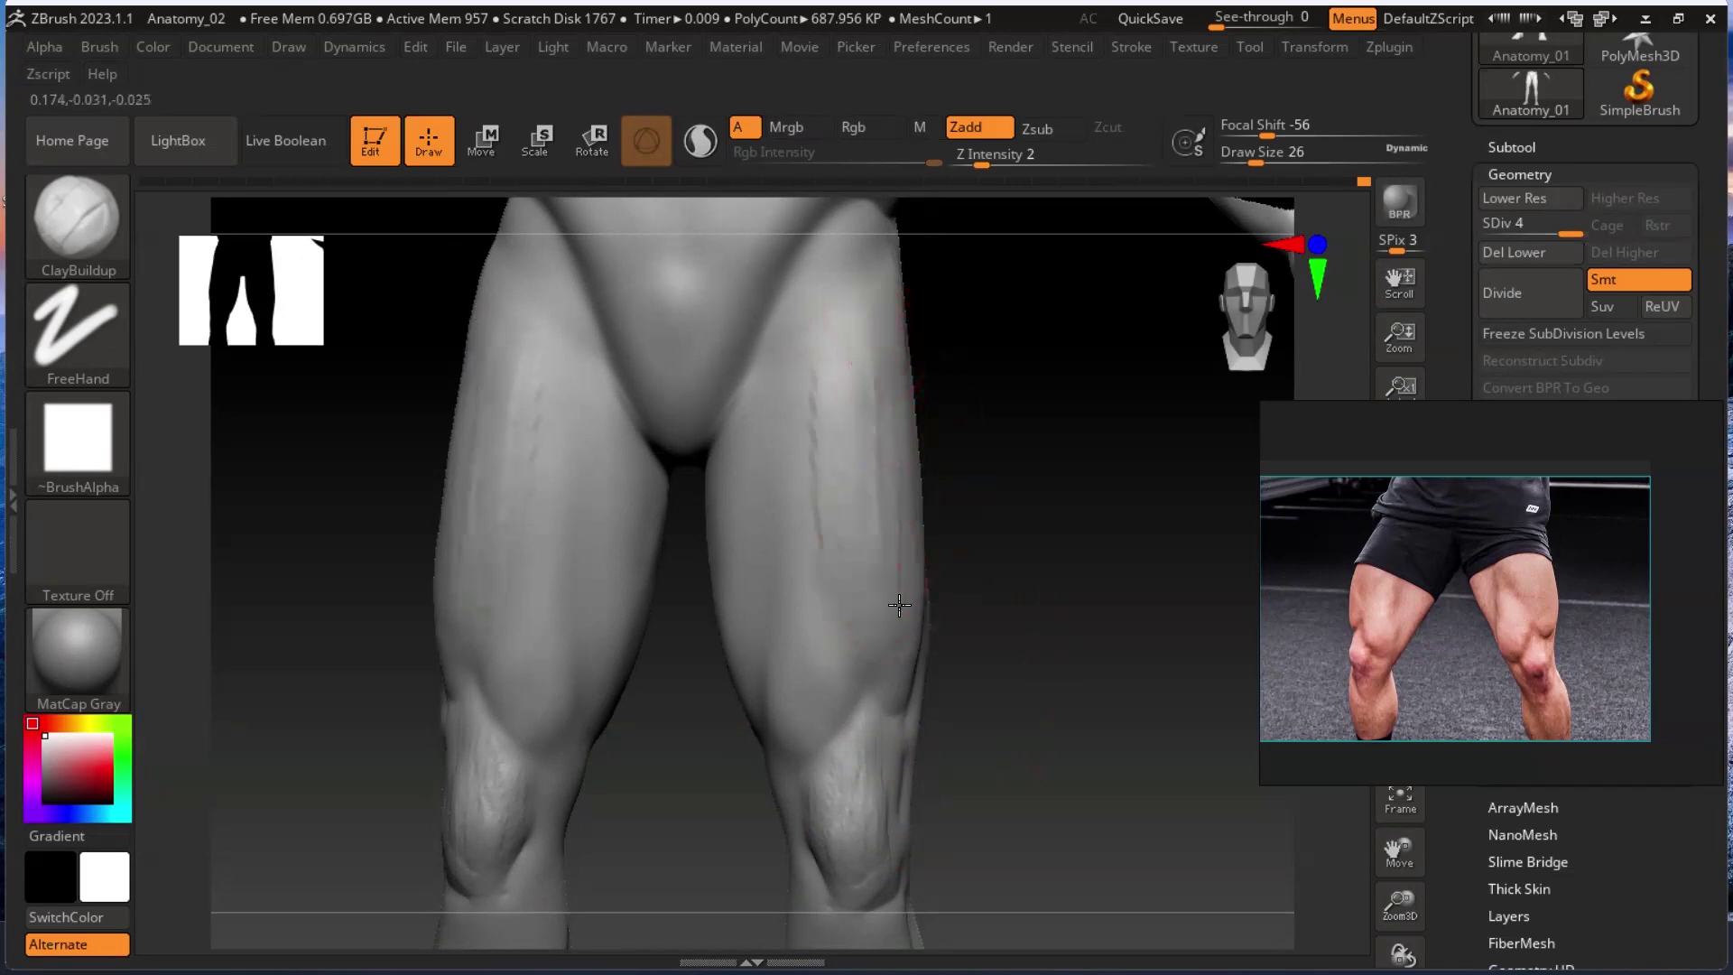
{"action": "left_click_drag", "start_coordinate": [853, 343], "coordinate": [863, 538]}
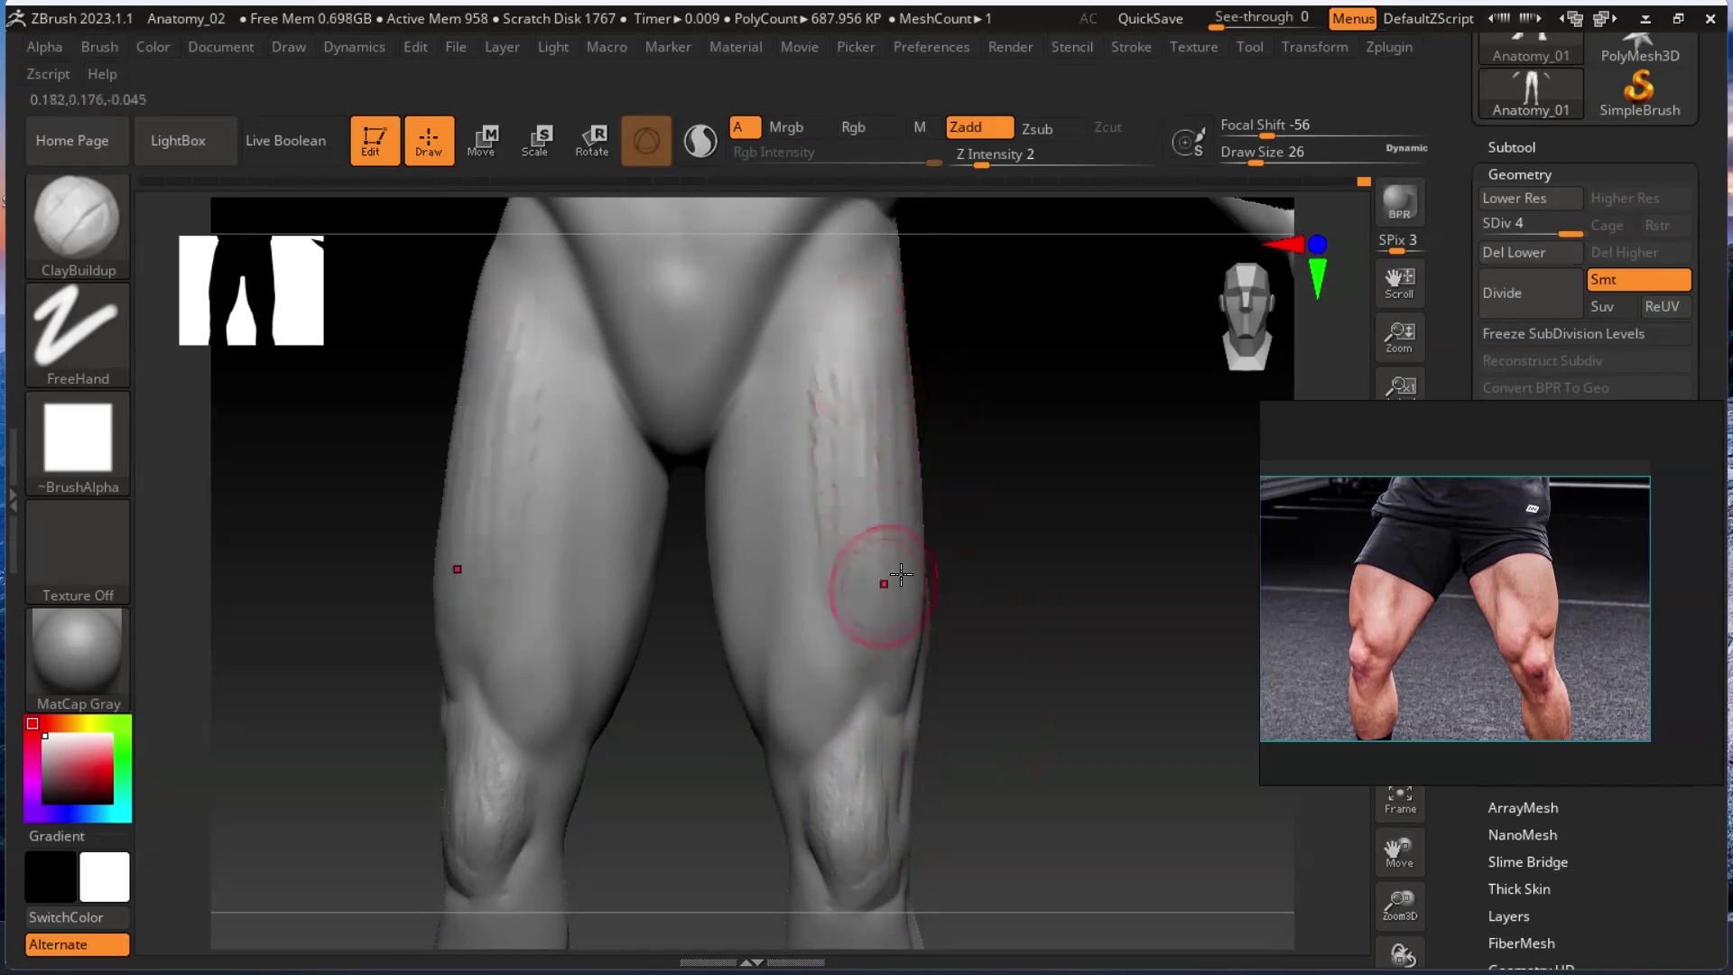
Smooth the fibre strokes on the outer front thighs from the hip down towards the knee.
{"action": "mouse_move", "coordinate": [1045, 606]}
{"action": "left_mouse_down"}
{"action": "mouse_move", "coordinate": [1014, 599]}
{"action": "mouse_move", "coordinate": [1052, 581]}
{"action": "mouse_move", "coordinate": [978, 608]}
{"action": "mouse_move", "coordinate": [903, 524]}
{"action": "left_mouse_up"}
{"action": "mouse_move", "coordinate": [901, 344]}
{"action": "left_mouse_down"}
{"action": "mouse_move", "coordinate": [883, 596]}
{"action": "mouse_move", "coordinate": [863, 404]}
{"action": "left_mouse_up"}
{"action": "key", "text": "shift"}
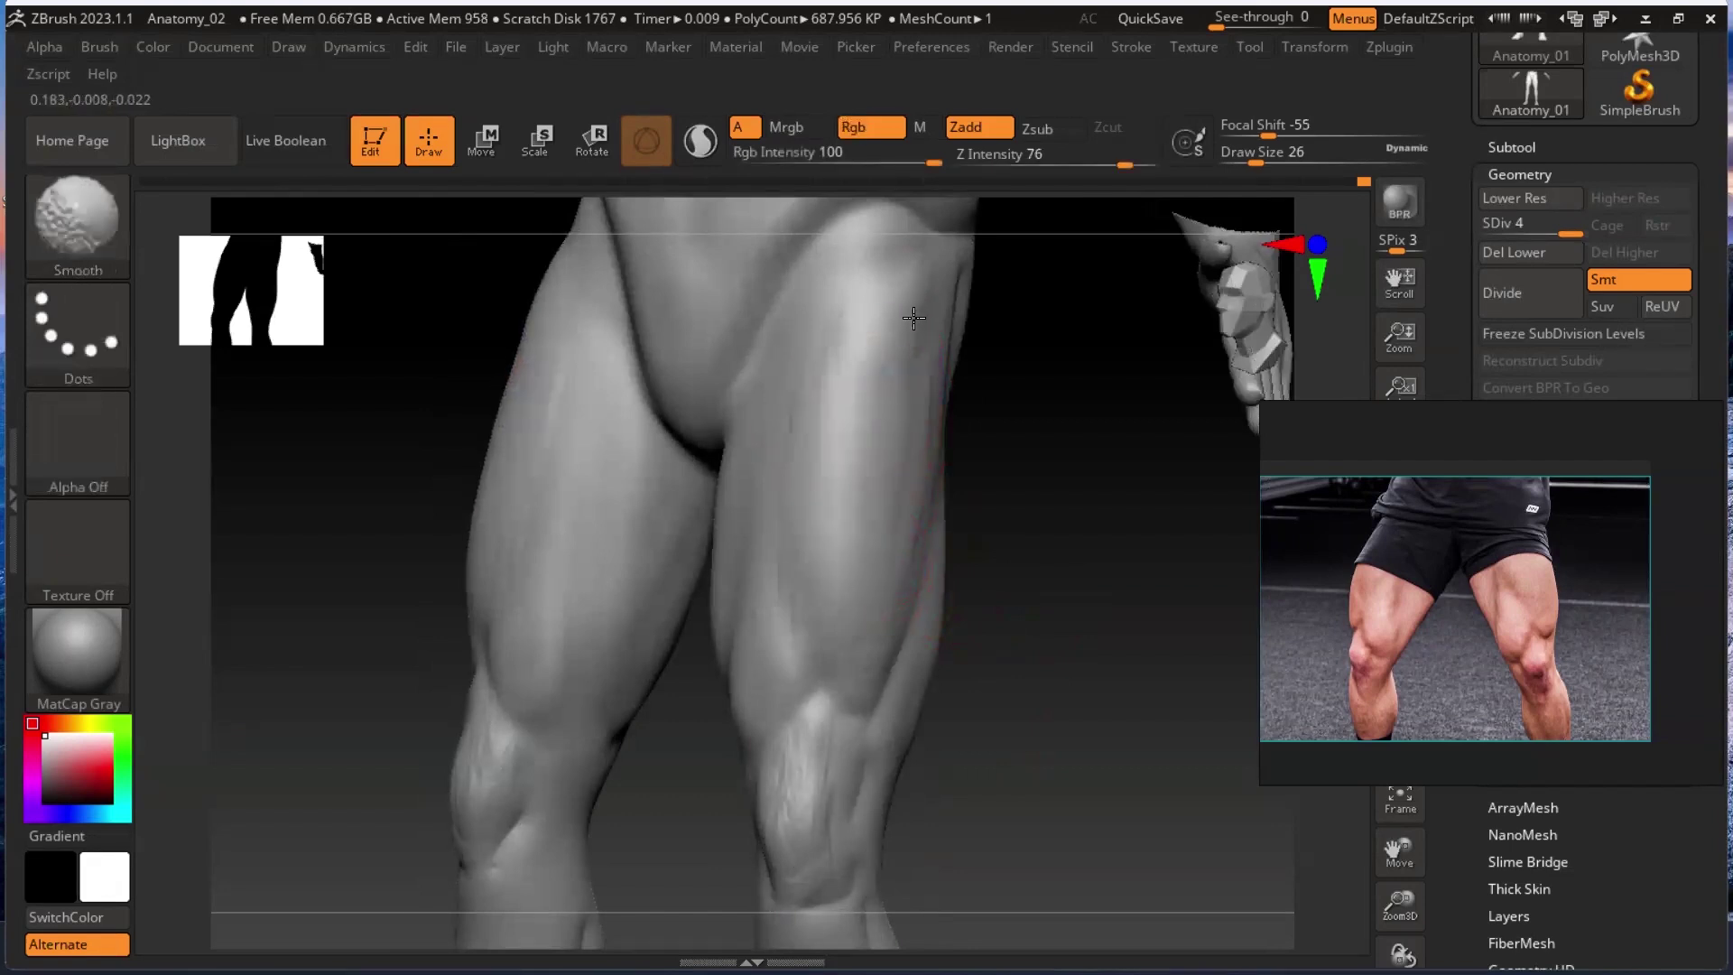
{"action": "mouse_move", "coordinate": [975, 578]}
{"action": "left_mouse_down"}
{"action": "mouse_move", "coordinate": [1037, 627]}
{"action": "mouse_move", "coordinate": [992, 693]}
{"action": "mouse_move", "coordinate": [1006, 631]}
{"action": "mouse_move", "coordinate": [948, 608]}
{"action": "left_mouse_up"}
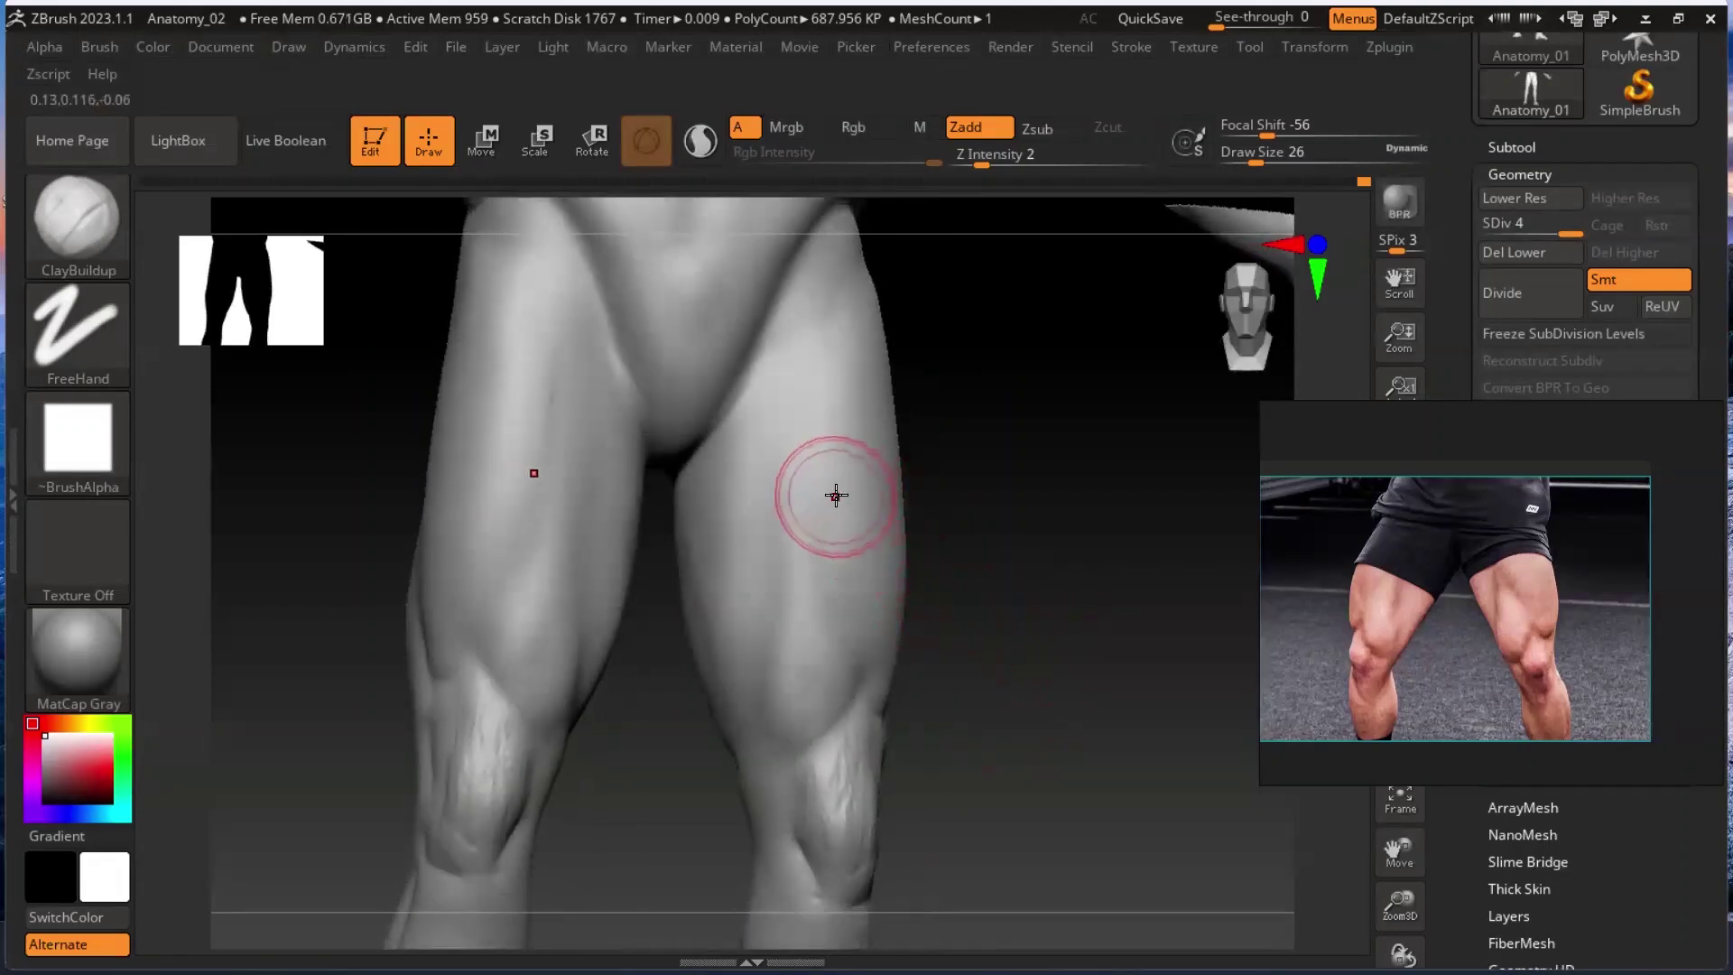
Add long ClayBuildup fibre strokes down the middle of the front thighs to above the knees at Draw Size 14.
{"action": "key", "text": "bracketleft"}
{"action": "mouse_move", "coordinate": [796, 370]}
{"action": "left_mouse_down"}
{"action": "mouse_move", "coordinate": [776, 614]}
{"action": "mouse_move", "coordinate": [794, 585]}
{"action": "mouse_move", "coordinate": [795, 635]}
{"action": "left_mouse_up"}
{"action": "mouse_move", "coordinate": [782, 462]}
{"action": "left_mouse_down"}
{"action": "mouse_move", "coordinate": [765, 694]}
{"action": "mouse_move", "coordinate": [817, 670]}
{"action": "left_mouse_up"}
{"action": "left_click_drag", "start_coordinate": [816, 609], "coordinate": [837, 704]}
{"action": "mouse_move", "coordinate": [769, 592]}
{"action": "left_mouse_down"}
{"action": "mouse_move", "coordinate": [767, 719]}
{"action": "mouse_move", "coordinate": [768, 636]}
{"action": "left_mouse_up"}
{"action": "mouse_move", "coordinate": [775, 487]}
{"action": "left_mouse_down"}
{"action": "mouse_move", "coordinate": [774, 643]}
{"action": "mouse_move", "coordinate": [779, 623]}
{"action": "left_mouse_up"}
Smooth the long fibre strokes down the middle of the front thighs.
{"action": "left_click_drag", "start_coordinate": [790, 334], "coordinate": [775, 497], "text": "shift"}
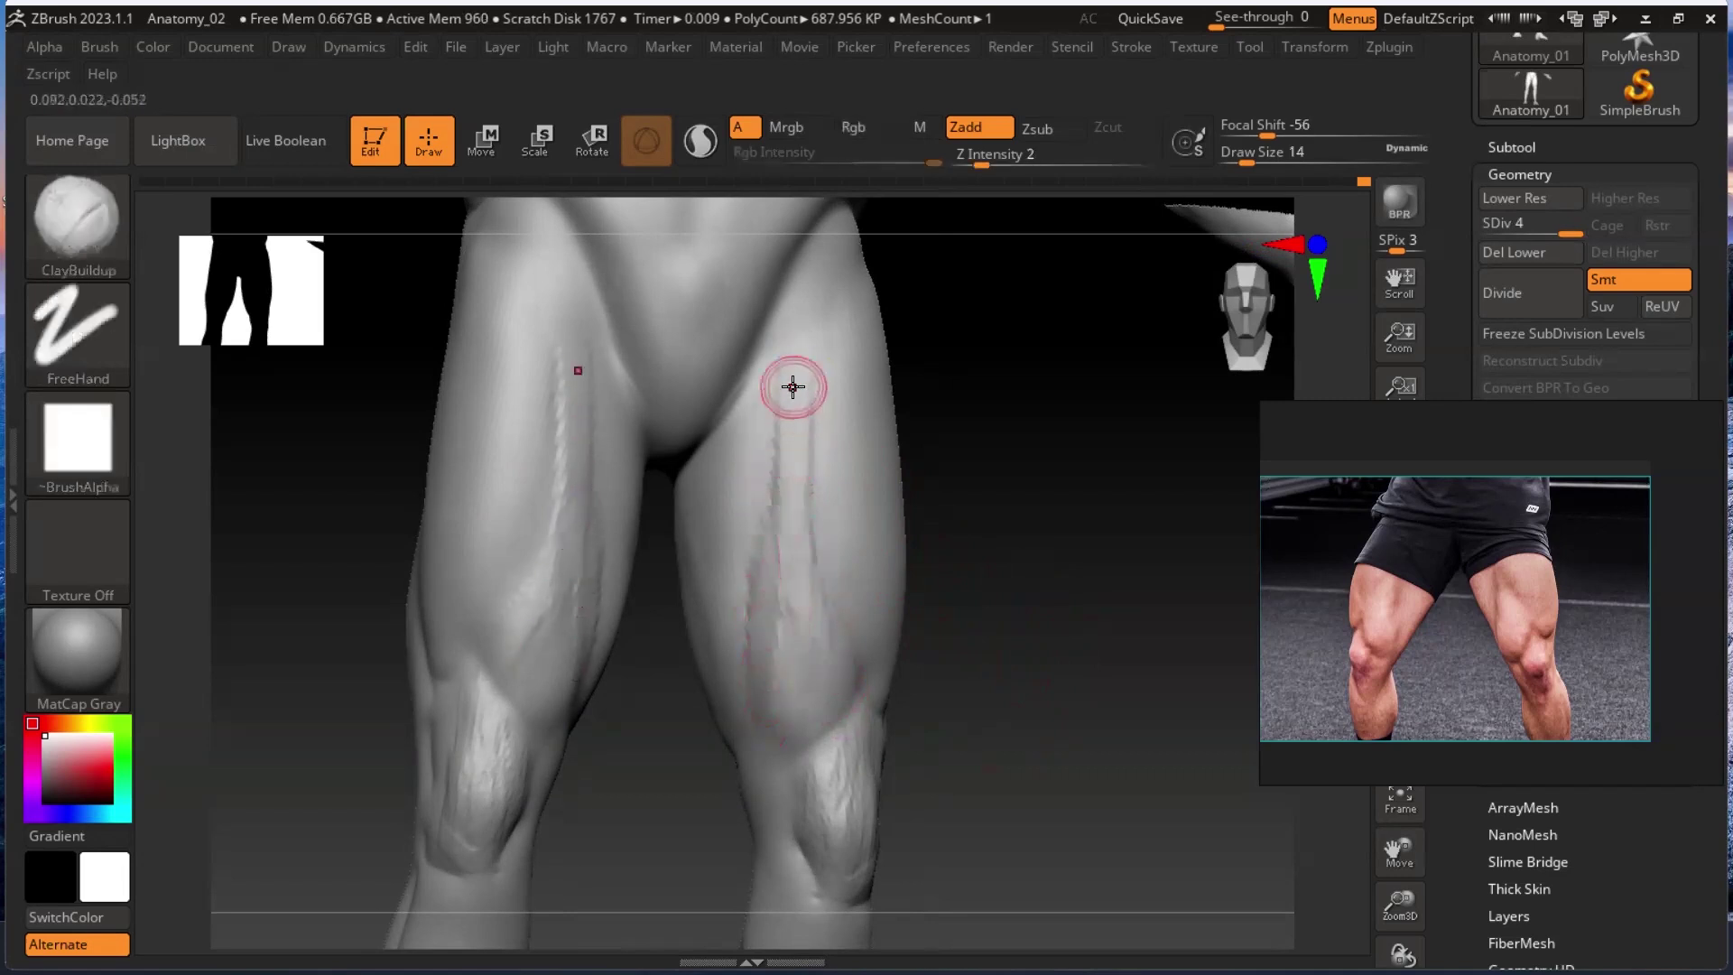
{"action": "key", "text": "shift"}
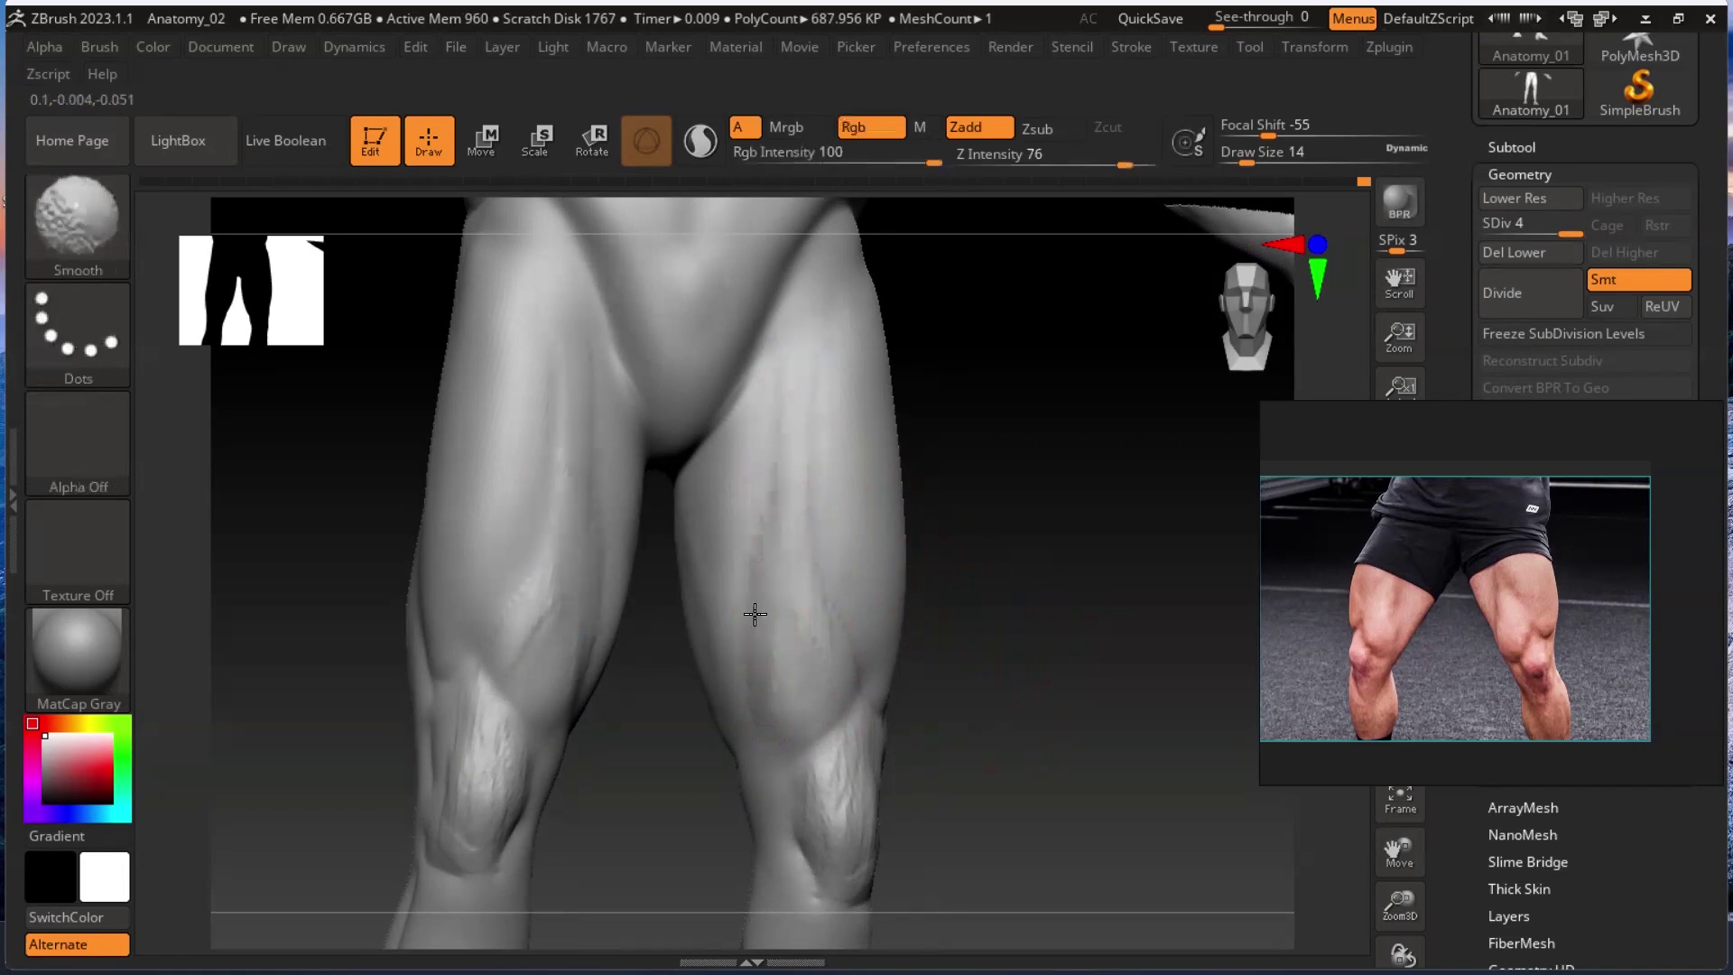
{"action": "mouse_move", "coordinate": [1053, 607]}
{"action": "left_mouse_down"}
{"action": "mouse_move", "coordinate": [1095, 480]}
{"action": "mouse_move", "coordinate": [725, 498]}
{"action": "left_mouse_up"}
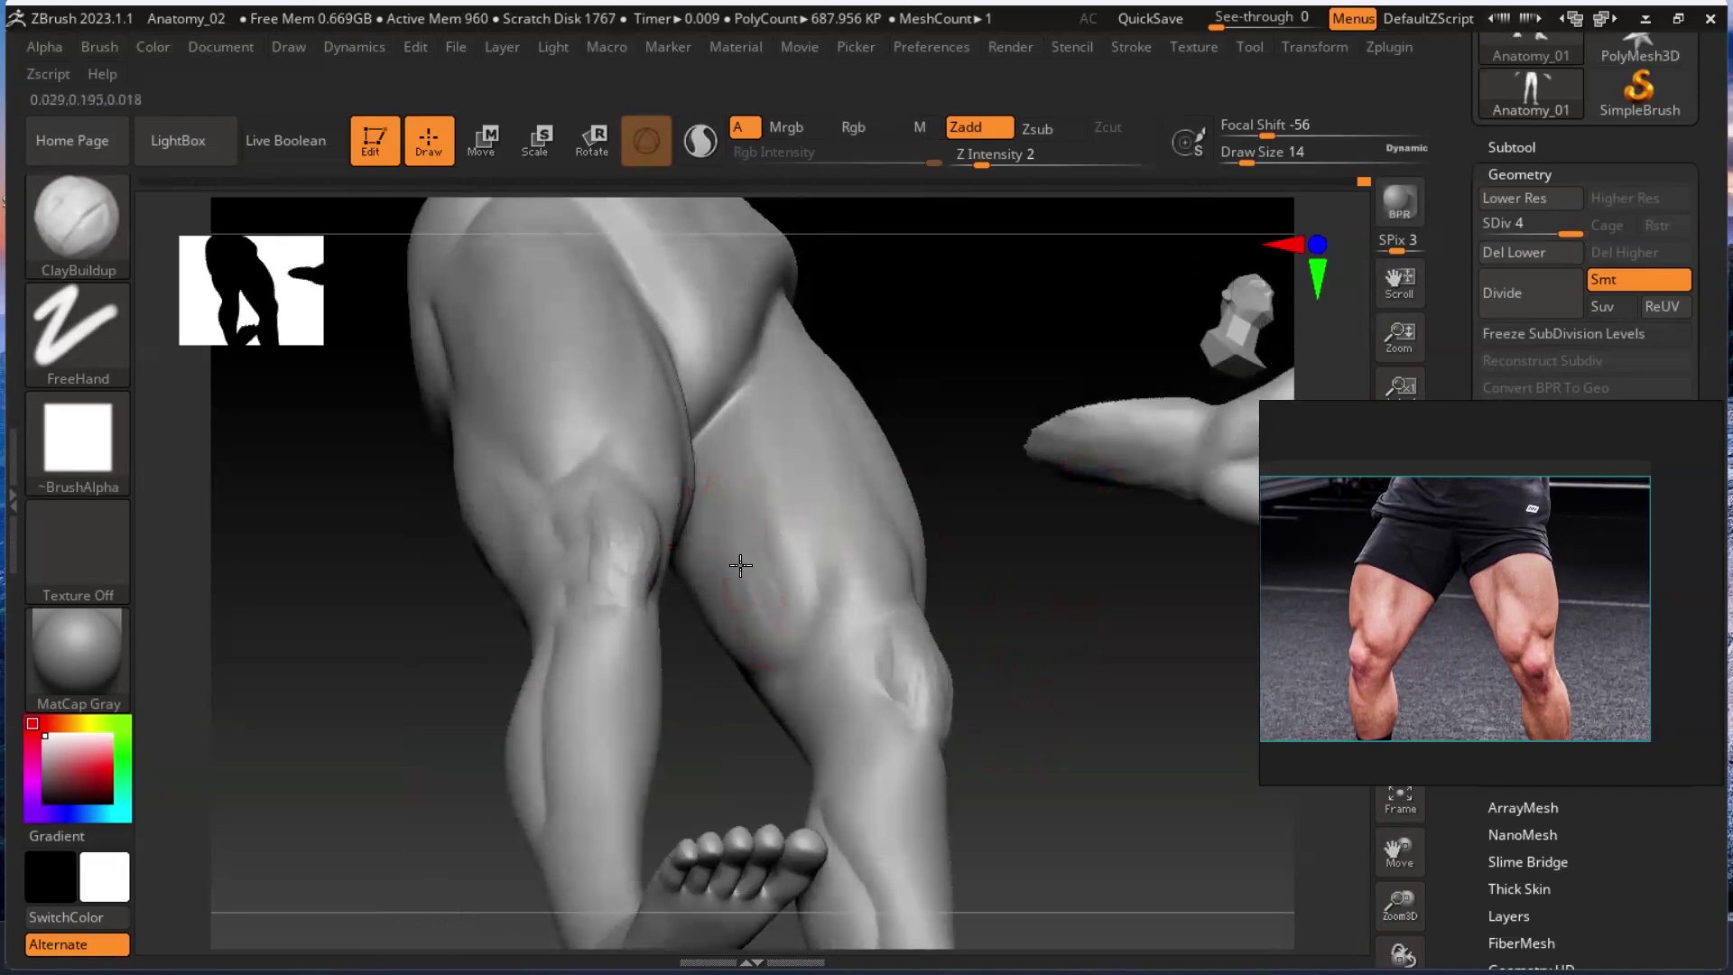
Add fibre strokes on the inner thighs and blend them into the surrounding muscle with the Smooth brush.
{"action": "left_click_drag", "start_coordinate": [772, 585], "coordinate": [758, 547]}
{"action": "left_click_drag", "start_coordinate": [1049, 736], "coordinate": [733, 449]}
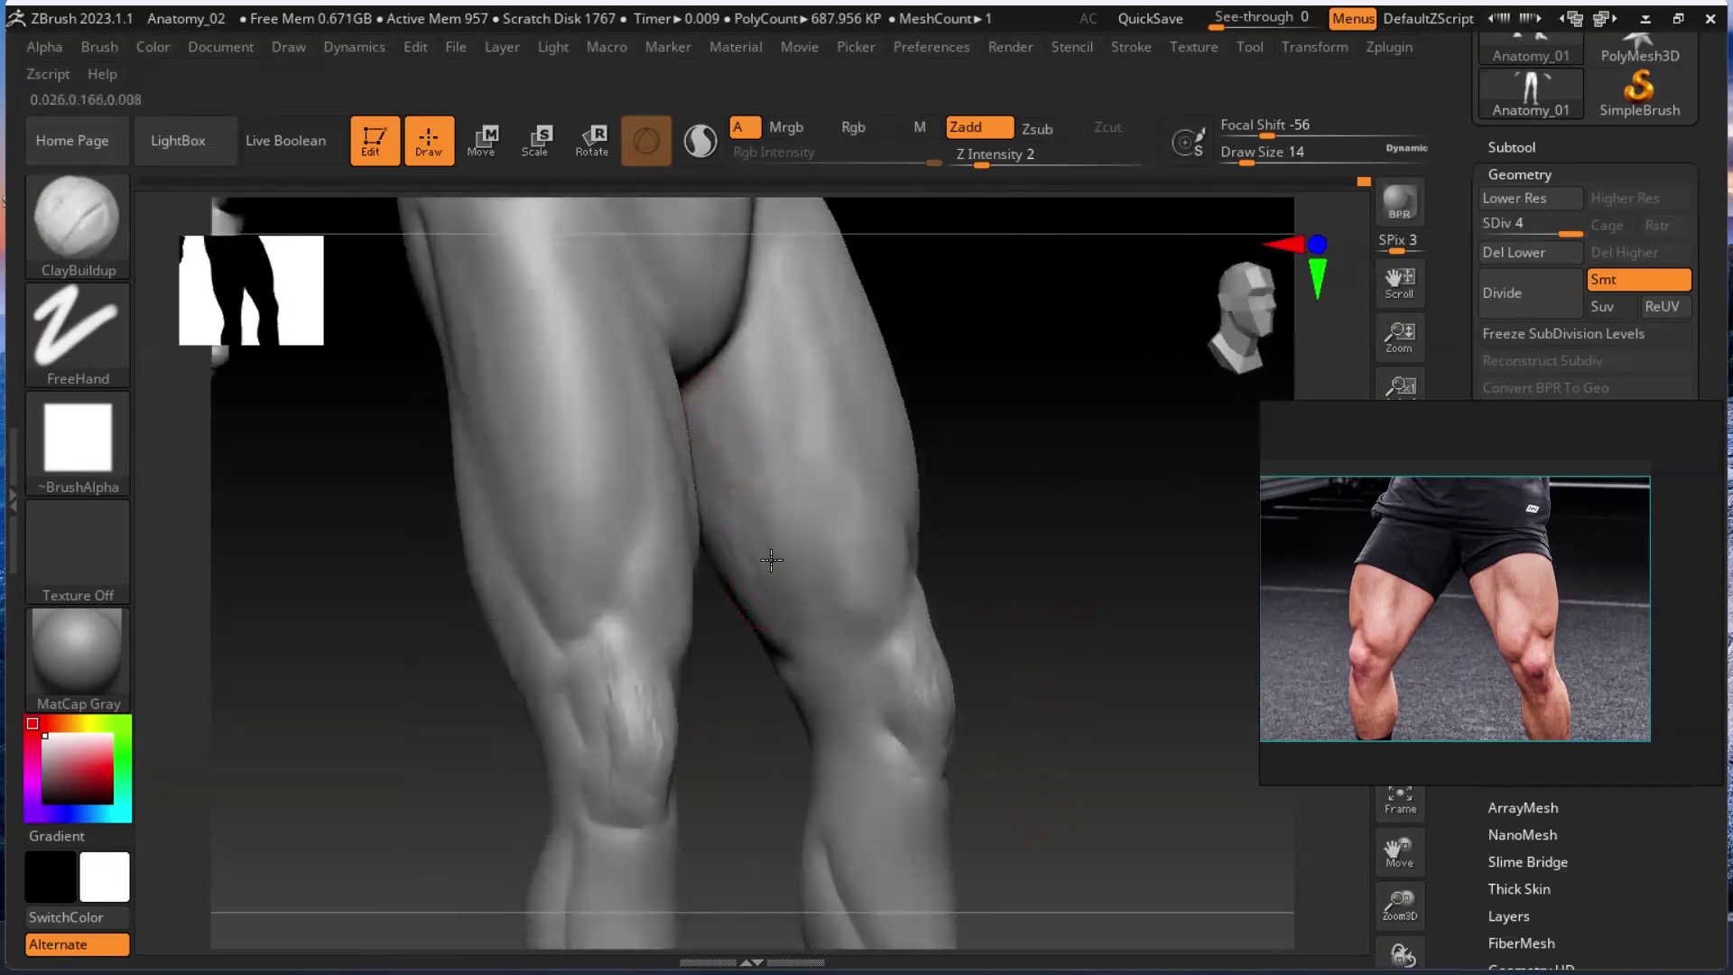
{"action": "key", "text": "shift"}
{"action": "left_click_drag", "start_coordinate": [1039, 542], "coordinate": [928, 446]}
{"action": "mouse_move", "coordinate": [782, 262]}
{"action": "left_mouse_down", "text": "shift"}
{"action": "mouse_move", "coordinate": [814, 493]}
{"action": "mouse_move", "coordinate": [788, 494]}
{"action": "left_mouse_up", "text": "shift"}
Unhide the rest of the body and smooth the outer hip and the upper back thigh.
{"action": "mouse_move", "coordinate": [1117, 558]}
{"action": "left_mouse_down", "text": "alt"}
{"action": "mouse_move", "coordinate": [1148, 663]}
{"action": "mouse_move", "coordinate": [1033, 499]}
{"action": "mouse_move", "coordinate": [1000, 724]}
{"action": "mouse_move", "coordinate": [1001, 592]}
{"action": "mouse_move", "coordinate": [1014, 719]}
{"action": "mouse_move", "coordinate": [1009, 680]}
{"action": "left_mouse_up", "text": "alt"}
{"action": "left_click", "coordinate": [1027, 578], "text": "ctrl+shift"}
{"action": "mouse_move", "coordinate": [1001, 607]}
{"action": "left_mouse_down", "text": "alt"}
{"action": "mouse_move", "coordinate": [1033, 657]}
{"action": "mouse_move", "coordinate": [1147, 742]}
{"action": "left_mouse_up", "text": "alt"}
{"action": "left_click_drag", "start_coordinate": [778, 393], "coordinate": [789, 428], "text": "shift"}
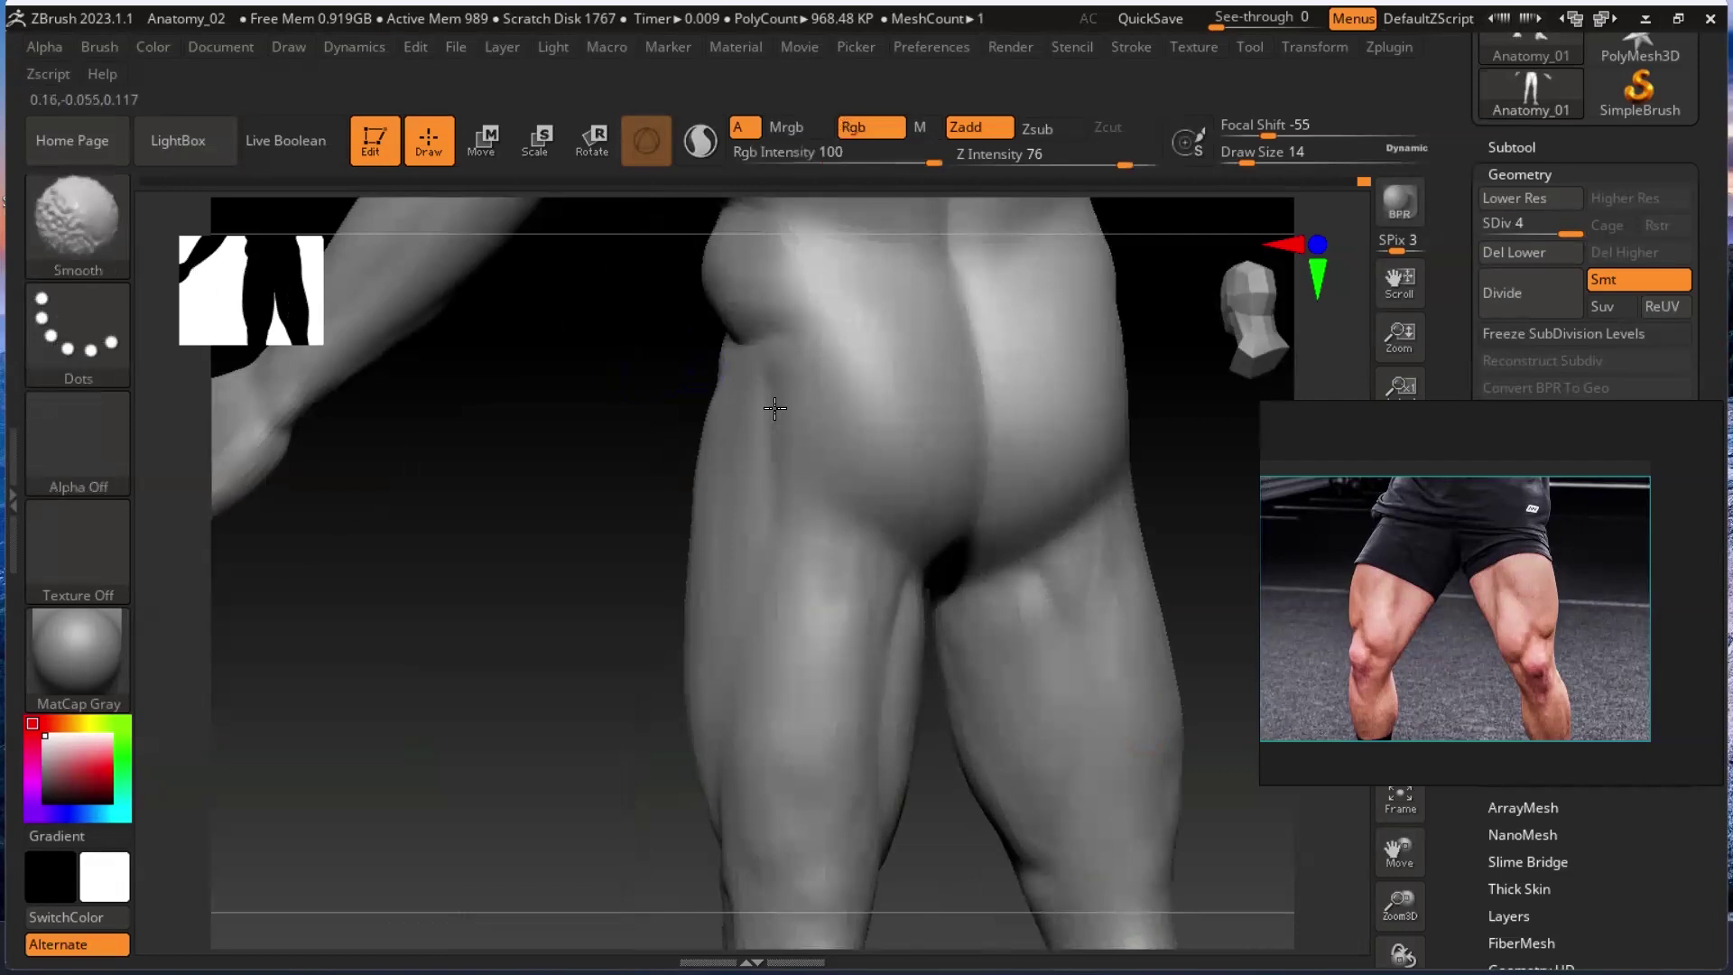
{"action": "mouse_move", "coordinate": [892, 556]}
{"action": "left_mouse_down", "text": "shift"}
{"action": "mouse_move", "coordinate": [855, 828]}
{"action": "mouse_move", "coordinate": [852, 799]}
{"action": "left_mouse_up", "text": "shift"}
Add ClayBuildup fibre strokes over both buttocks in a straight rear view, running down and outward from the lower back.
{"action": "mouse_move", "coordinate": [622, 619]}
{"action": "left_mouse_down"}
{"action": "mouse_move", "coordinate": [553, 550]}
{"action": "mouse_move", "coordinate": [588, 607]}
{"action": "mouse_move", "coordinate": [486, 695]}
{"action": "mouse_move", "coordinate": [662, 621]}
{"action": "left_mouse_up"}
{"action": "mouse_move", "coordinate": [491, 702]}
{"action": "left_mouse_down"}
{"action": "mouse_move", "coordinate": [516, 711]}
{"action": "mouse_move", "coordinate": [503, 739]}
{"action": "mouse_move", "coordinate": [700, 565]}
{"action": "left_mouse_up"}
{"action": "mouse_move", "coordinate": [464, 645]}
{"action": "left_mouse_down"}
{"action": "mouse_move", "coordinate": [482, 579]}
{"action": "mouse_move", "coordinate": [966, 564]}
{"action": "left_mouse_up"}
{"action": "mouse_move", "coordinate": [1099, 543]}
{"action": "left_mouse_down"}
{"action": "mouse_move", "coordinate": [1091, 569]}
{"action": "mouse_move", "coordinate": [1110, 585]}
{"action": "mouse_move", "coordinate": [901, 507]}
{"action": "mouse_move", "coordinate": [882, 445]}
{"action": "mouse_move", "coordinate": [882, 464]}
{"action": "mouse_move", "coordinate": [988, 359]}
{"action": "mouse_move", "coordinate": [945, 387]}
{"action": "mouse_move", "coordinate": [910, 464]}
{"action": "mouse_move", "coordinate": [980, 413]}
{"action": "mouse_move", "coordinate": [947, 409]}
{"action": "mouse_move", "coordinate": [896, 440]}
{"action": "mouse_move", "coordinate": [963, 449]}
{"action": "mouse_move", "coordinate": [1002, 349]}
{"action": "mouse_move", "coordinate": [1053, 368]}
{"action": "left_mouse_up"}
{"action": "mouse_move", "coordinate": [878, 492]}
{"action": "left_mouse_down"}
{"action": "mouse_move", "coordinate": [894, 515]}
{"action": "mouse_move", "coordinate": [874, 639]}
{"action": "left_mouse_up"}
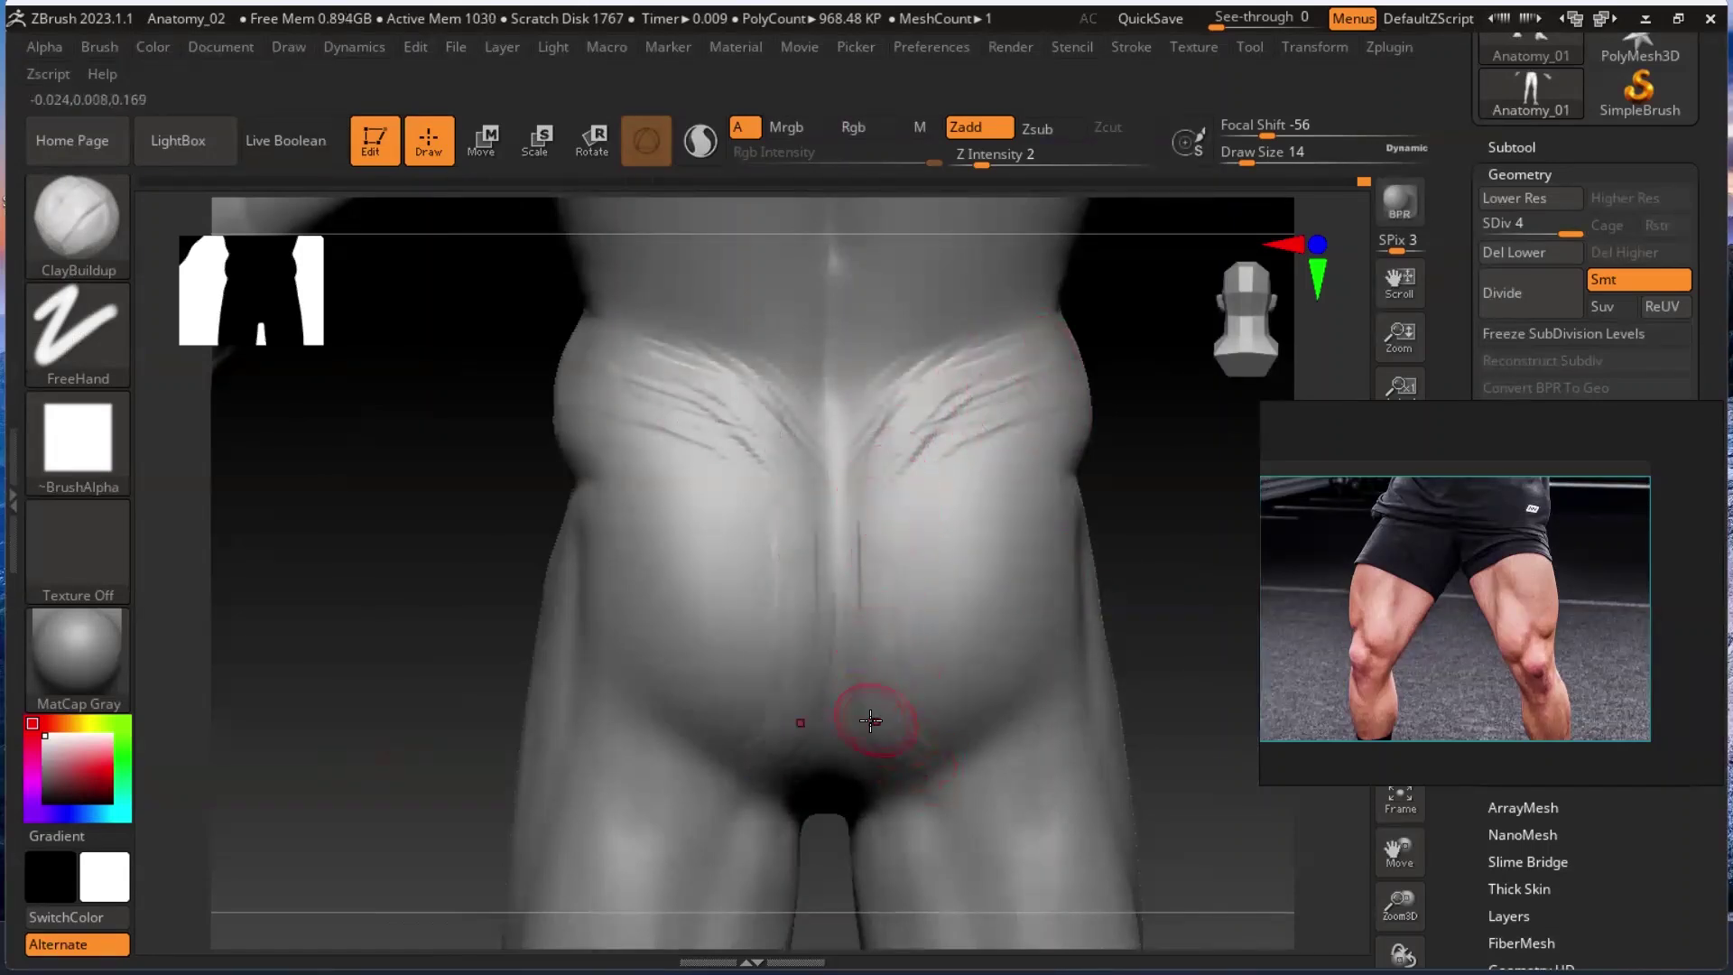
{"action": "left_click_drag", "start_coordinate": [906, 504], "coordinate": [932, 696]}
{"action": "left_click_drag", "start_coordinate": [930, 542], "coordinate": [932, 728]}
{"action": "left_click_drag", "start_coordinate": [925, 502], "coordinate": [975, 713]}
{"action": "left_click_drag", "start_coordinate": [972, 564], "coordinate": [984, 751]}
{"action": "mouse_move", "coordinate": [993, 515]}
{"action": "left_mouse_down"}
{"action": "mouse_move", "coordinate": [986, 425]}
{"action": "mouse_move", "coordinate": [1053, 464]}
{"action": "mouse_move", "coordinate": [1048, 631]}
{"action": "left_mouse_up"}
{"action": "mouse_move", "coordinate": [1032, 470]}
{"action": "left_mouse_down"}
{"action": "mouse_move", "coordinate": [948, 546]}
{"action": "mouse_move", "coordinate": [963, 479]}
{"action": "mouse_move", "coordinate": [964, 611]}
{"action": "mouse_move", "coordinate": [940, 572]}
{"action": "mouse_move", "coordinate": [935, 705]}
{"action": "left_mouse_up"}
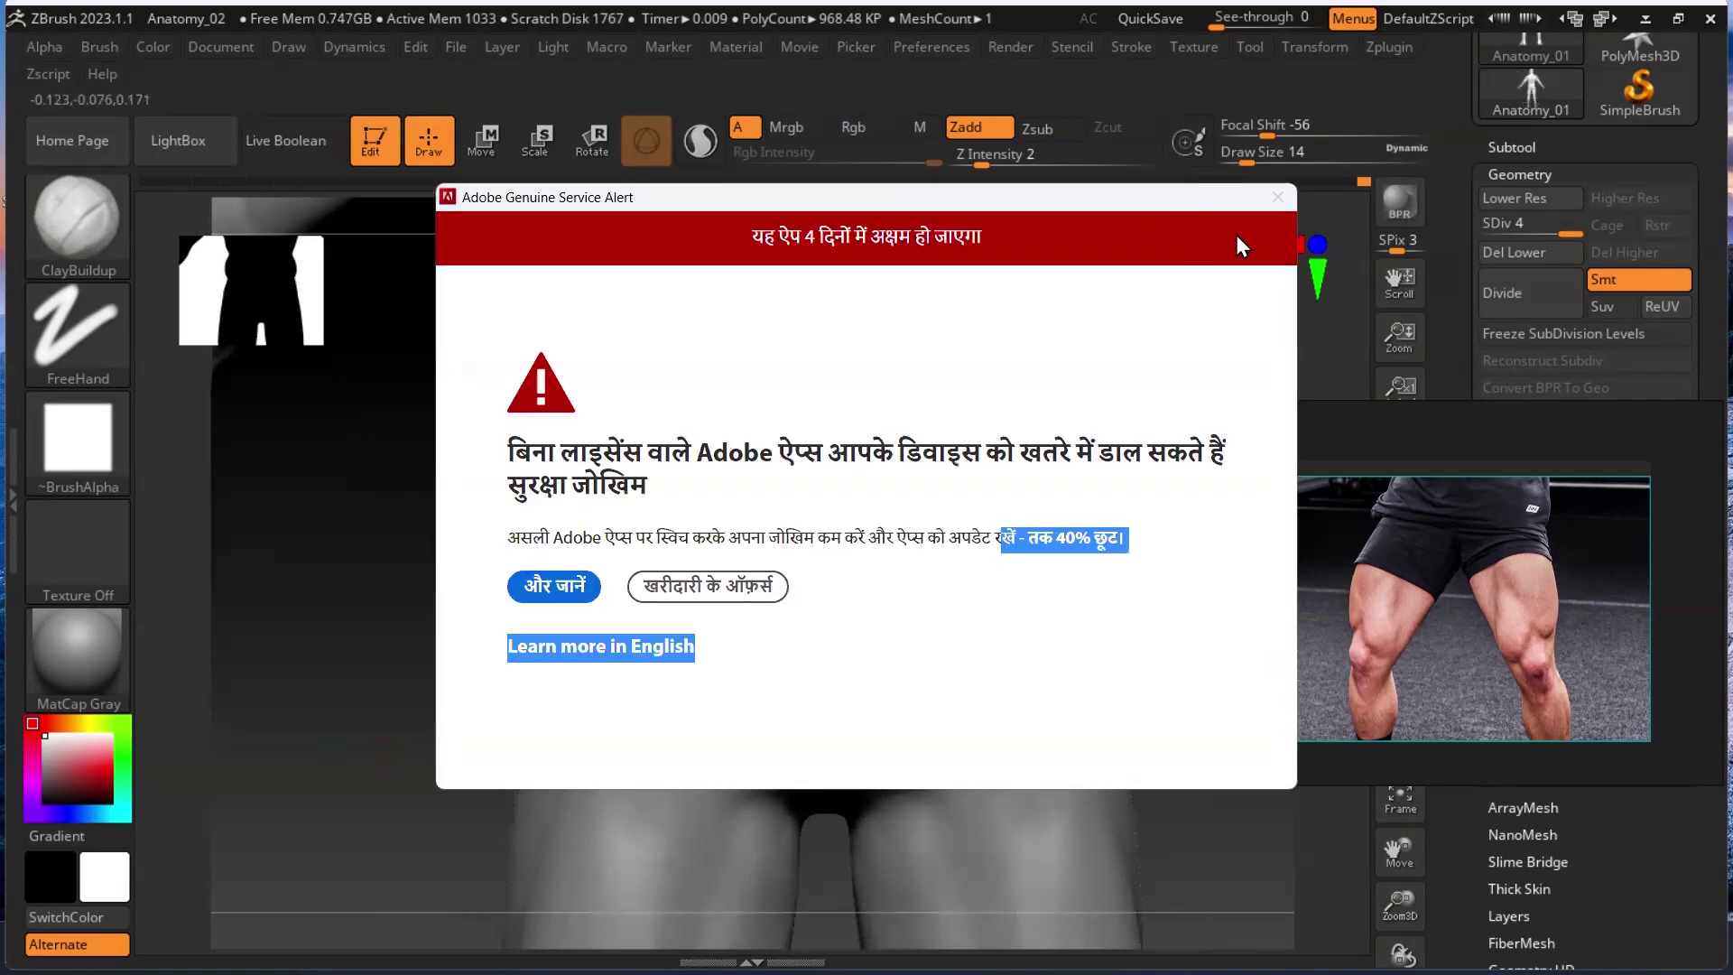
Dismiss the Adobe Genuine Service alert and minimize the browser window to return to the sculpt.
{"action": "left_click", "coordinate": [1277, 197]}
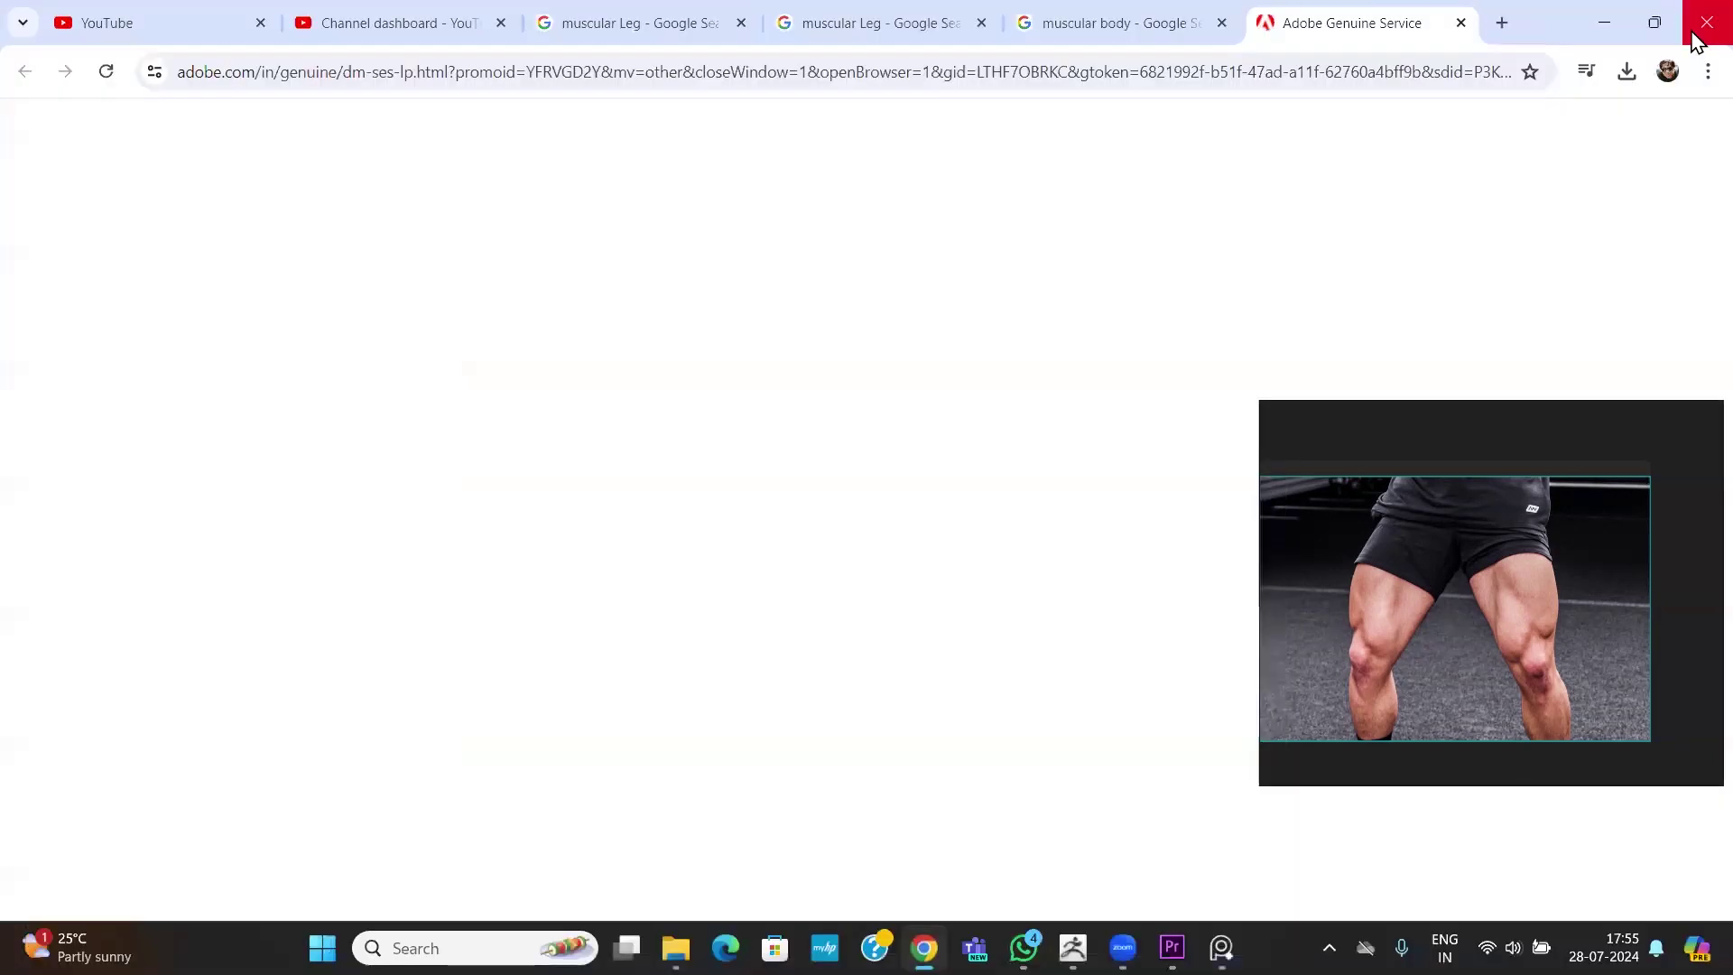
{"action": "left_click", "coordinate": [1598, 26]}
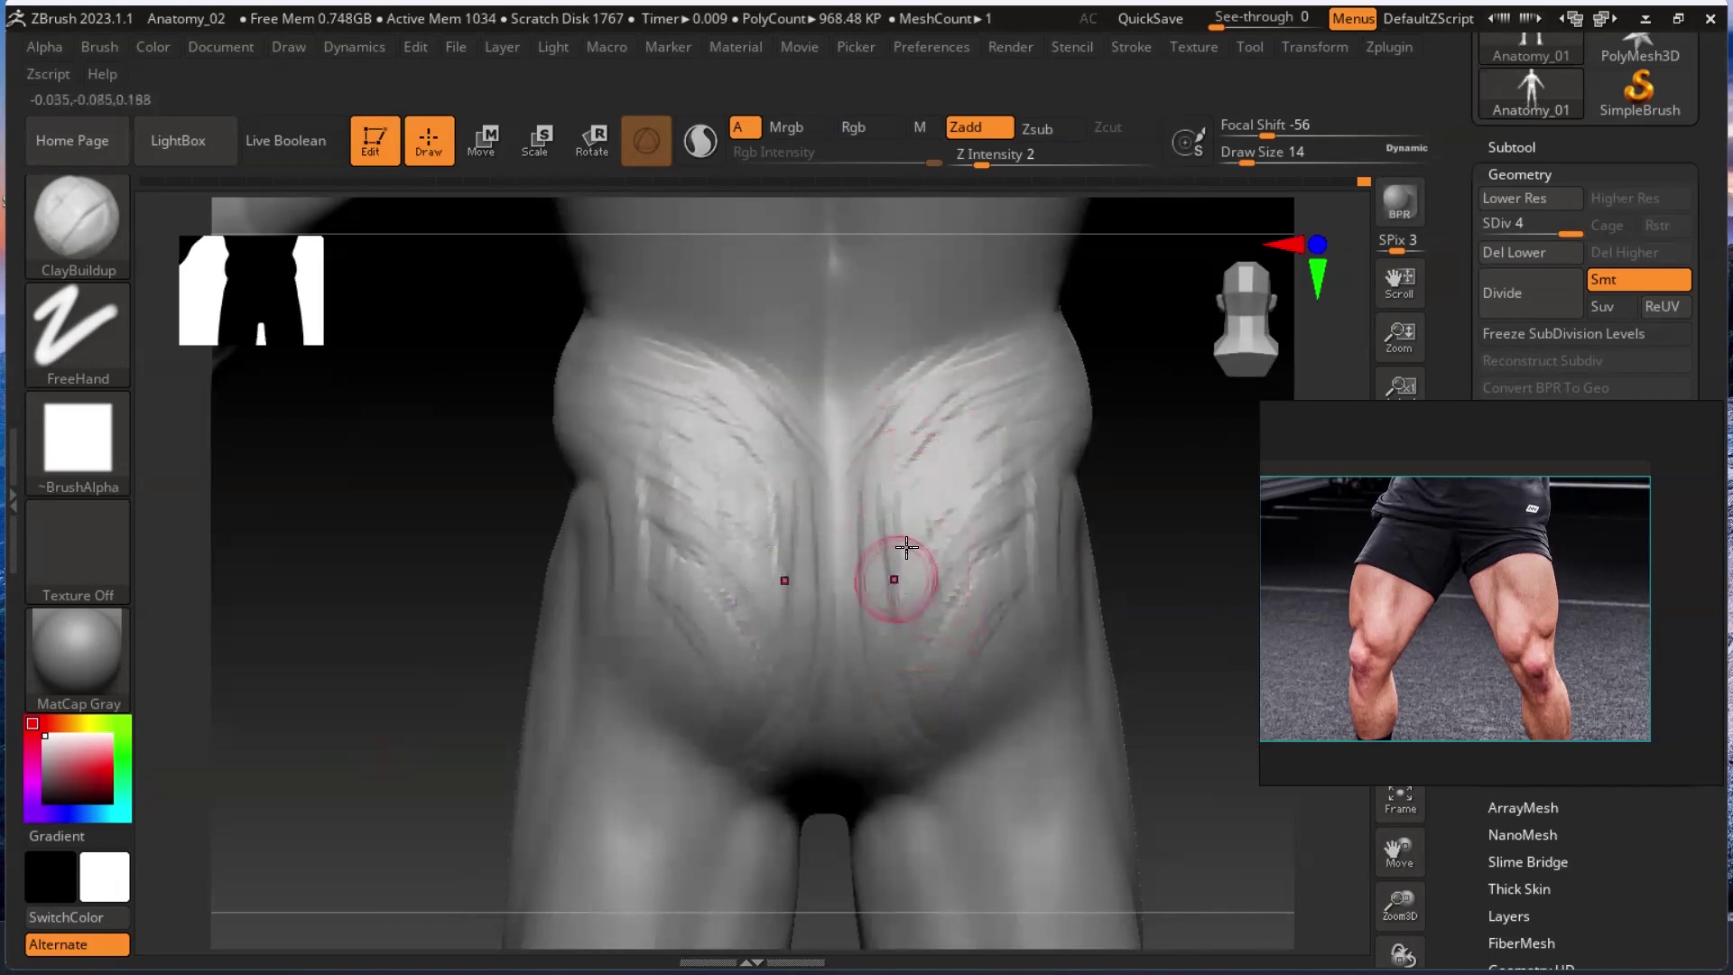
Smooth the fibre strokes across both buttocks and the outer hips with the Smooth brush at Z Intensity 76.
{"action": "key", "text": "shift"}
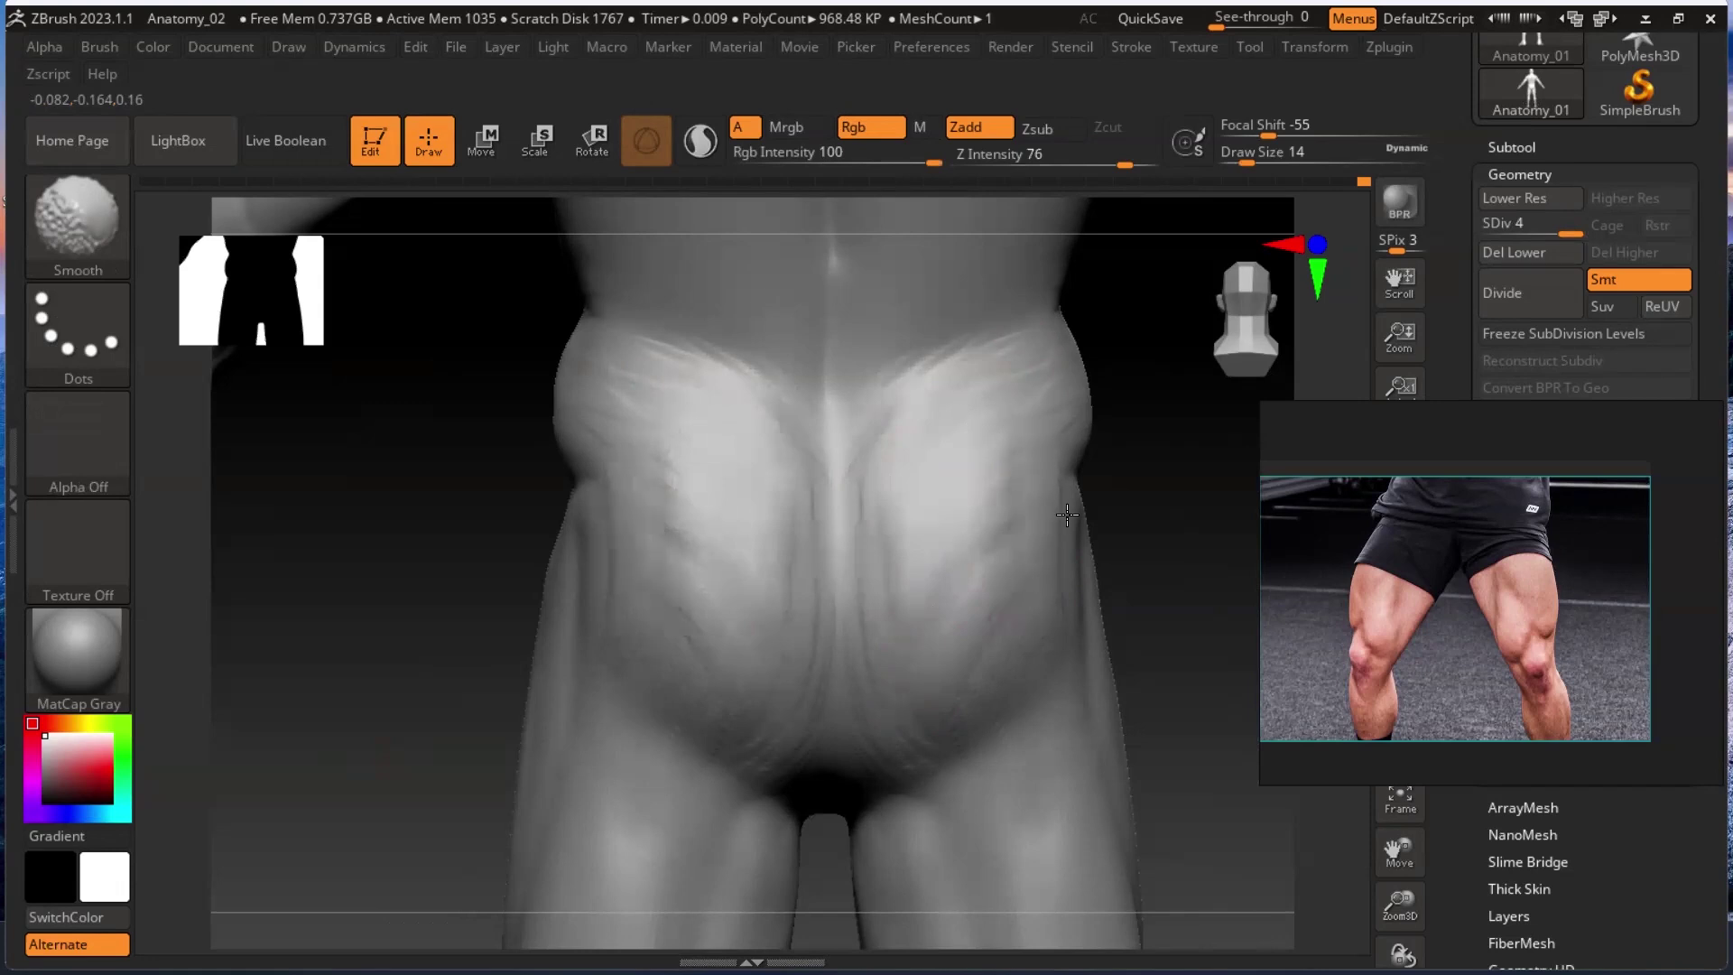
{"action": "left_click_drag", "start_coordinate": [1157, 572], "coordinate": [1146, 584]}
{"action": "key", "text": "shift"}
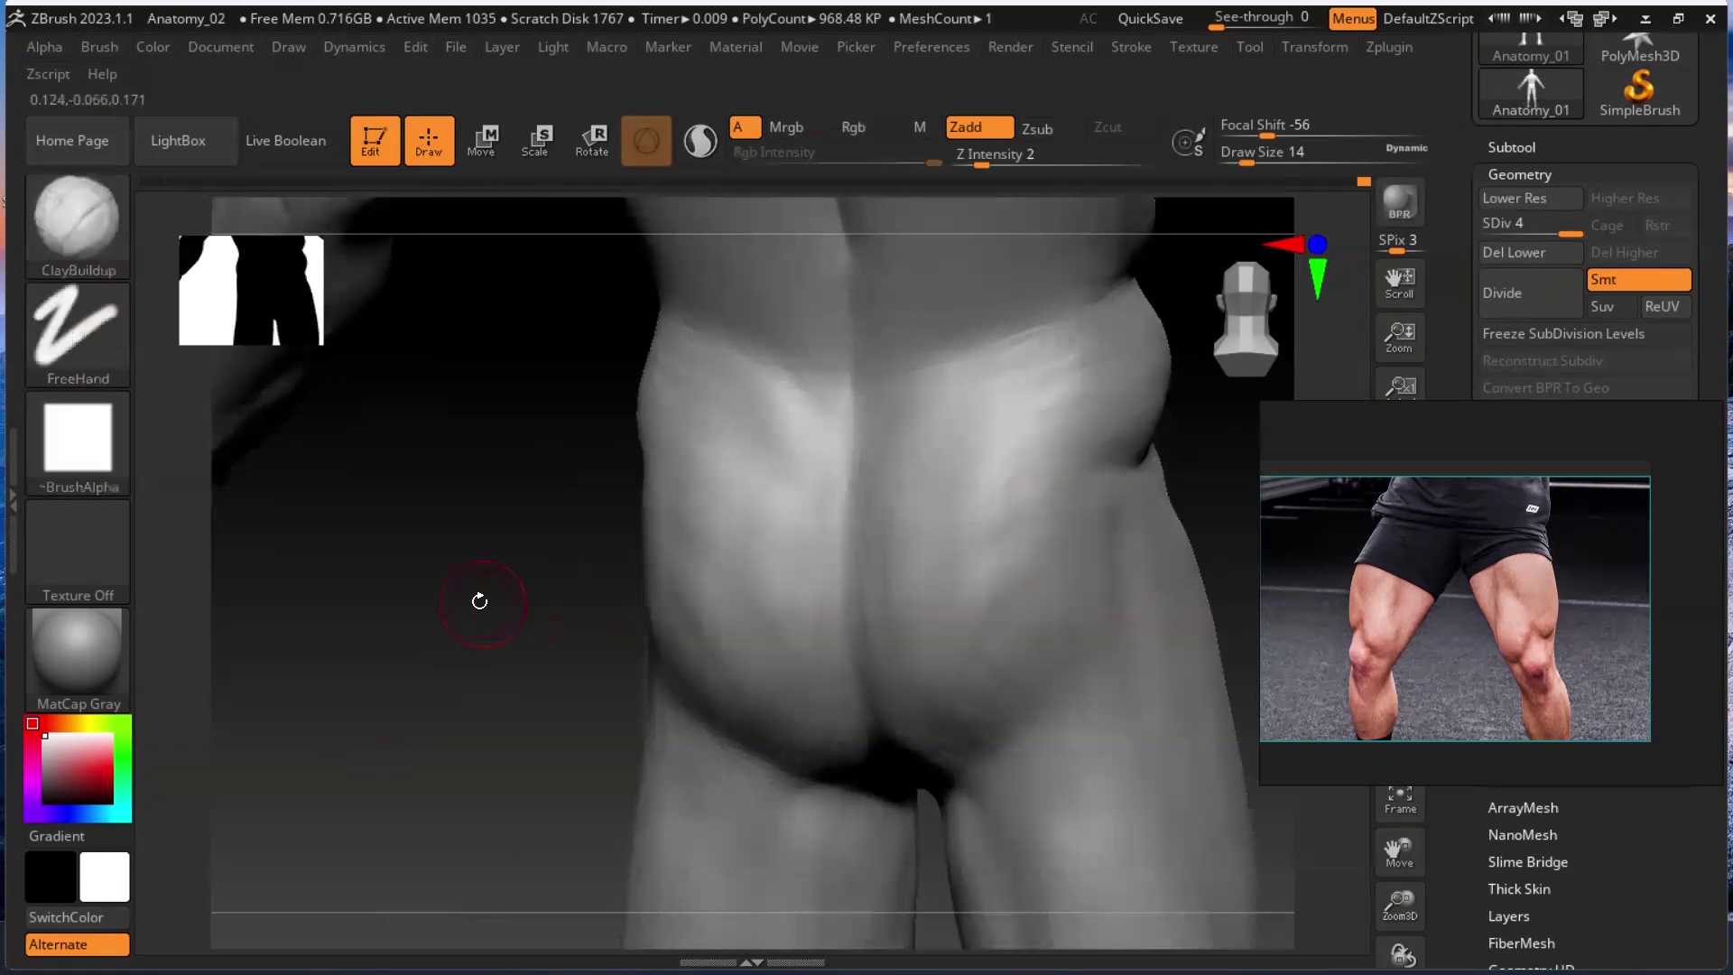
{"action": "left_click_drag", "start_coordinate": [479, 599], "coordinate": [898, 514]}
{"action": "key", "text": "shift"}
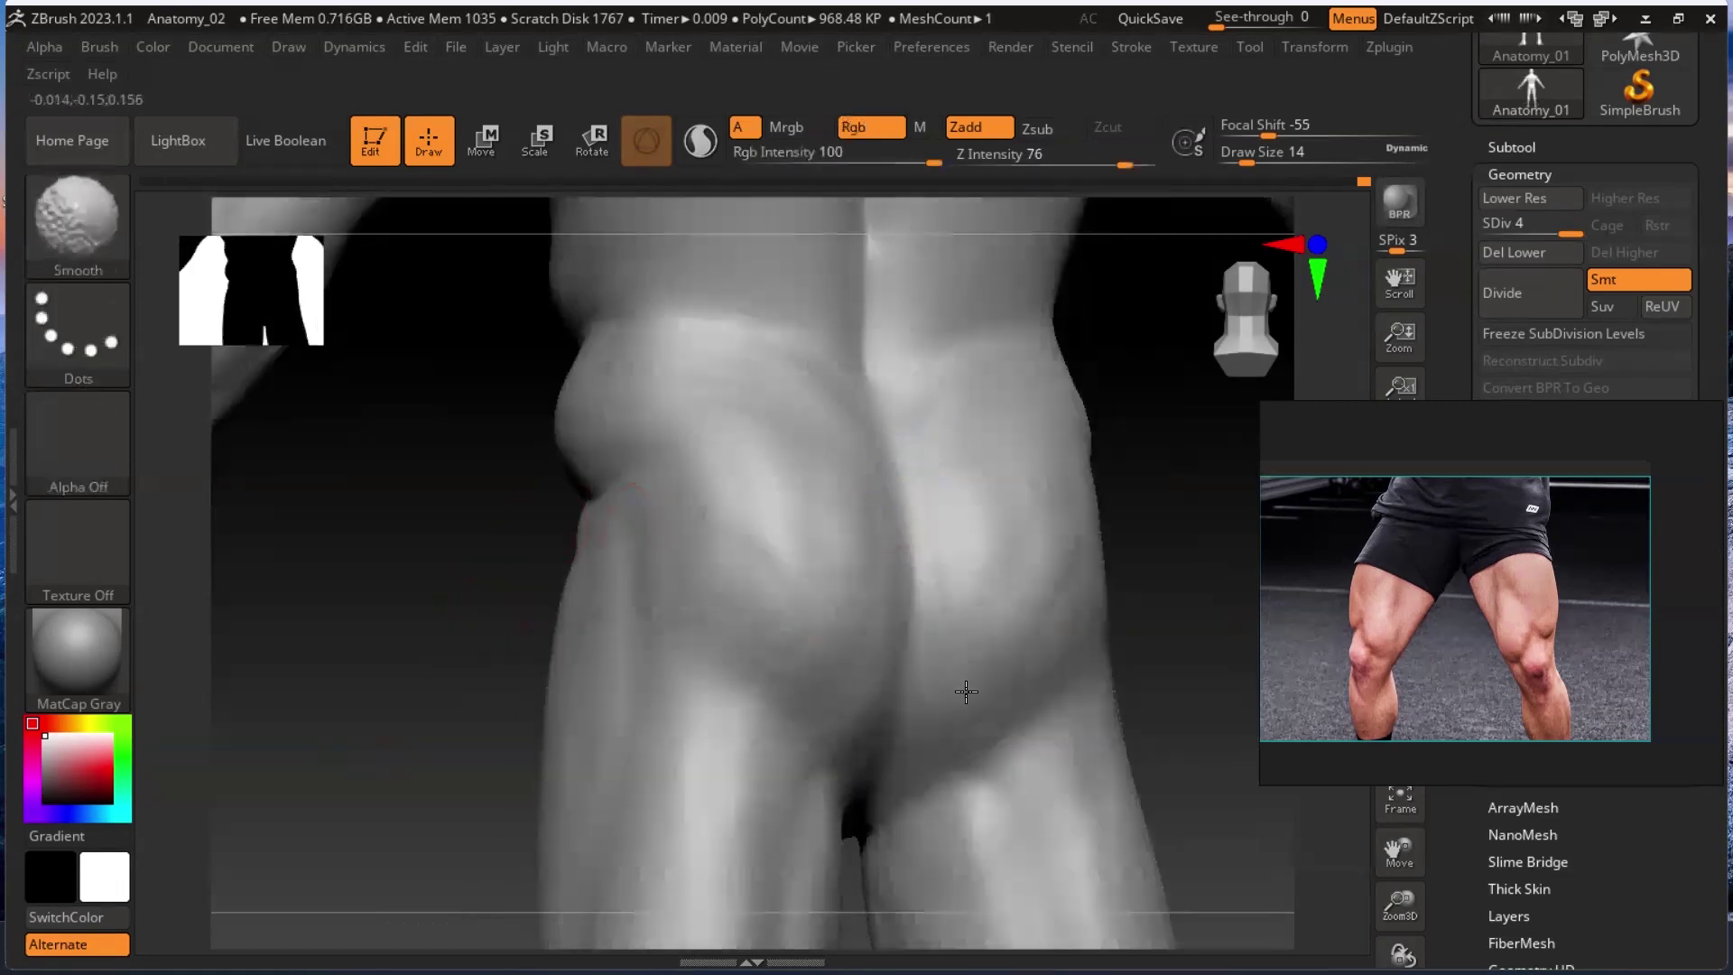
{"action": "left_click_drag", "start_coordinate": [1196, 592], "coordinate": [1145, 603]}
{"action": "left_click_drag", "start_coordinate": [1031, 535], "coordinate": [1032, 564], "text": "shift"}
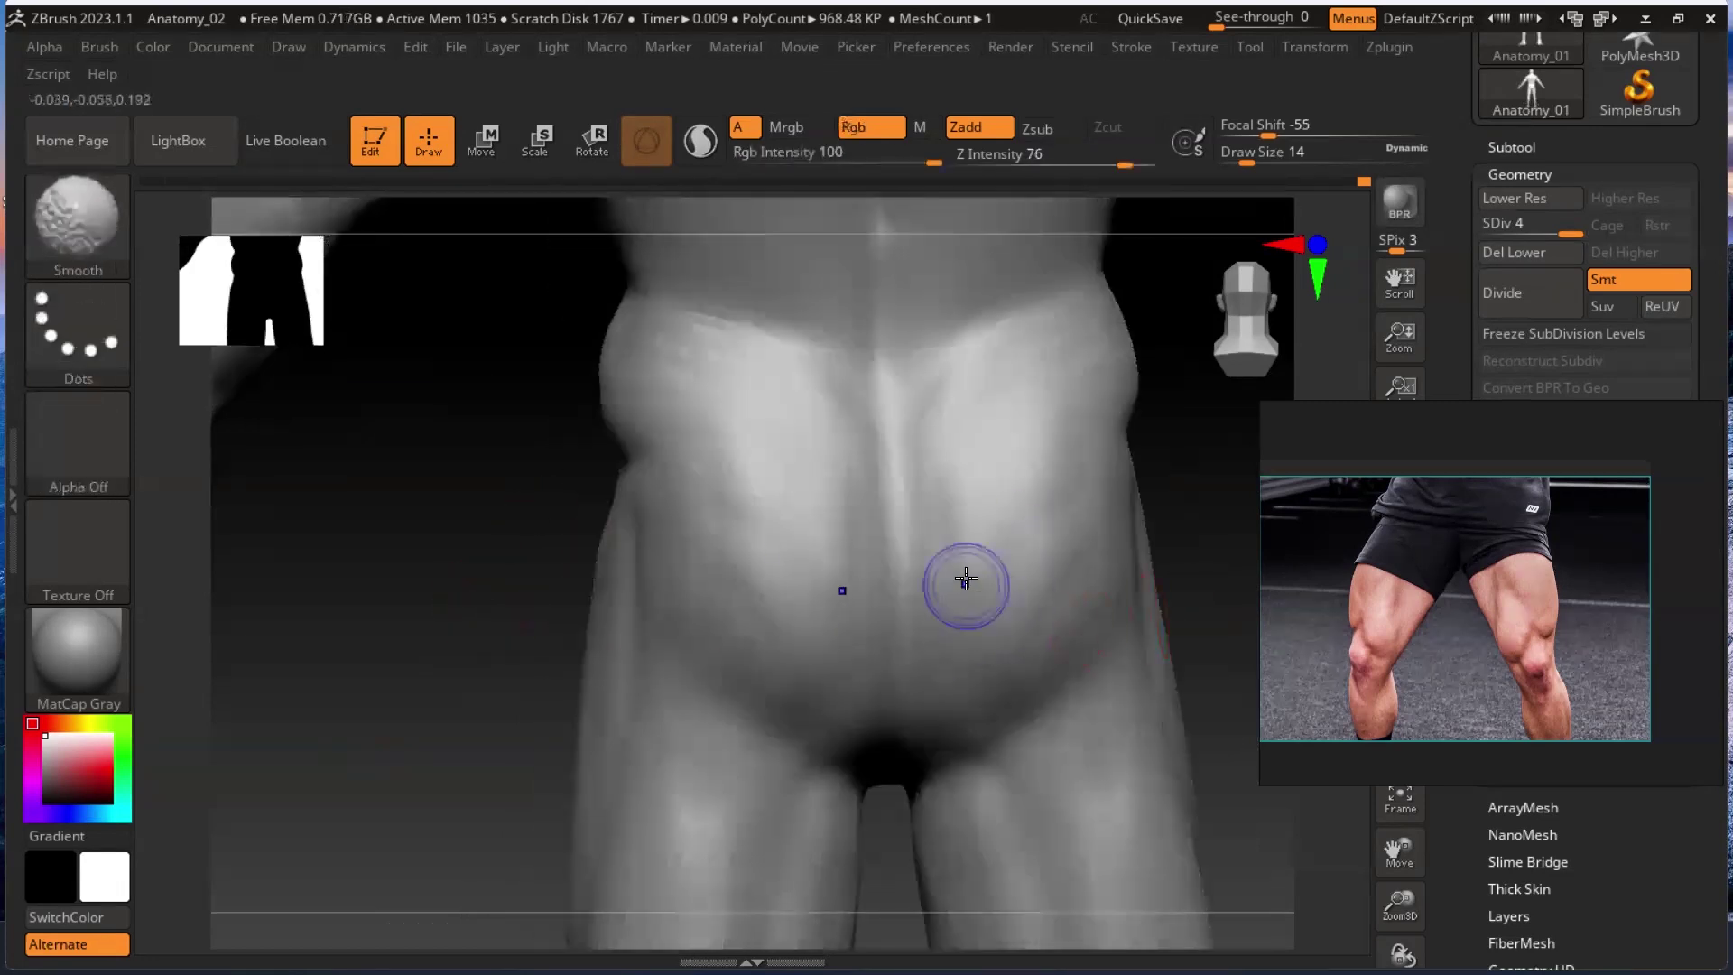
{"action": "key", "text": "shift"}
{"action": "left_click_drag", "start_coordinate": [943, 511], "coordinate": [941, 478], "text": "shift"}
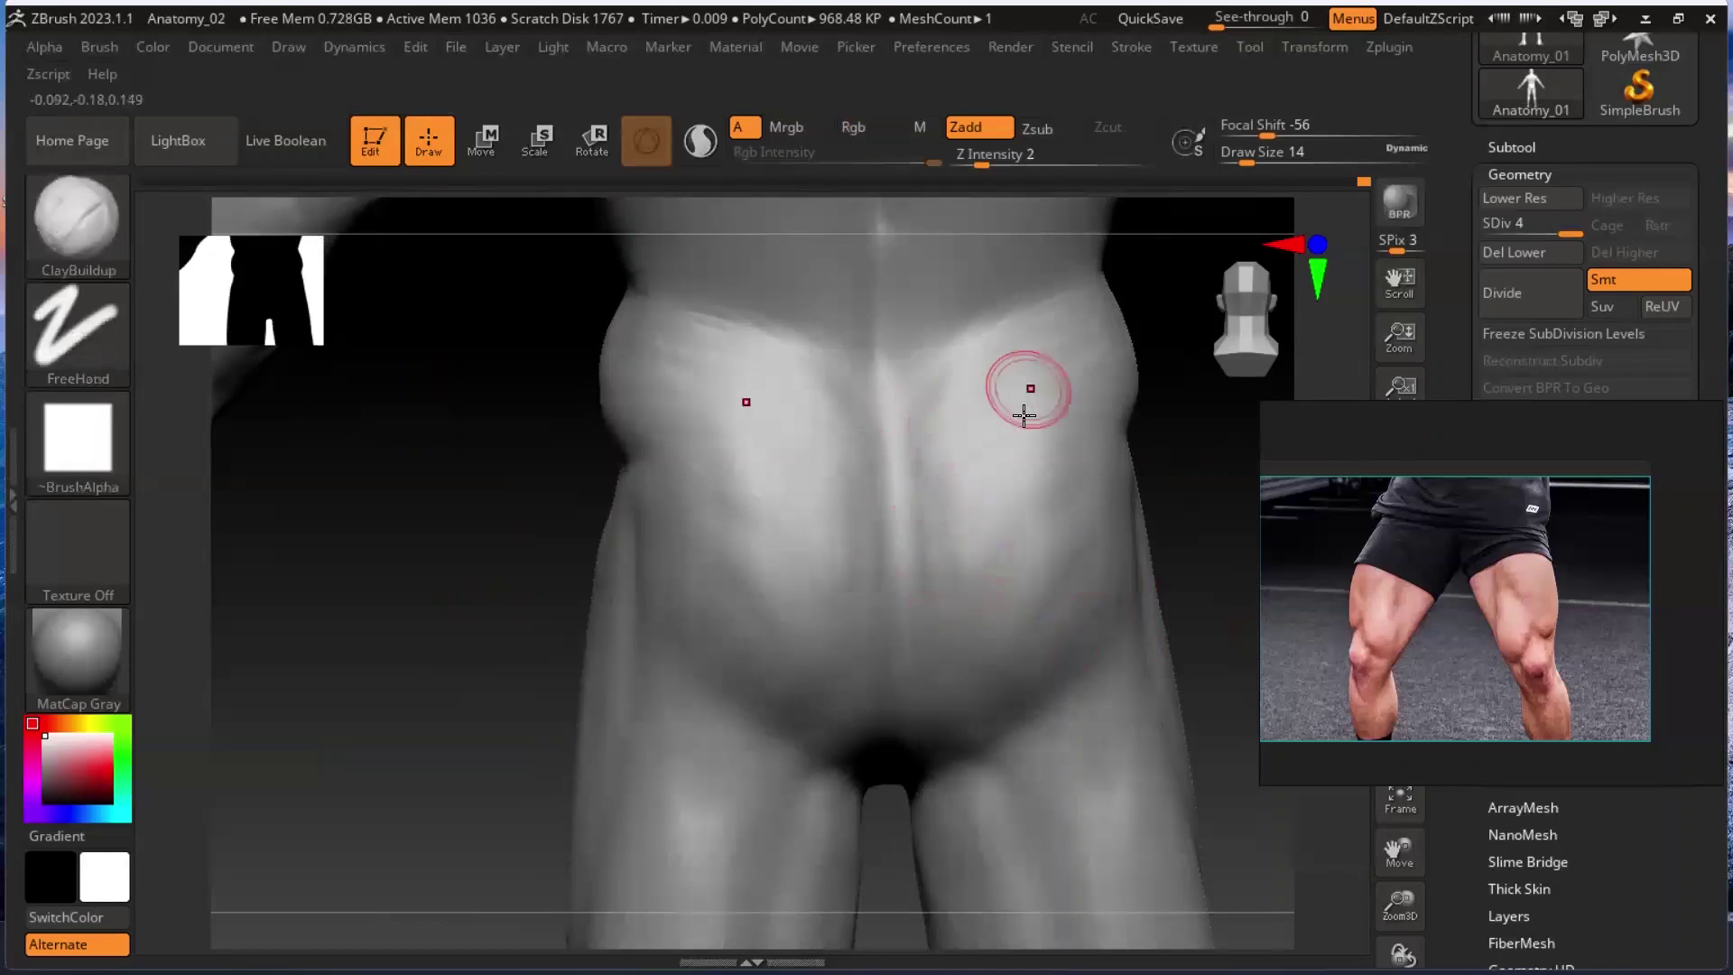
Add diagonal fibre strokes from the outer hips towards the middle of the buttocks and smooth them.
{"action": "left_click_drag", "start_coordinate": [1025, 415], "coordinate": [901, 554]}
{"action": "left_click_drag", "start_coordinate": [1053, 437], "coordinate": [936, 565]}
{"action": "left_click_drag", "start_coordinate": [1090, 511], "coordinate": [957, 585]}
{"action": "mouse_move", "coordinate": [1080, 535]}
{"action": "left_mouse_down"}
{"action": "mouse_move", "coordinate": [953, 627]}
{"action": "mouse_move", "coordinate": [1052, 553]}
{"action": "left_mouse_up"}
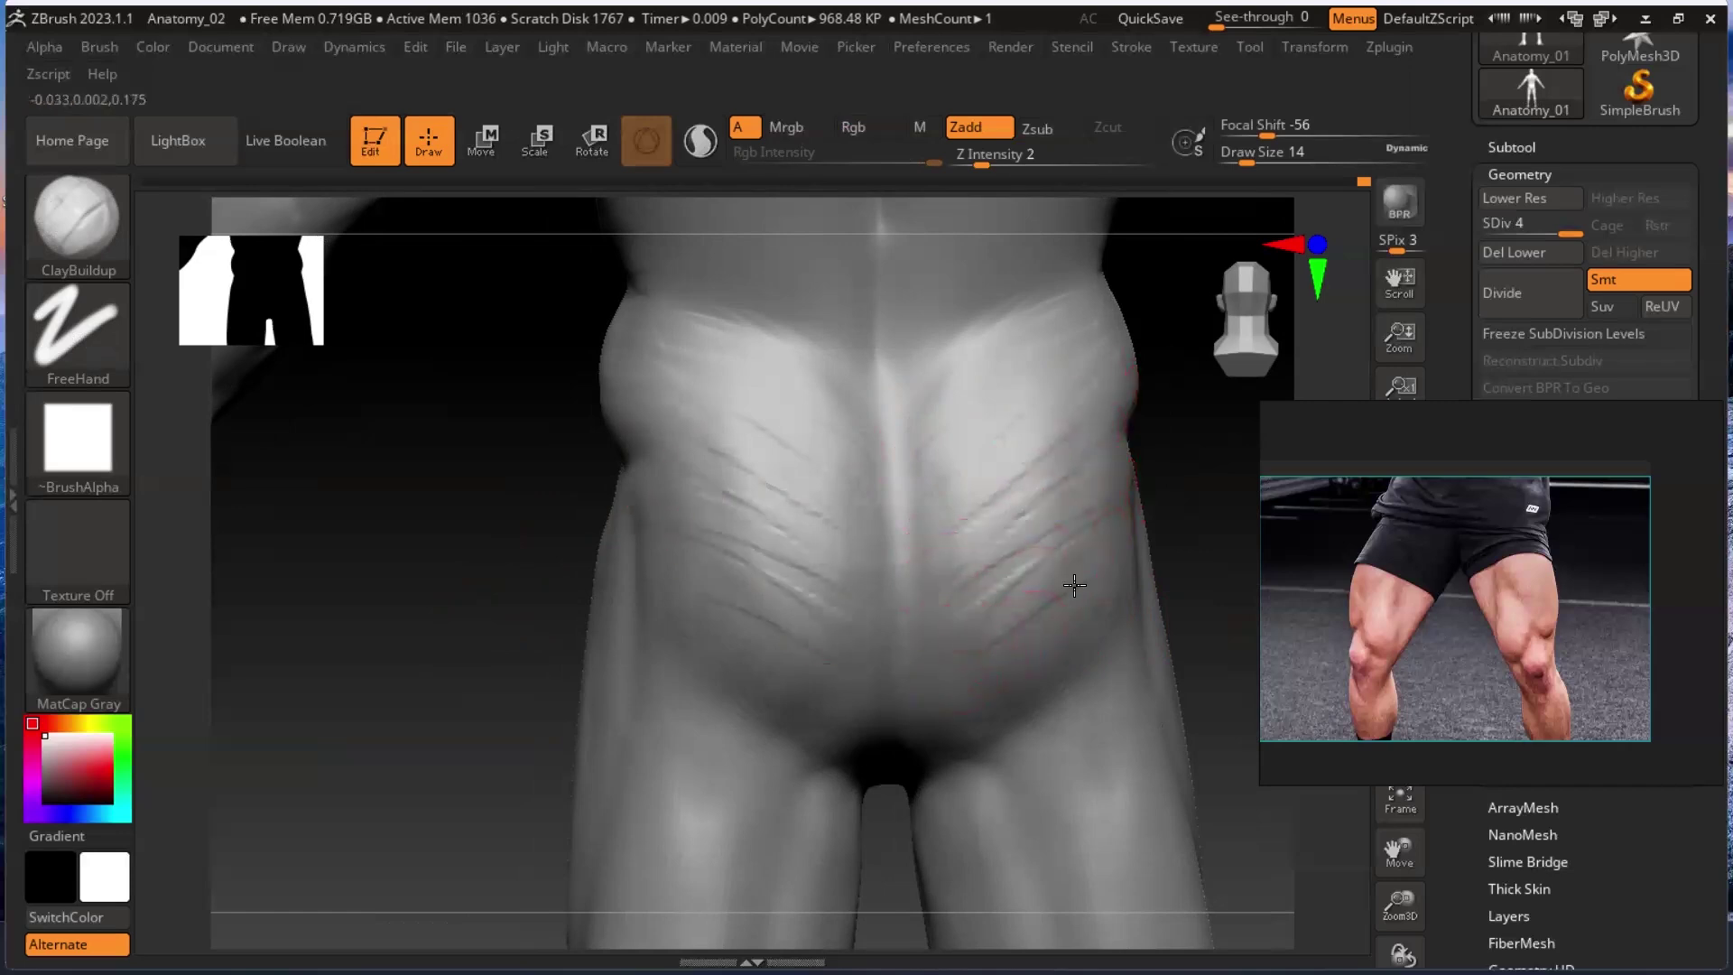
{"action": "key", "text": "shift"}
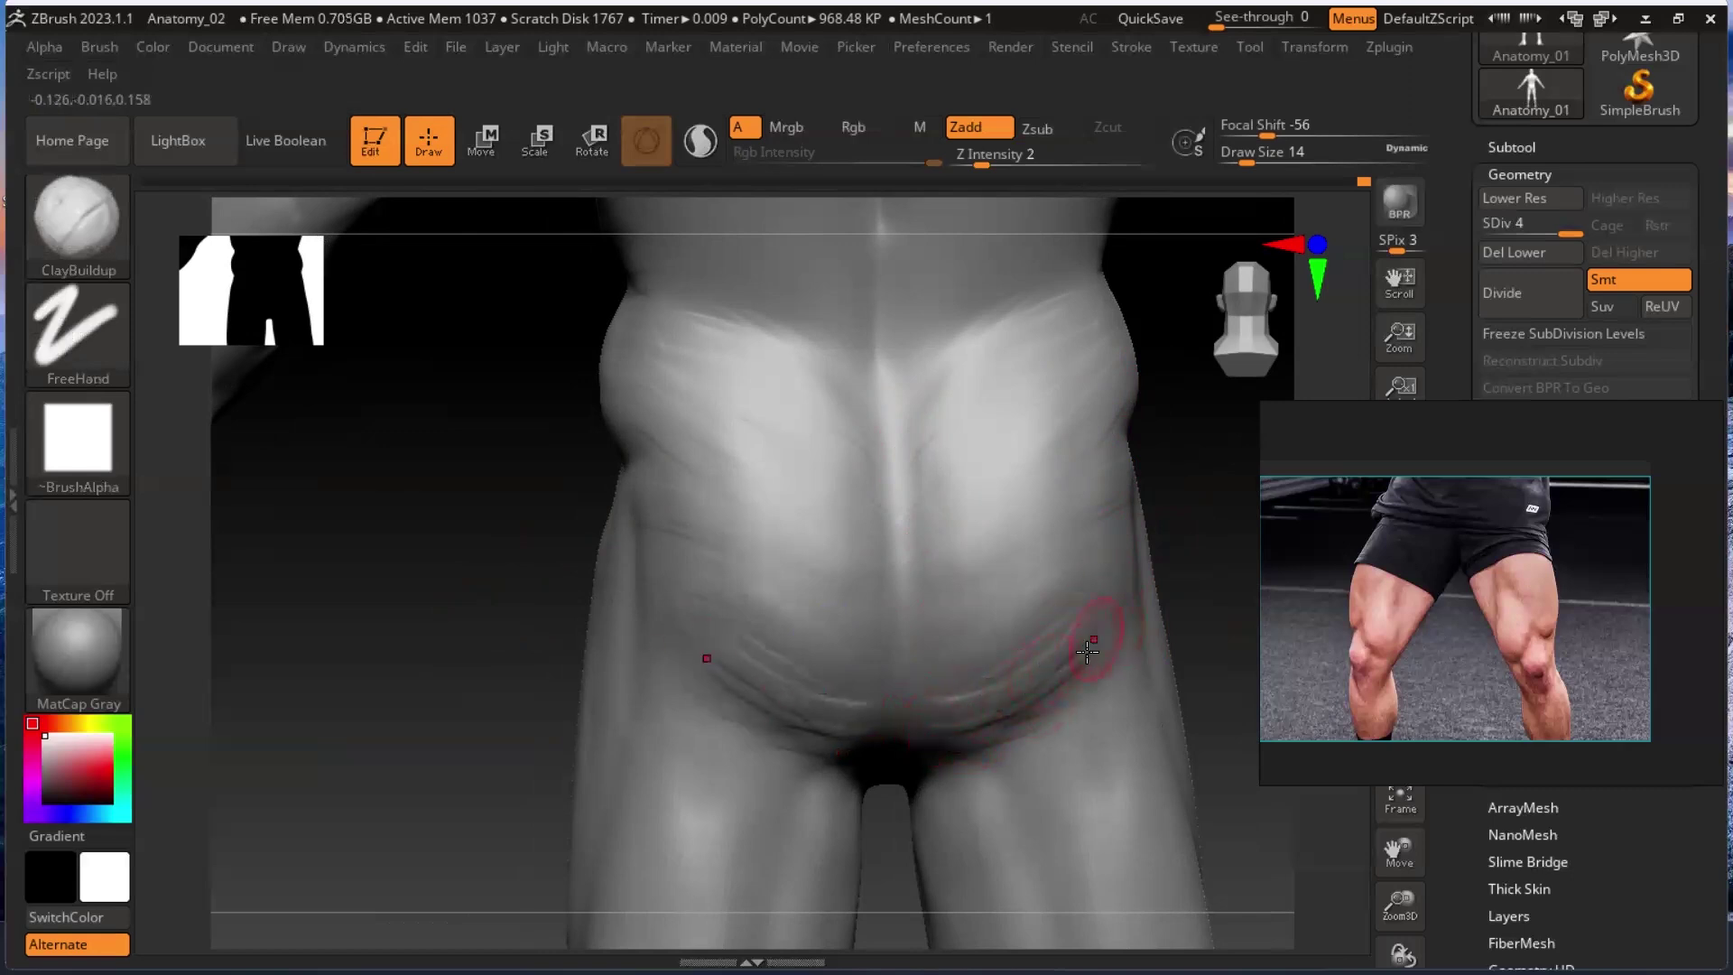
Add curved fibre strokes along the lower edge of the buttocks and smooth them into the gluteal fold.
{"action": "mouse_move", "coordinate": [1083, 603]}
{"action": "left_mouse_down"}
{"action": "mouse_move", "coordinate": [999, 620]}
{"action": "mouse_move", "coordinate": [922, 677]}
{"action": "left_mouse_up"}
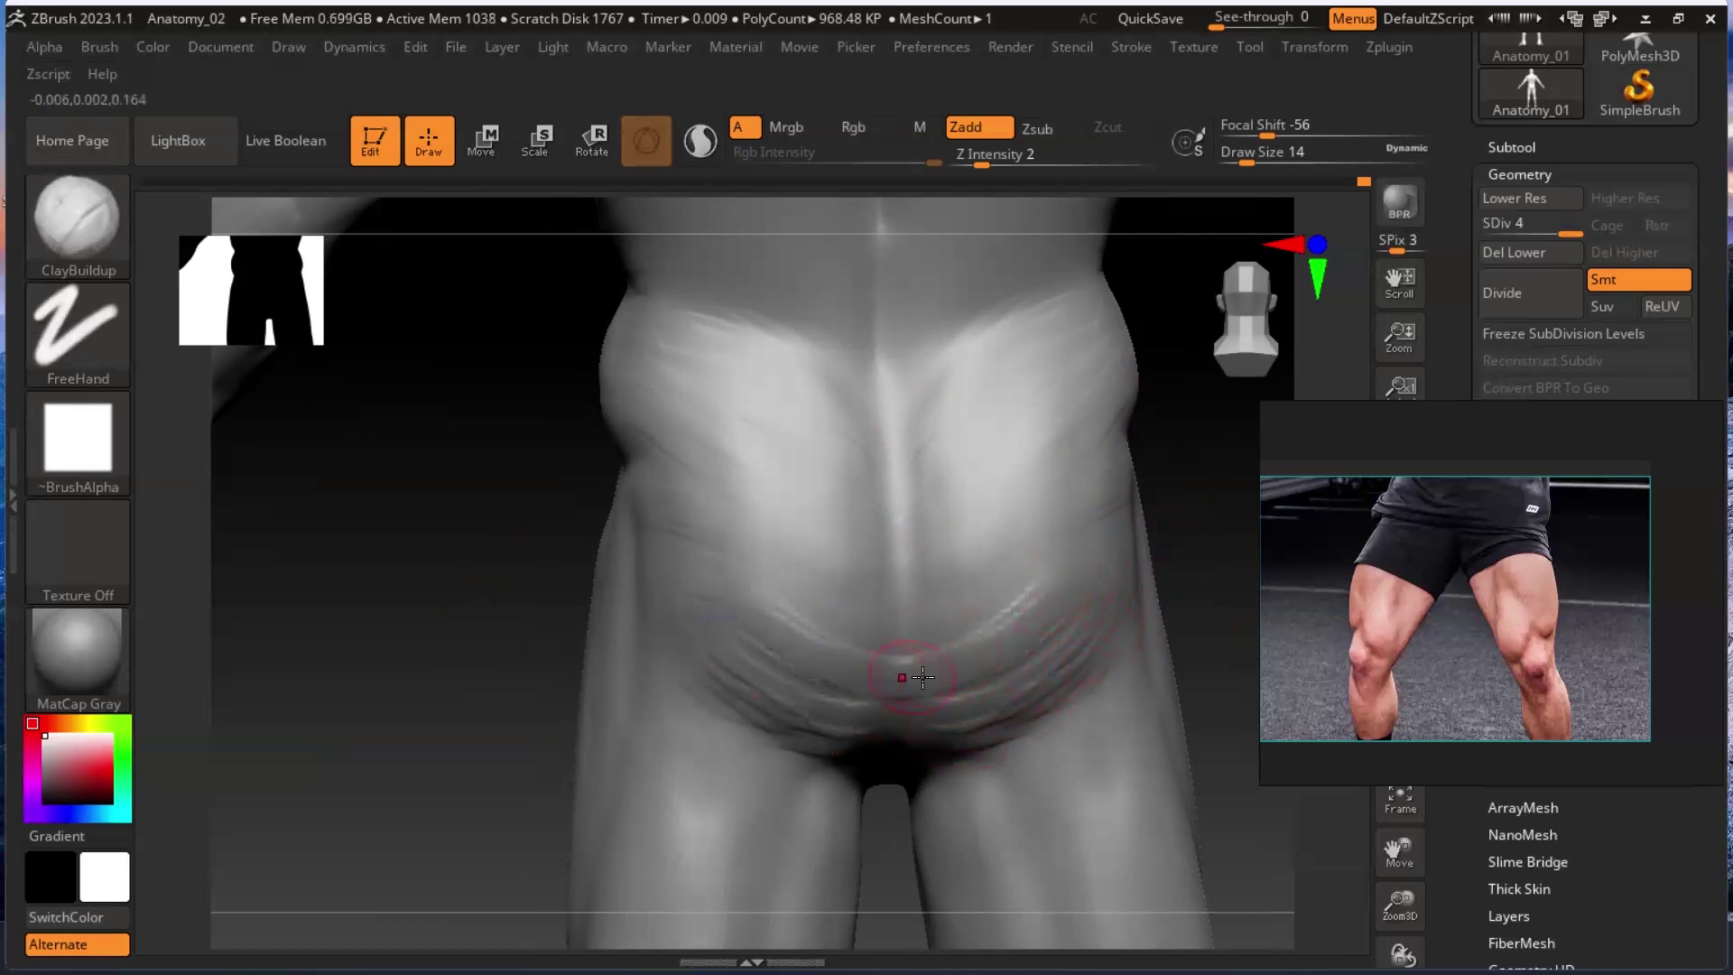
{"action": "key", "text": "shift"}
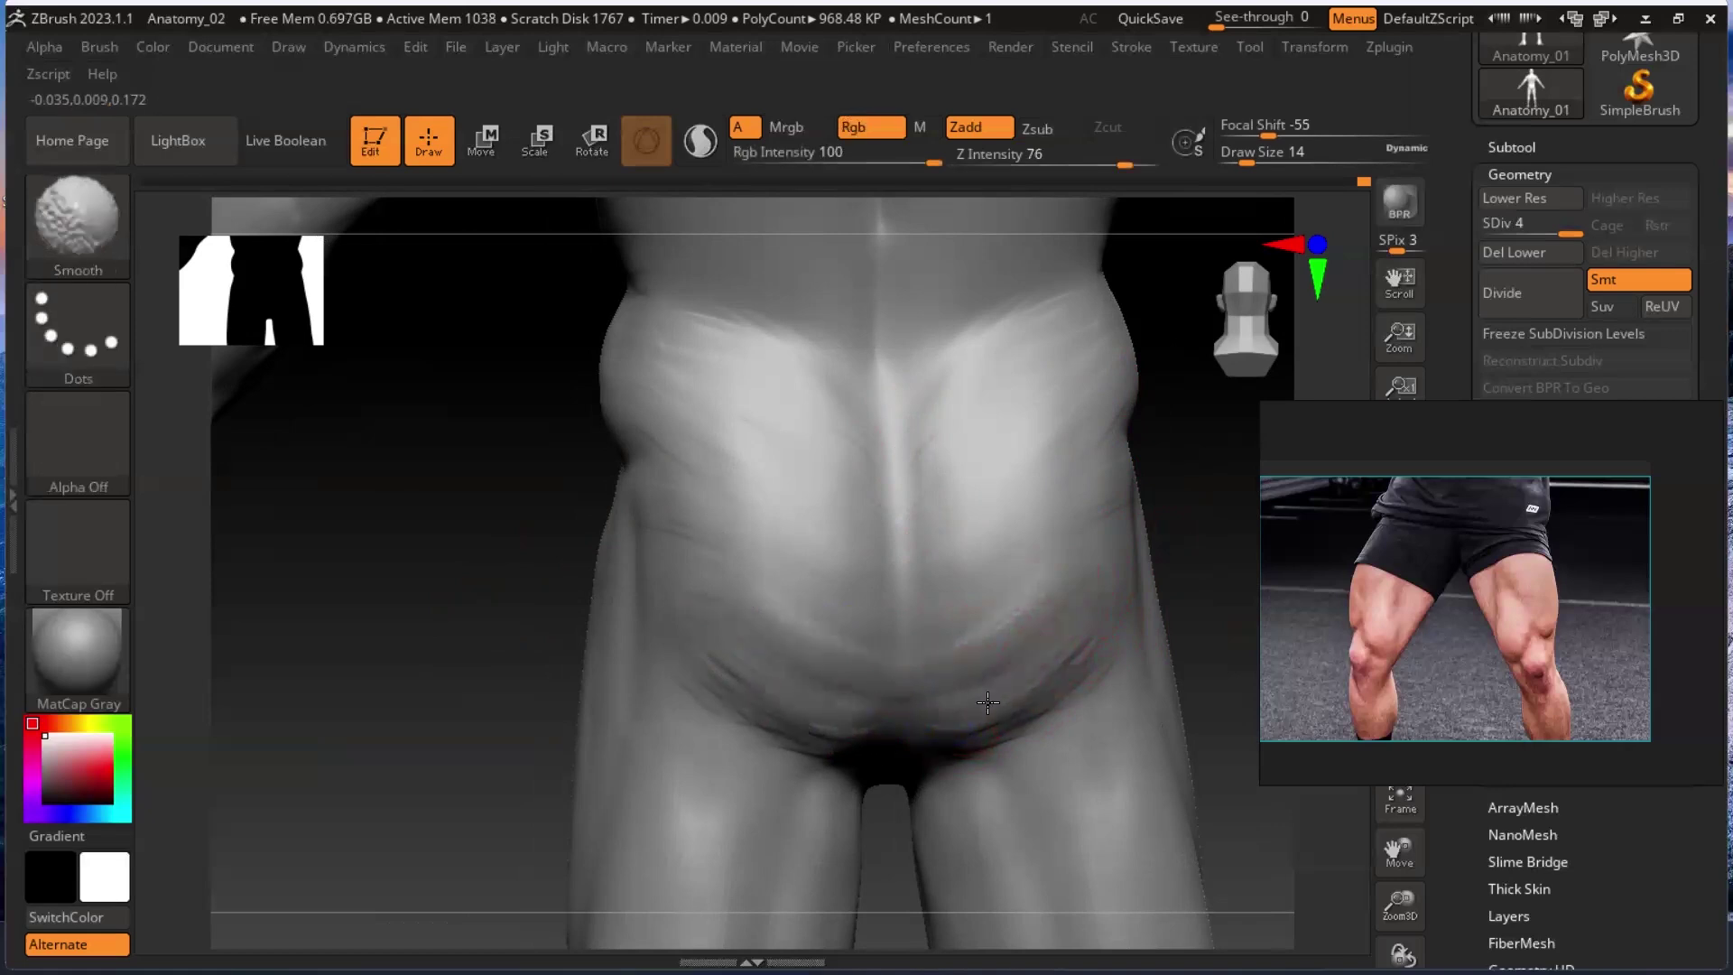
{"action": "key", "text": "shift"}
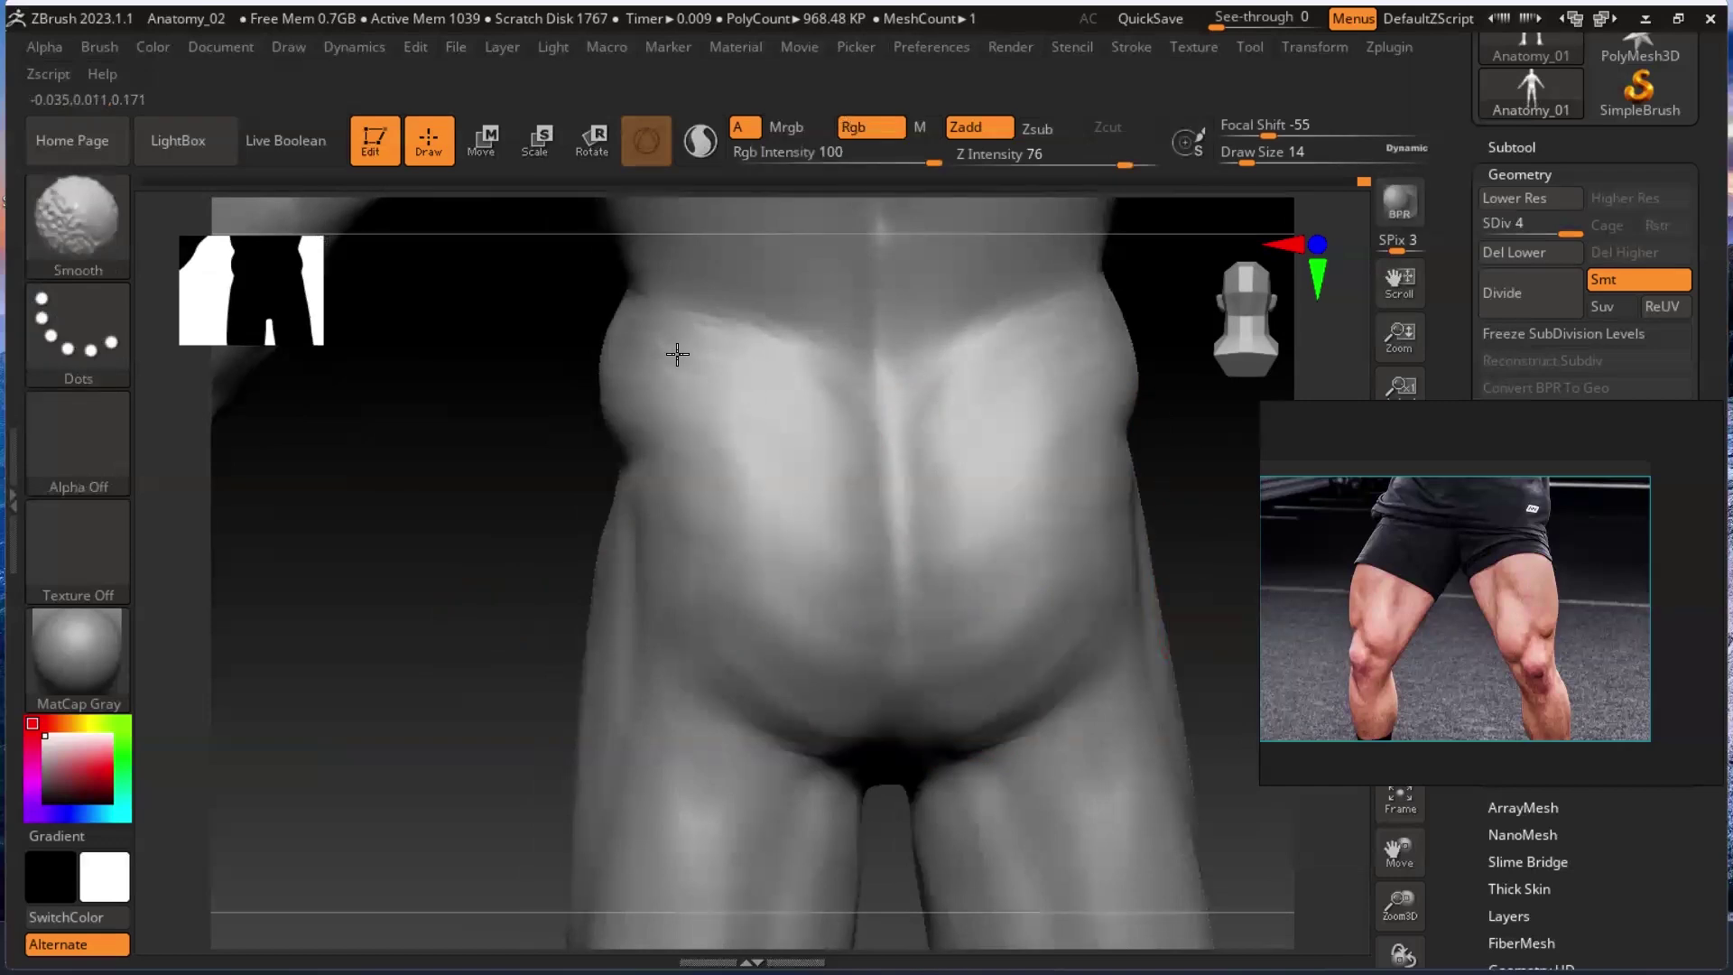
Push the bulging sides of the hips inward with the Move brush at Draw Size 46.
{"action": "mouse_move", "coordinate": [514, 559]}
{"action": "left_mouse_down"}
{"action": "mouse_move", "coordinate": [1102, 568]}
{"action": "mouse_move", "coordinate": [1045, 542]}
{"action": "mouse_move", "coordinate": [1113, 634]}
{"action": "mouse_move", "coordinate": [1210, 708]}
{"action": "mouse_move", "coordinate": [1079, 652]}
{"action": "mouse_move", "coordinate": [1087, 577]}
{"action": "mouse_move", "coordinate": [1087, 604]}
{"action": "left_mouse_up"}
{"action": "left_click", "coordinate": [68, 223]}
{"action": "left_click", "coordinate": [404, 175]}
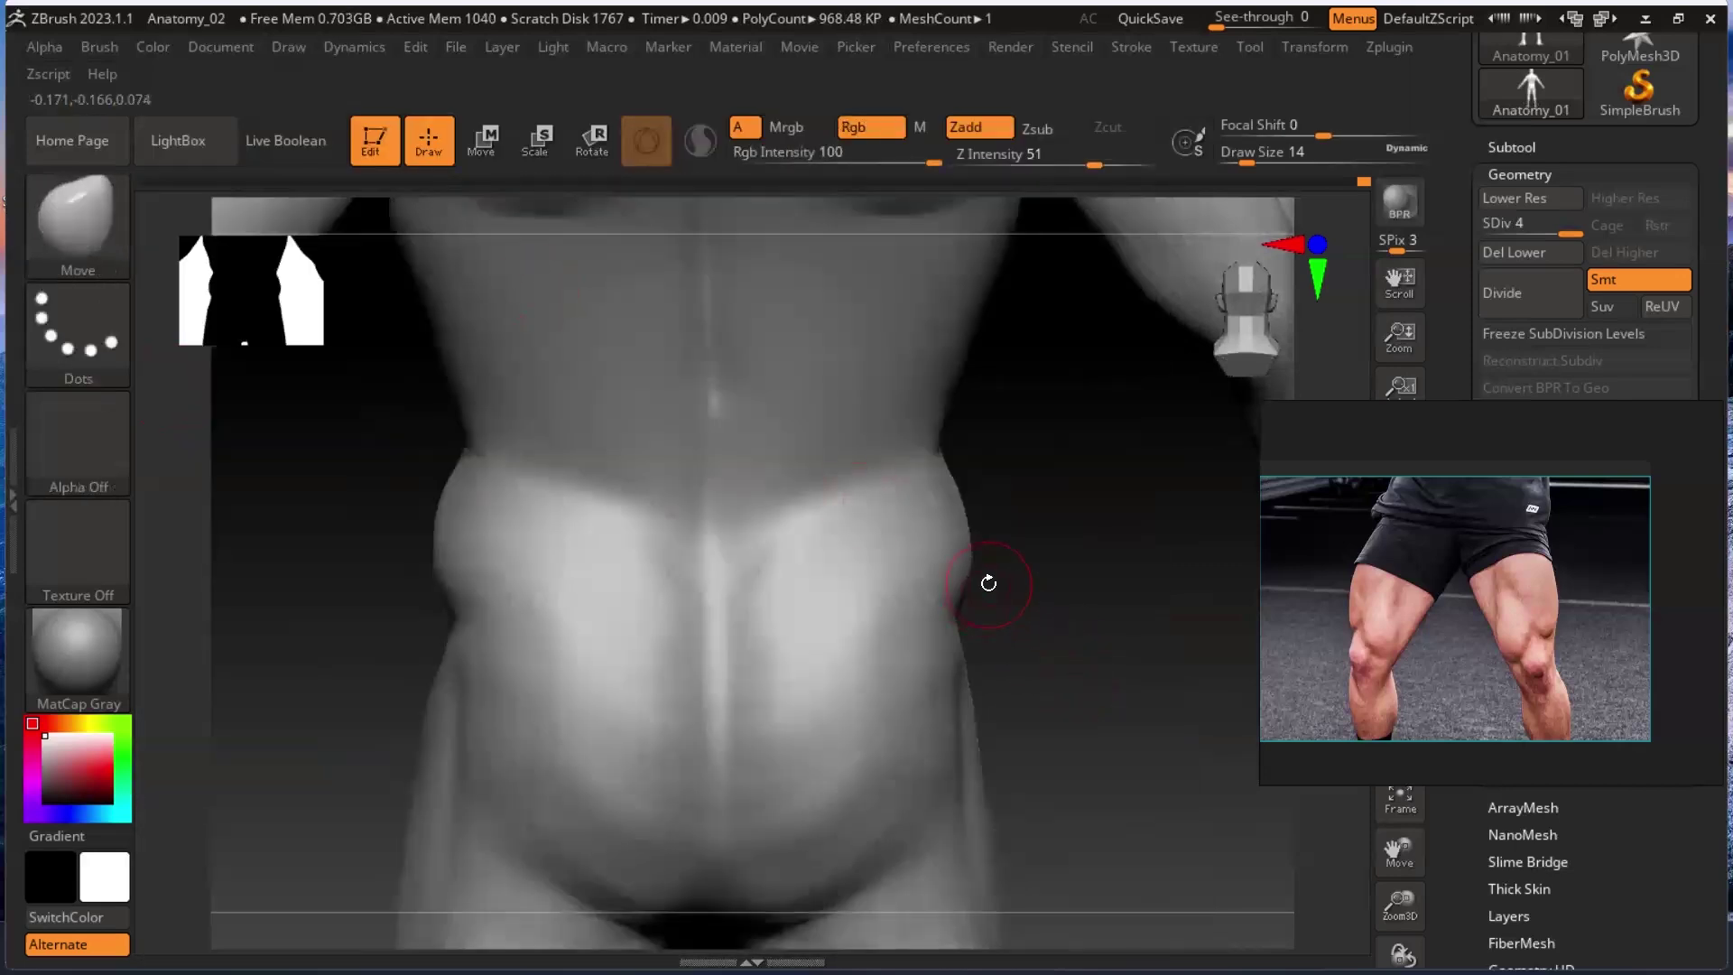
{"action": "key", "text": "bracketright"}
{"action": "key", "text": "bracketright"}
{"action": "key", "text": "bracketright"}
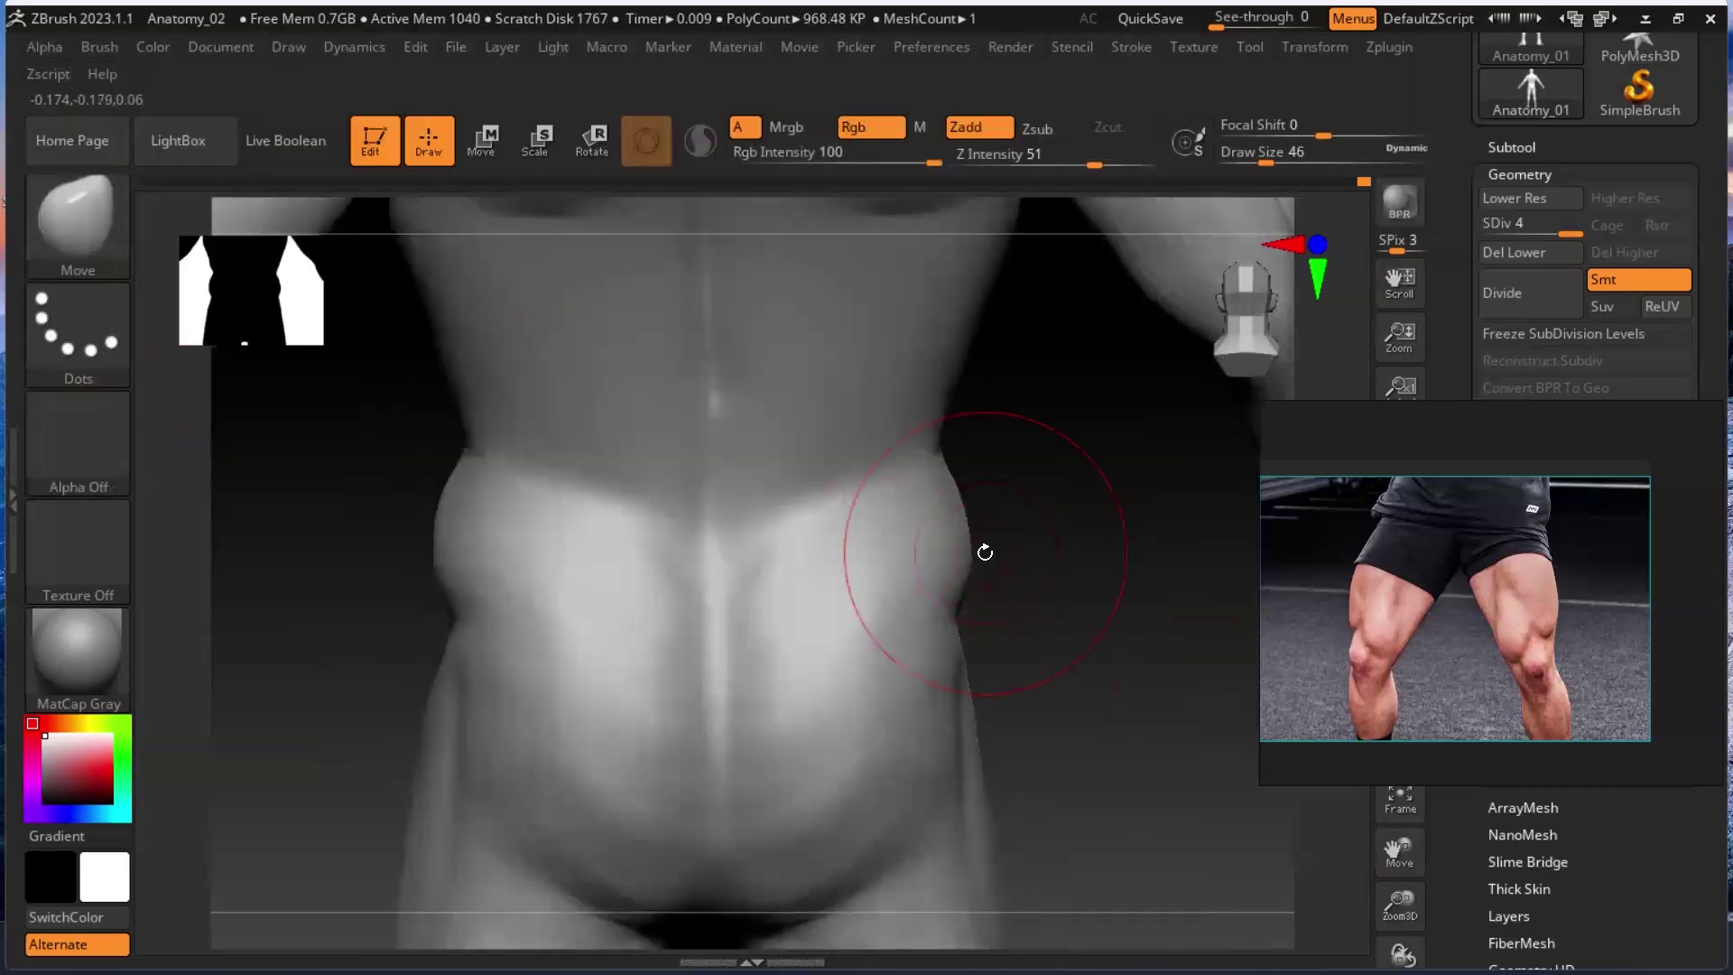
{"action": "left_click_drag", "start_coordinate": [973, 551], "coordinate": [946, 549]}
{"action": "mouse_move", "coordinate": [1116, 582]}
{"action": "left_mouse_down"}
{"action": "mouse_move", "coordinate": [1082, 572]}
{"action": "mouse_move", "coordinate": [1134, 556]}
{"action": "mouse_move", "coordinate": [1030, 557]}
{"action": "mouse_move", "coordinate": [998, 588]}
{"action": "mouse_move", "coordinate": [1188, 593]}
{"action": "mouse_move", "coordinate": [851, 600]}
{"action": "mouse_move", "coordinate": [1085, 578]}
{"action": "left_mouse_up"}
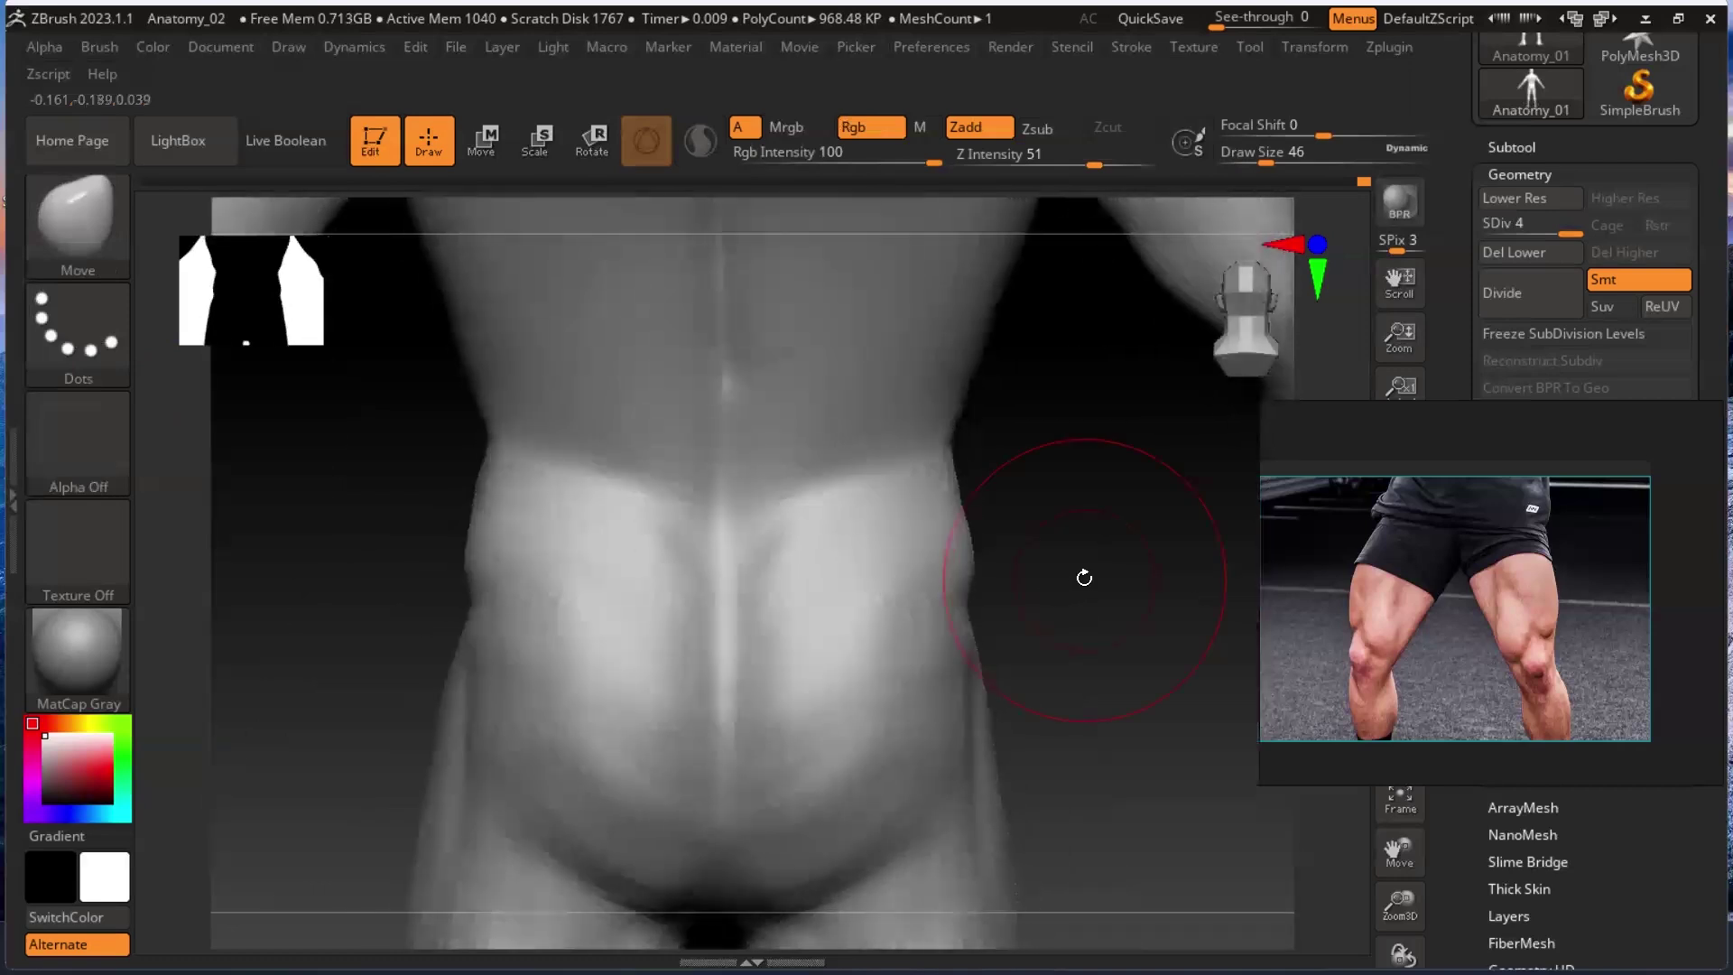
Build up the outer hips with the ClayBuildup brush at Draw Size 46 and Z Intensity 2.
{"action": "left_click", "coordinate": [65, 206]}
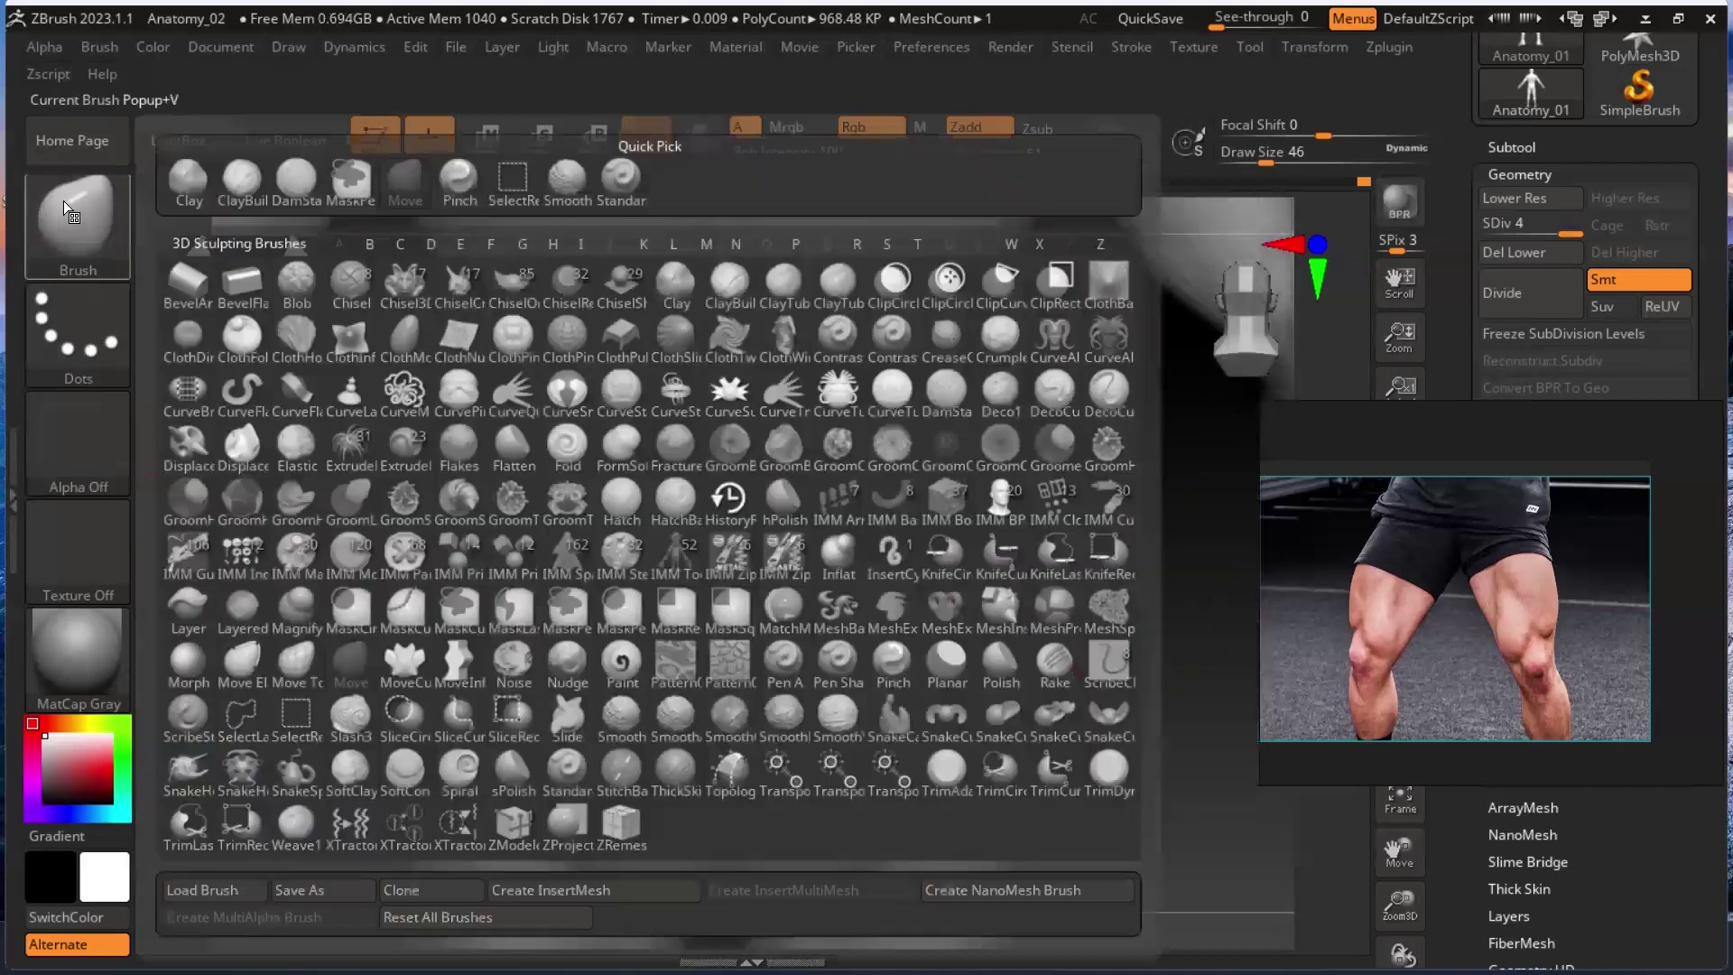
{"action": "left_click", "coordinate": [231, 184]}
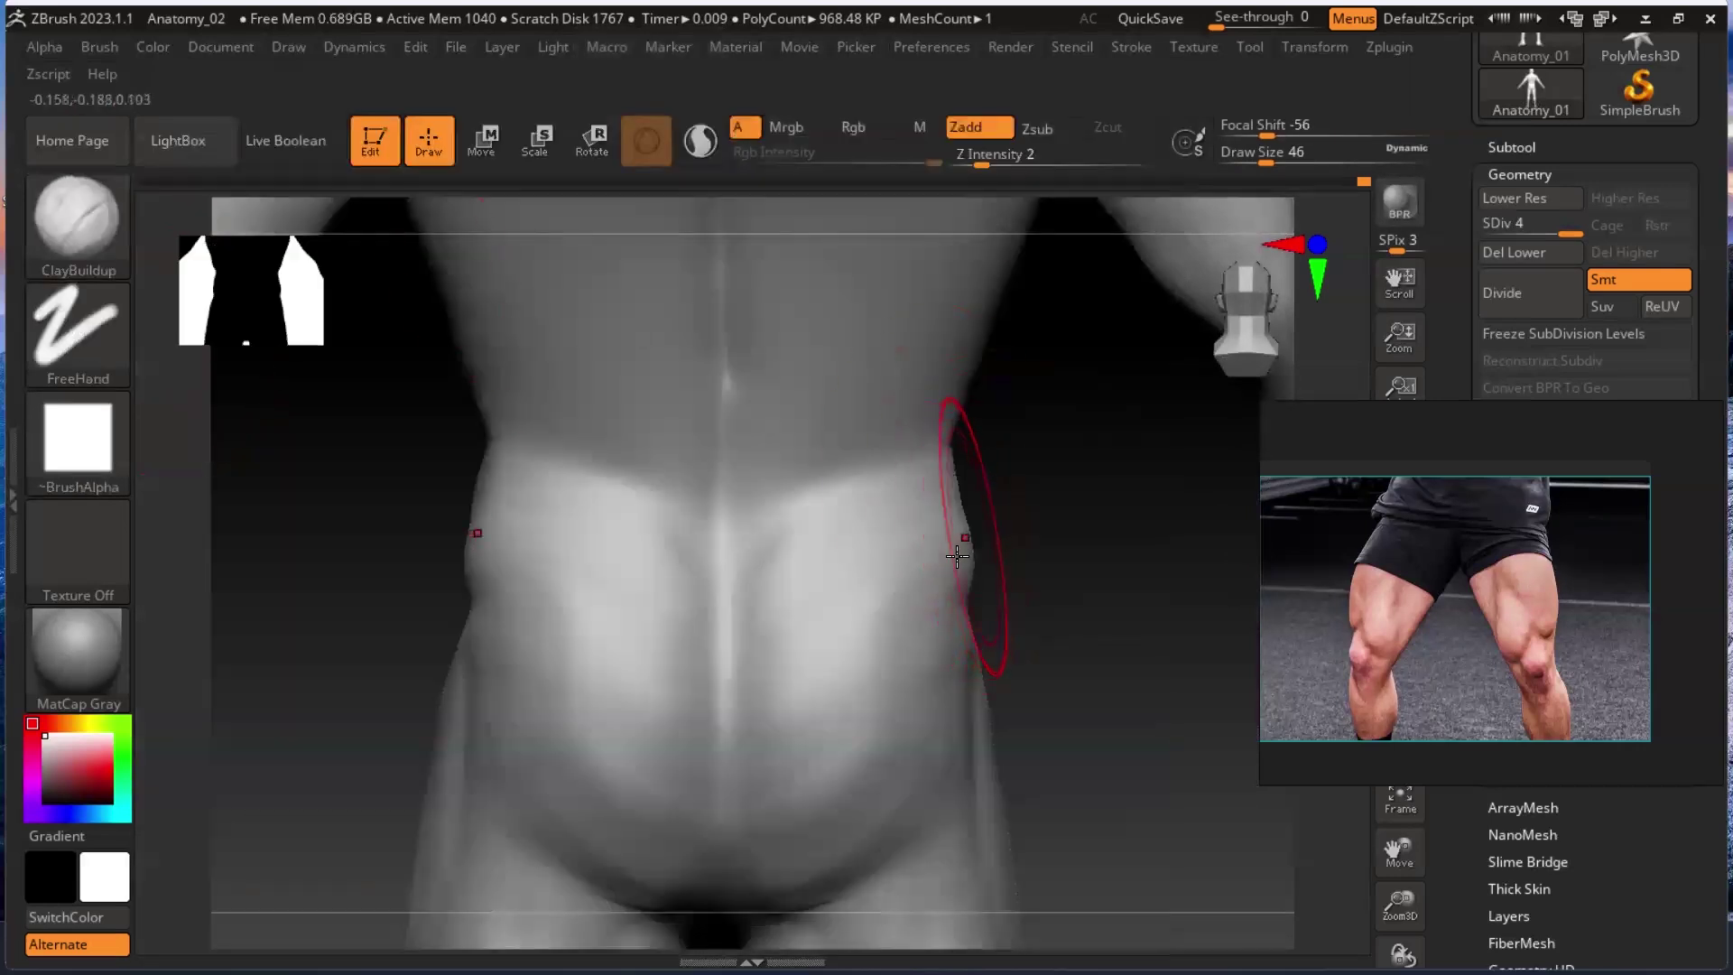
{"action": "left_click_drag", "start_coordinate": [1088, 592], "coordinate": [1043, 623]}
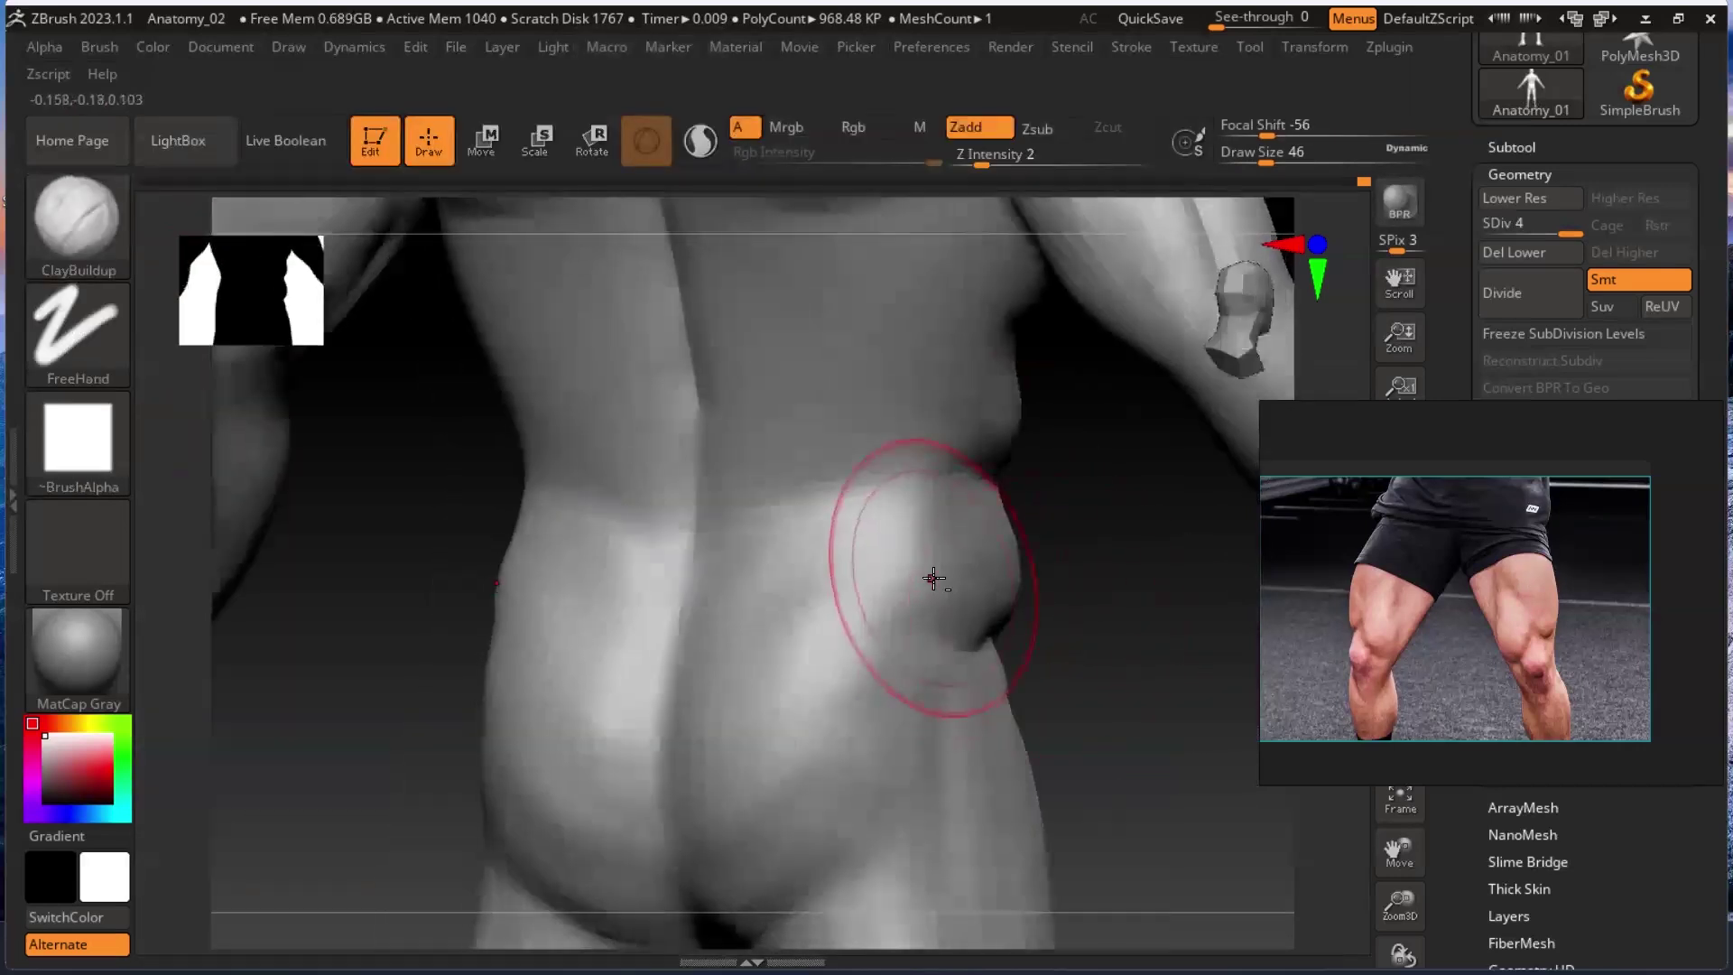
{"action": "left_click_drag", "start_coordinate": [1141, 677], "coordinate": [1084, 668]}
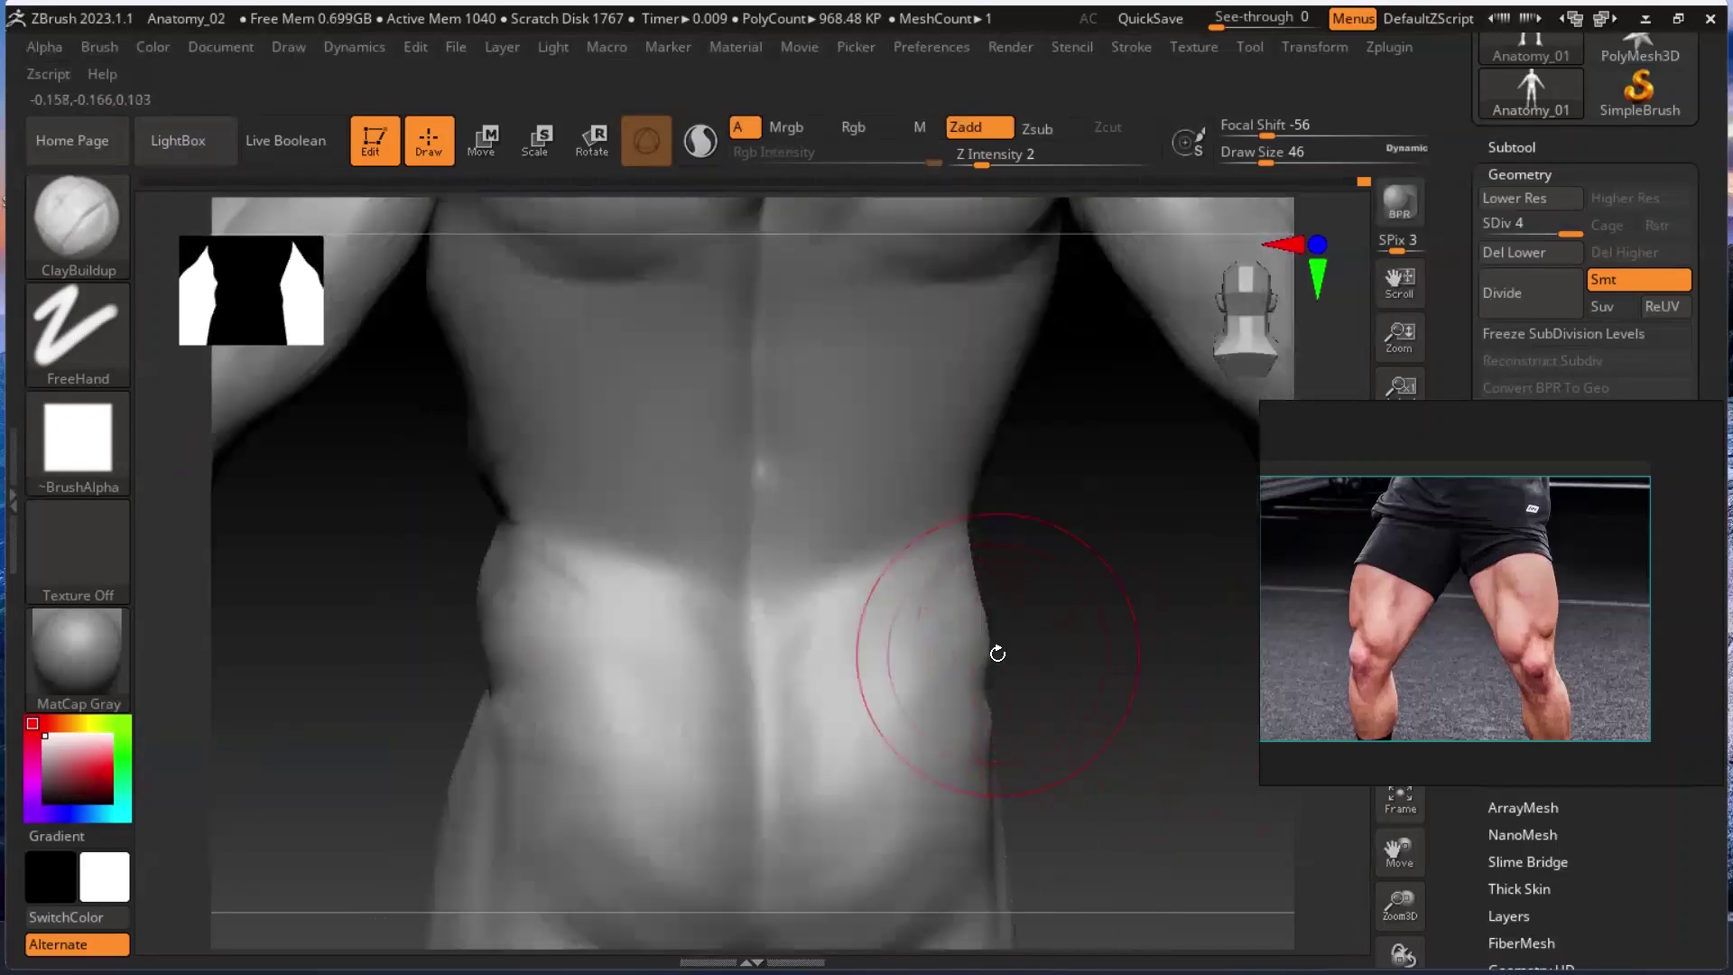
Refine the outer hips and sides of the buttocks with ClayBuildup at Draw Size 30 and smooth the strokes.
{"action": "key", "text": "bracketleft"}
{"action": "key", "text": "bracketleft"}
{"action": "key", "text": "bracketleft"}
{"action": "key", "text": "bracketleft"}
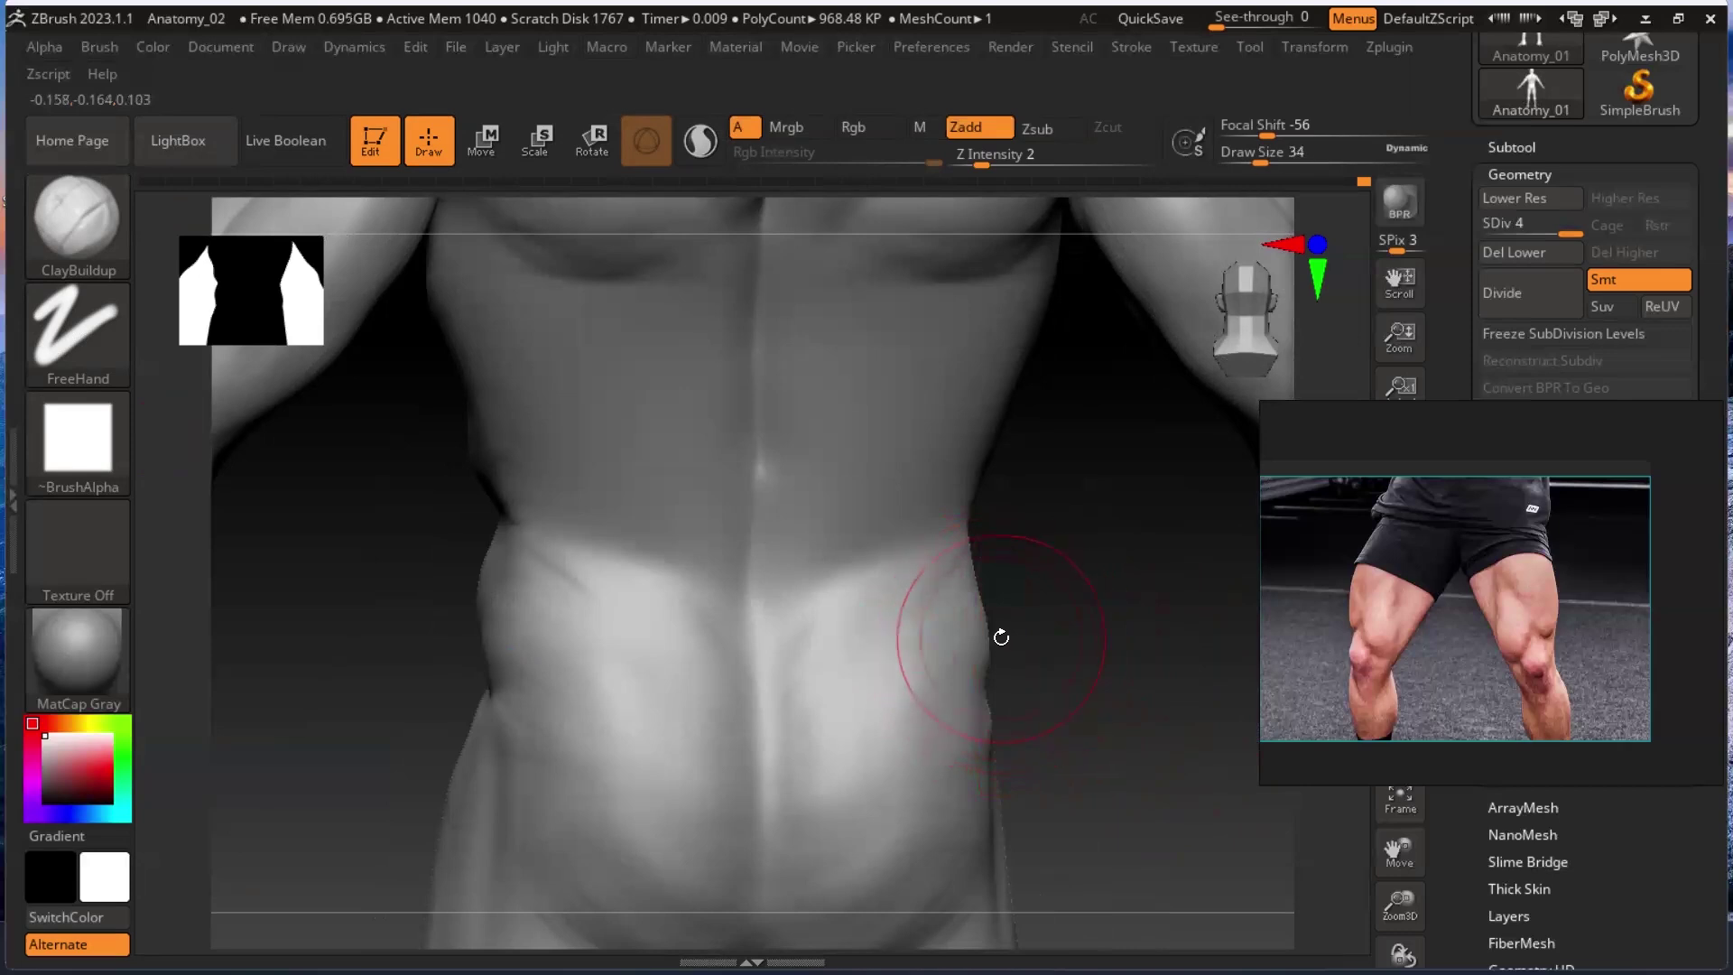
{"action": "left_click_drag", "start_coordinate": [1143, 697], "coordinate": [998, 689]}
{"action": "mouse_move", "coordinate": [1132, 774]}
{"action": "left_mouse_down"}
{"action": "mouse_move", "coordinate": [1200, 766]}
{"action": "mouse_move", "coordinate": [1133, 623]}
{"action": "left_mouse_up"}
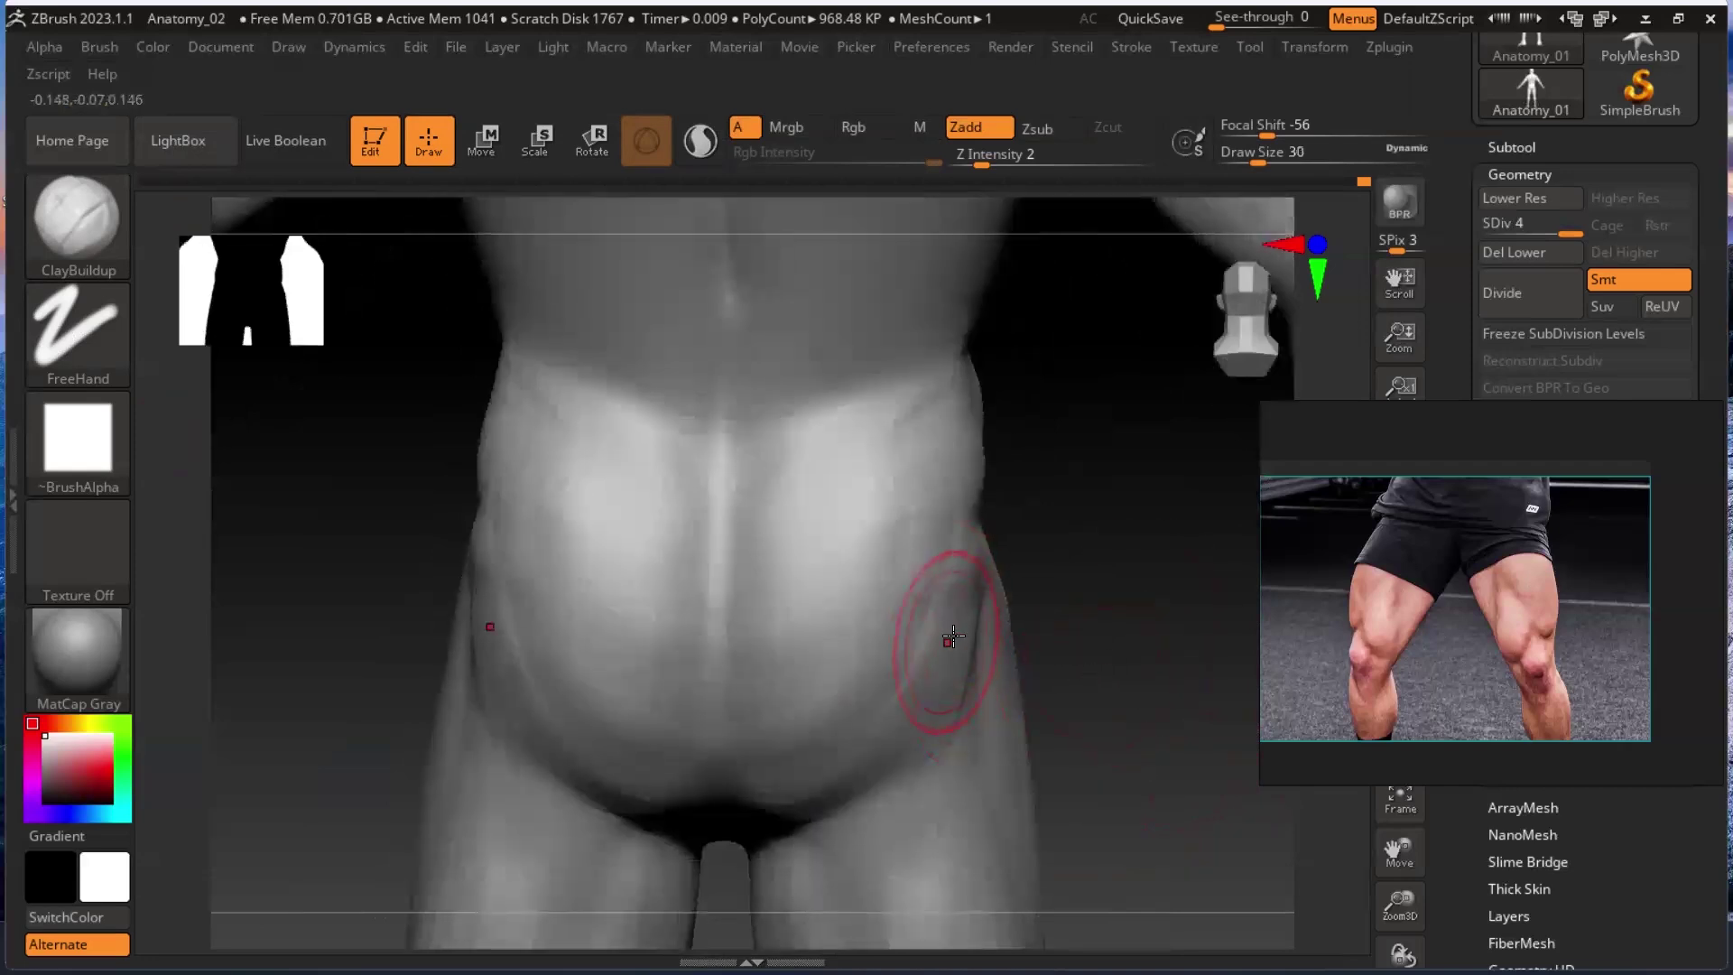
{"action": "key", "text": "shift"}
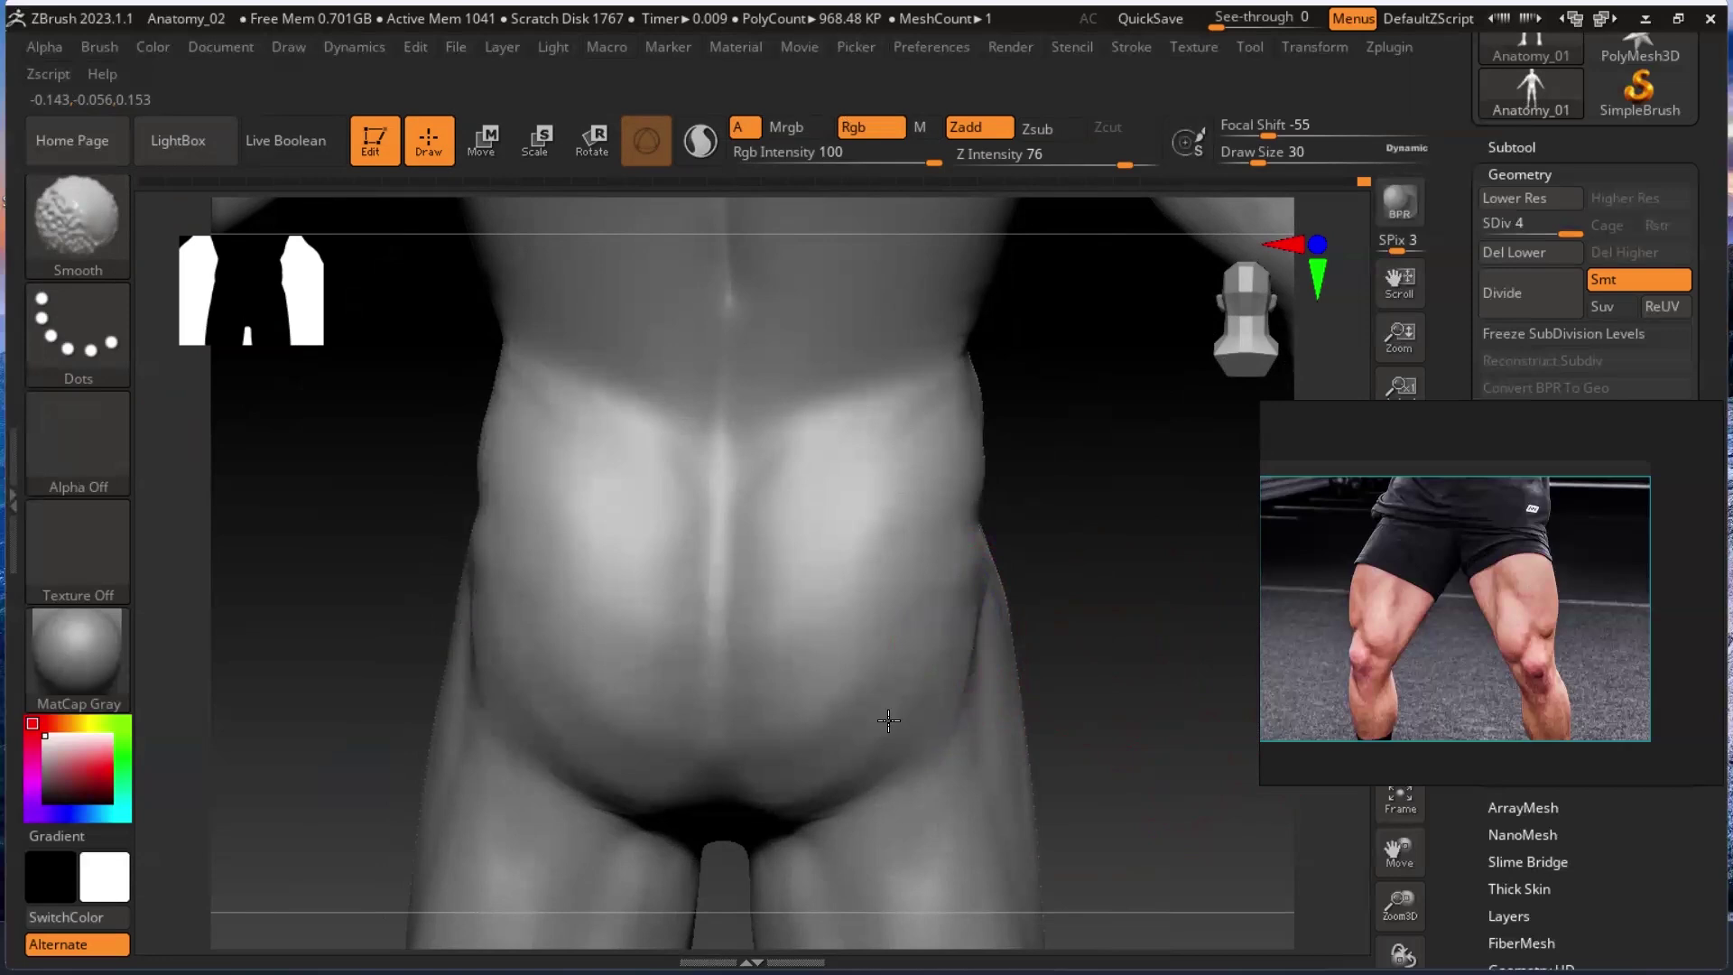
Carve the cleft between the buttocks with the DamStandard brush at Draw Size 30 and Z Intensity 18.
{"action": "left_click", "coordinate": [56, 257]}
{"action": "left_click", "coordinate": [284, 183]}
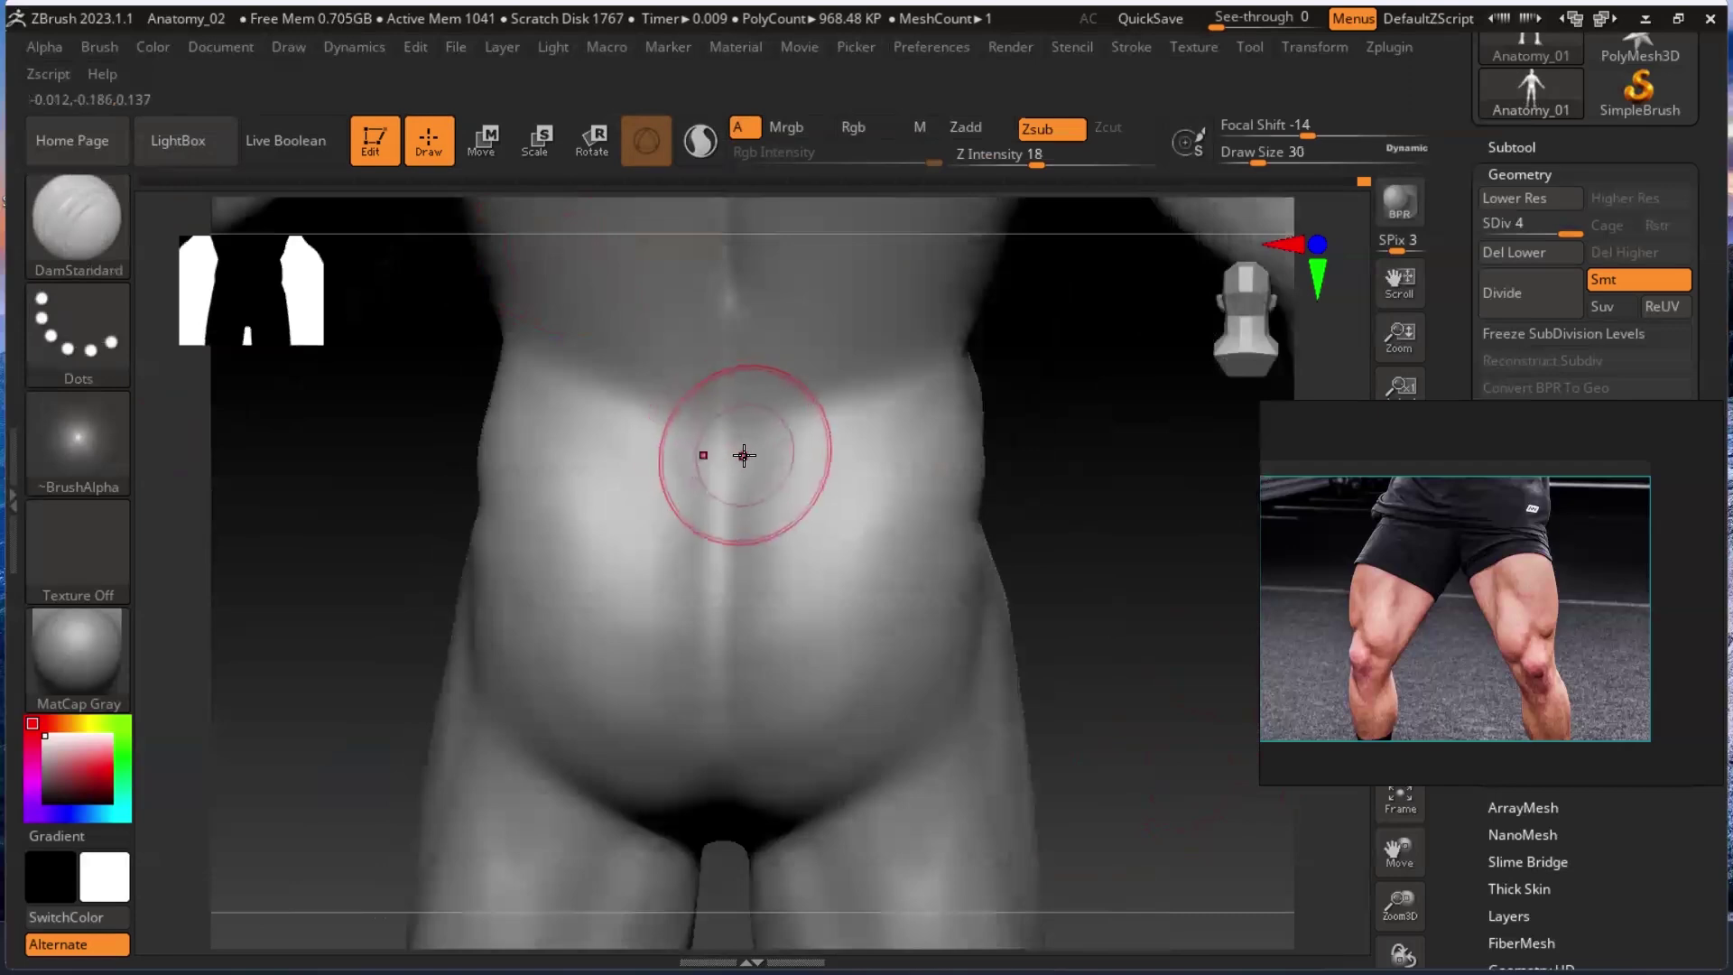
{"action": "left_click_drag", "start_coordinate": [725, 461], "coordinate": [731, 527]}
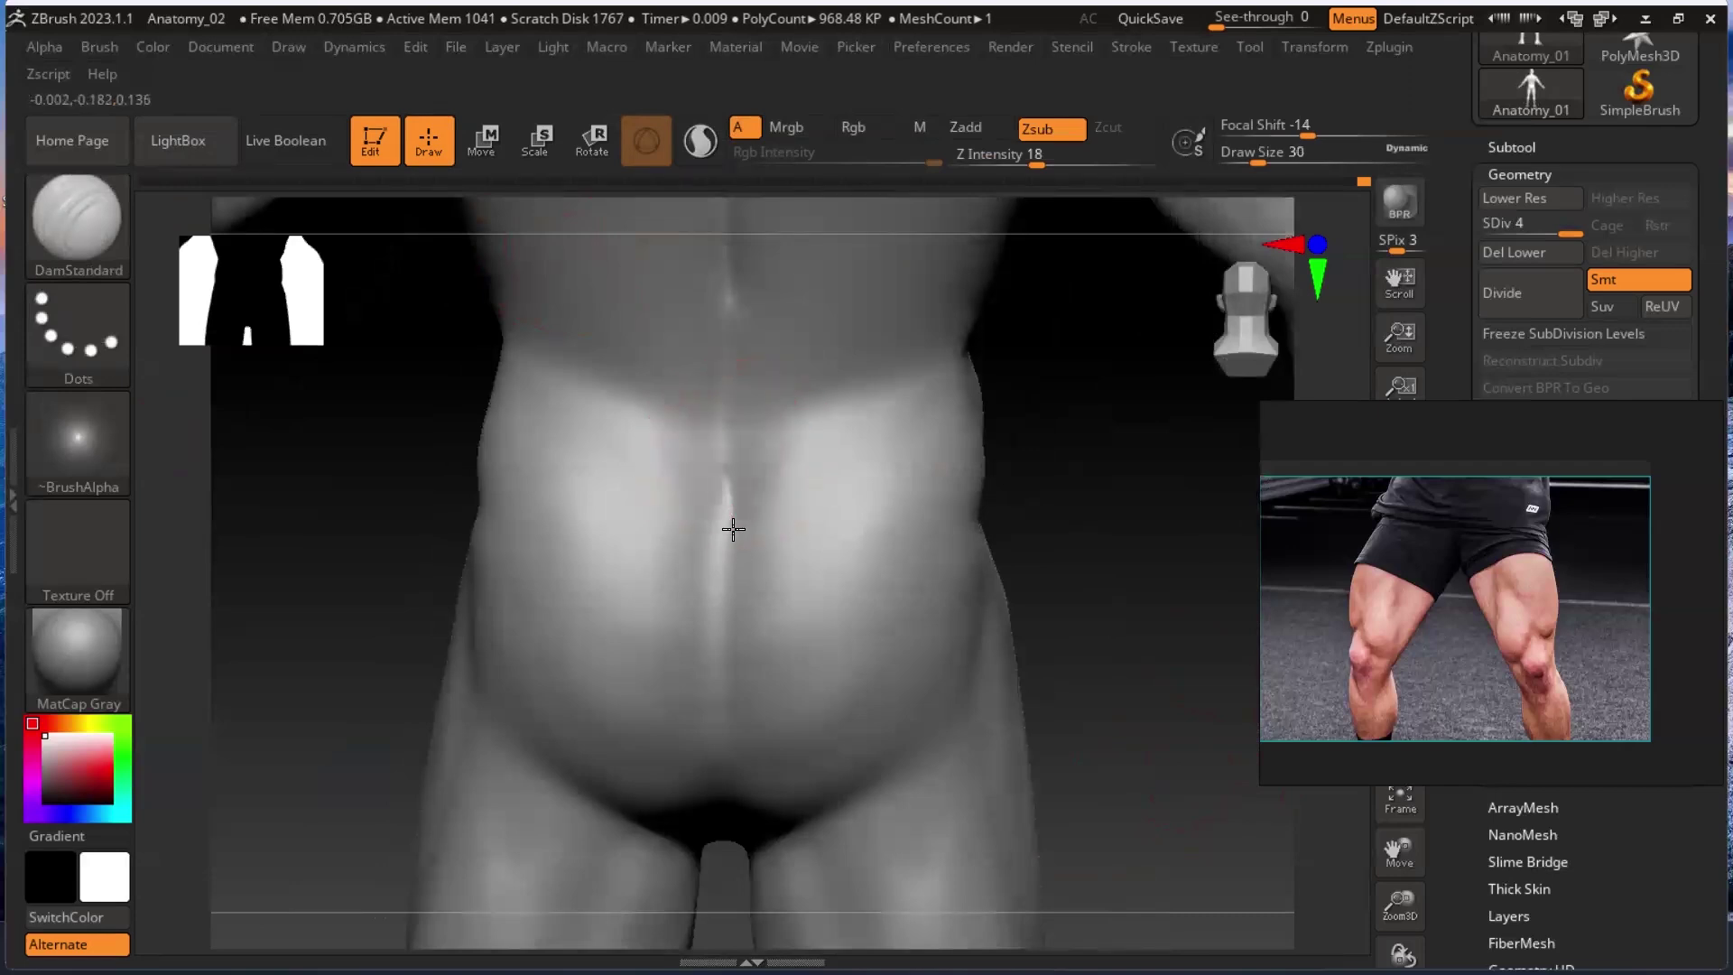
{"action": "key", "text": "ctrl"}
{"action": "left_click_drag", "start_coordinate": [712, 469], "coordinate": [729, 795]}
{"action": "mouse_move", "coordinate": [1119, 653]}
{"action": "left_mouse_down"}
{"action": "mouse_move", "coordinate": [1095, 527]}
{"action": "mouse_move", "coordinate": [1088, 568]}
{"action": "left_mouse_up"}
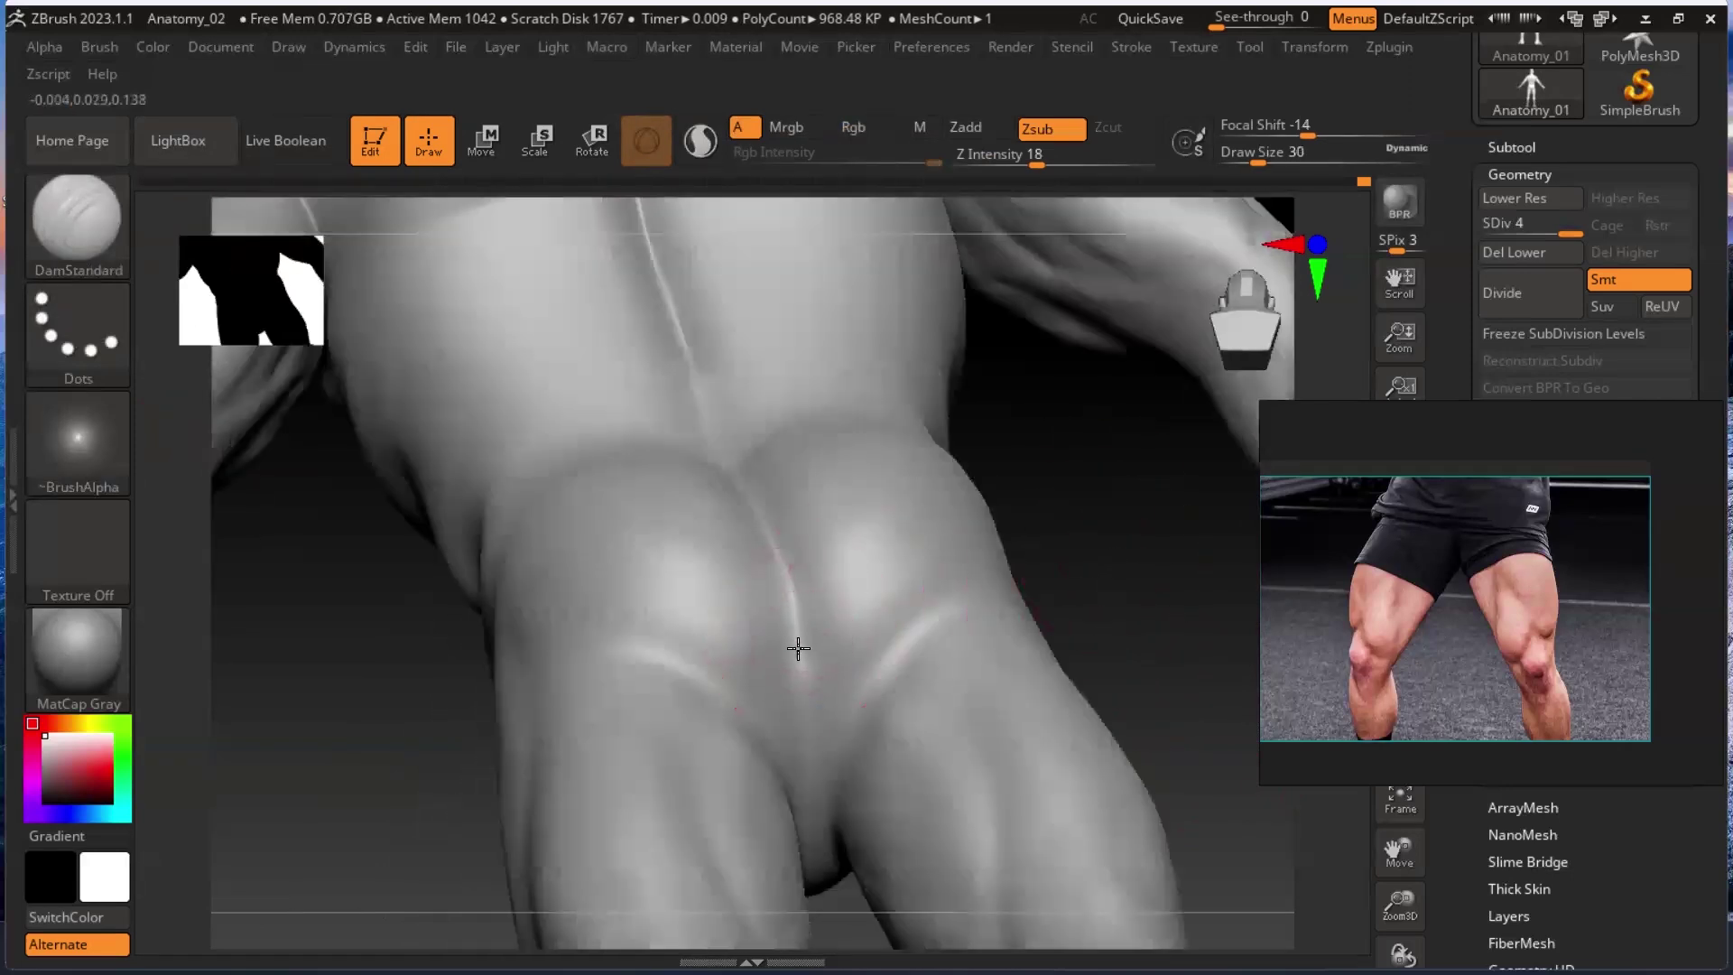
{"action": "key", "text": "ctrl"}
{"action": "mouse_move", "coordinate": [794, 638]}
{"action": "left_mouse_down"}
{"action": "mouse_move", "coordinate": [818, 757]}
{"action": "mouse_move", "coordinate": [803, 596]}
{"action": "left_mouse_up"}
{"action": "mouse_move", "coordinate": [1037, 538]}
{"action": "left_mouse_down"}
{"action": "mouse_move", "coordinate": [1068, 658]}
{"action": "mouse_move", "coordinate": [876, 606]}
{"action": "left_mouse_up"}
{"action": "left_click_drag", "start_coordinate": [1112, 505], "coordinate": [1116, 362]}
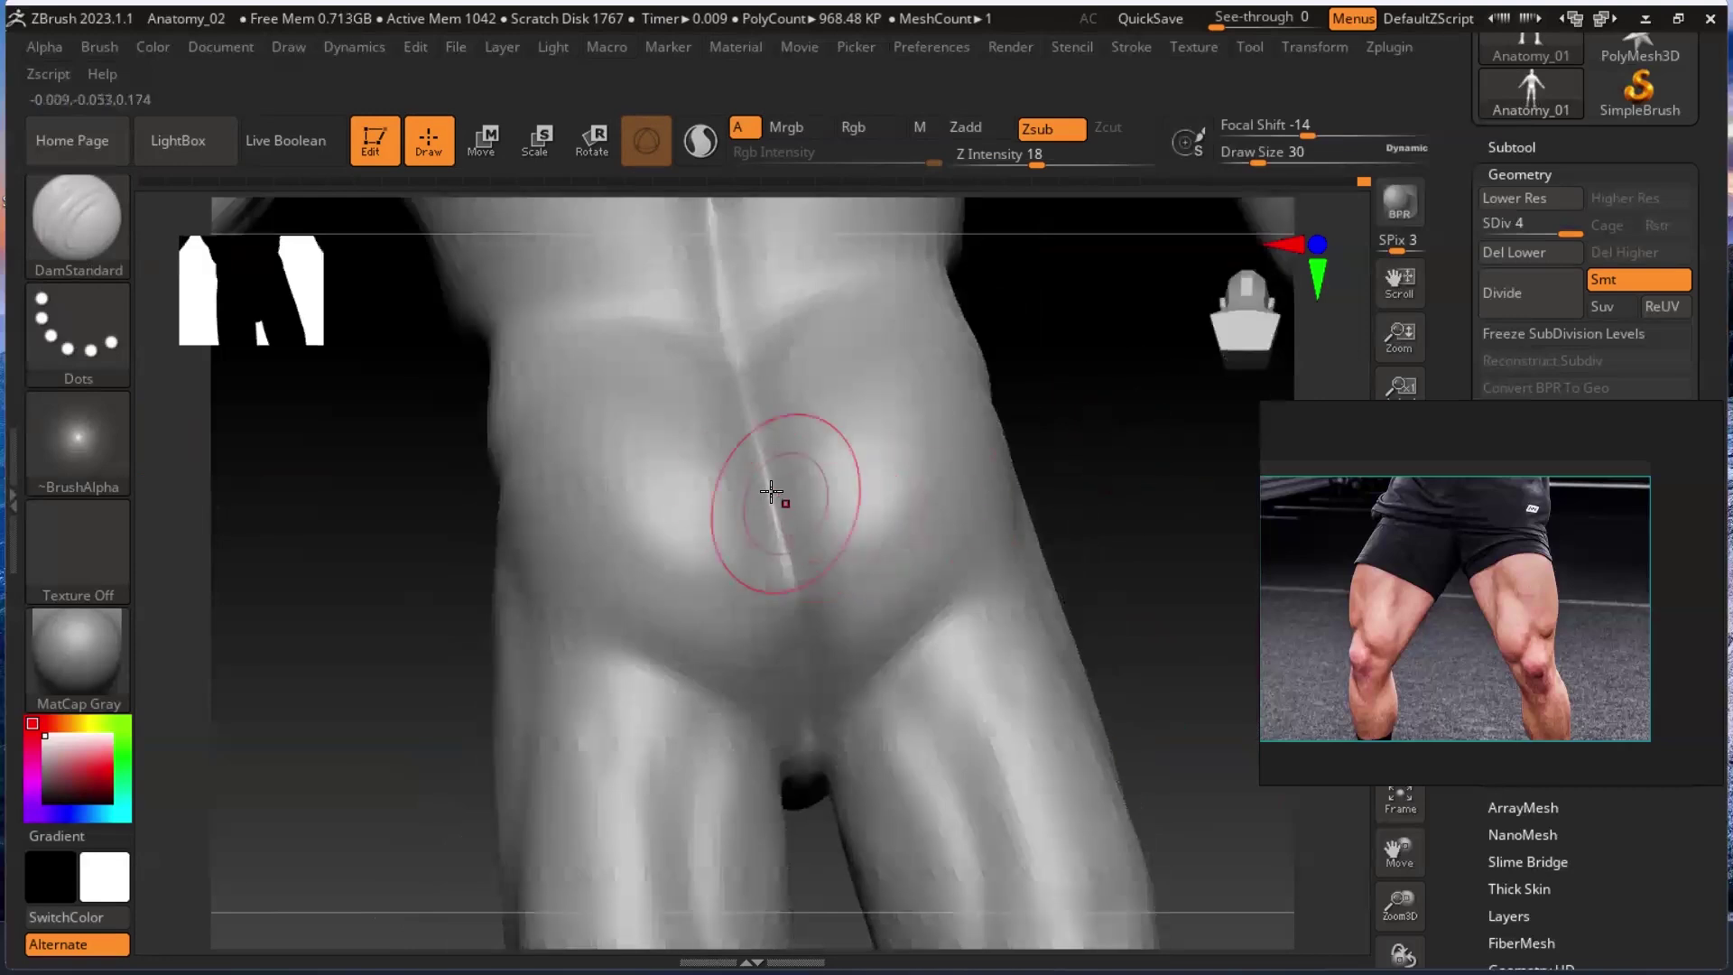
{"action": "left_click_drag", "start_coordinate": [772, 506], "coordinate": [805, 697]}
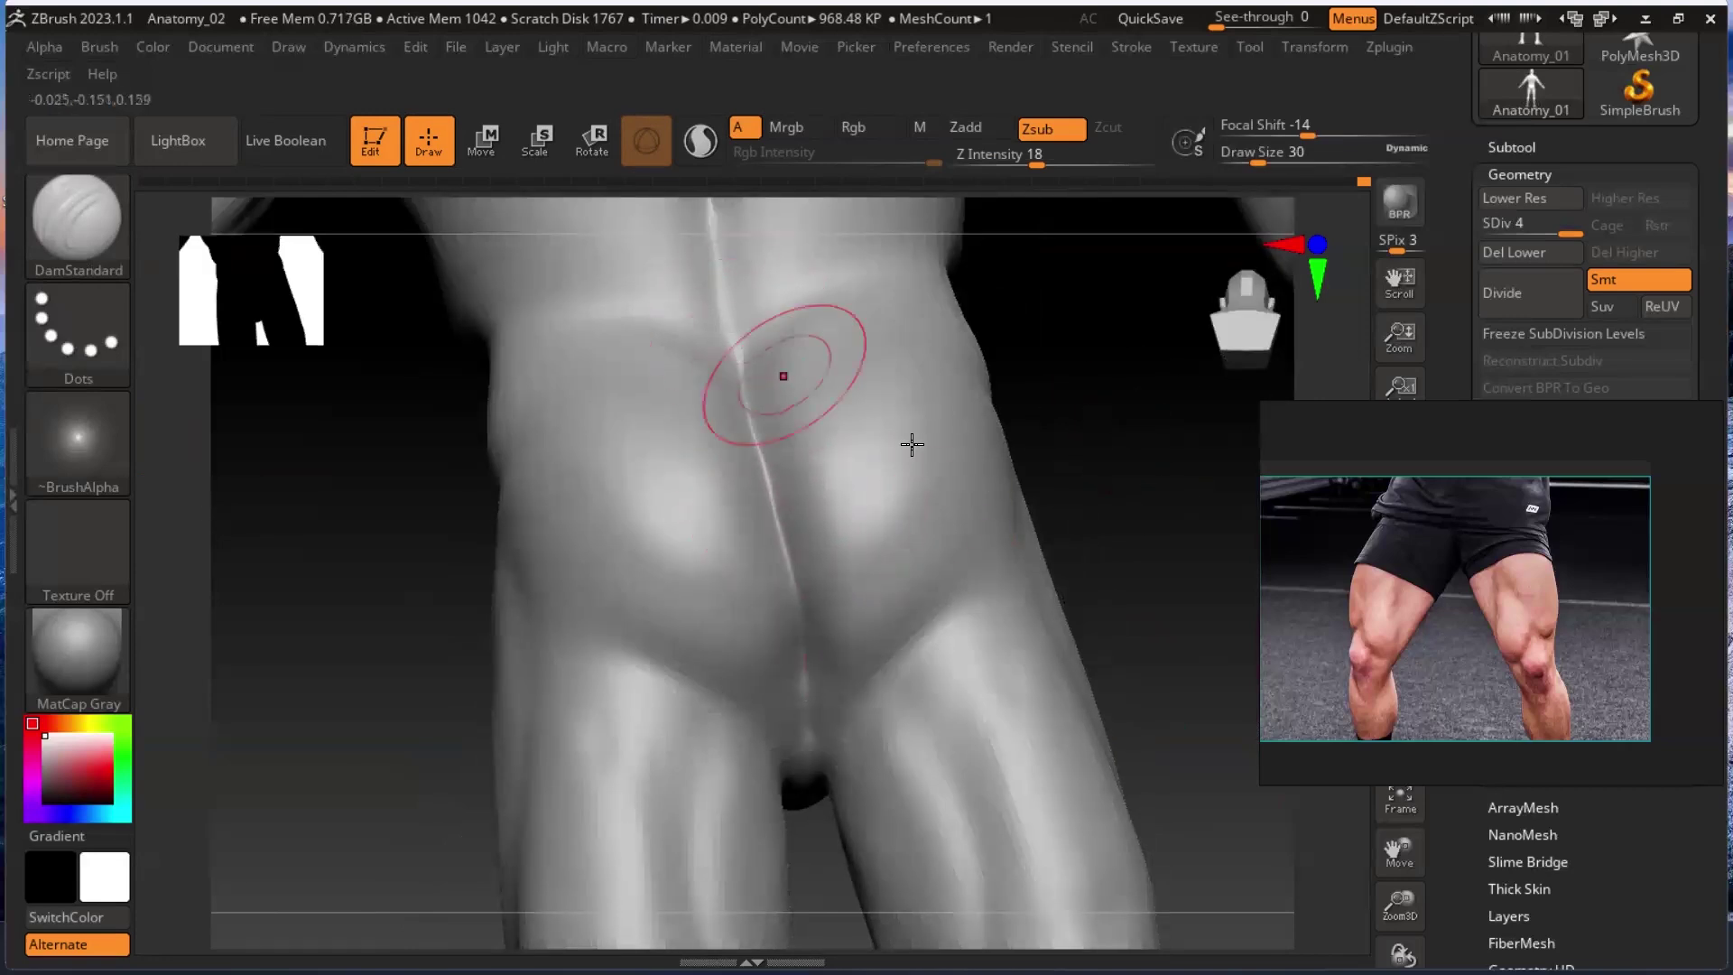
Carve the gluteal folds beneath both buttocks with the DamStandard brush and soften their transition into the thighs.
{"action": "left_click_drag", "start_coordinate": [1144, 573], "coordinate": [1021, 654]}
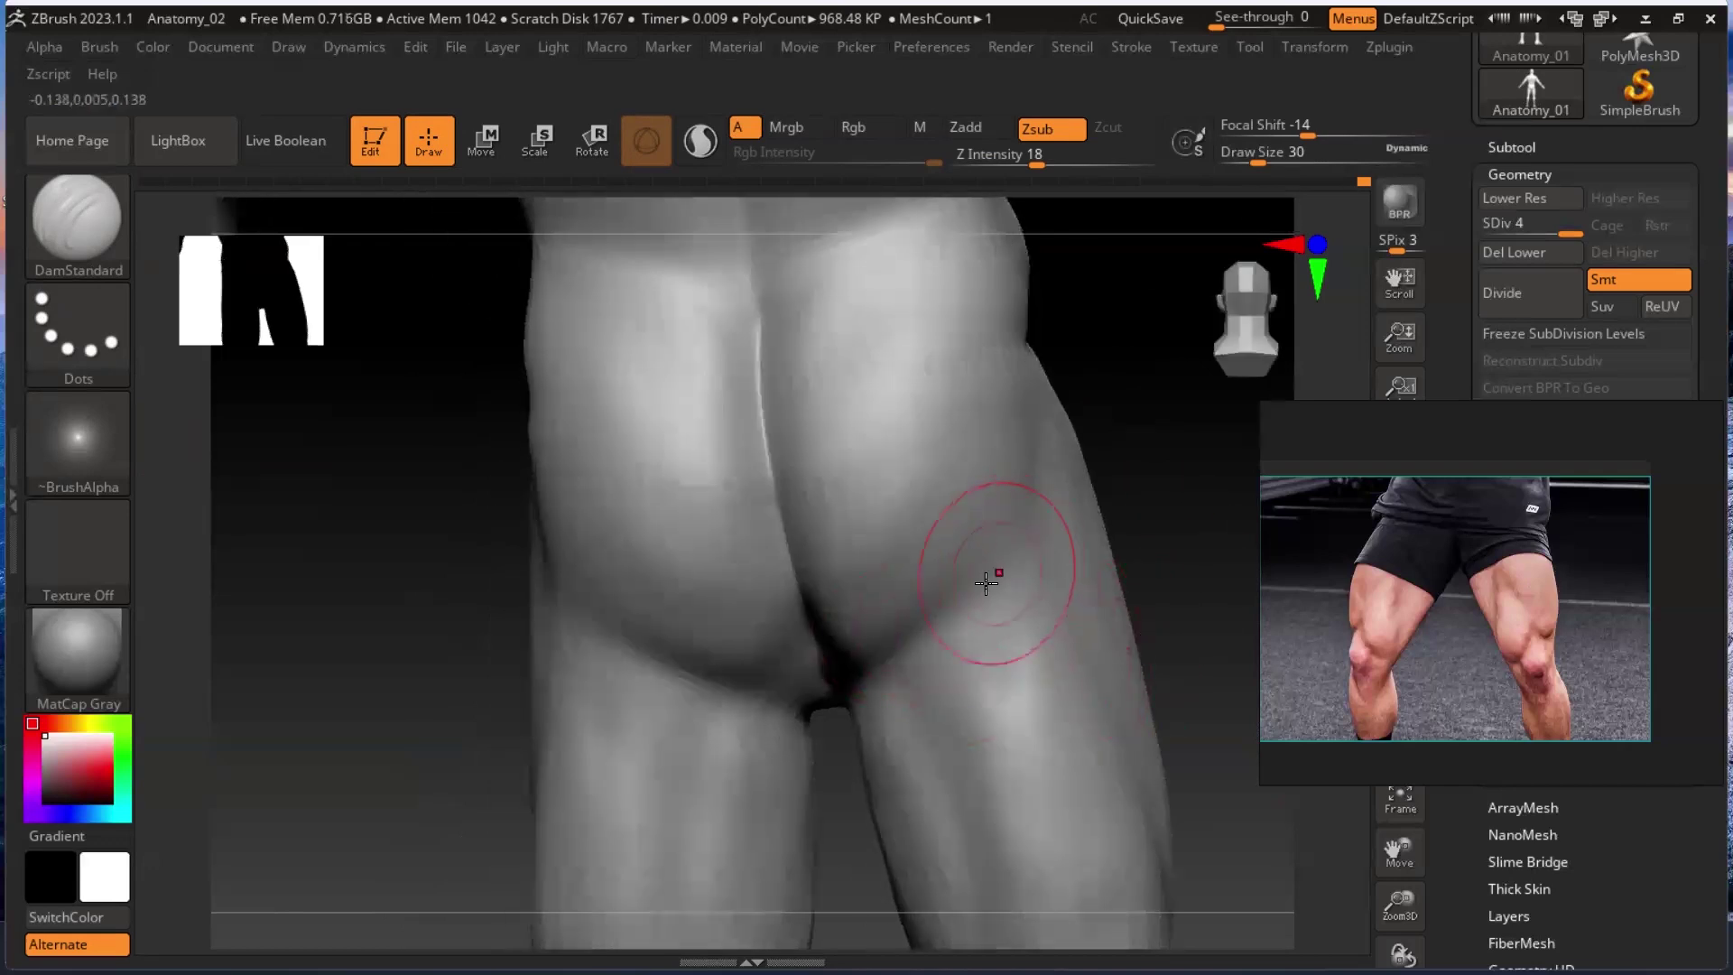
{"action": "mouse_move", "coordinate": [1120, 515]}
{"action": "left_mouse_down"}
{"action": "mouse_move", "coordinate": [852, 652]}
{"action": "mouse_move", "coordinate": [794, 632]}
{"action": "mouse_move", "coordinate": [931, 573]}
{"action": "left_mouse_up"}
{"action": "mouse_move", "coordinate": [800, 648]}
{"action": "left_mouse_down"}
{"action": "mouse_move", "coordinate": [925, 642]}
{"action": "mouse_move", "coordinate": [796, 641]}
{"action": "left_mouse_up"}
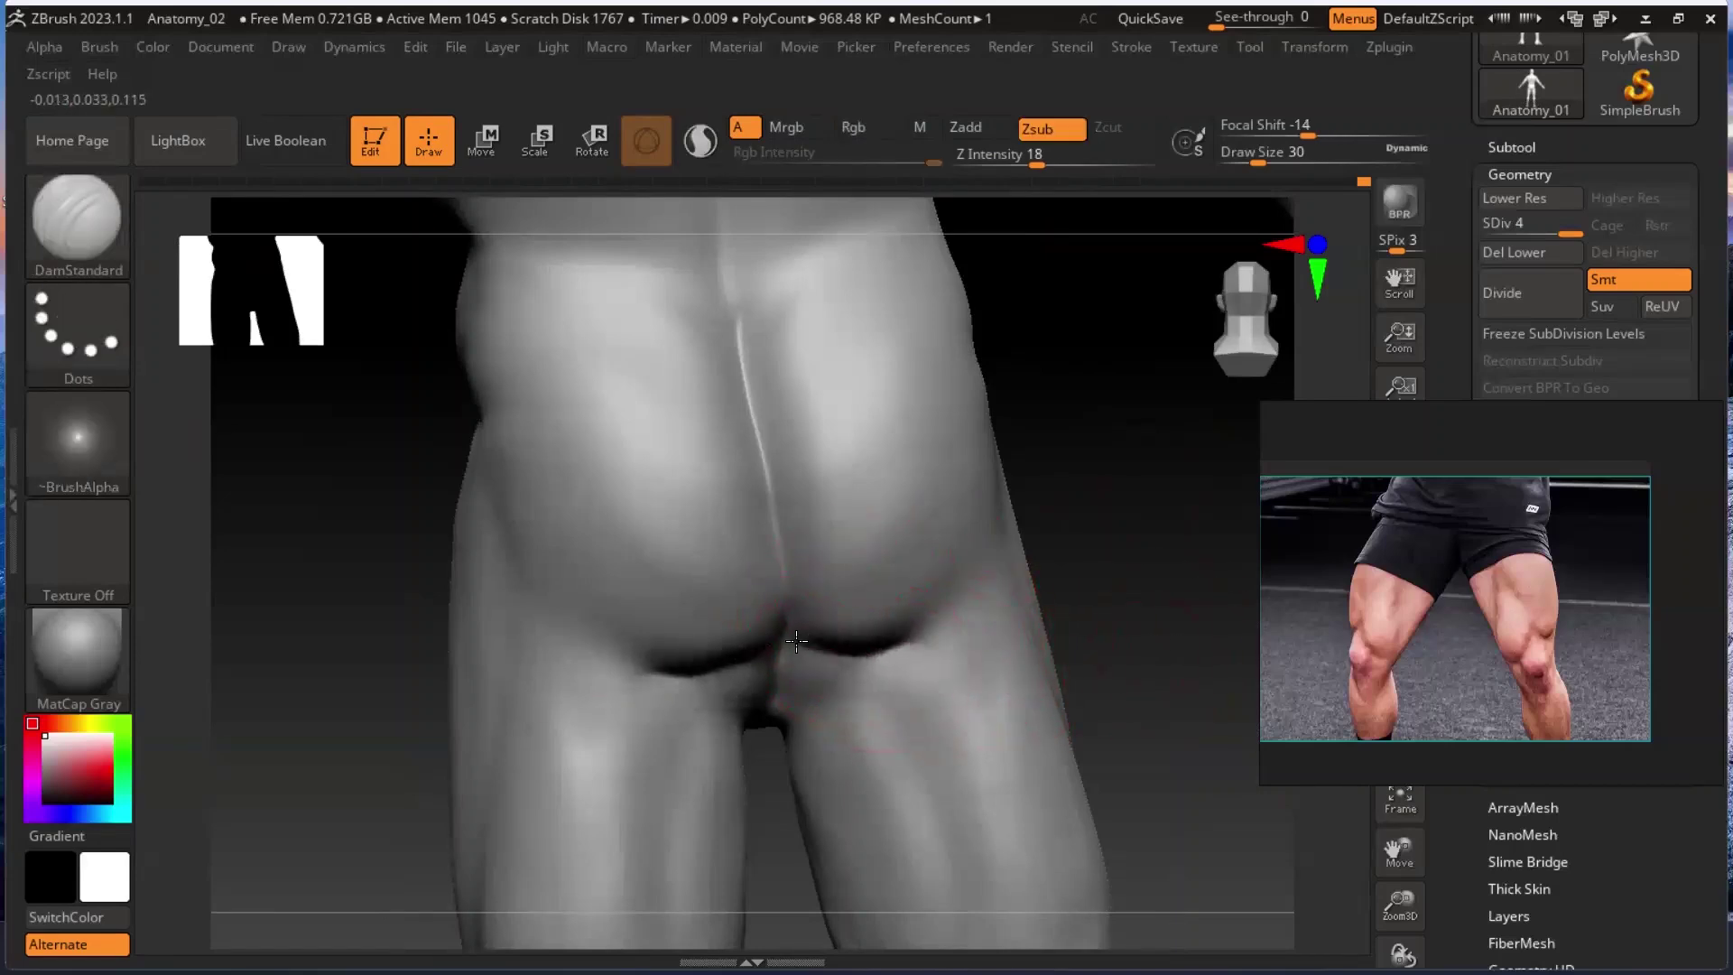
{"action": "mouse_move", "coordinate": [1188, 533]}
{"action": "left_mouse_down"}
{"action": "mouse_move", "coordinate": [1122, 534]}
{"action": "mouse_move", "coordinate": [794, 629]}
{"action": "left_mouse_up"}
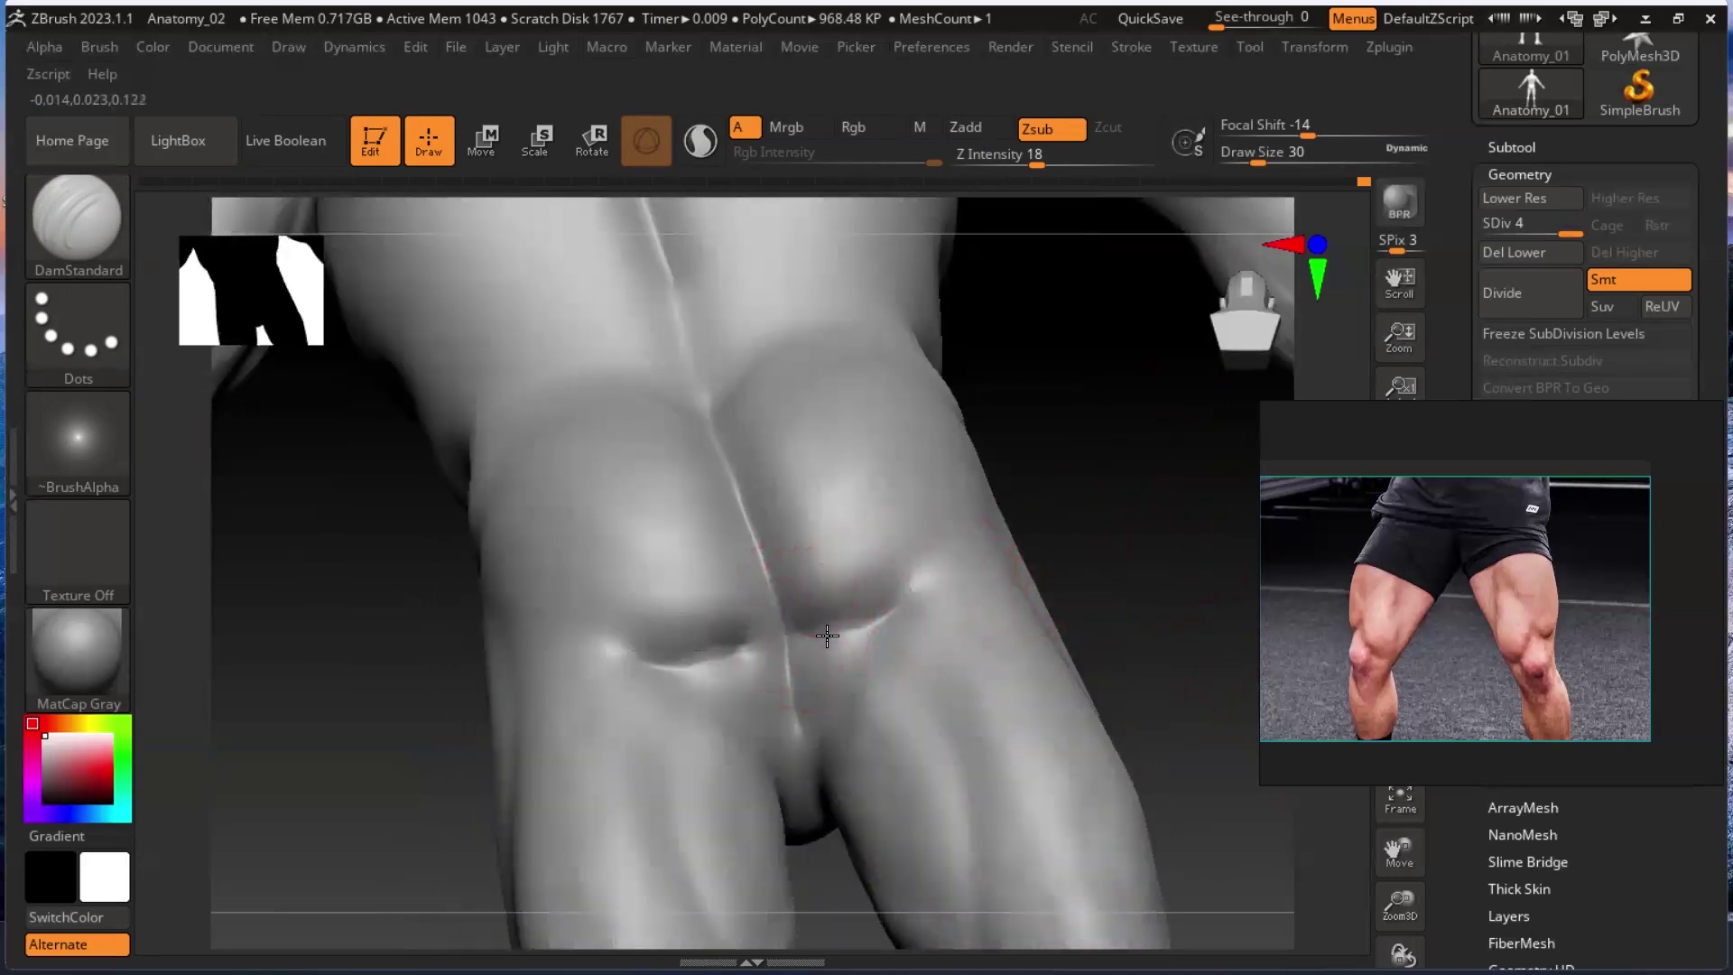
{"action": "mouse_move", "coordinate": [1038, 586]}
{"action": "left_mouse_down"}
{"action": "mouse_move", "coordinate": [1107, 607]}
{"action": "mouse_move", "coordinate": [1137, 545]}
{"action": "mouse_move", "coordinate": [1079, 593]}
{"action": "mouse_move", "coordinate": [1122, 557]}
{"action": "mouse_move", "coordinate": [881, 634]}
{"action": "mouse_move", "coordinate": [909, 650]}
{"action": "mouse_move", "coordinate": [1081, 540]}
{"action": "mouse_move", "coordinate": [1088, 570]}
{"action": "left_mouse_up"}
{"action": "mouse_move", "coordinate": [884, 712]}
{"action": "left_mouse_down", "text": "shift"}
{"action": "mouse_move", "coordinate": [760, 727]}
{"action": "mouse_move", "coordinate": [905, 664]}
{"action": "left_mouse_up", "text": "shift"}
Add lengthwise ClayBuildup fibre strokes at Draw Size 22 on both sides of the lower spine and smooth them.
{"action": "left_click_drag", "start_coordinate": [1075, 558], "coordinate": [1118, 690]}
{"action": "left_click_drag", "start_coordinate": [1168, 603], "coordinate": [853, 424], "text": "alt"}
{"action": "left_click_drag", "start_coordinate": [987, 615], "coordinate": [997, 568]}
{"action": "left_click_drag", "start_coordinate": [1088, 628], "coordinate": [1088, 830], "text": "alt"}
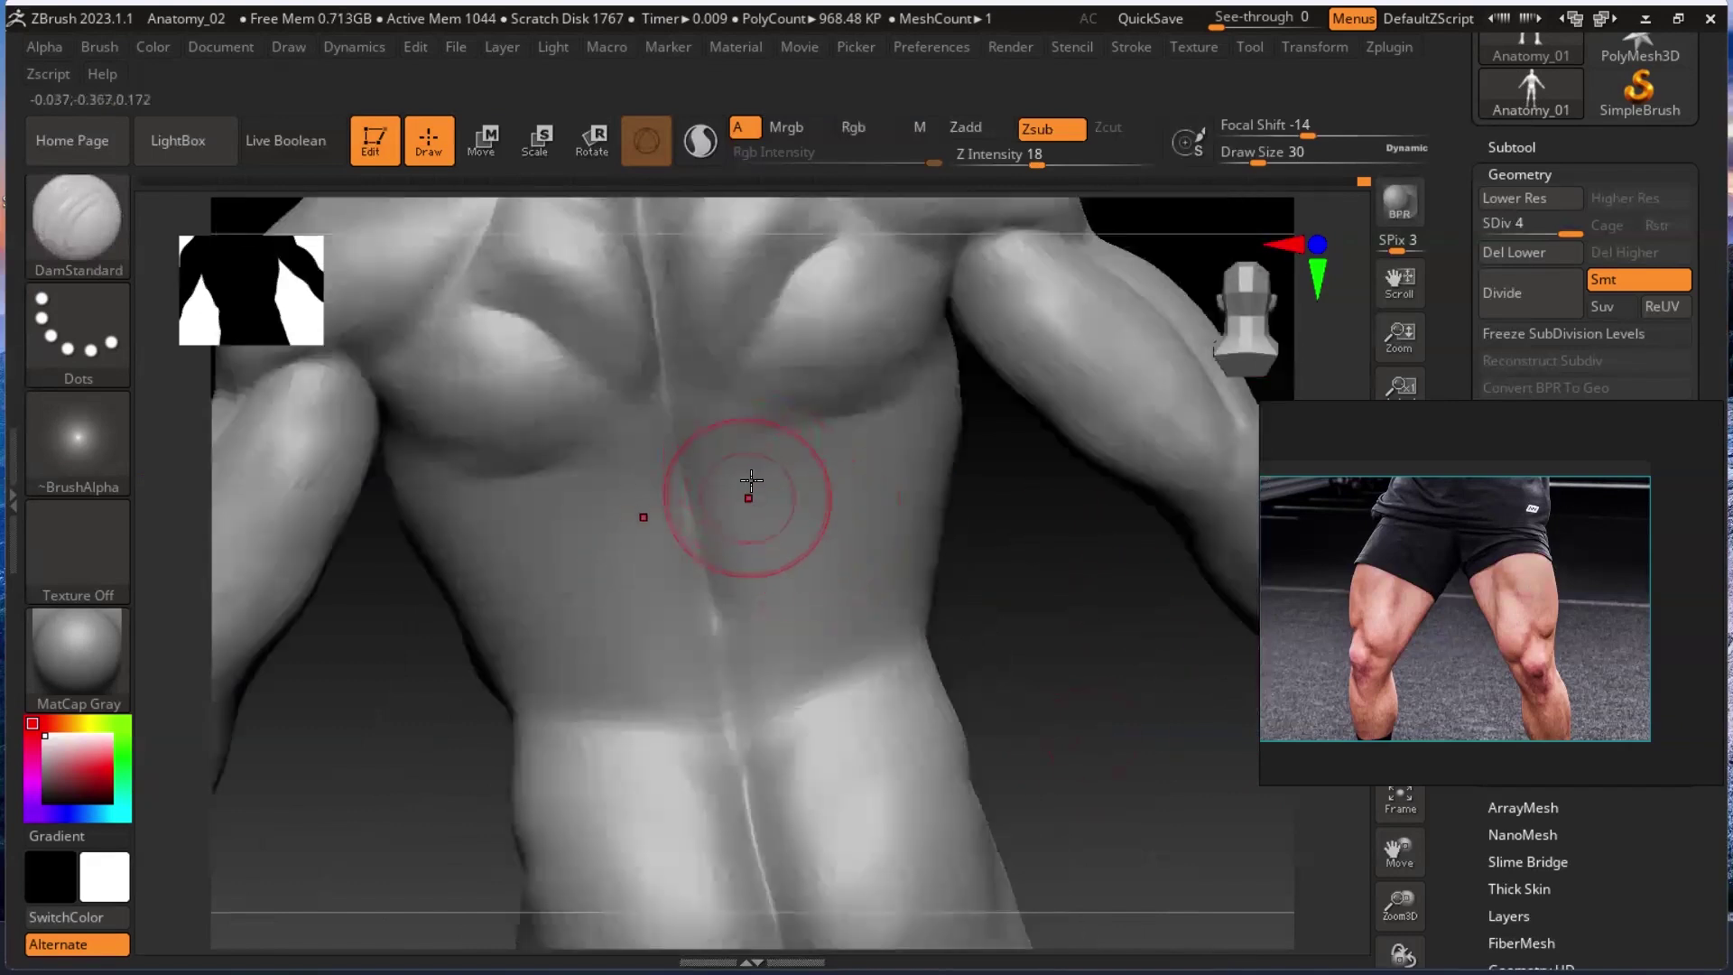
{"action": "left_click", "coordinate": [74, 209]}
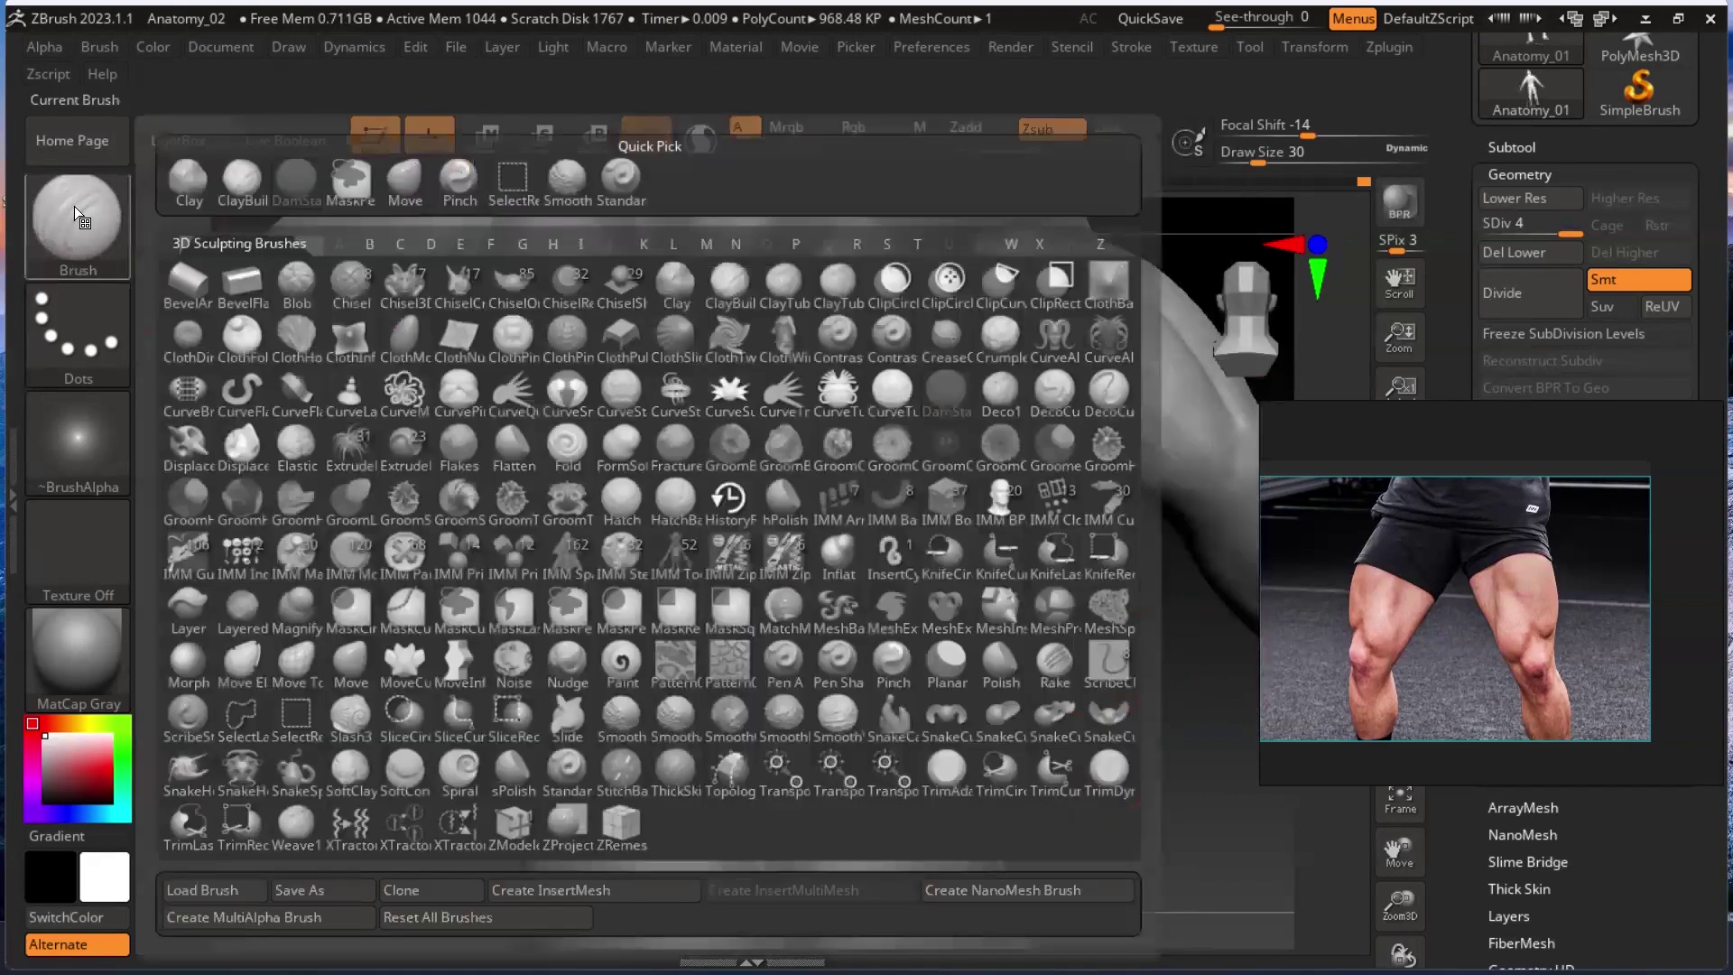
{"action": "left_click", "coordinate": [236, 181]}
{"action": "key", "text": "bracketleft"}
{"action": "key", "text": "bracketleft"}
{"action": "left_click_drag", "start_coordinate": [693, 422], "coordinate": [747, 603]}
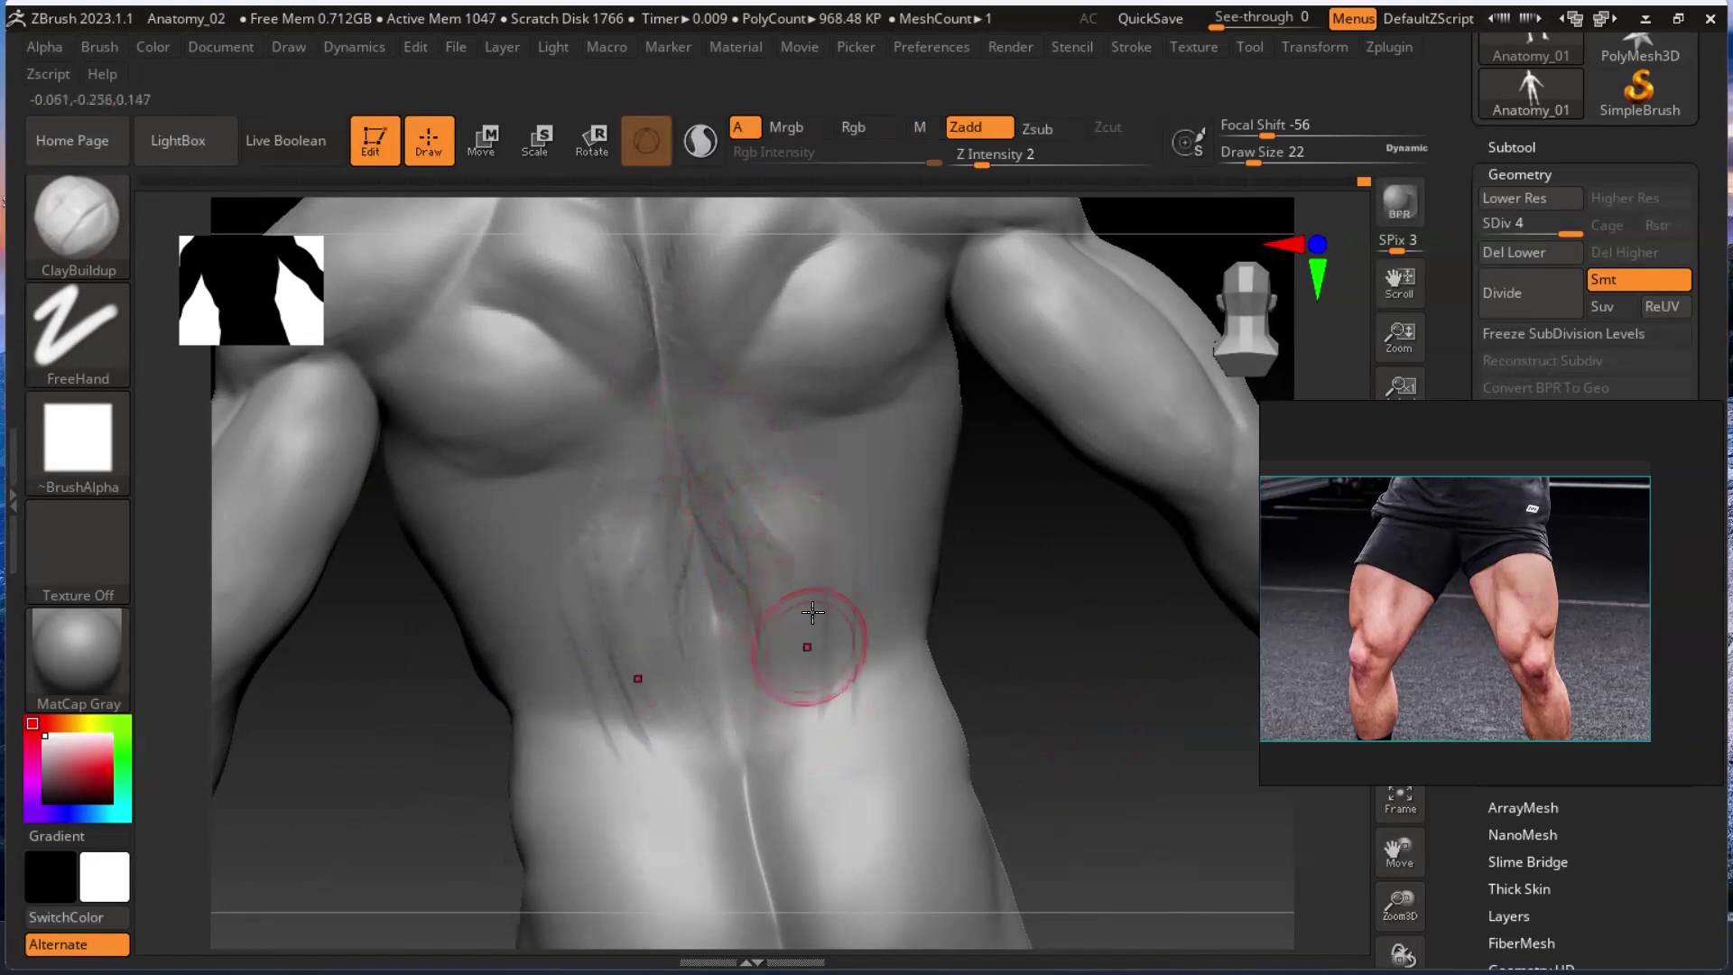
{"action": "key", "text": "shift"}
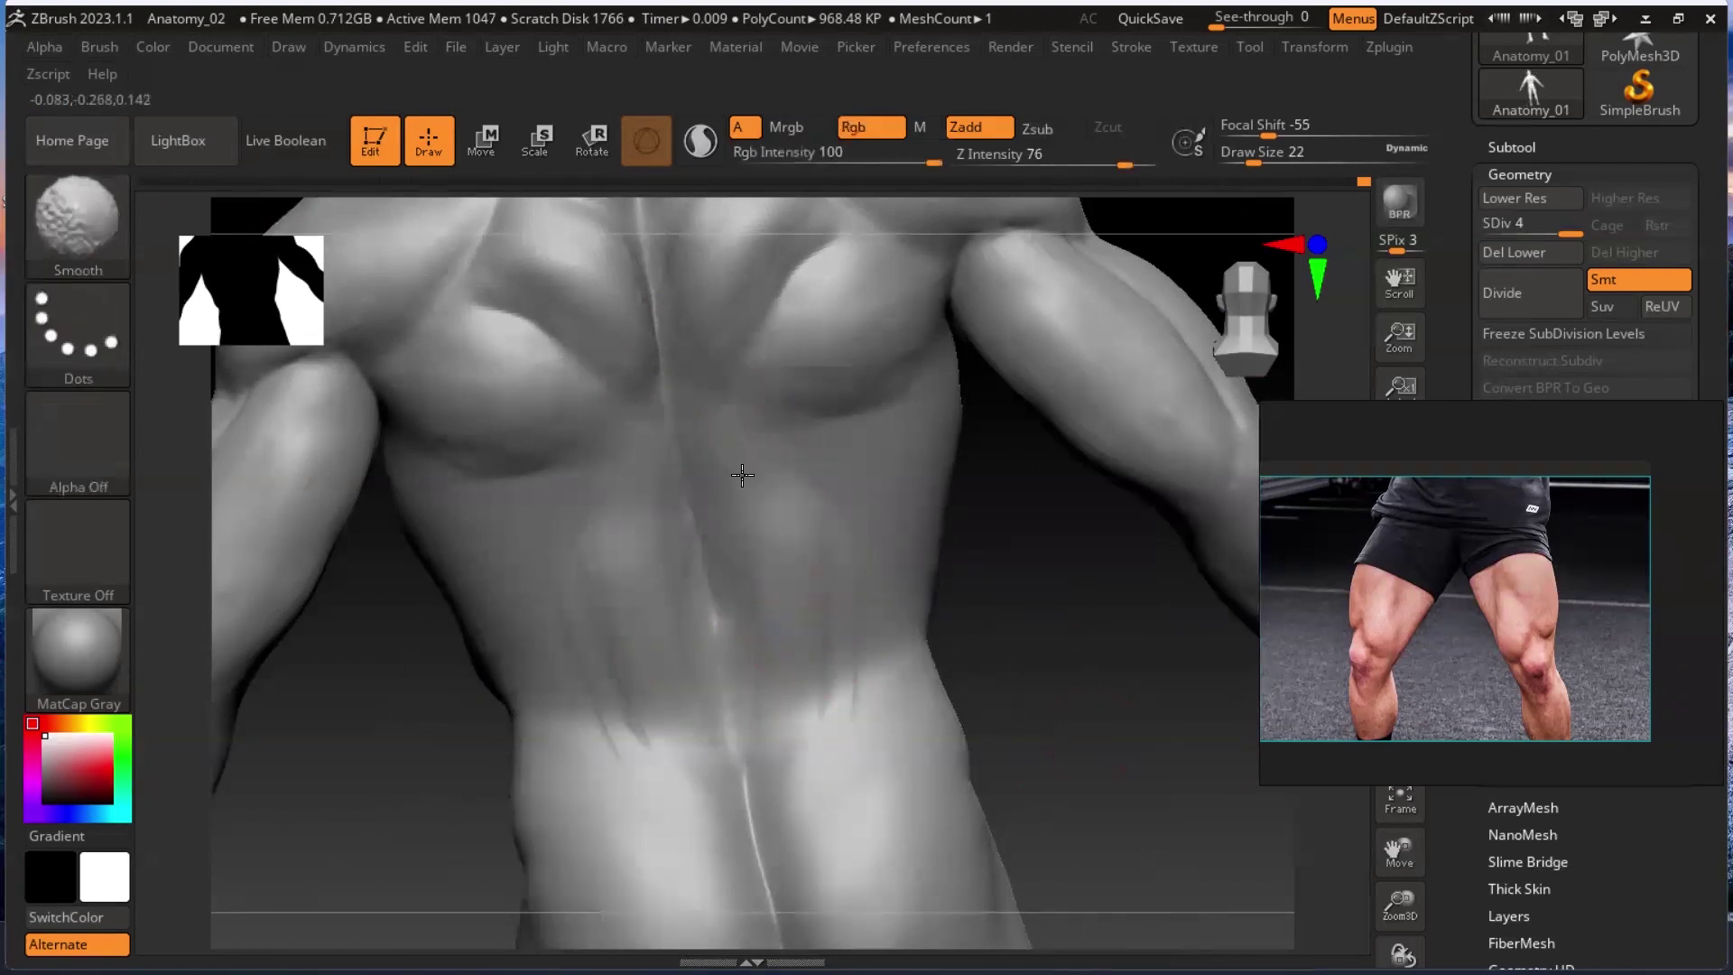
{"action": "left_click_drag", "start_coordinate": [562, 686], "coordinate": [576, 578], "text": "shift"}
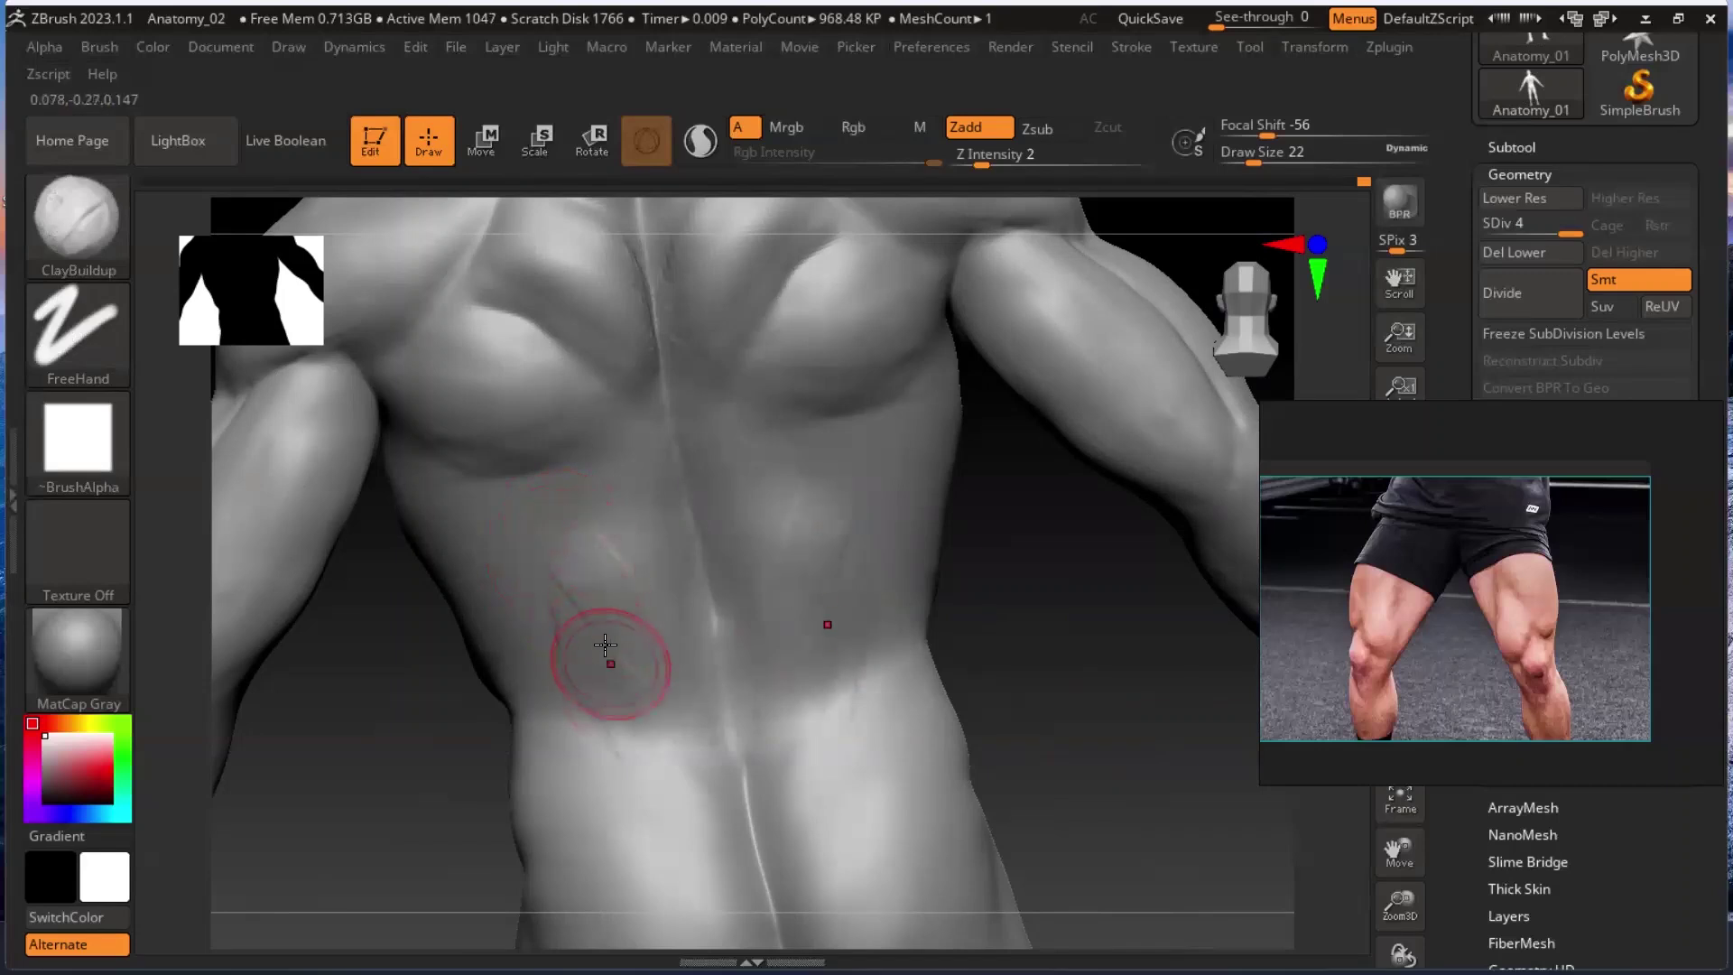
Blend the remaining strokes on the lower-back muscles into the surrounding back with the Smooth brush.
{"action": "key", "text": "shift"}
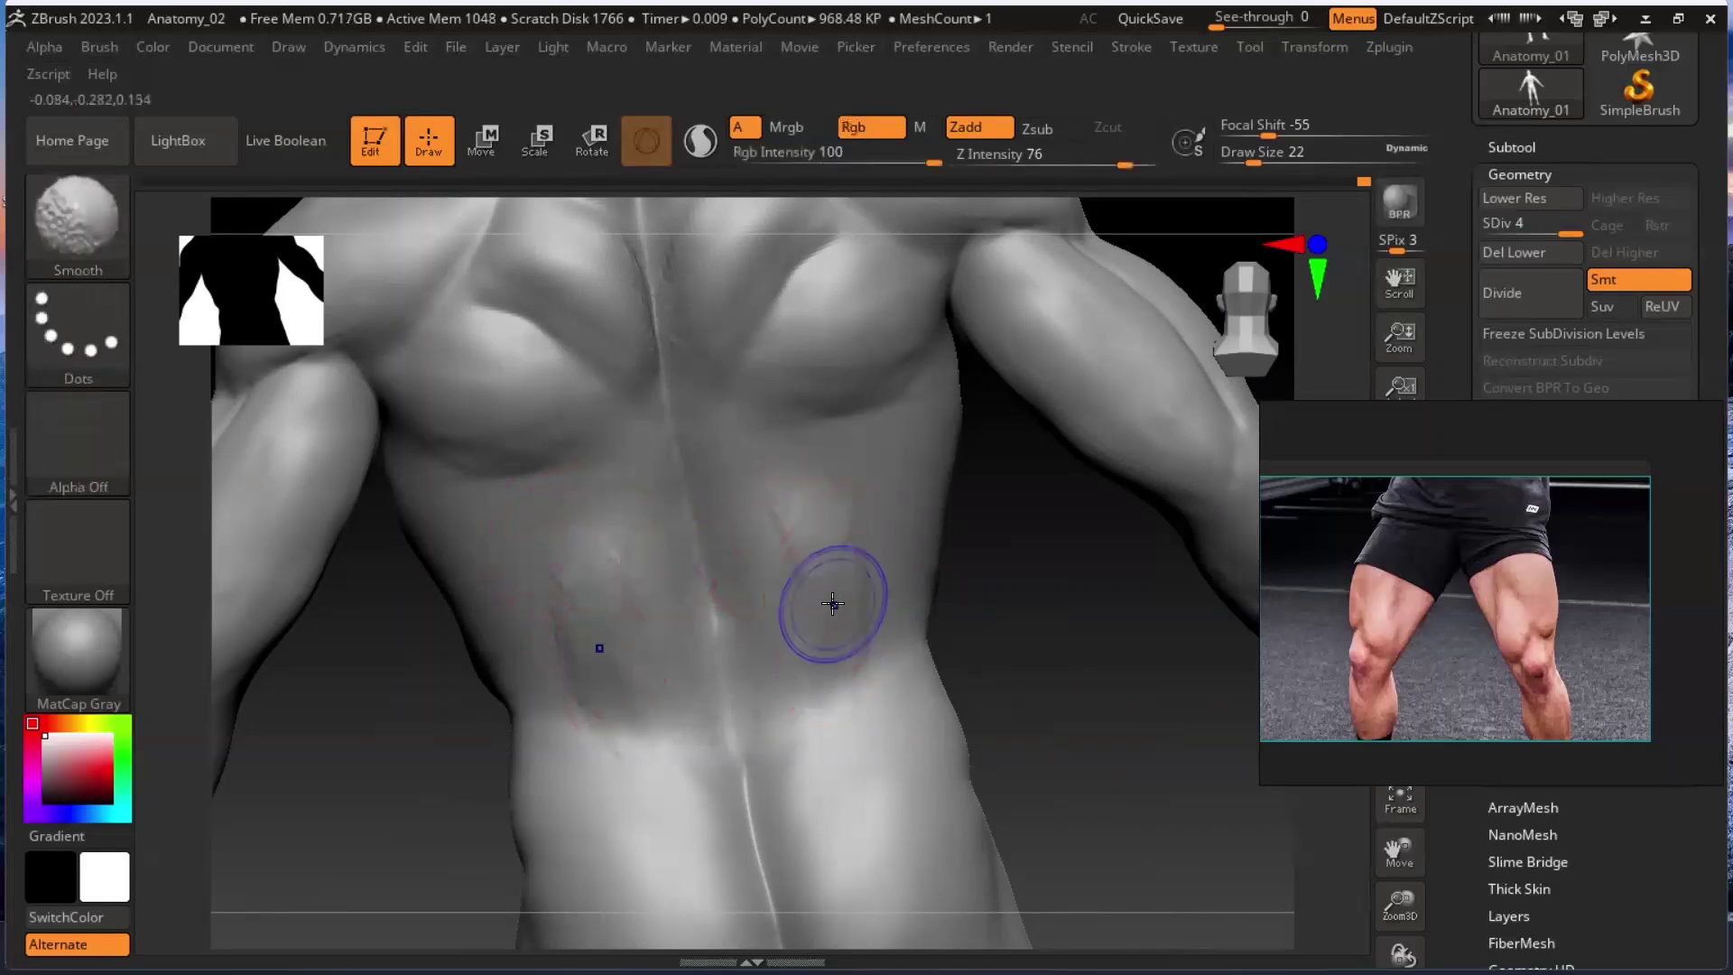
{"action": "left_click_drag", "start_coordinate": [614, 626], "coordinate": [611, 549], "text": "shift"}
{"action": "mouse_move", "coordinate": [809, 521]}
{"action": "left_mouse_down", "text": "shift"}
{"action": "mouse_move", "coordinate": [805, 589]}
{"action": "mouse_move", "coordinate": [798, 482]}
{"action": "left_mouse_up", "text": "shift"}
{"action": "mouse_move", "coordinate": [1046, 679]}
{"action": "left_mouse_down"}
{"action": "mouse_move", "coordinate": [1029, 711]}
{"action": "mouse_move", "coordinate": [1095, 746]}
{"action": "mouse_move", "coordinate": [1122, 743]}
{"action": "mouse_move", "coordinate": [1122, 689]}
{"action": "mouse_move", "coordinate": [1139, 711]}
{"action": "left_mouse_up"}
{"action": "mouse_move", "coordinate": [1037, 768]}
{"action": "left_mouse_down"}
{"action": "mouse_move", "coordinate": [1047, 690]}
{"action": "mouse_move", "coordinate": [1142, 607]}
{"action": "left_mouse_up"}
{"action": "key", "text": "shift"}
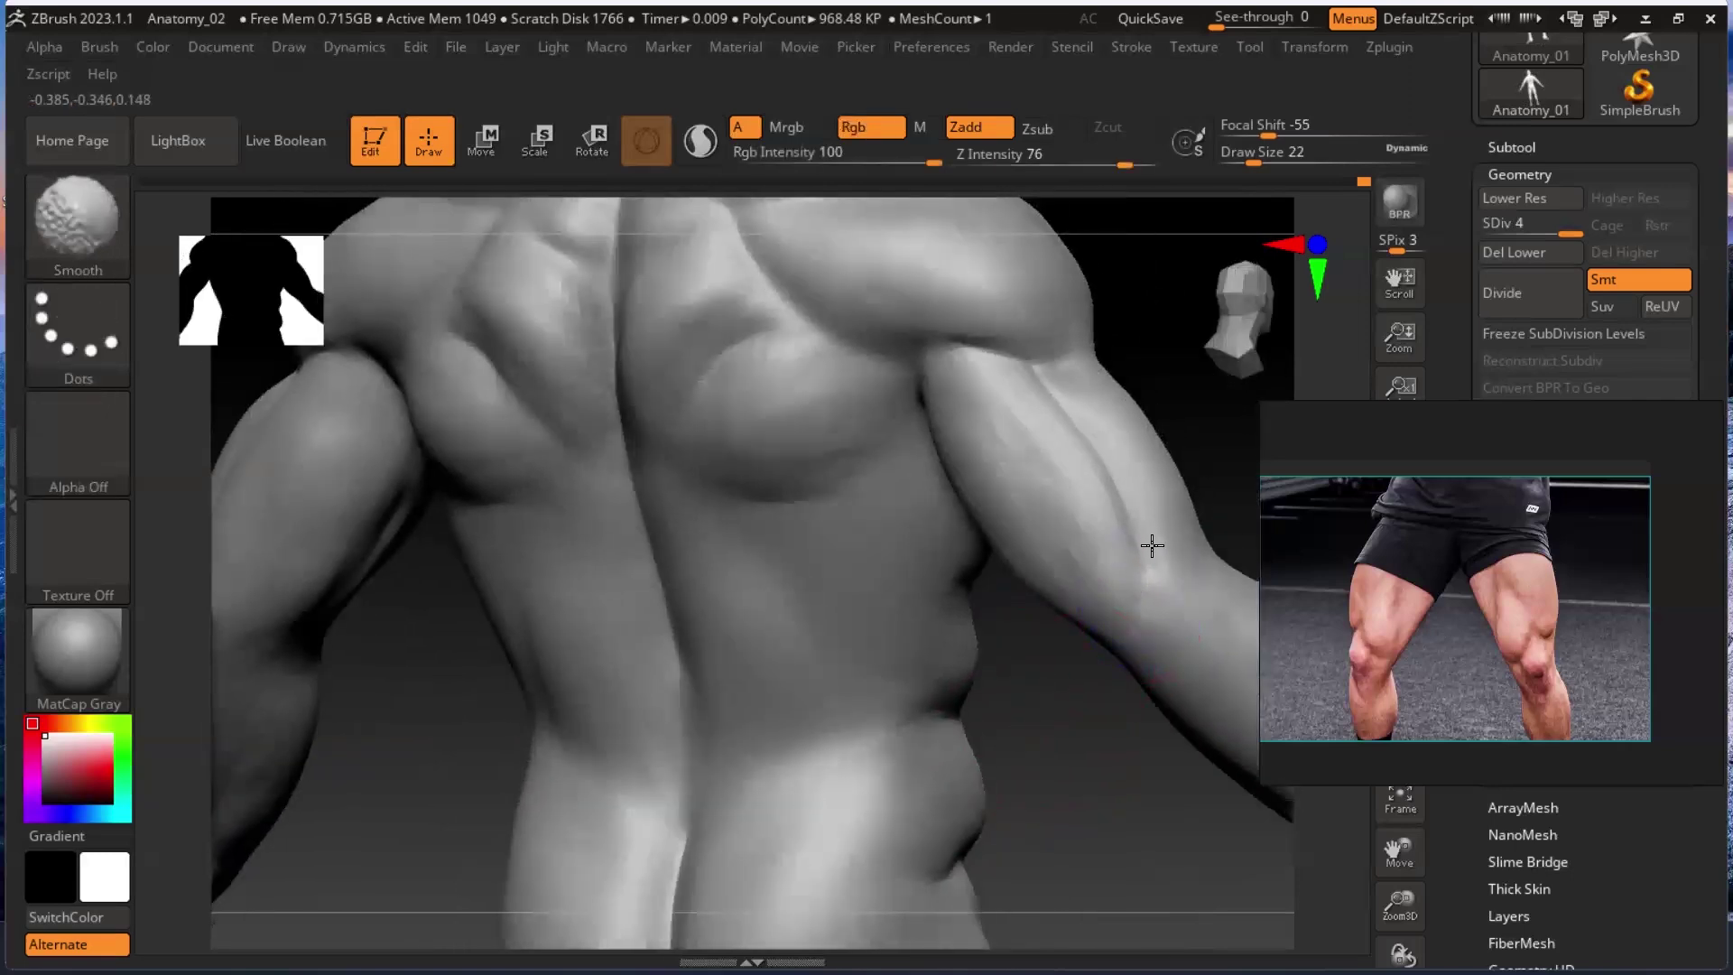
{"action": "mouse_move", "coordinate": [1114, 735]}
{"action": "left_mouse_down"}
{"action": "mouse_move", "coordinate": [1055, 749]}
{"action": "mouse_move", "coordinate": [1052, 716]}
{"action": "mouse_move", "coordinate": [1088, 746]}
{"action": "mouse_move", "coordinate": [1064, 696]}
{"action": "left_mouse_up"}
Shape the sacrum area above the gluteal cleft with ClayBuildup at Draw Size 14 and smooth it.
{"action": "key", "text": "shift"}
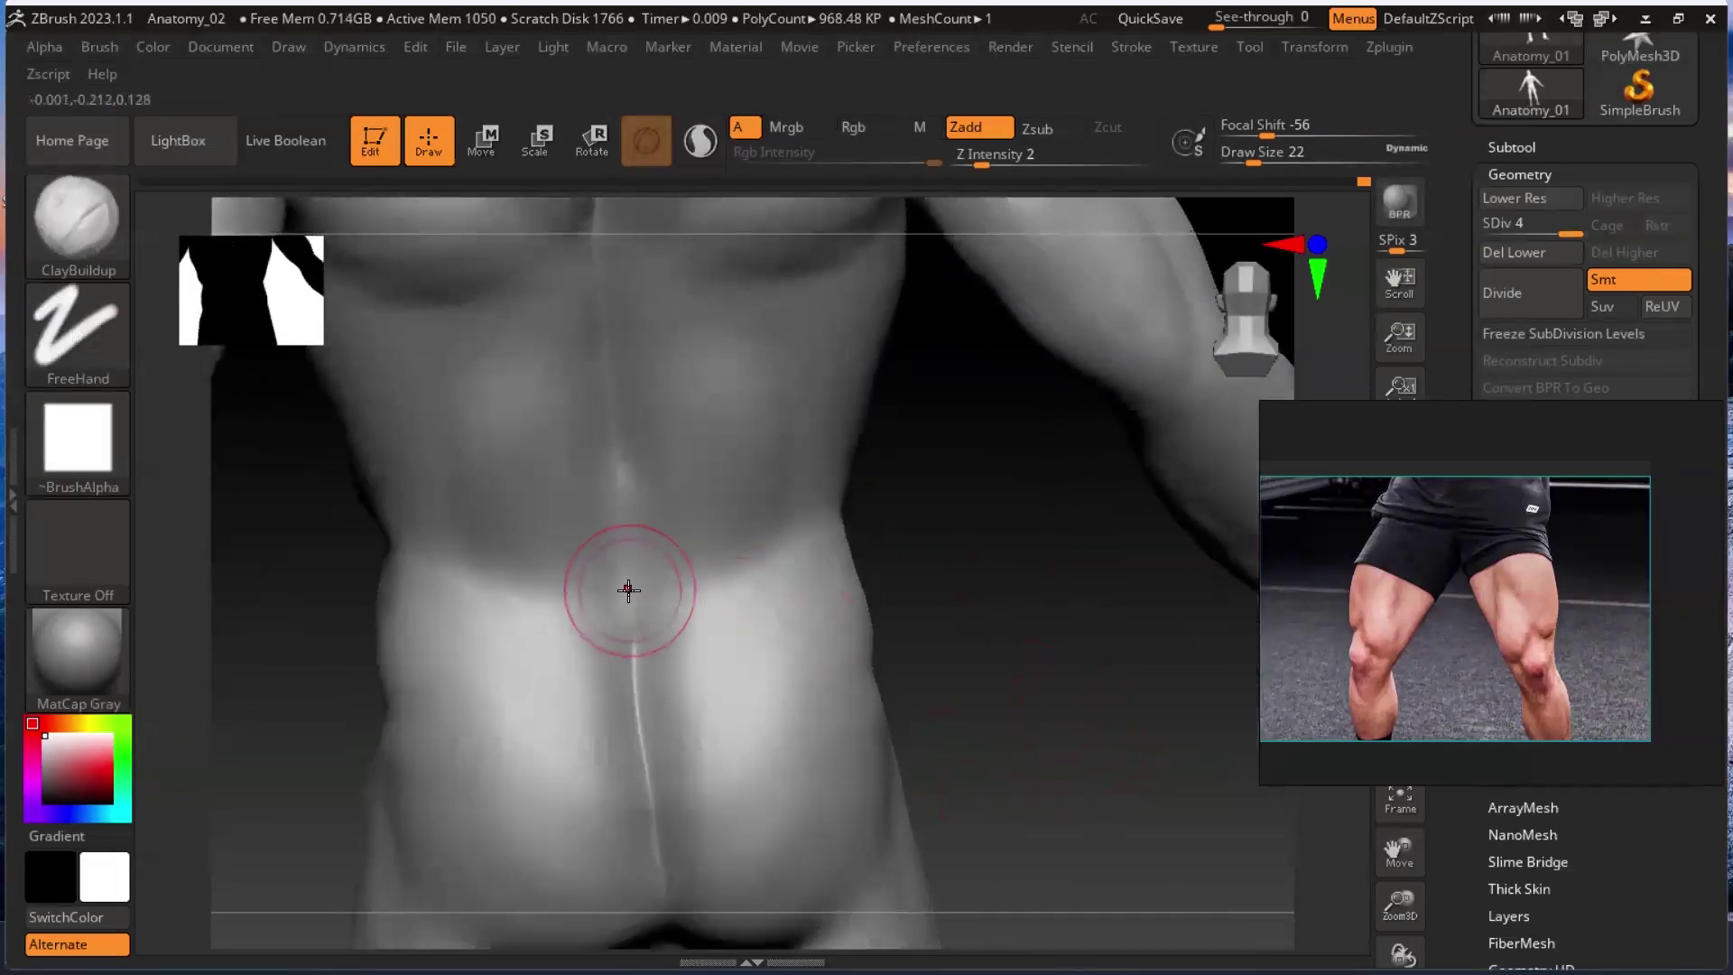
{"action": "key", "text": "bracketleft"}
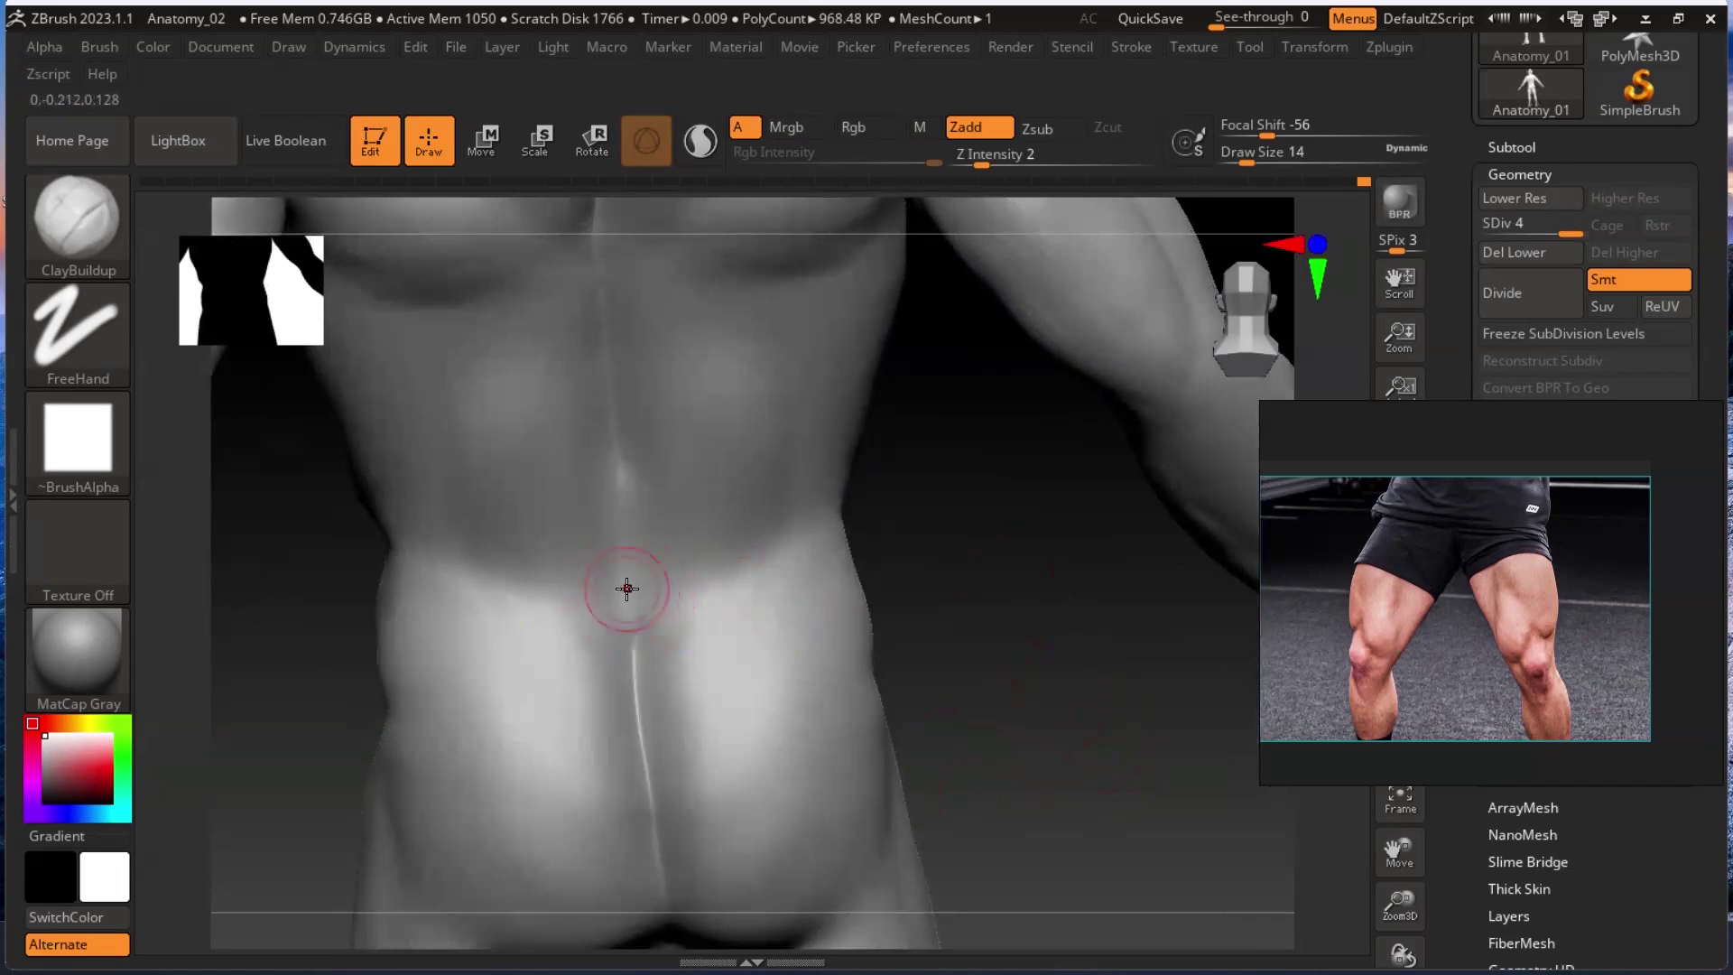
{"action": "left_click_drag", "start_coordinate": [629, 603], "coordinate": [622, 533], "text": "alt"}
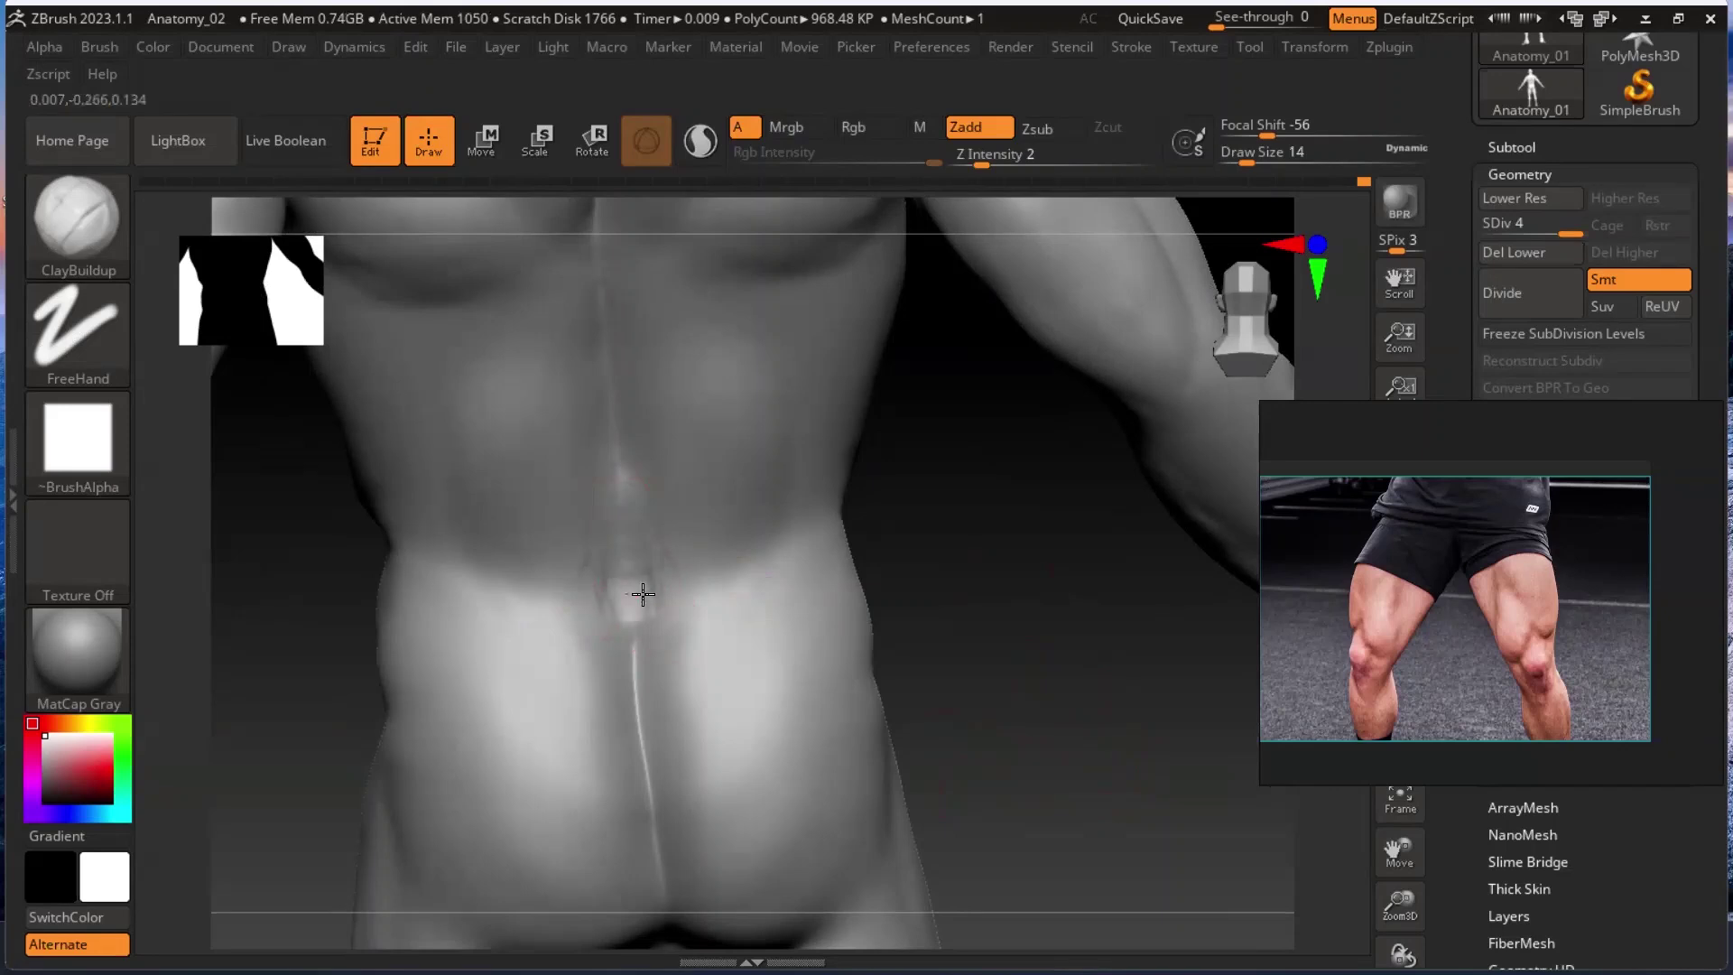
{"action": "key", "text": "shift"}
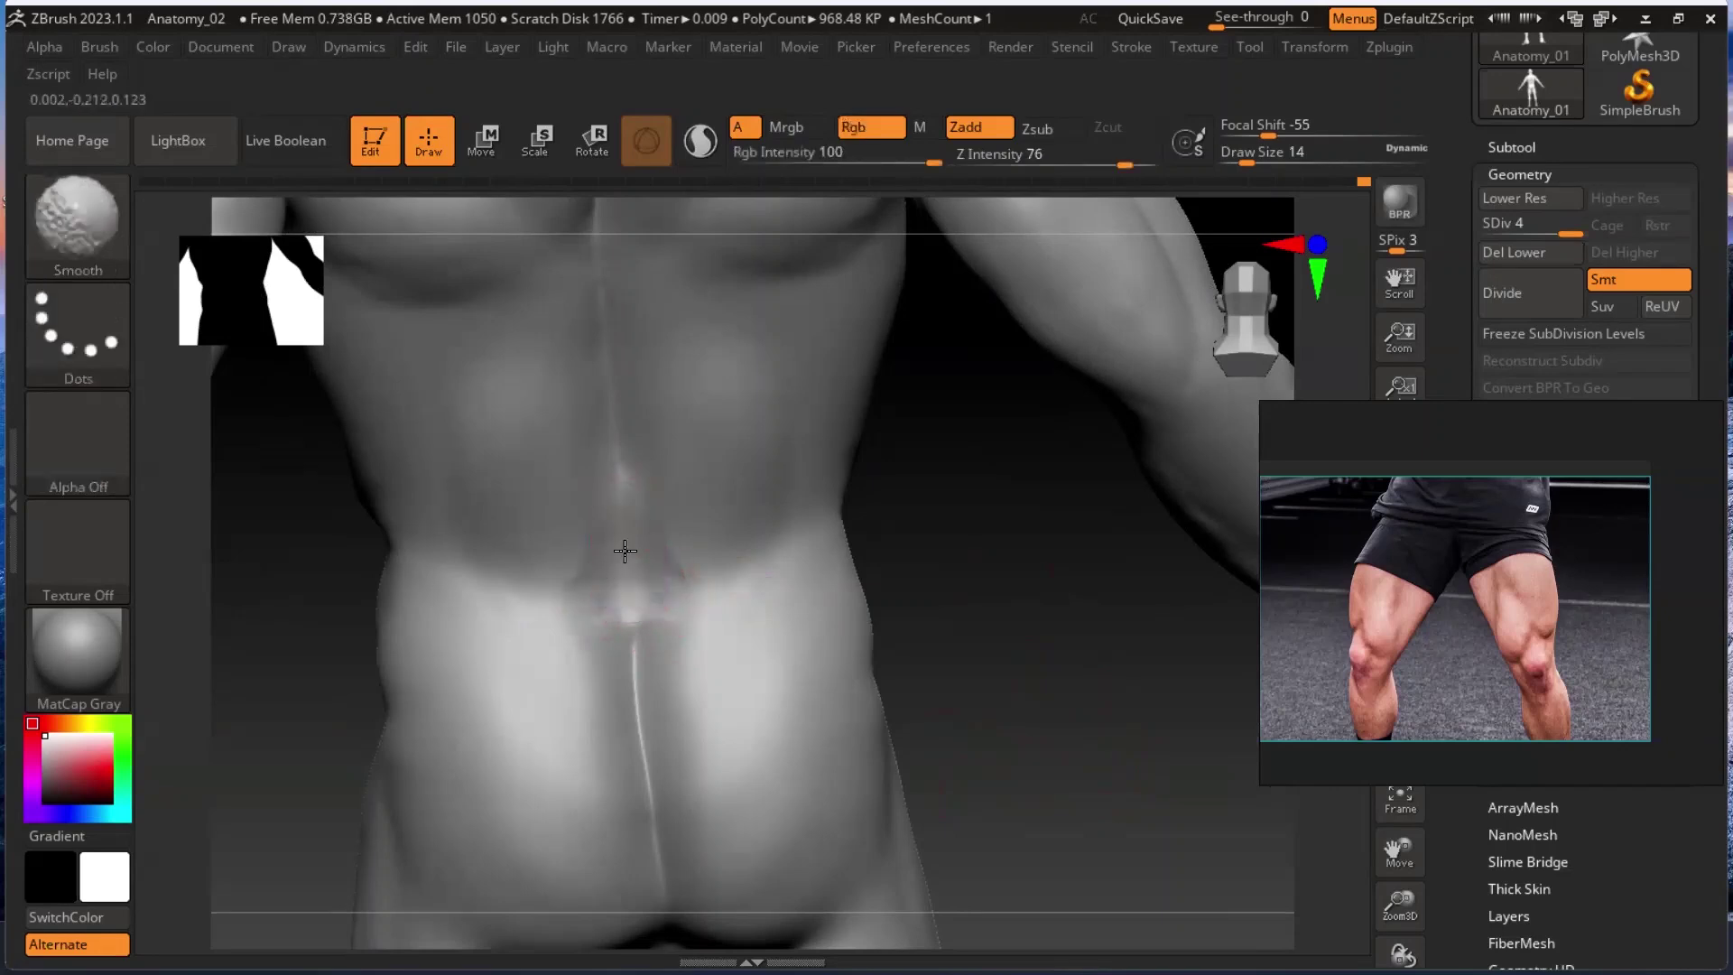
{"action": "left_click_drag", "start_coordinate": [986, 611], "coordinate": [1033, 661]}
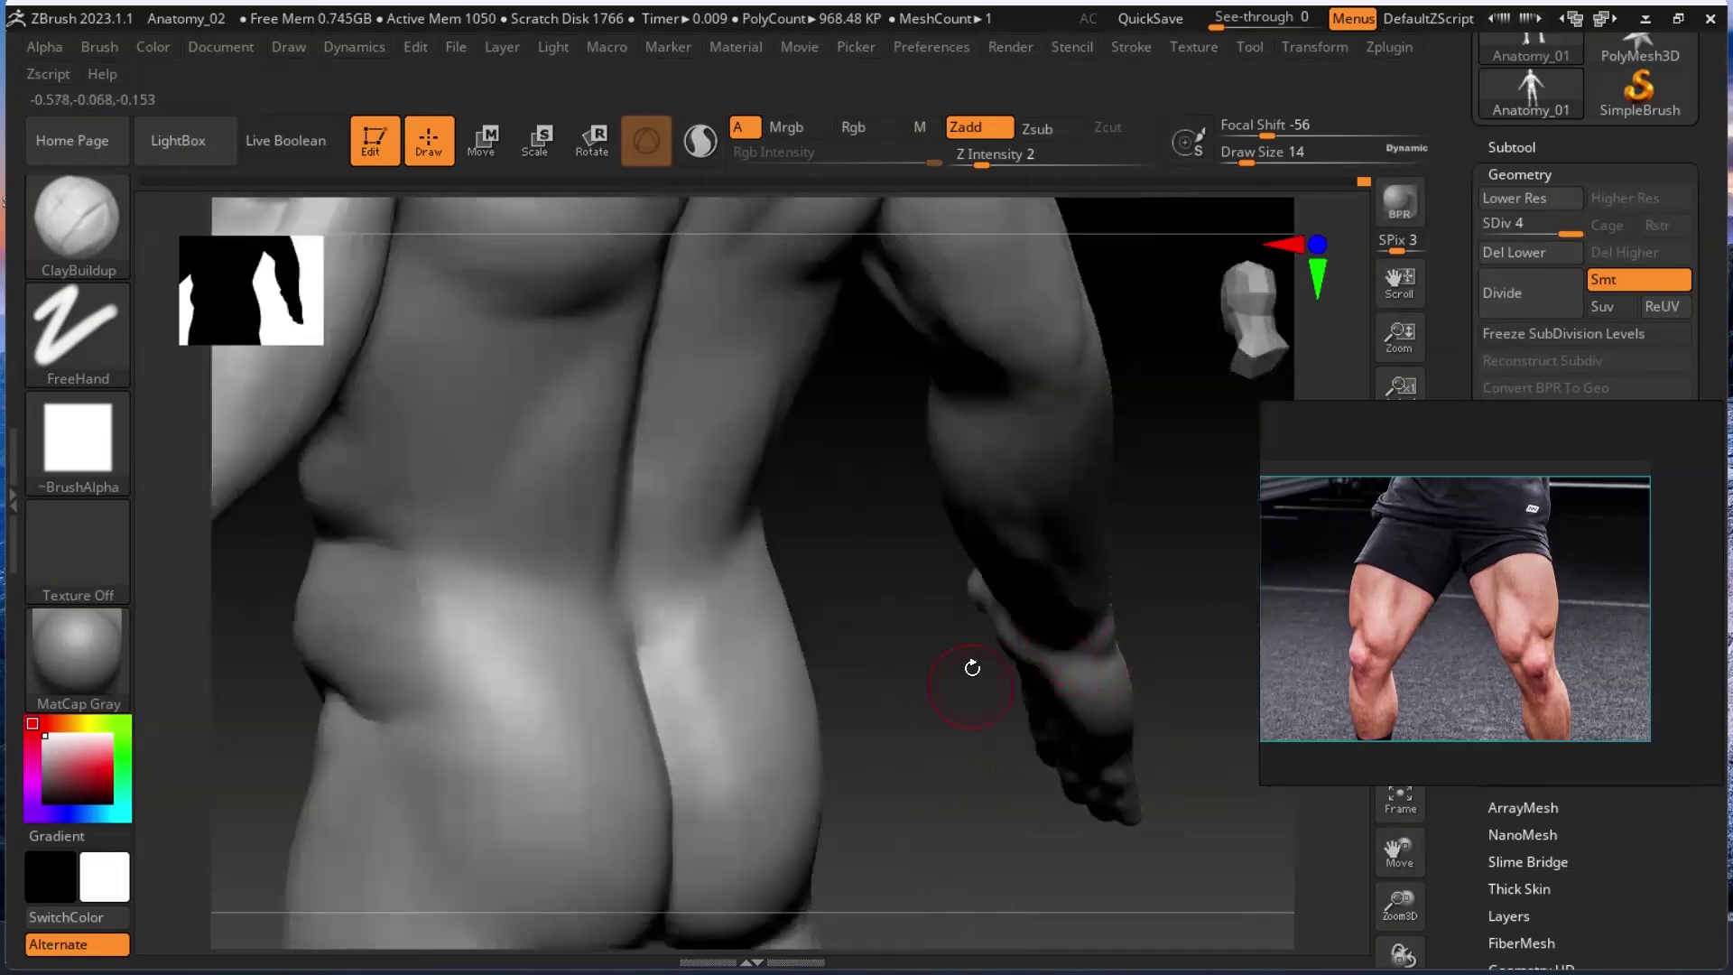
{"action": "left_click_drag", "start_coordinate": [933, 688], "coordinate": [1018, 735]}
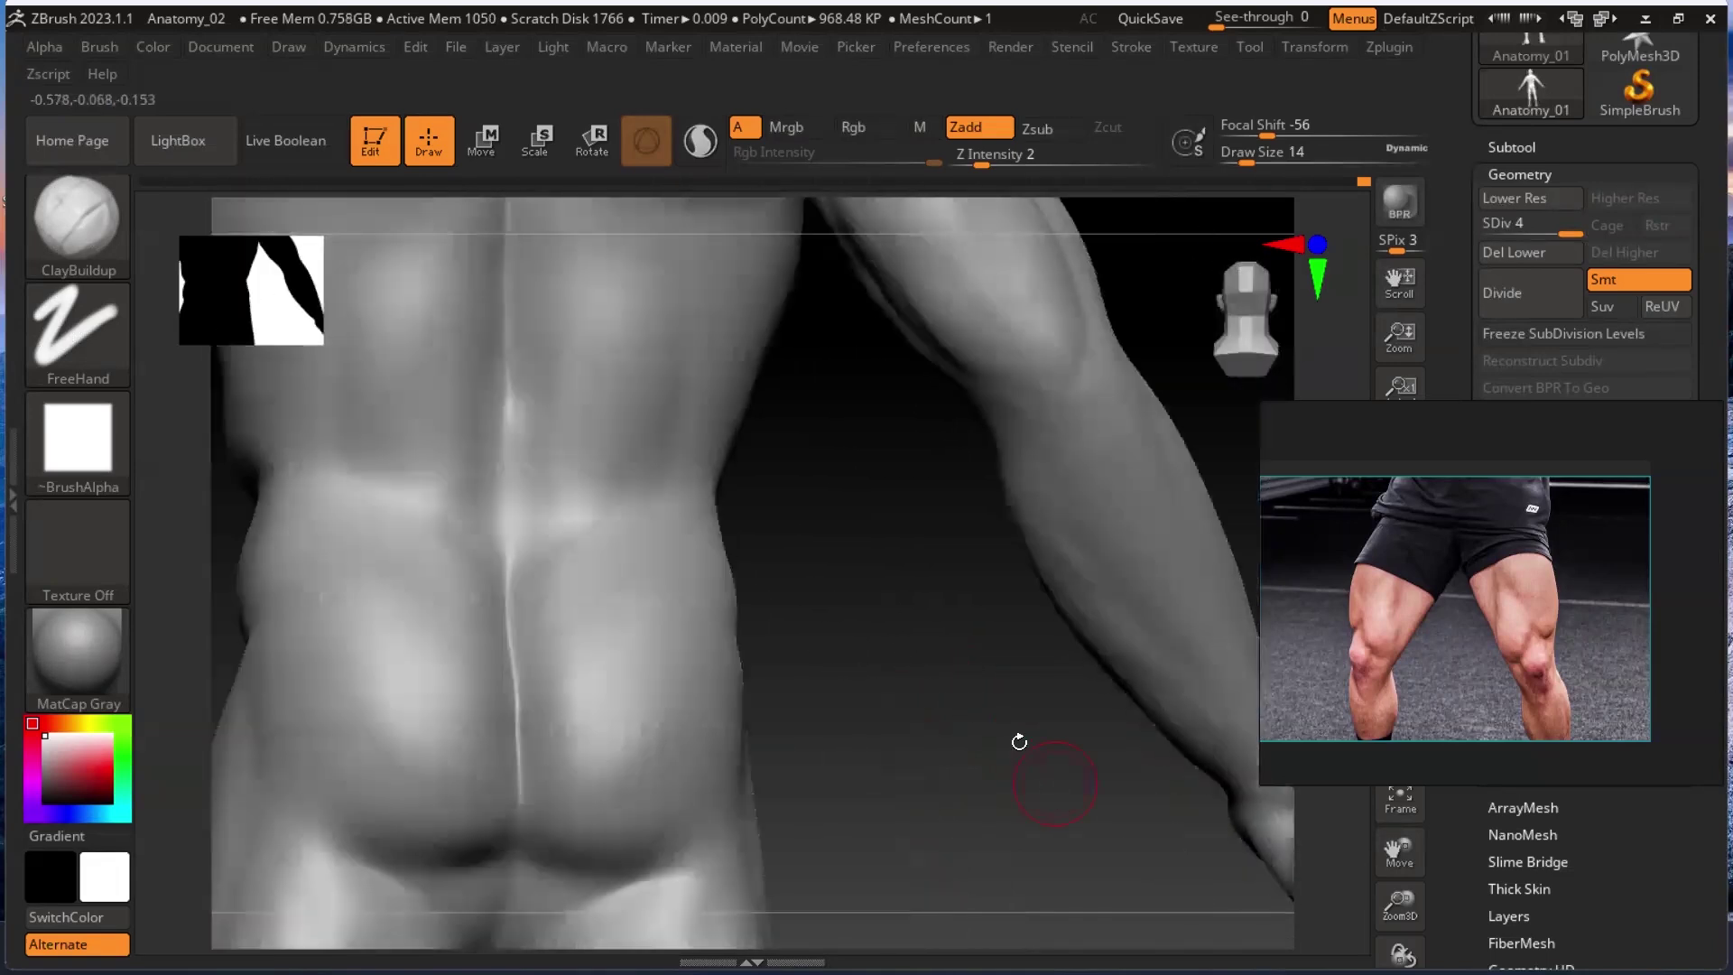
{"action": "key", "text": "shift"}
Add short diagonal strokes flanking the base of the spine and smooth them into the sacrum.
{"action": "left_click_drag", "start_coordinate": [939, 646], "coordinate": [994, 727], "text": "alt"}
{"action": "mouse_move", "coordinate": [628, 591]}
{"action": "left_mouse_down"}
{"action": "mouse_move", "coordinate": [607, 590]}
{"action": "mouse_move", "coordinate": [643, 621]}
{"action": "left_mouse_up"}
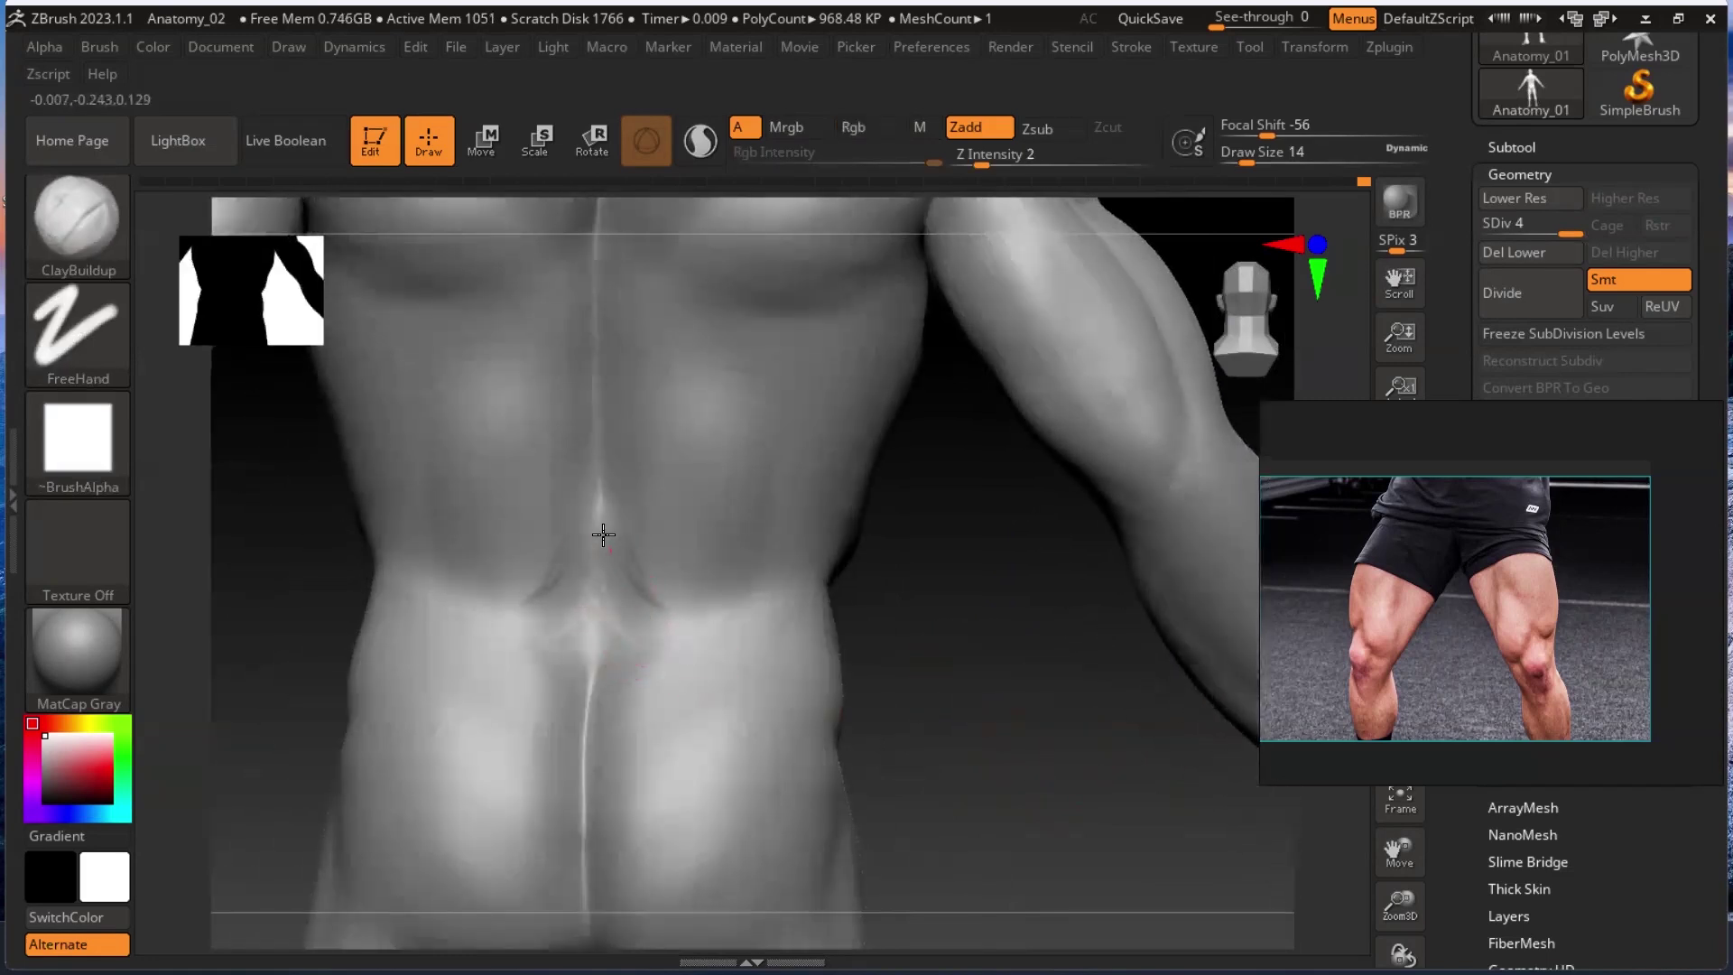
{"action": "key", "text": "shift"}
{"action": "mouse_move", "coordinate": [606, 585]}
{"action": "left_mouse_down", "text": "shift"}
{"action": "mouse_move", "coordinate": [646, 580]}
{"action": "mouse_move", "coordinate": [642, 596]}
{"action": "mouse_move", "coordinate": [674, 604]}
{"action": "mouse_move", "coordinate": [647, 626]}
{"action": "mouse_move", "coordinate": [632, 587]}
{"action": "mouse_move", "coordinate": [668, 607]}
{"action": "left_mouse_up", "text": "shift"}
{"action": "mouse_move", "coordinate": [894, 713]}
{"action": "left_mouse_down"}
{"action": "mouse_move", "coordinate": [967, 742]}
{"action": "mouse_move", "coordinate": [580, 659]}
{"action": "left_mouse_up"}
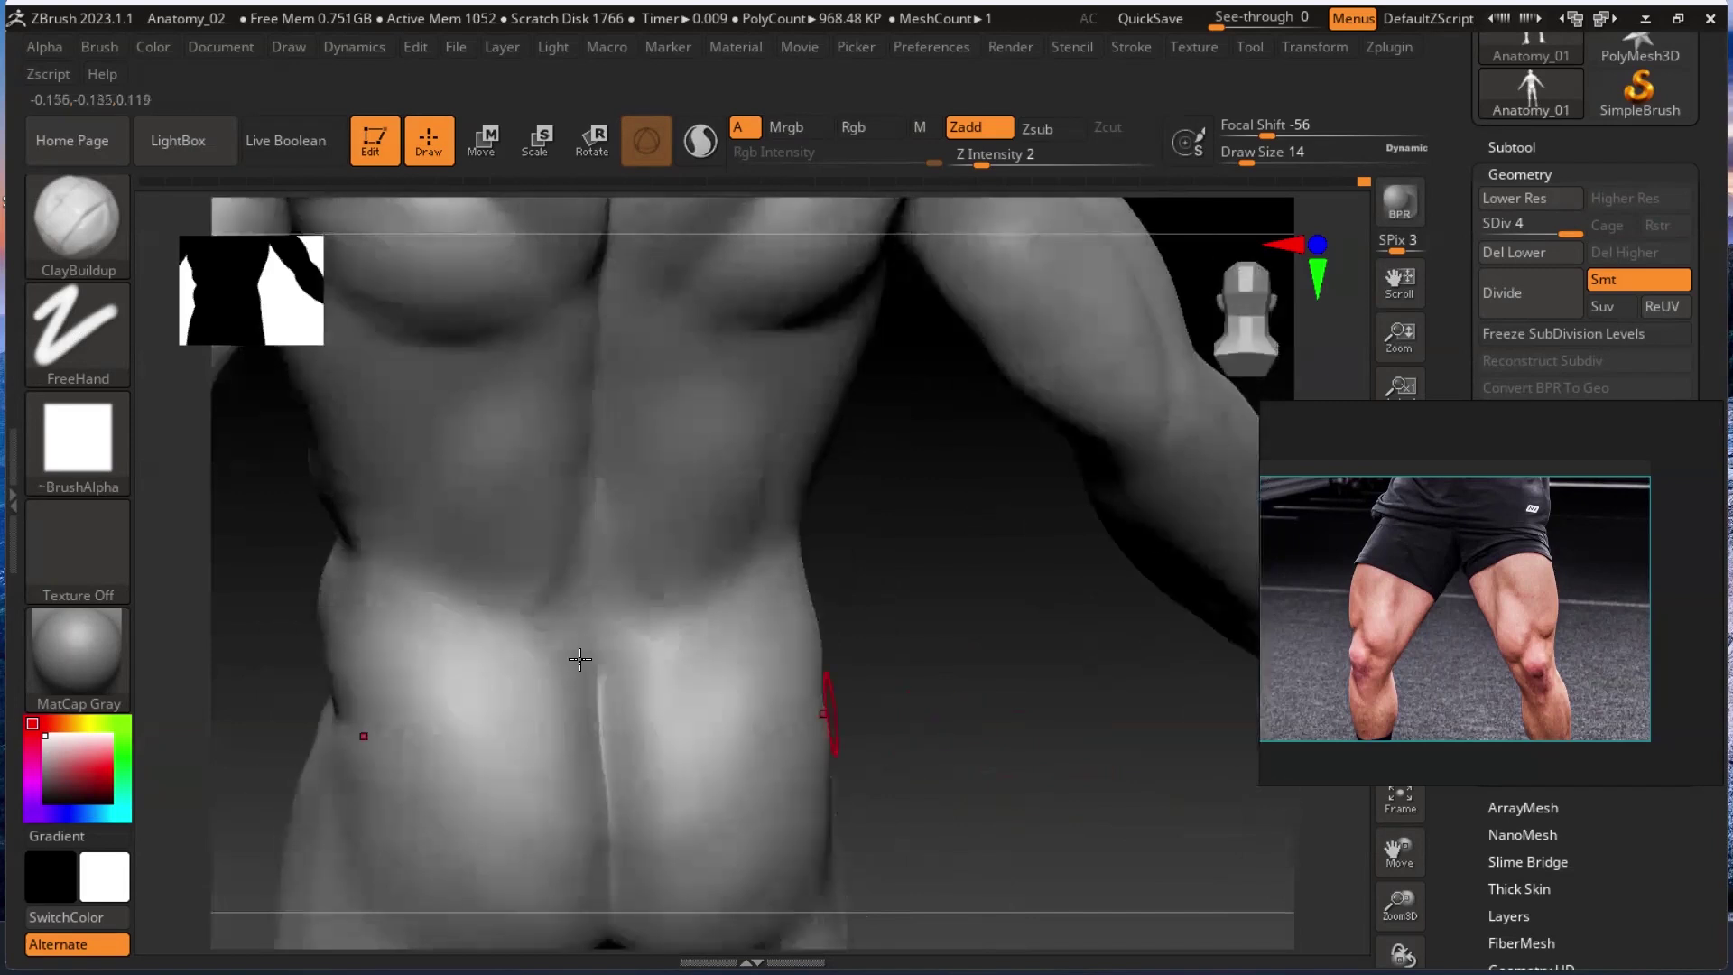
{"action": "key", "text": "shift"}
{"action": "left_click_drag", "start_coordinate": [605, 572], "coordinate": [666, 570], "text": "shift"}
Add curved strokes along the lower outer edges of the lower-back muscles and smooth them.
{"action": "mouse_move", "coordinate": [1076, 728]}
{"action": "left_mouse_down"}
{"action": "mouse_move", "coordinate": [1053, 716]}
{"action": "mouse_move", "coordinate": [1091, 716]}
{"action": "mouse_move", "coordinate": [1078, 693]}
{"action": "left_mouse_up"}
{"action": "left_click_drag", "start_coordinate": [995, 645], "coordinate": [1000, 610]}
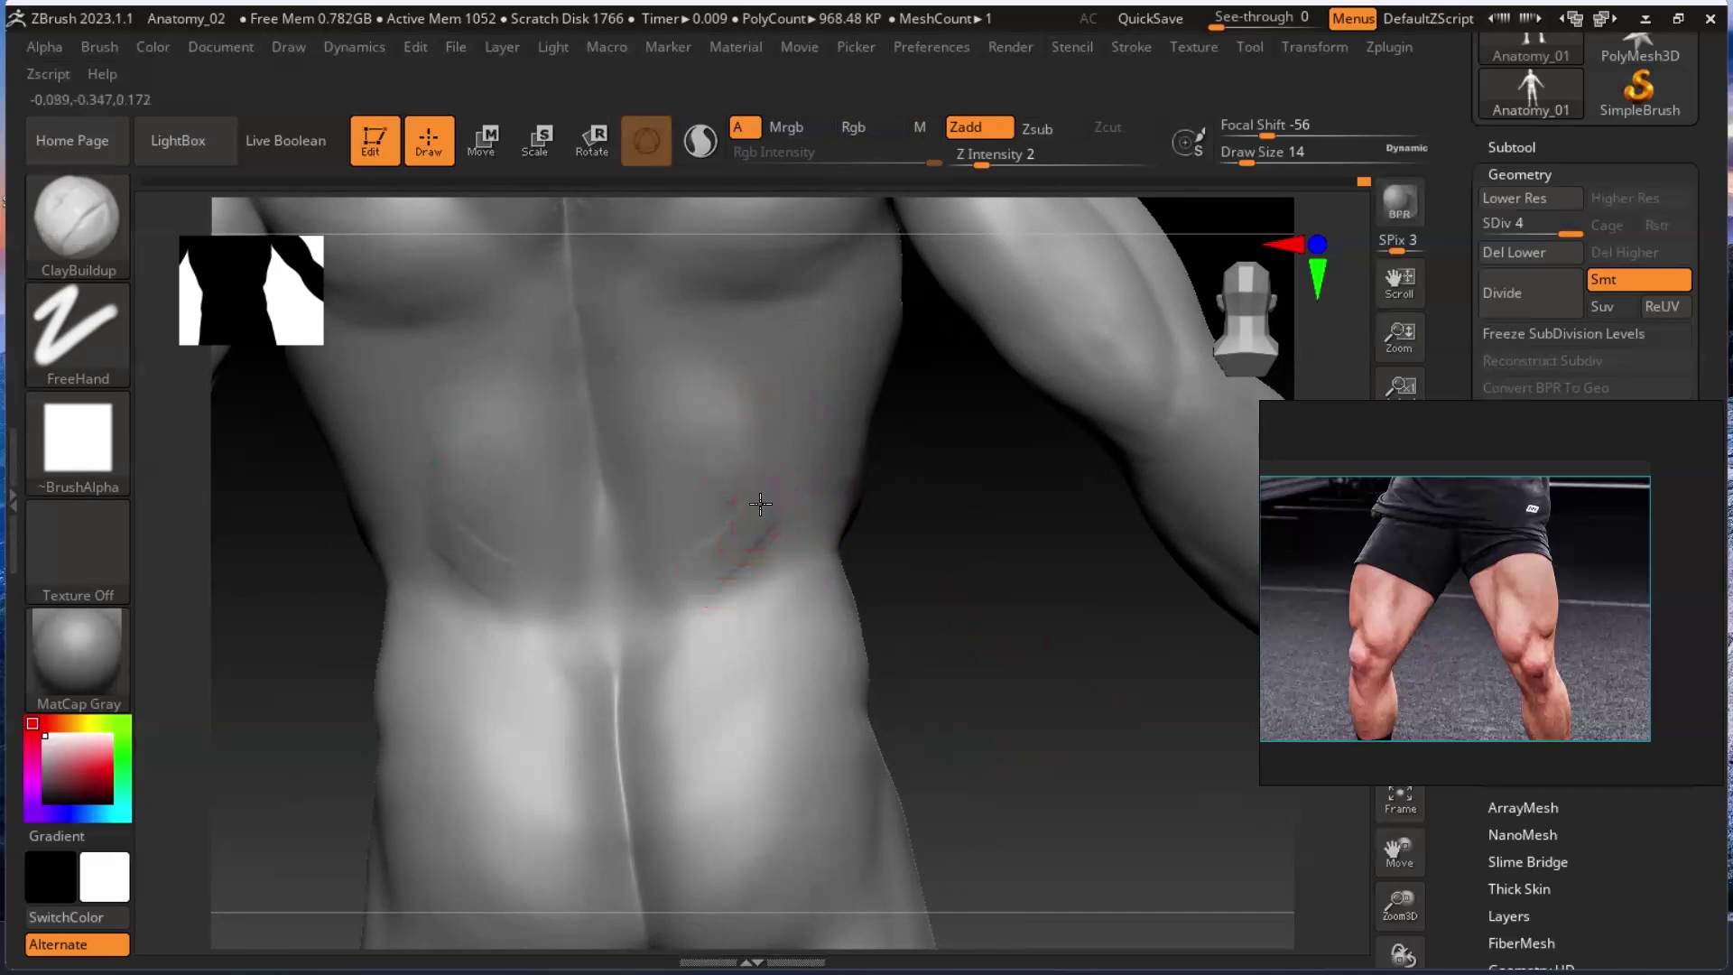
{"action": "key", "text": "shift"}
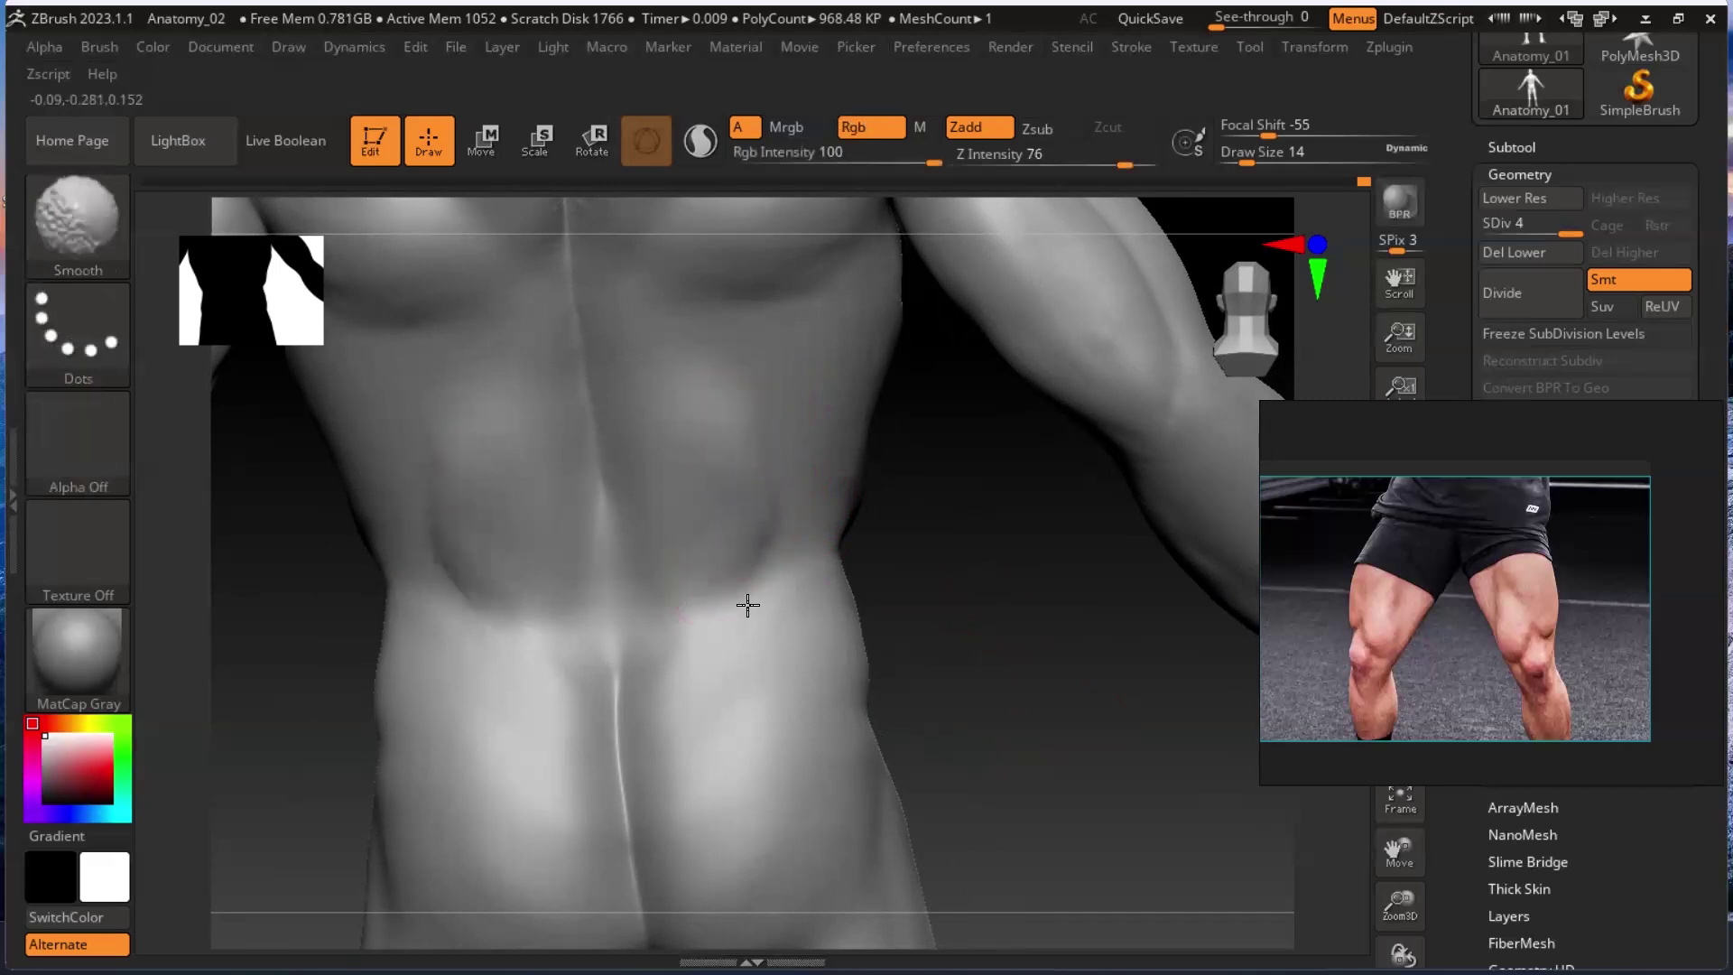
{"action": "mouse_move", "coordinate": [1137, 714]}
{"action": "left_mouse_down", "text": "alt"}
{"action": "mouse_move", "coordinate": [1102, 693]}
{"action": "mouse_move", "coordinate": [903, 677]}
{"action": "mouse_move", "coordinate": [957, 704]}
{"action": "mouse_move", "coordinate": [939, 735]}
{"action": "mouse_move", "coordinate": [909, 685]}
{"action": "mouse_move", "coordinate": [1033, 853]}
{"action": "left_mouse_up", "text": "alt"}
{"action": "key", "text": "shift"}
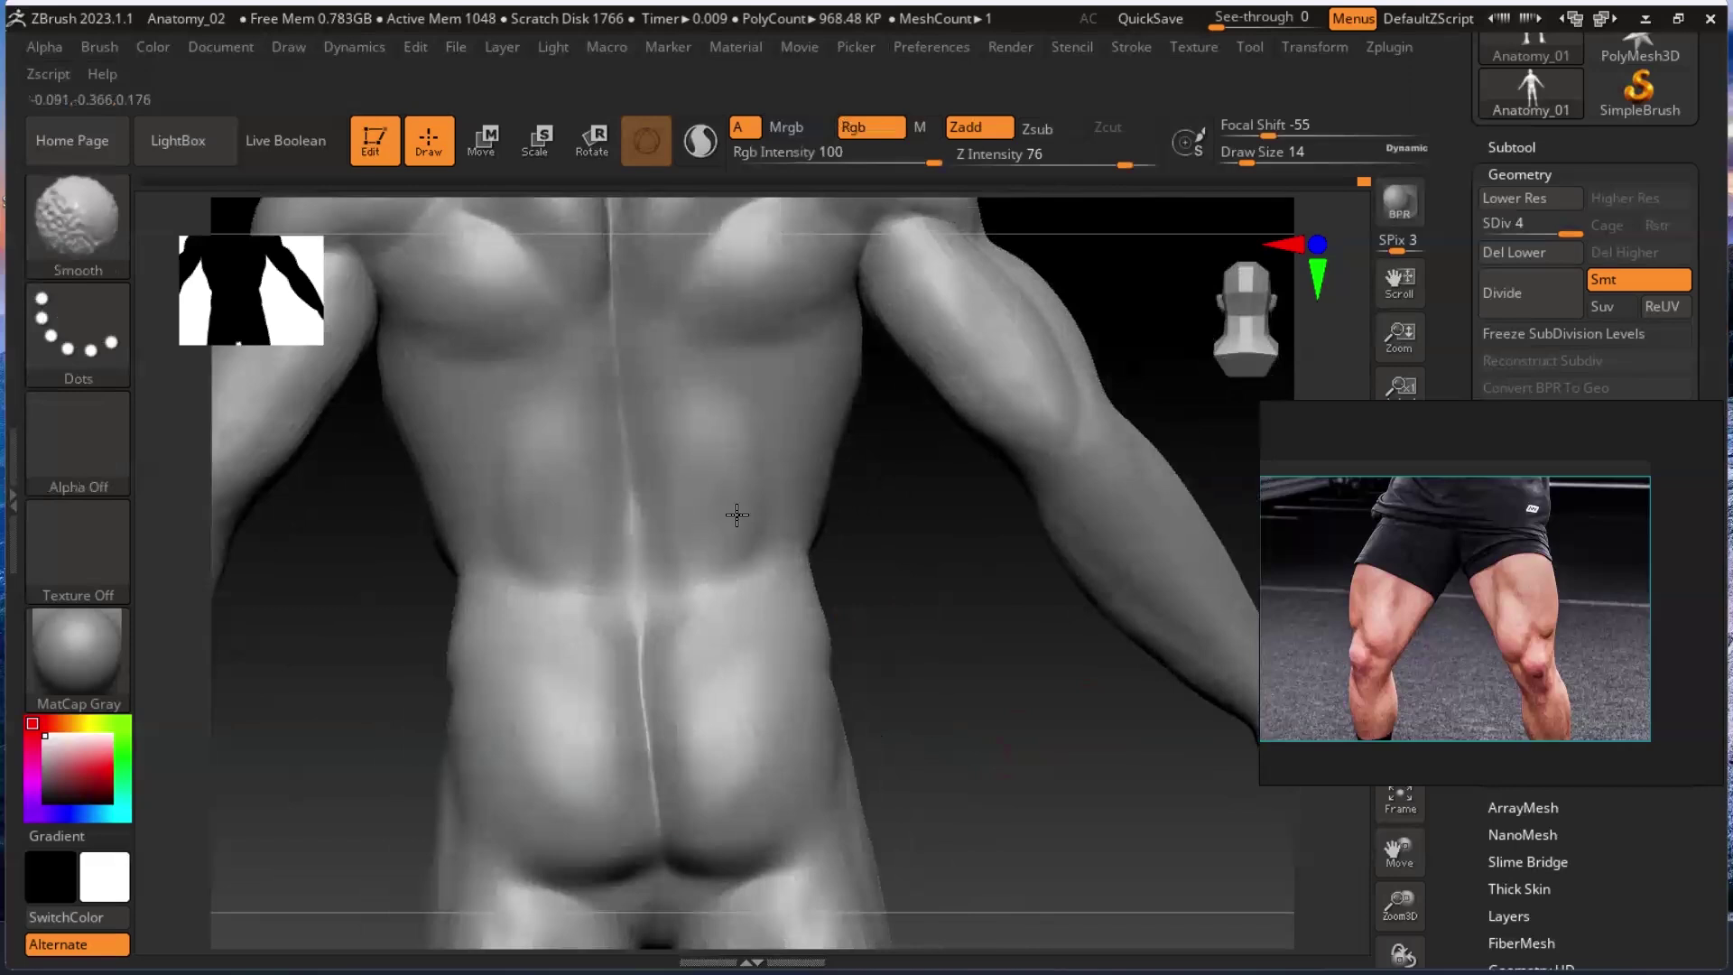
Build up lengthwise hamstring fibres on the backs of the thighs with ClayBuildup at Draw Size 22 and smooth them.
{"action": "mouse_move", "coordinate": [851, 572]}
{"action": "left_mouse_down"}
{"action": "mouse_move", "coordinate": [852, 631]}
{"action": "mouse_move", "coordinate": [909, 627]}
{"action": "mouse_move", "coordinate": [1028, 661]}
{"action": "mouse_move", "coordinate": [1134, 647]}
{"action": "mouse_move", "coordinate": [1045, 661]}
{"action": "mouse_move", "coordinate": [929, 774]}
{"action": "mouse_move", "coordinate": [945, 662]}
{"action": "mouse_move", "coordinate": [1037, 770]}
{"action": "mouse_move", "coordinate": [1018, 689]}
{"action": "mouse_move", "coordinate": [916, 540]}
{"action": "left_mouse_up"}
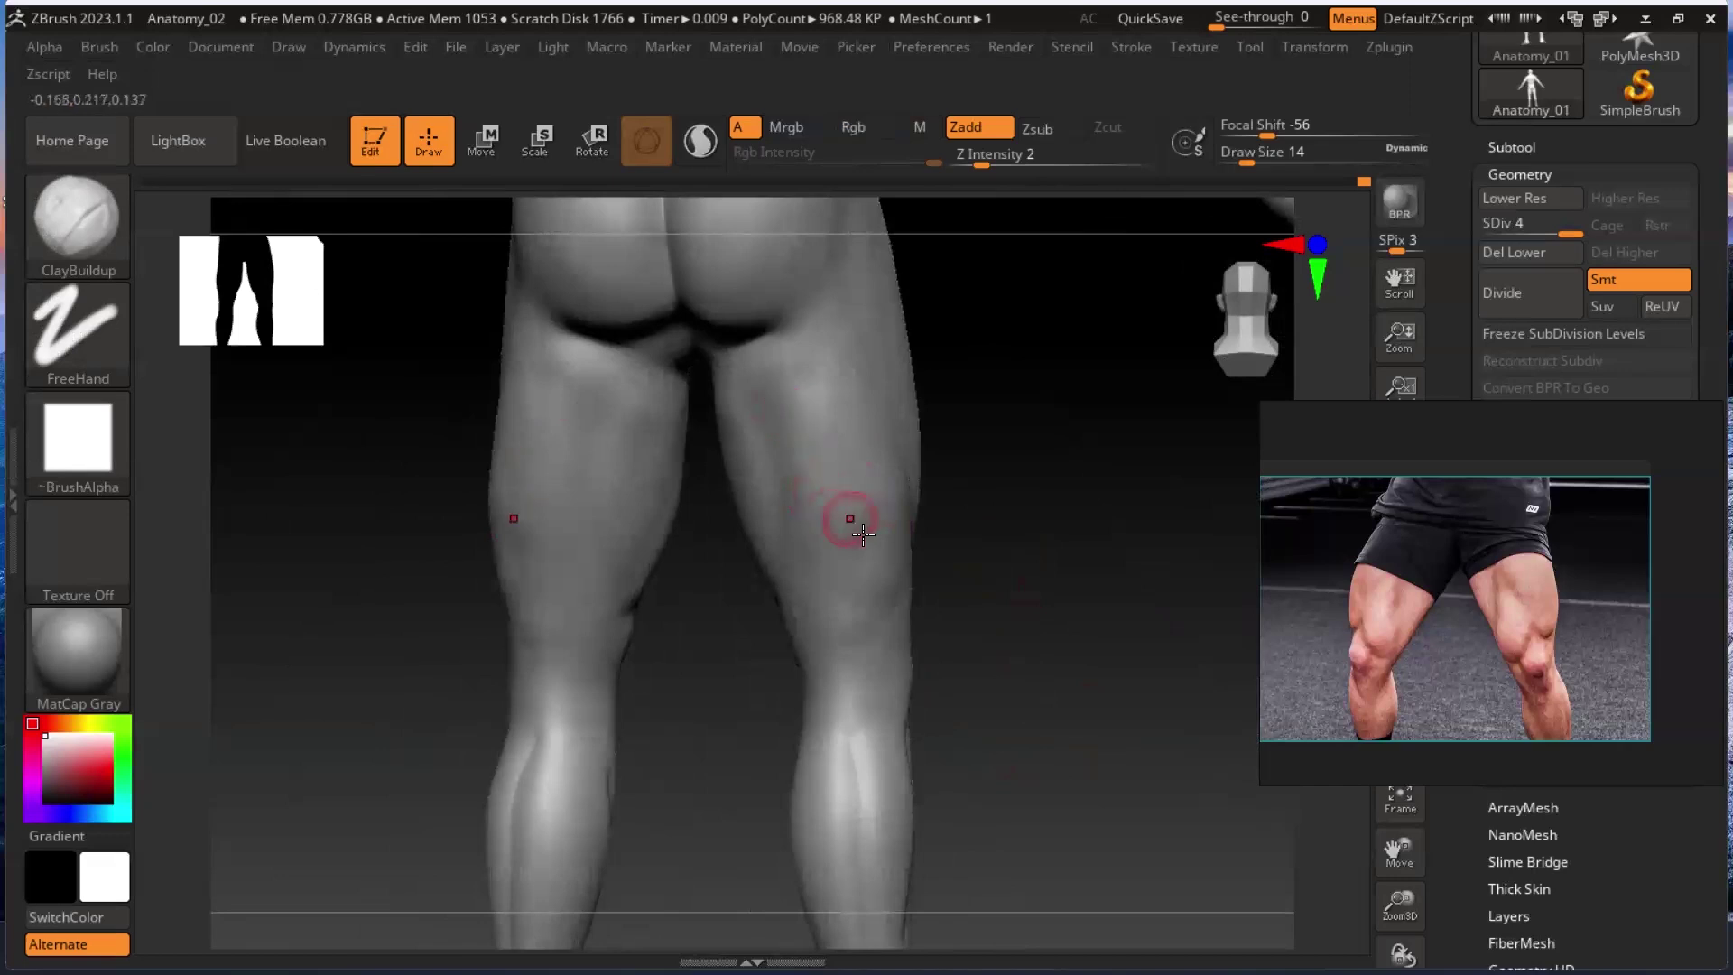
{"action": "key", "text": "bracketright"}
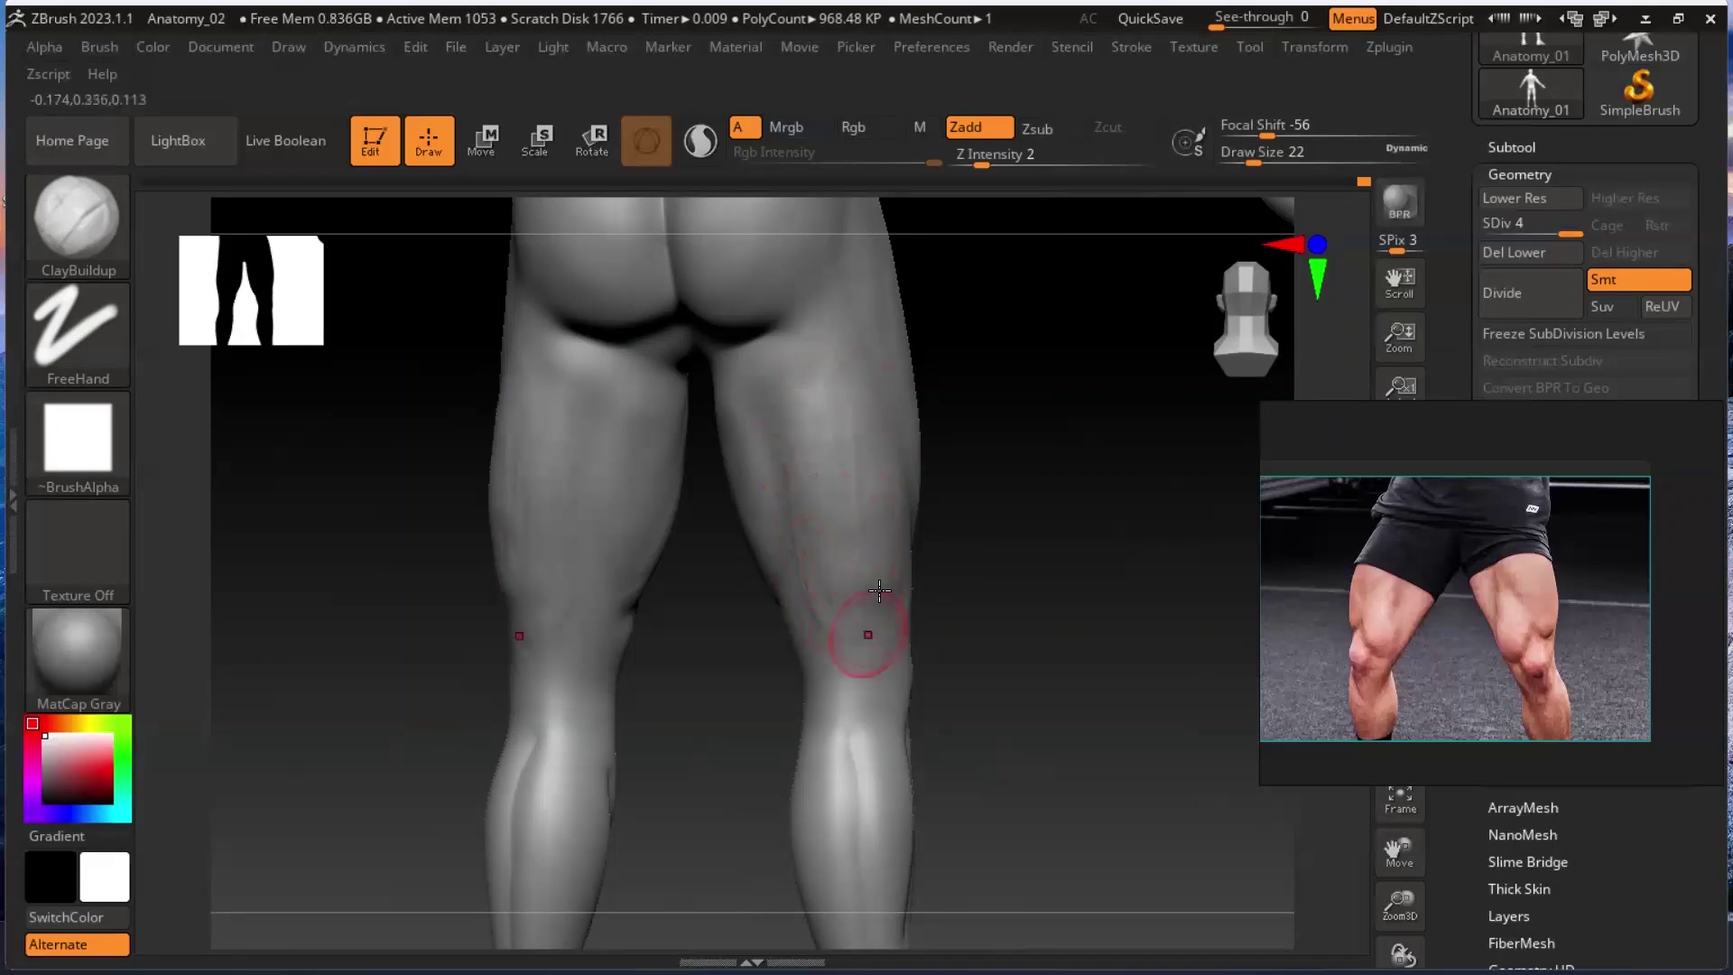
{"action": "key", "text": "shift"}
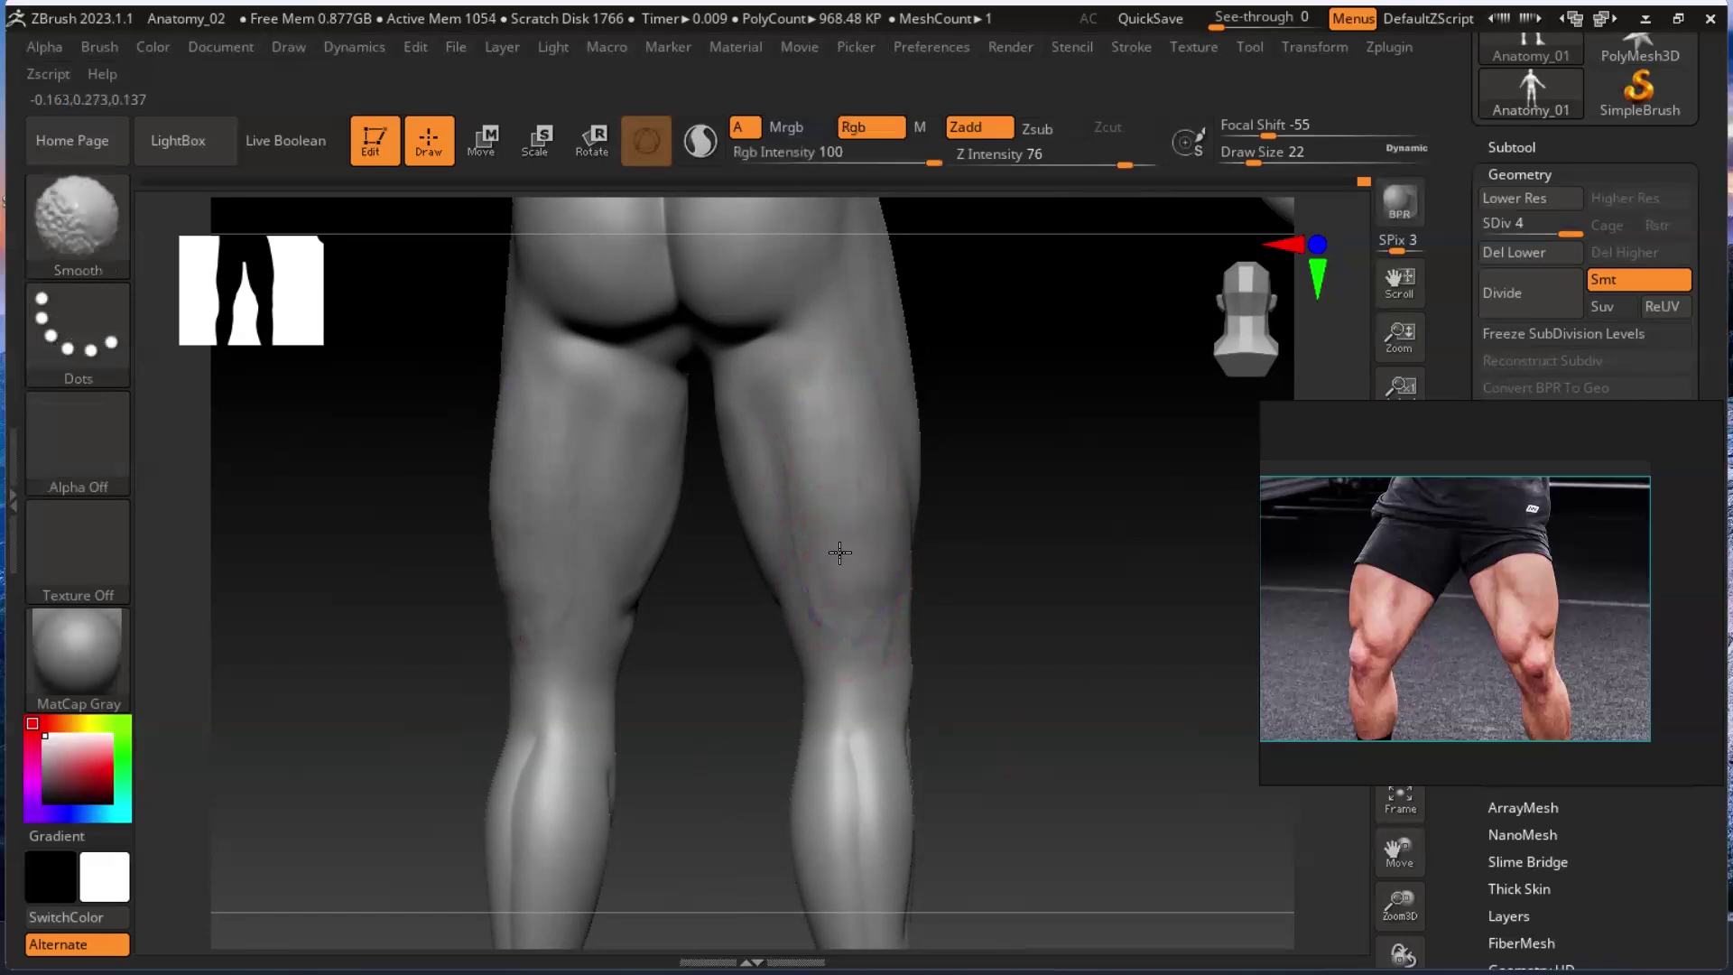
{"action": "left_click_drag", "start_coordinate": [888, 648], "coordinate": [853, 546], "text": "shift"}
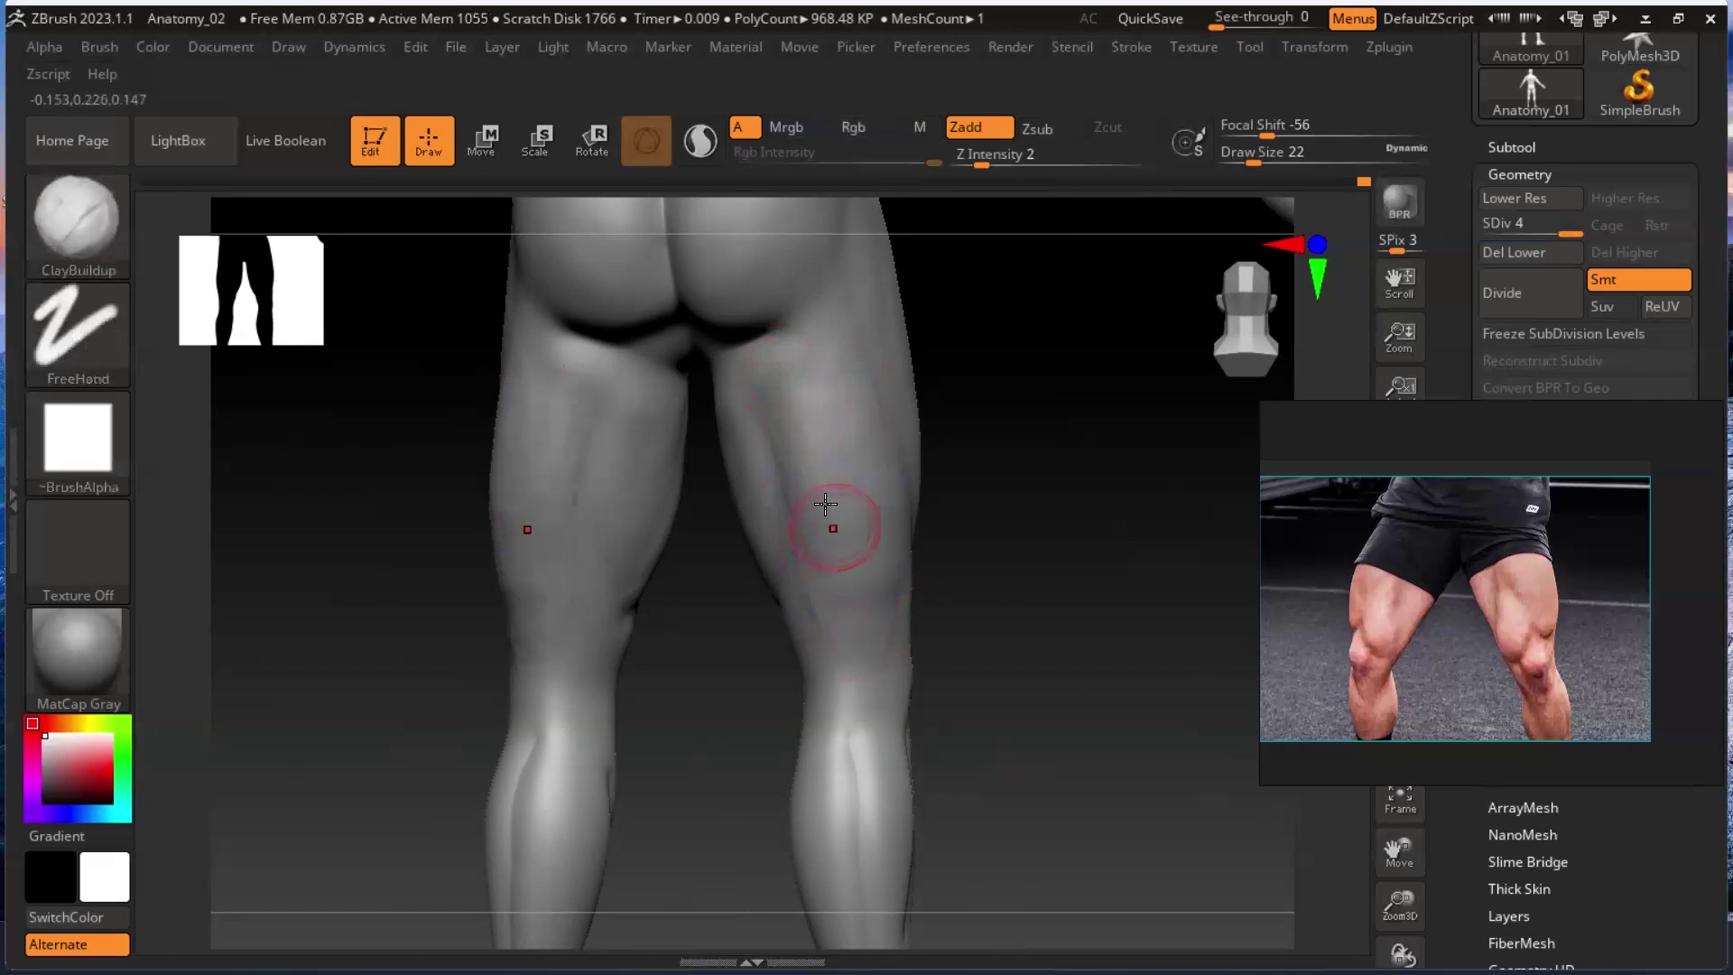
{"action": "key", "text": "shift"}
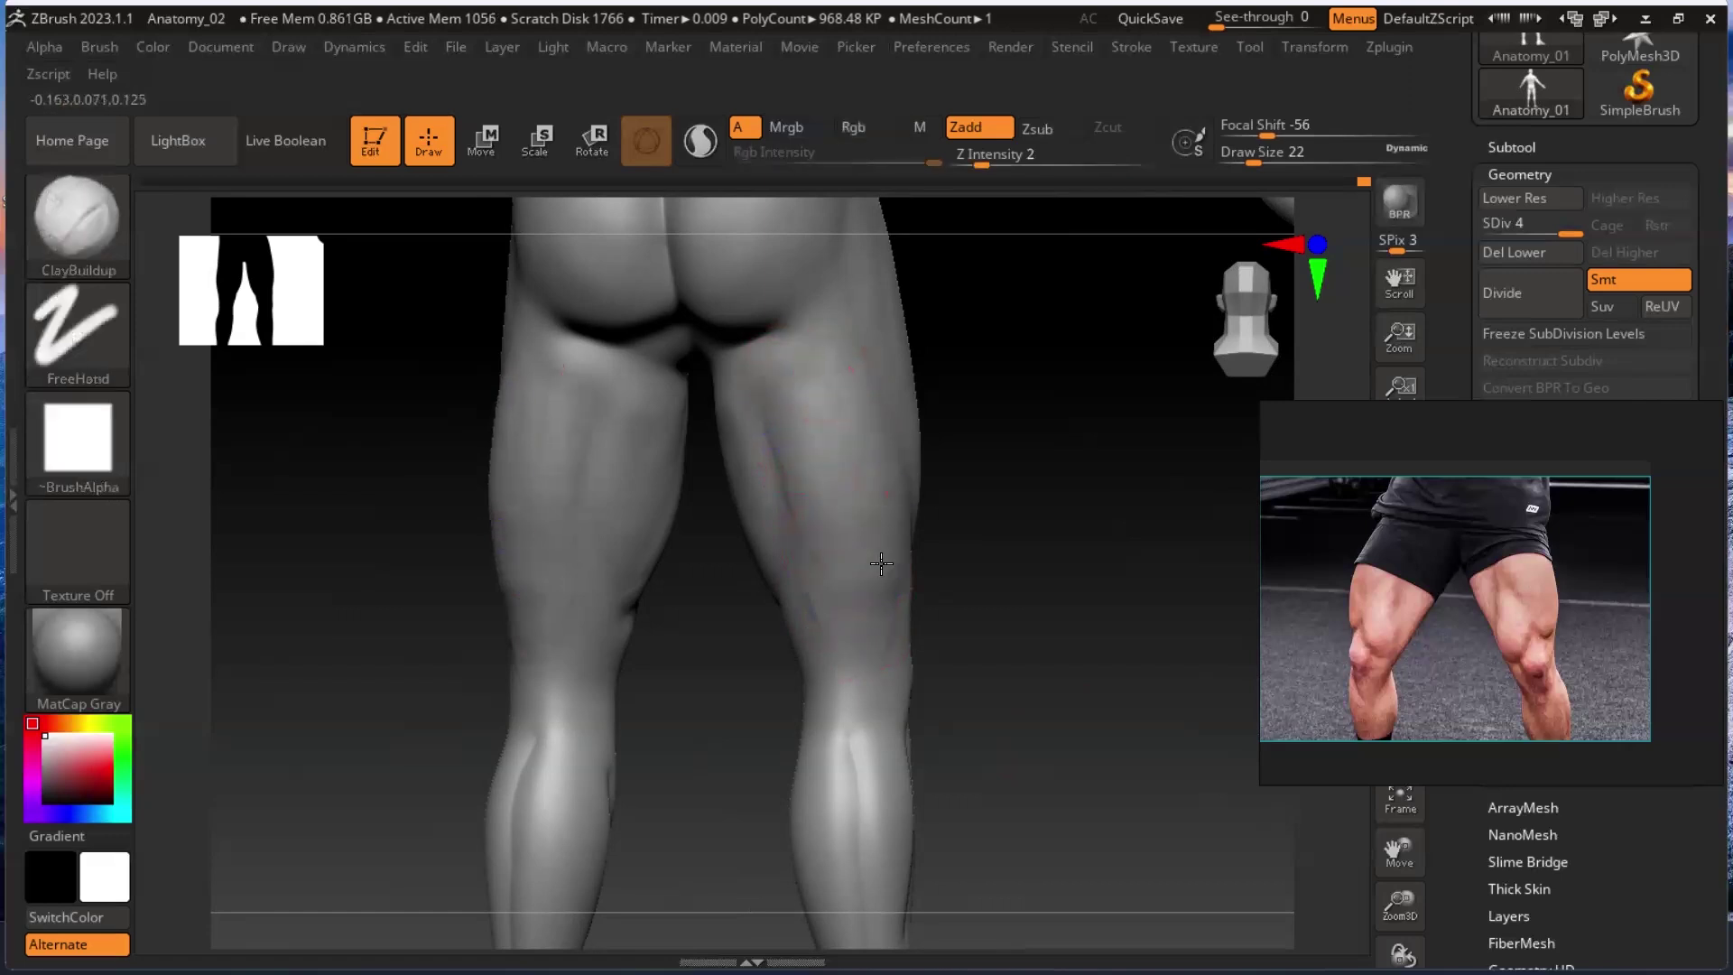
{"action": "key", "text": "shift"}
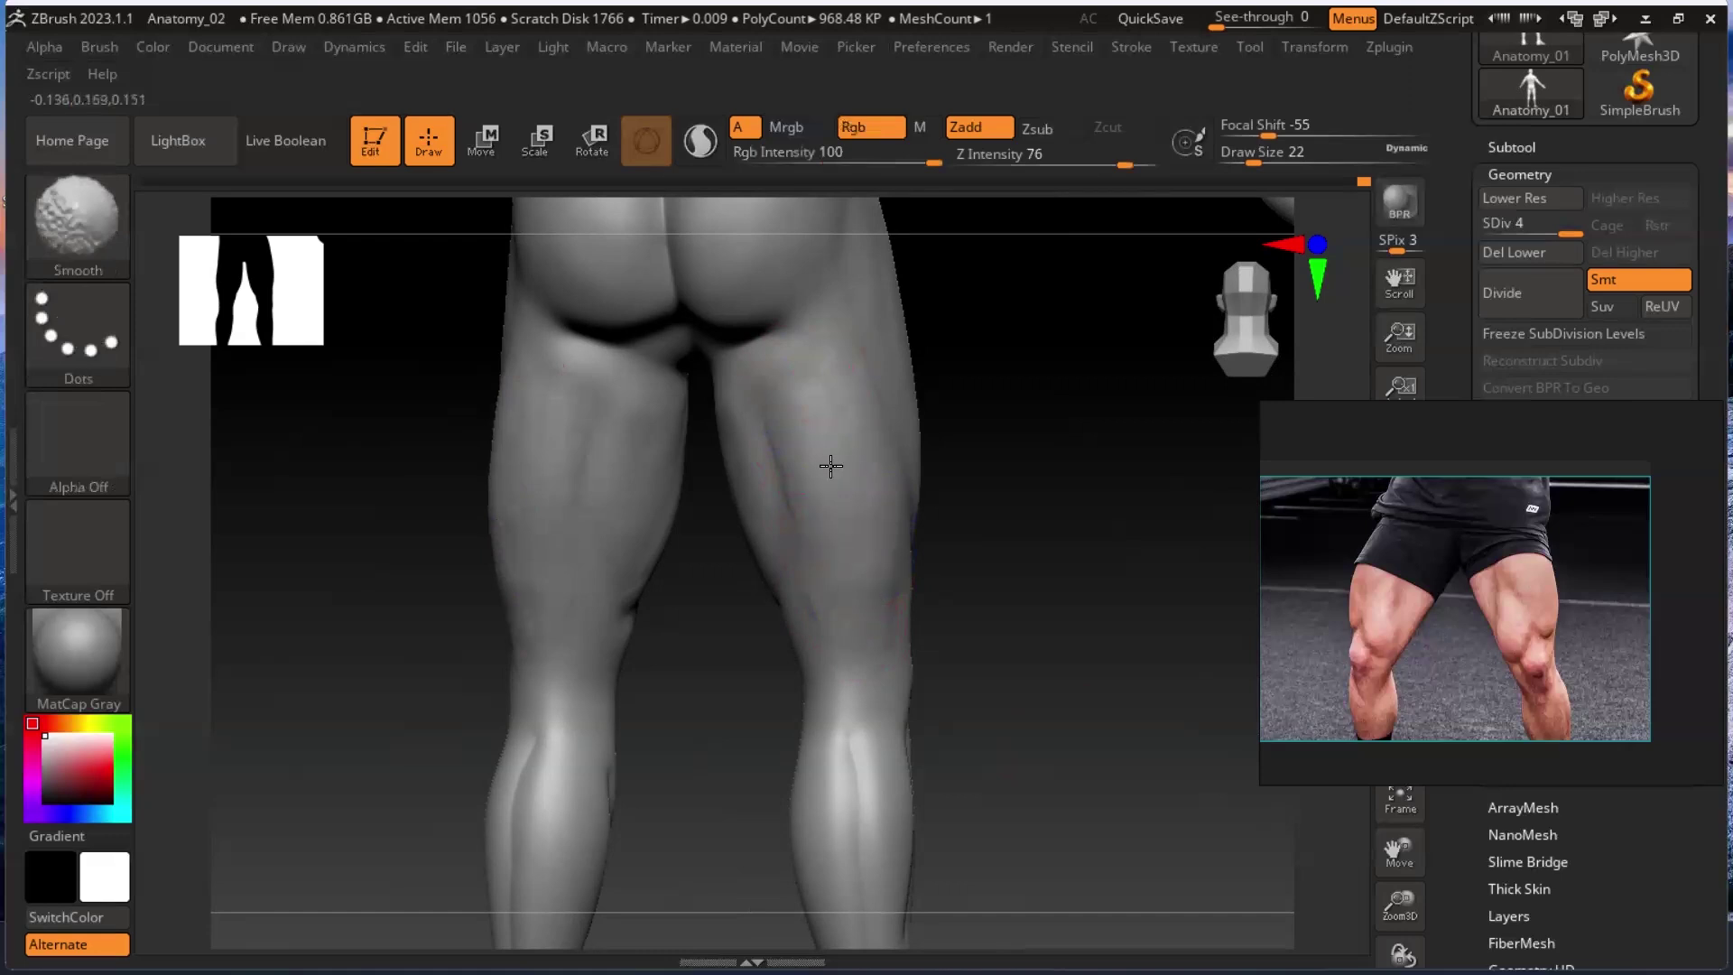
Refine the upper back of the thigh just below the buttock with ClayBuildup at Draw Size 22 and smooth it.
{"action": "left_click_drag", "start_coordinate": [1045, 546], "coordinate": [1031, 600]}
{"action": "mouse_move", "coordinate": [803, 388]}
{"action": "left_mouse_down"}
{"action": "mouse_move", "coordinate": [748, 425]}
{"action": "mouse_move", "coordinate": [778, 533]}
{"action": "mouse_move", "coordinate": [778, 451]}
{"action": "left_mouse_up"}
{"action": "key", "text": "shift"}
Carve a crease at the top of the hamstrings beneath the buttock with DamStandard at Draw Size 22.
{"action": "left_click_drag", "start_coordinate": [1083, 516], "coordinate": [1037, 469]}
{"action": "mouse_move", "coordinate": [1020, 542]}
{"action": "left_mouse_down", "text": "alt"}
{"action": "mouse_move", "coordinate": [1011, 686]}
{"action": "mouse_move", "coordinate": [1065, 669]}
{"action": "mouse_move", "coordinate": [1064, 775]}
{"action": "left_mouse_up", "text": "alt"}
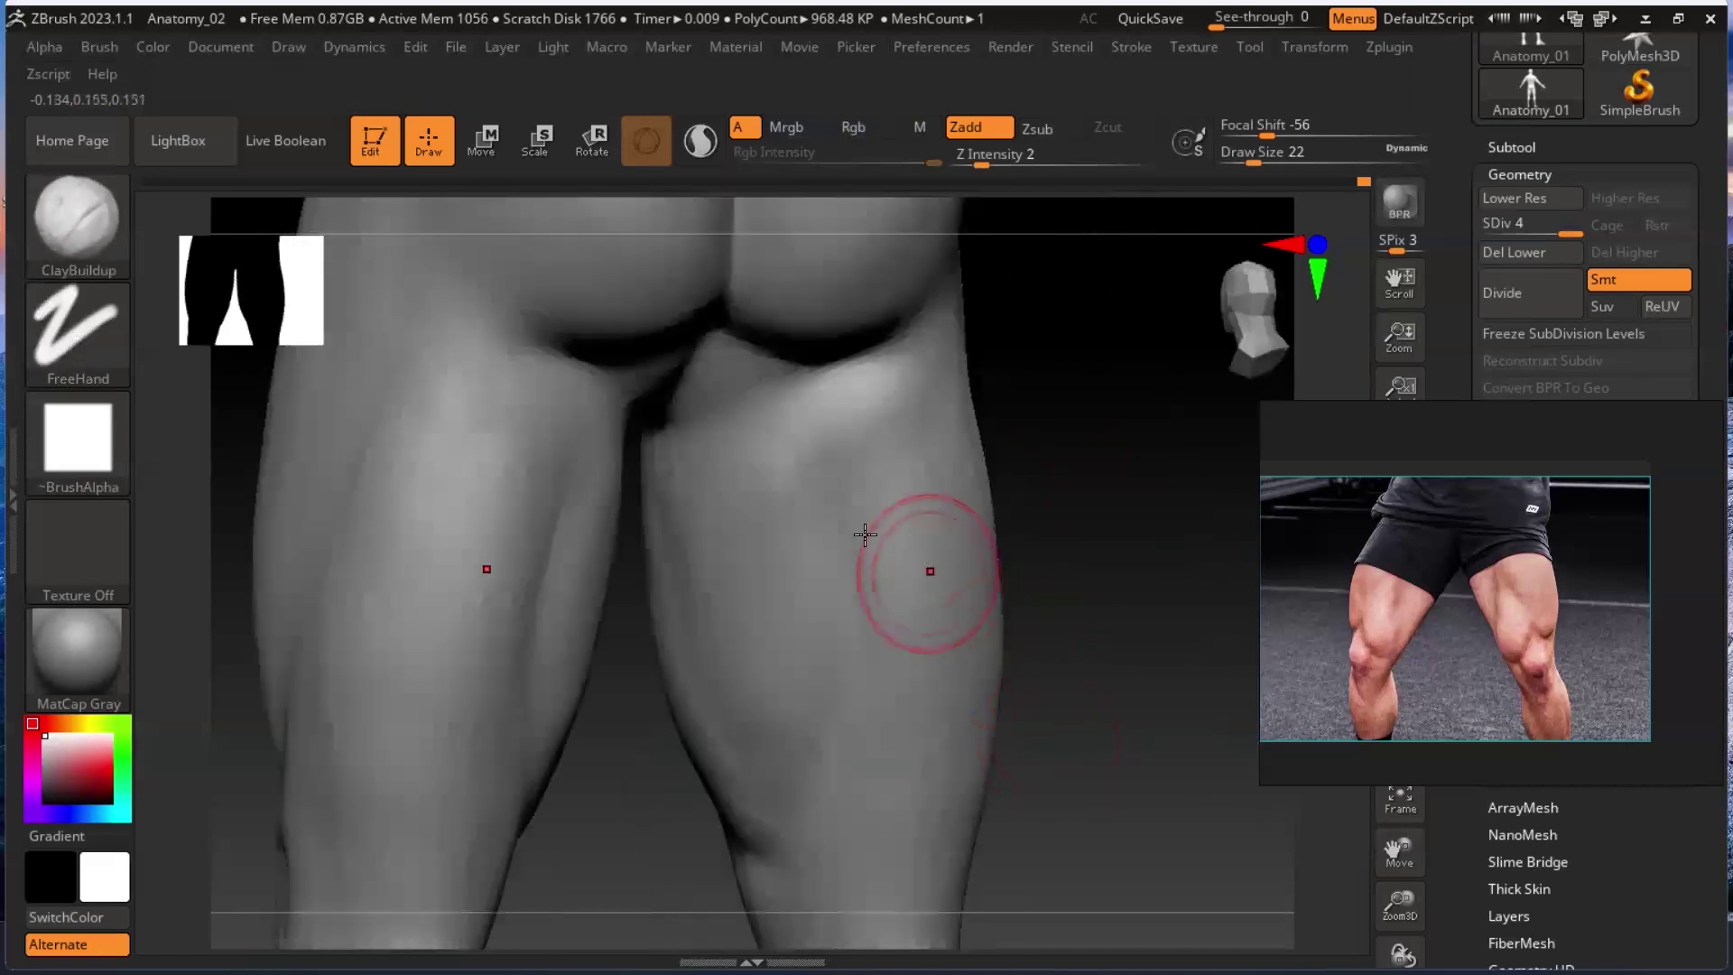
{"action": "left_click", "coordinate": [117, 190]}
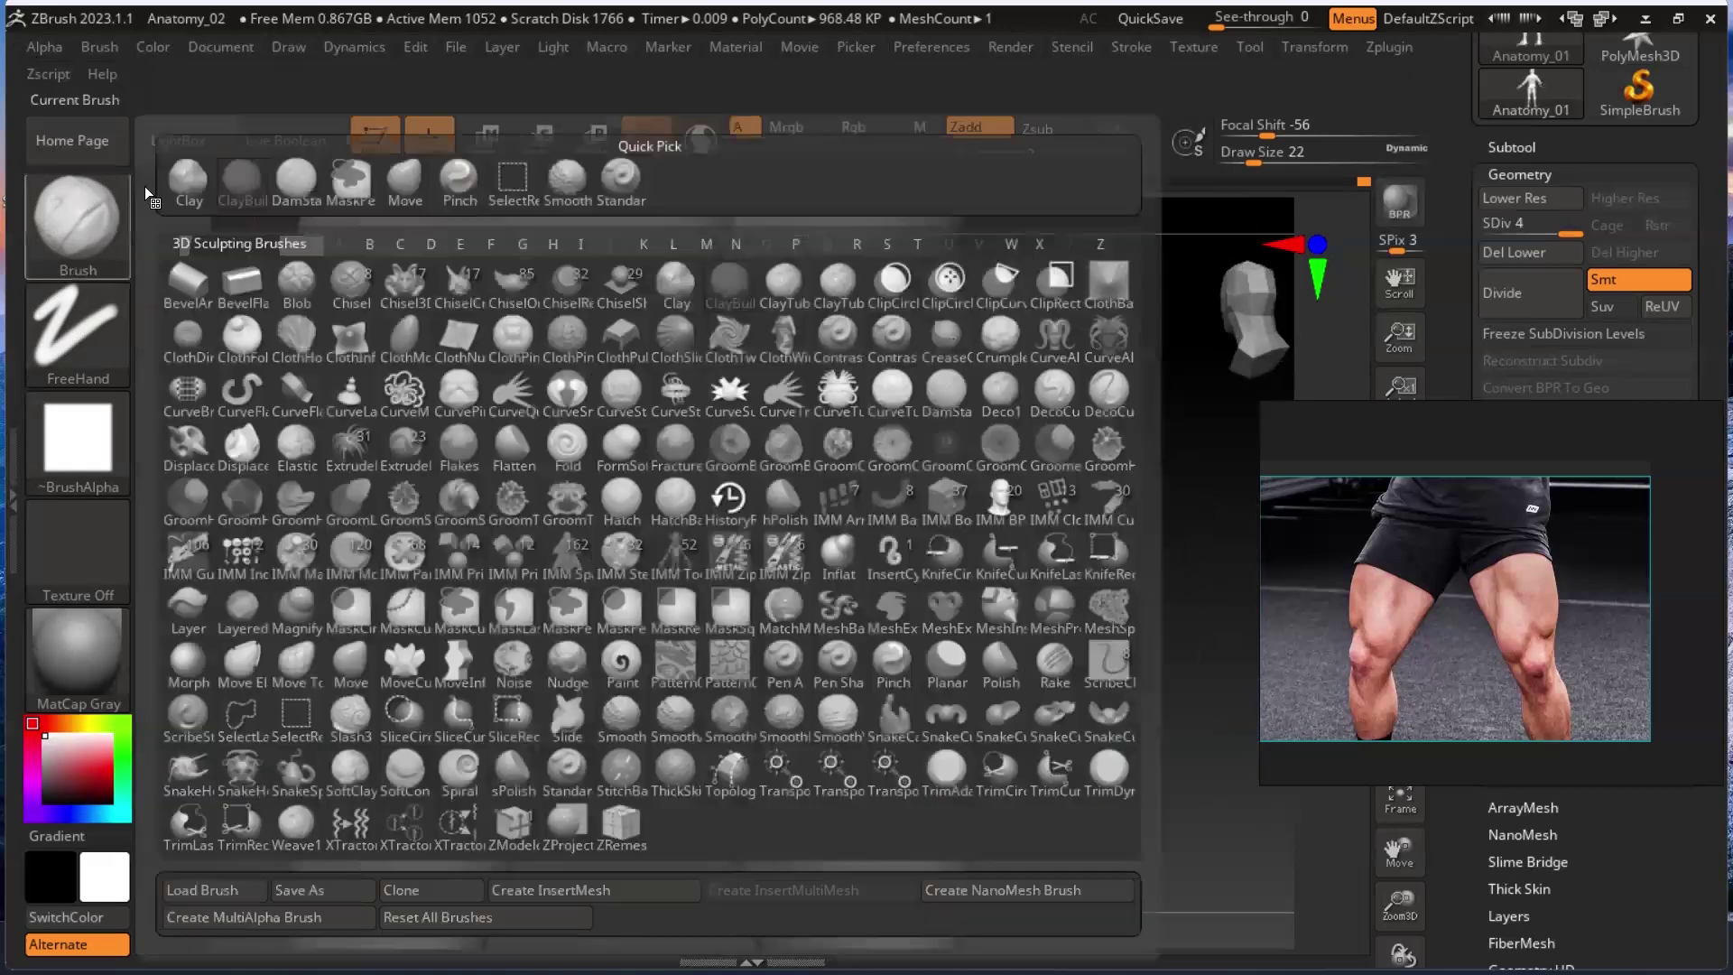
{"action": "left_click", "coordinate": [296, 187]}
{"action": "mouse_move", "coordinate": [814, 434]}
{"action": "left_mouse_down"}
{"action": "mouse_move", "coordinate": [793, 388]}
{"action": "mouse_move", "coordinate": [817, 450]}
{"action": "mouse_move", "coordinate": [765, 382]}
{"action": "left_mouse_up"}
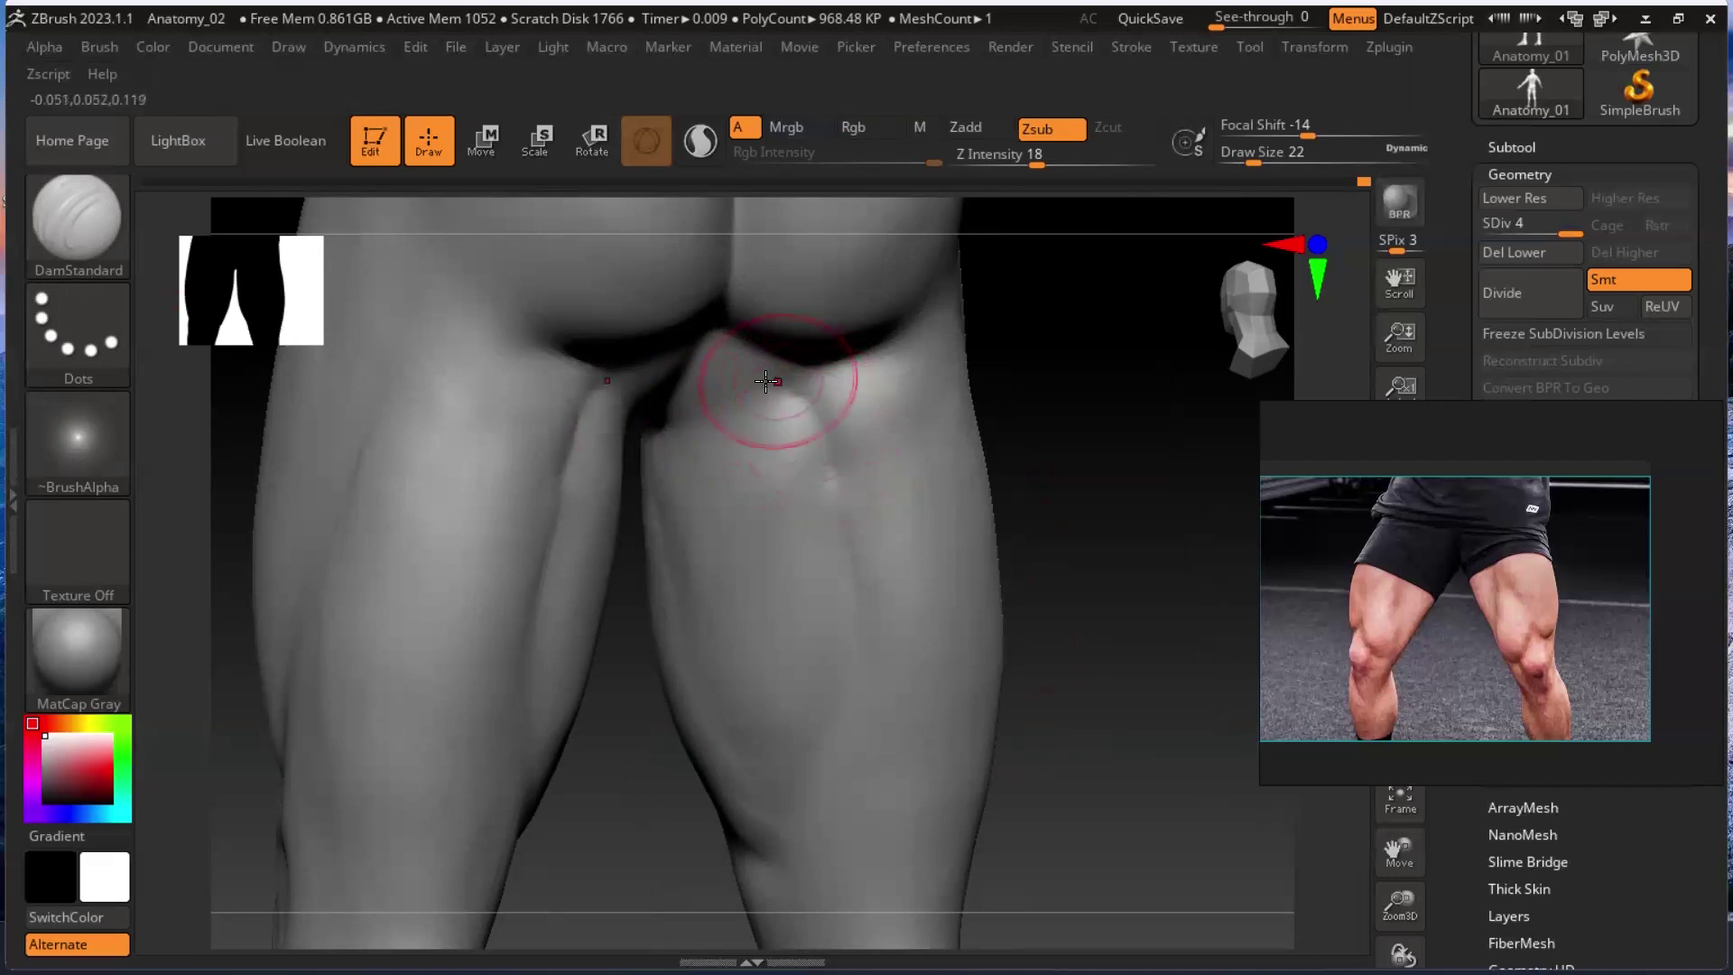
Undo the last stroke and smooth the back of the thigh lengthwise below the buttock.
{"action": "mouse_move", "coordinate": [1188, 519]}
{"action": "left_mouse_down"}
{"action": "mouse_move", "coordinate": [1012, 608]}
{"action": "mouse_move", "coordinate": [878, 511]}
{"action": "mouse_move", "coordinate": [825, 608]}
{"action": "mouse_move", "coordinate": [832, 568]}
{"action": "mouse_move", "coordinate": [811, 674]}
{"action": "mouse_move", "coordinate": [785, 701]}
{"action": "mouse_move", "coordinate": [834, 609]}
{"action": "left_mouse_up"}
{"action": "mouse_move", "coordinate": [1026, 565]}
{"action": "left_mouse_down"}
{"action": "mouse_move", "coordinate": [1053, 713]}
{"action": "mouse_move", "coordinate": [1126, 715]}
{"action": "mouse_move", "coordinate": [966, 632]}
{"action": "left_mouse_up"}
{"action": "key", "text": "ctrl+z"}
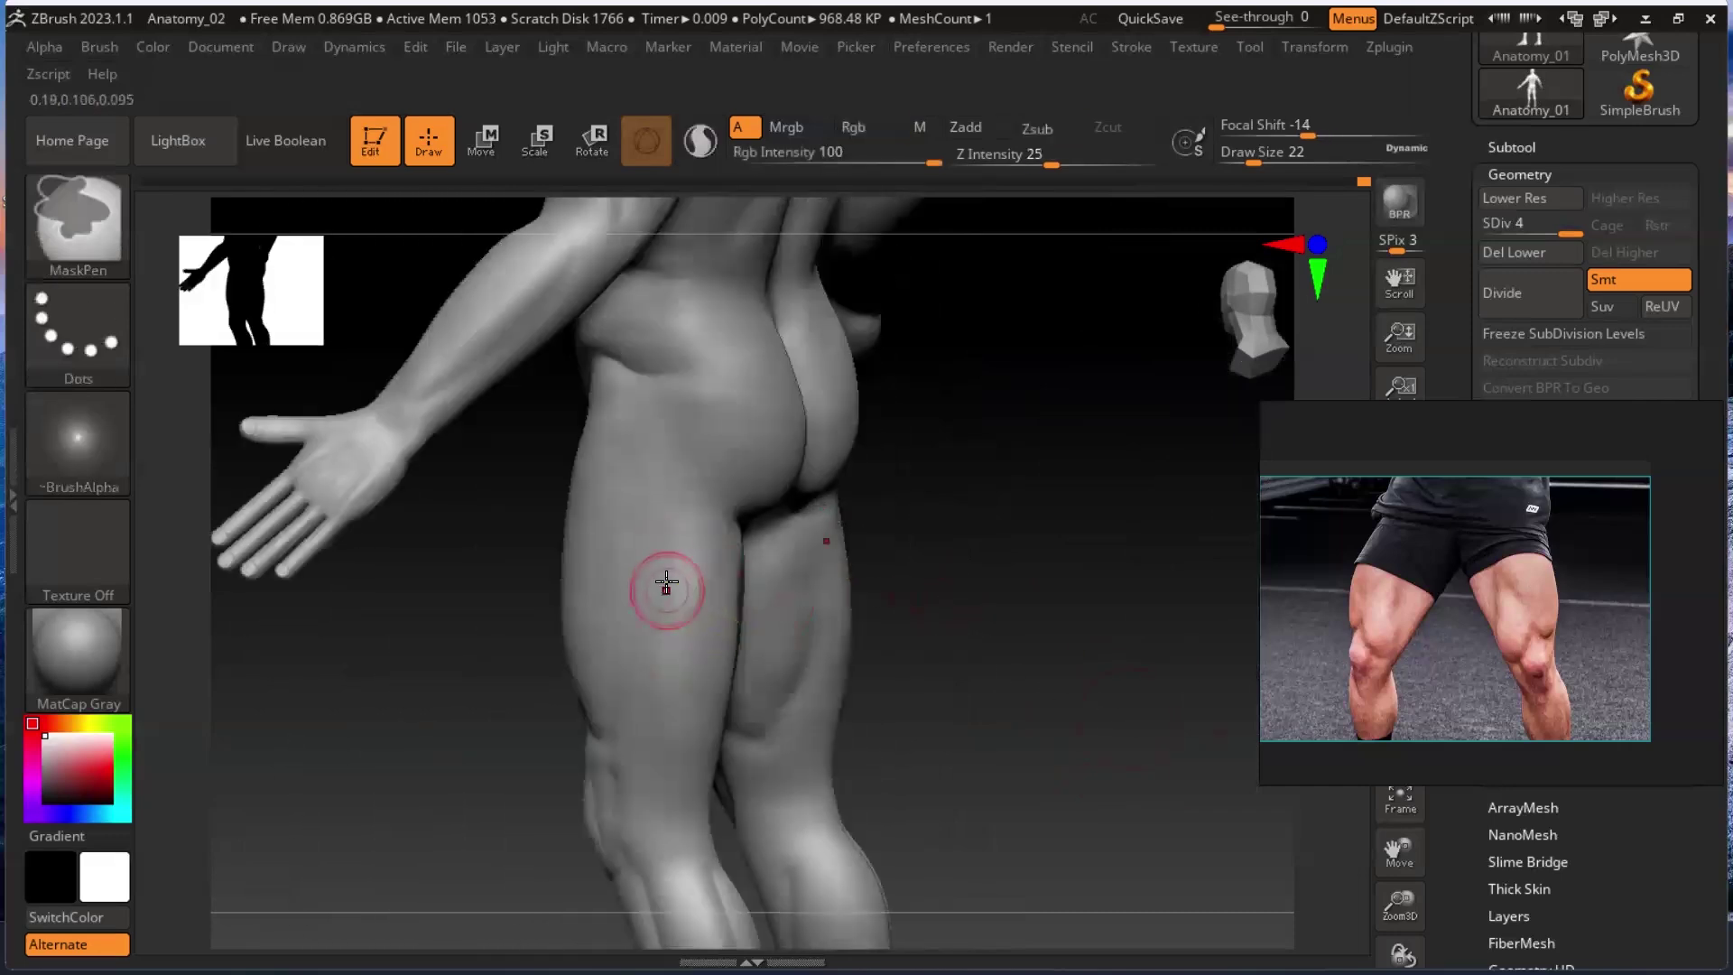
{"action": "left_click_drag", "start_coordinate": [671, 563], "coordinate": [664, 657], "text": "shift"}
Examine the whole figure from the front, checking the legs, torso and overall proportions.
{"action": "mouse_move", "coordinate": [991, 635]}
{"action": "left_mouse_down"}
{"action": "mouse_move", "coordinate": [936, 673]}
{"action": "mouse_move", "coordinate": [1068, 793]}
{"action": "mouse_move", "coordinate": [1074, 776]}
{"action": "mouse_move", "coordinate": [690, 429]}
{"action": "left_mouse_up"}
{"action": "left_click_drag", "start_coordinate": [913, 689], "coordinate": [940, 724]}
{"action": "left_click_drag", "start_coordinate": [941, 723], "coordinate": [980, 824], "text": "alt"}
{"action": "mouse_move", "coordinate": [1017, 669]}
{"action": "left_mouse_down", "text": "shift"}
{"action": "mouse_move", "coordinate": [1053, 707]}
{"action": "mouse_move", "coordinate": [901, 747]}
{"action": "mouse_move", "coordinate": [1045, 723]}
{"action": "left_mouse_up", "text": "shift"}
{"action": "left_click_drag", "start_coordinate": [919, 784], "coordinate": [976, 568], "text": "alt"}
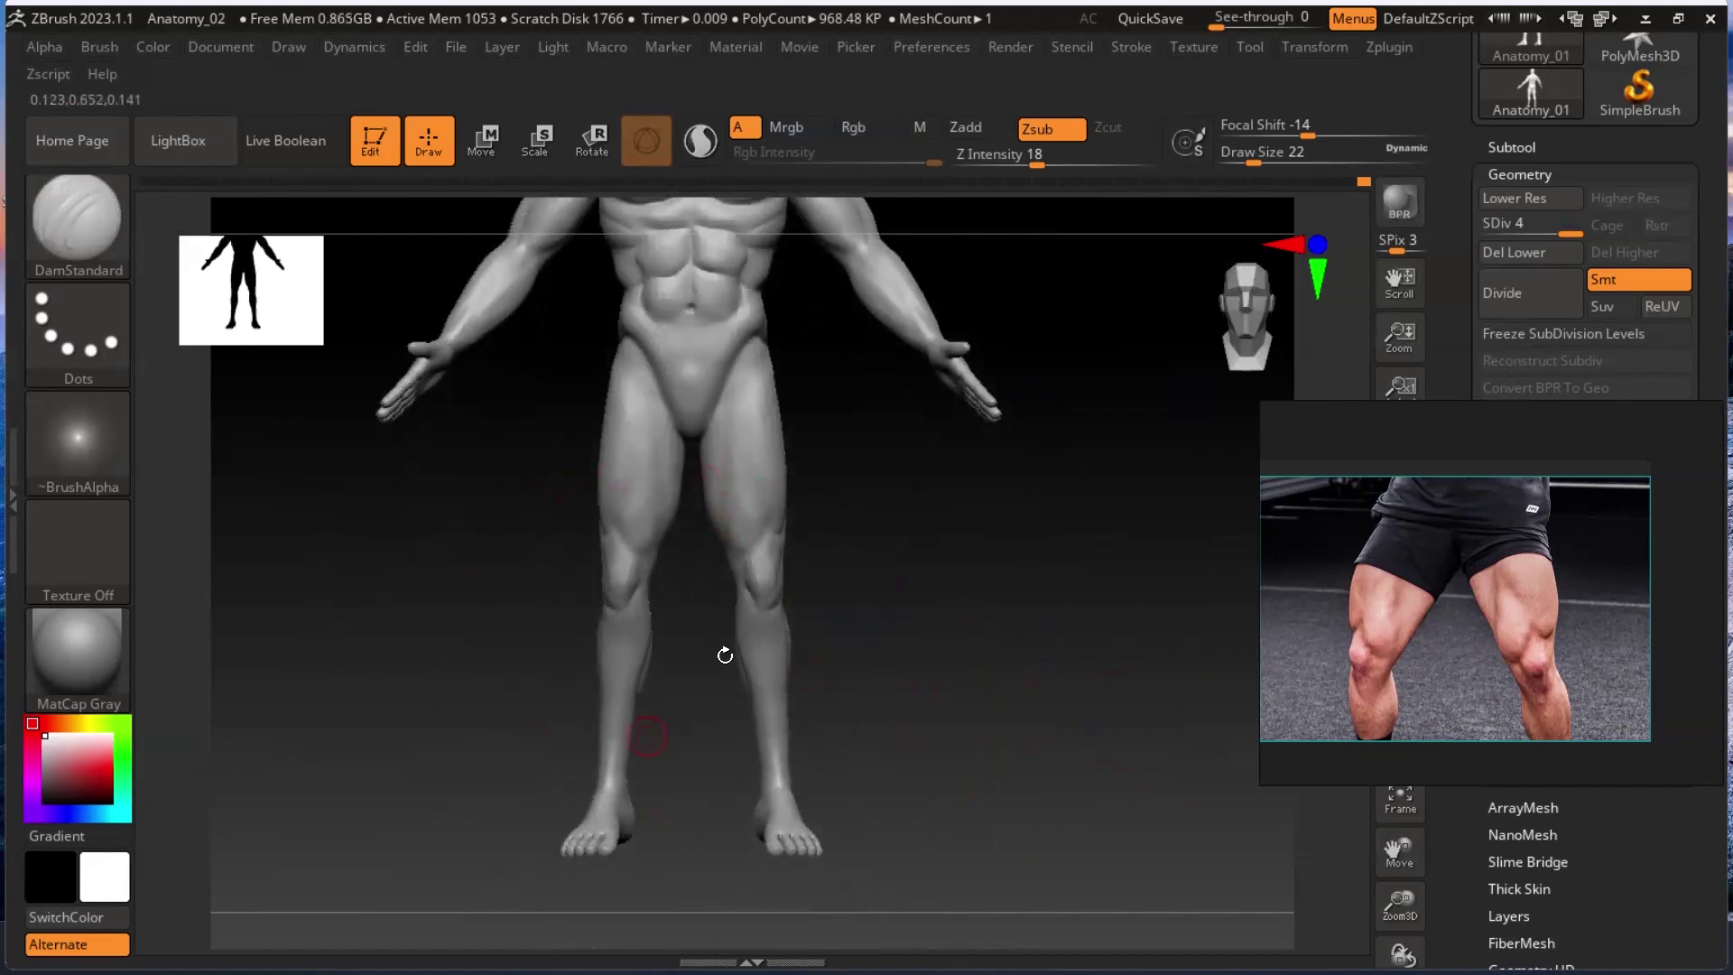
{"action": "mouse_move", "coordinate": [831, 662]}
{"action": "left_mouse_down"}
{"action": "mouse_move", "coordinate": [867, 685]}
{"action": "mouse_move", "coordinate": [978, 678]}
{"action": "mouse_move", "coordinate": [836, 747]}
{"action": "mouse_move", "coordinate": [897, 708]}
{"action": "mouse_move", "coordinate": [930, 623]}
{"action": "mouse_move", "coordinate": [948, 650]}
{"action": "mouse_move", "coordinate": [909, 646]}
{"action": "mouse_move", "coordinate": [964, 698]}
{"action": "mouse_move", "coordinate": [1049, 732]}
{"action": "mouse_move", "coordinate": [946, 653]}
{"action": "mouse_move", "coordinate": [946, 710]}
{"action": "mouse_move", "coordinate": [973, 716]}
{"action": "left_mouse_up"}
{"action": "left_click_drag", "start_coordinate": [969, 653], "coordinate": [962, 758], "text": "alt"}
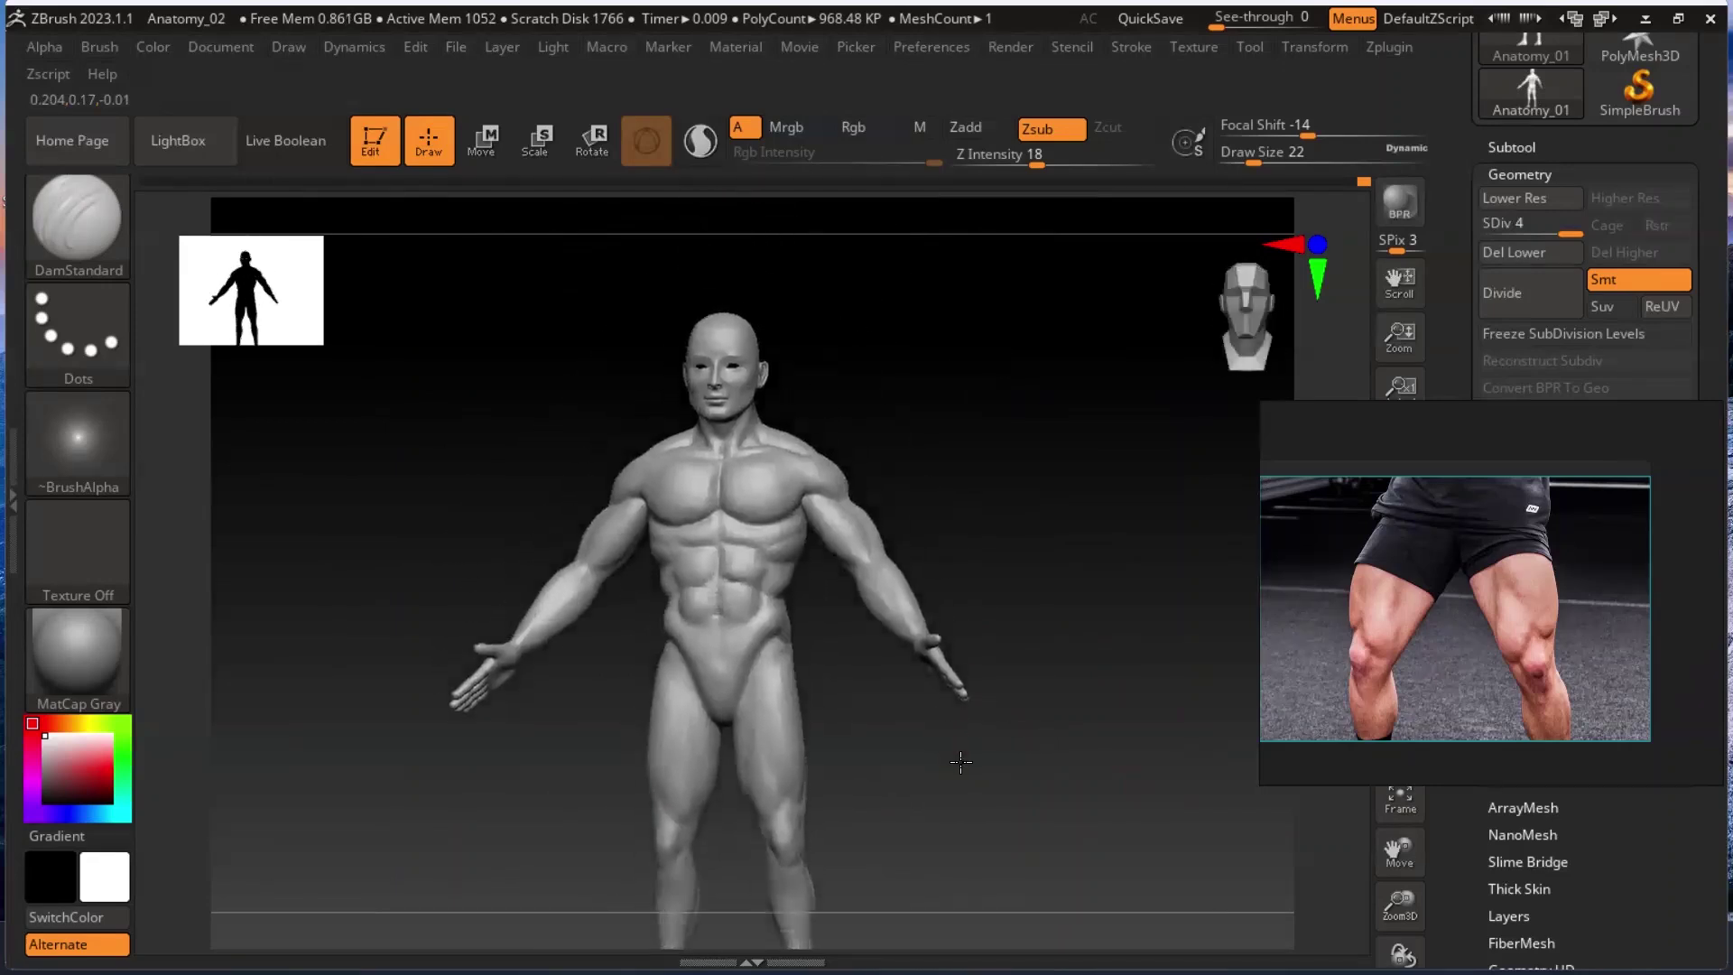
{"action": "right_click", "coordinate": [958, 755]}
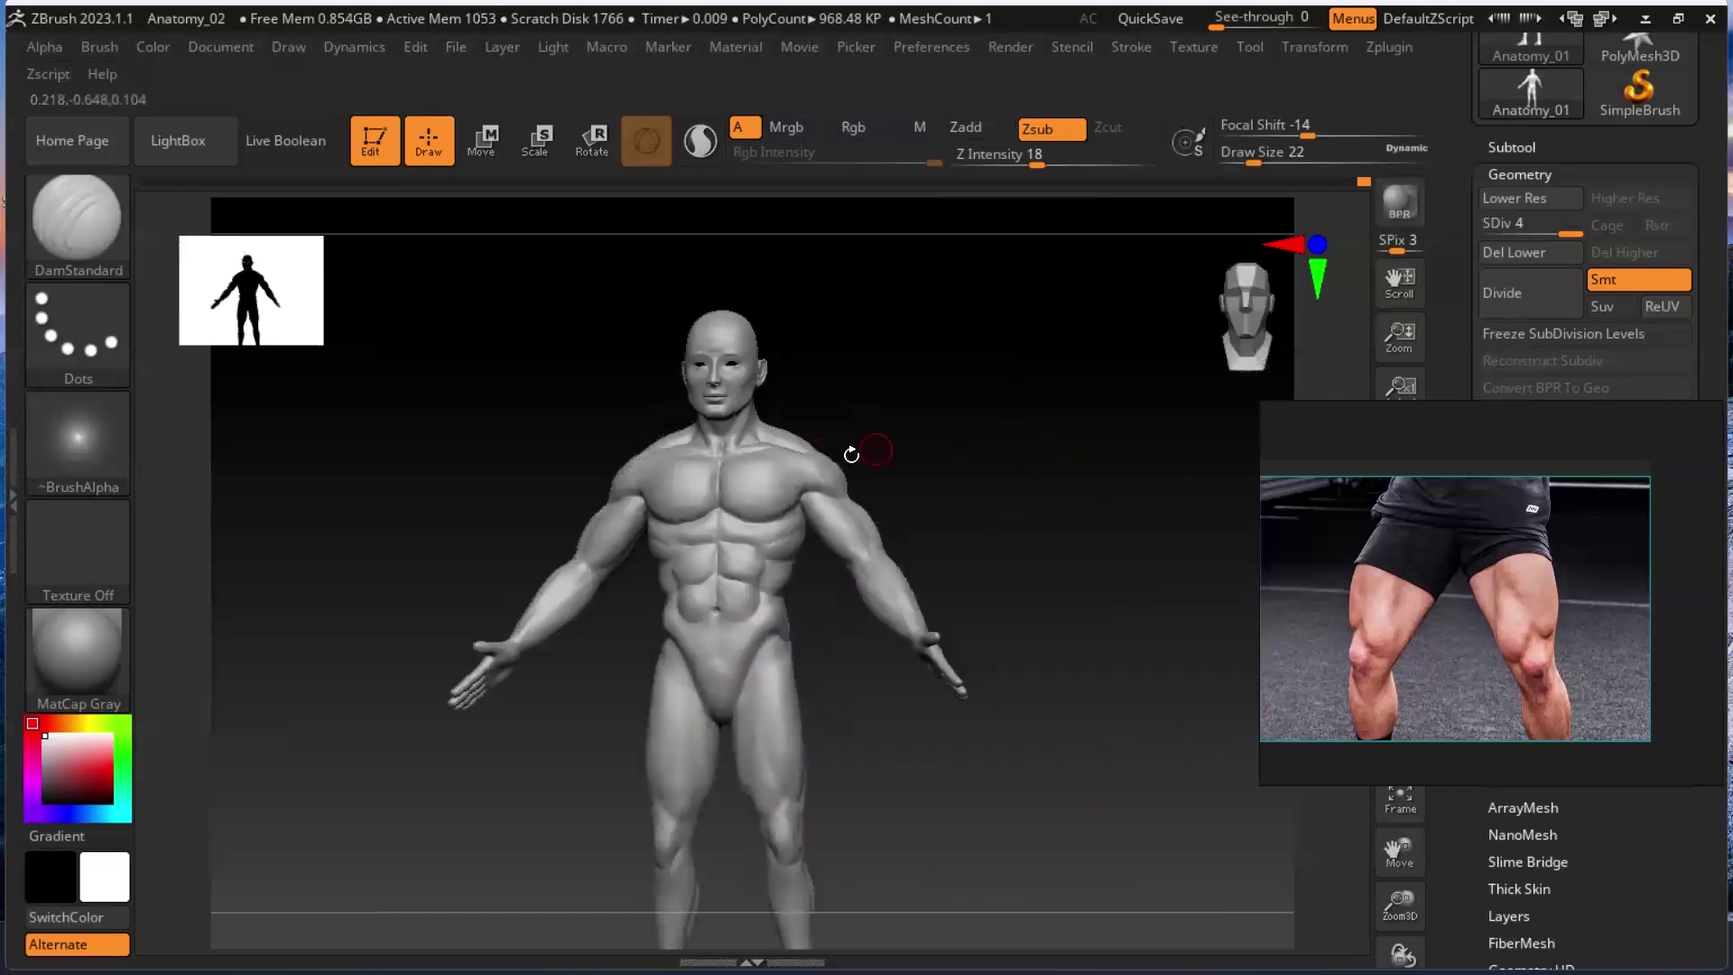